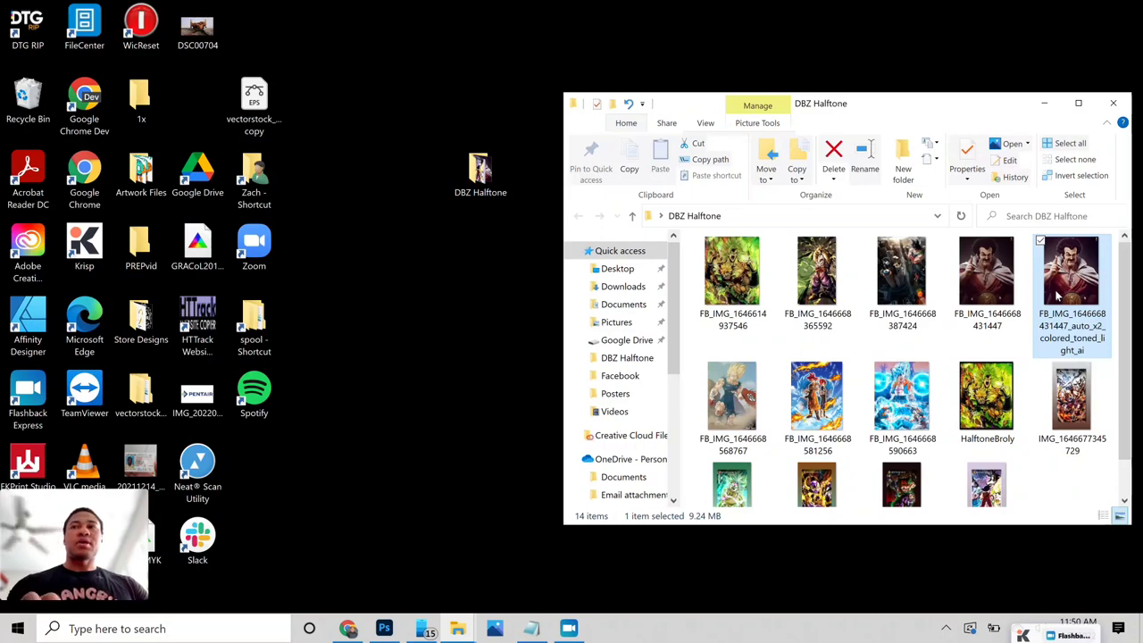
# Preview the colored portrait file from DBZ Halftone in Photos twice, then return to Photoshop.
pyautogui.doubleClick(1061, 288)
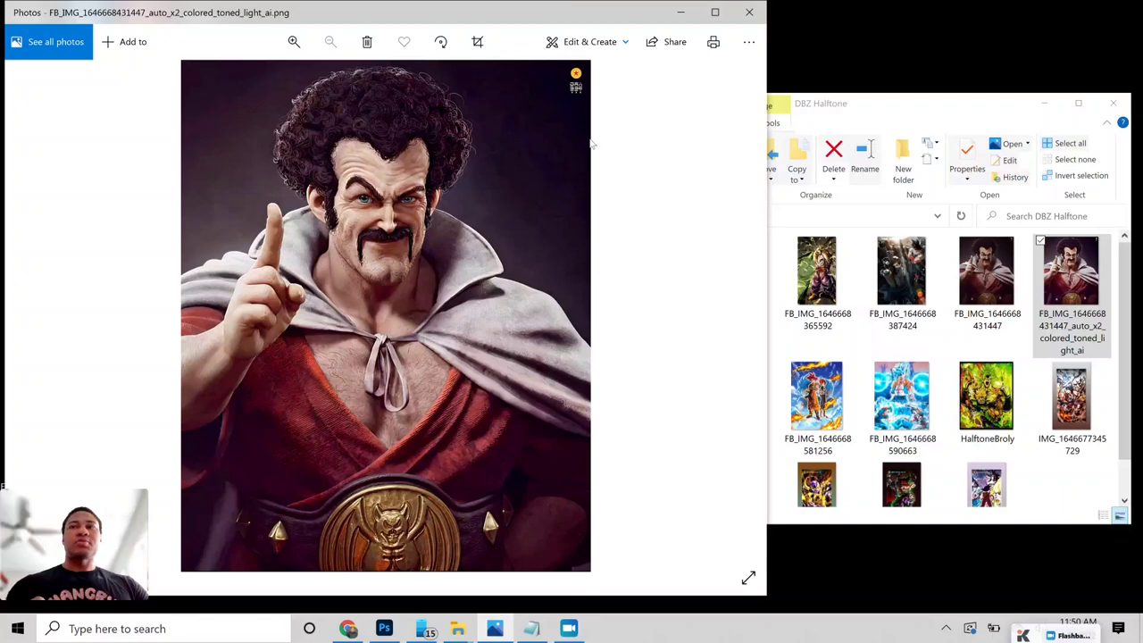
pyautogui.click(749, 15)
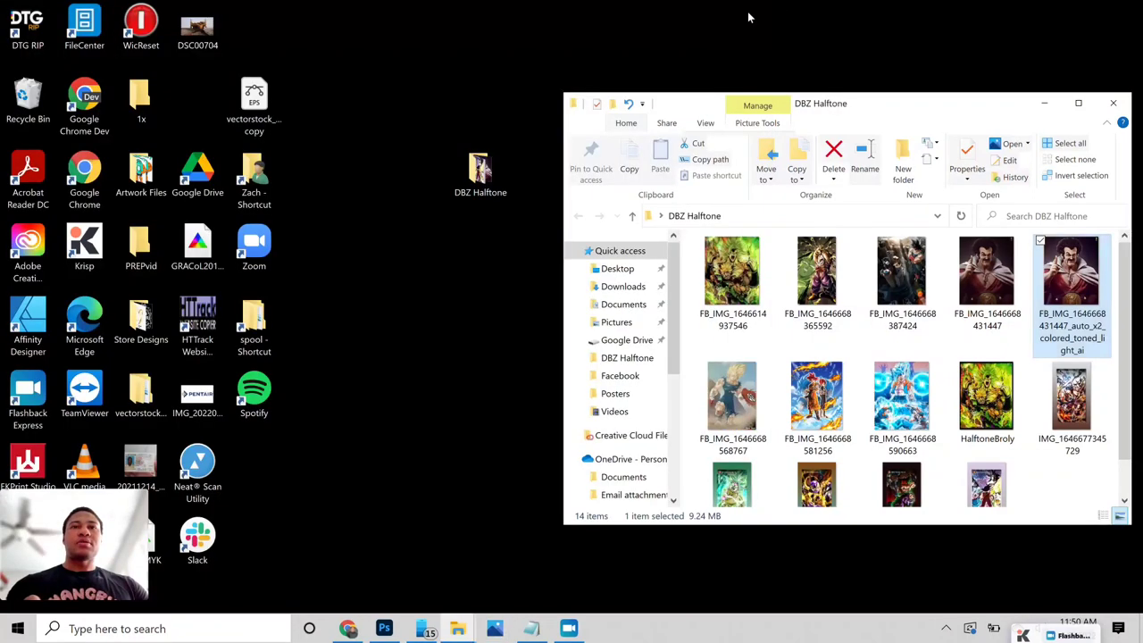
pyautogui.moveTo(549, 623)
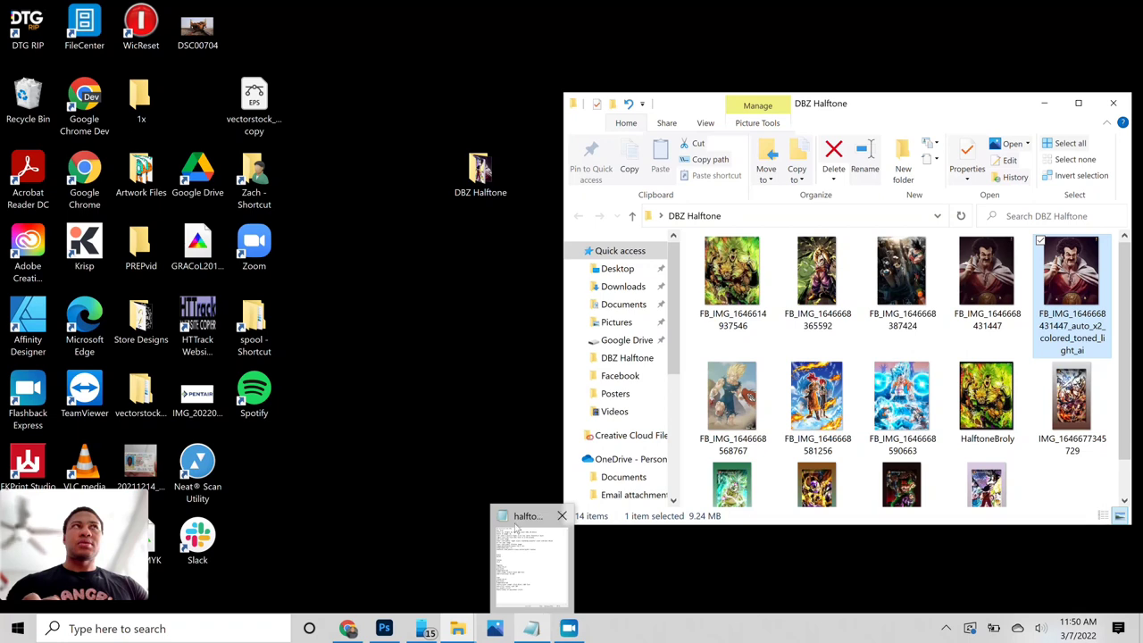
pyautogui.click(513, 469)
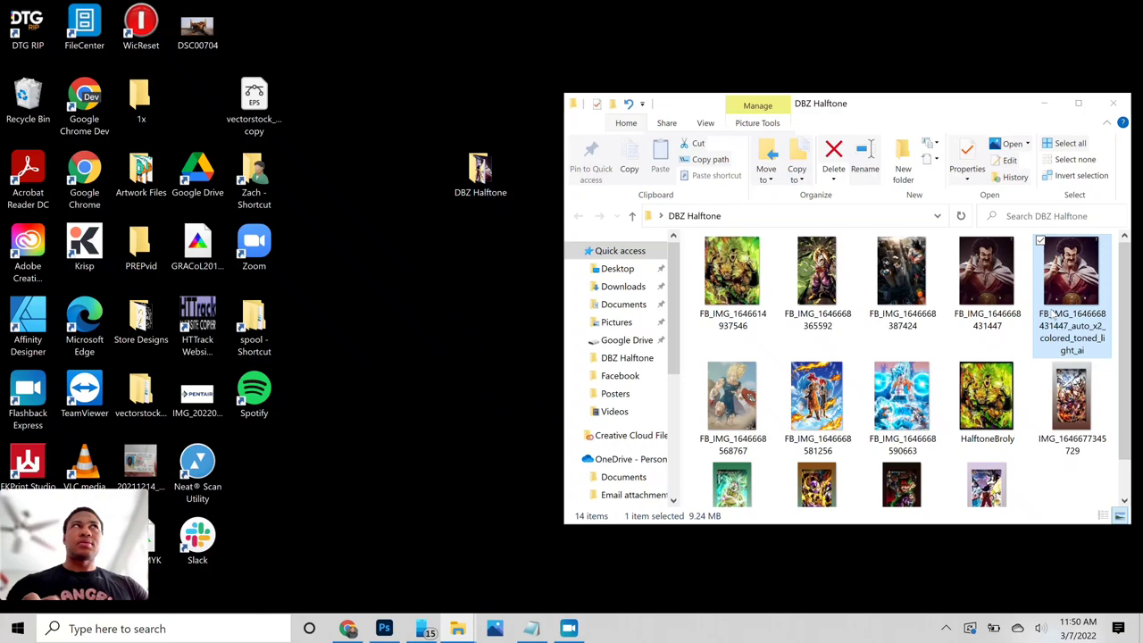
pyautogui.doubleClick(1053, 312)
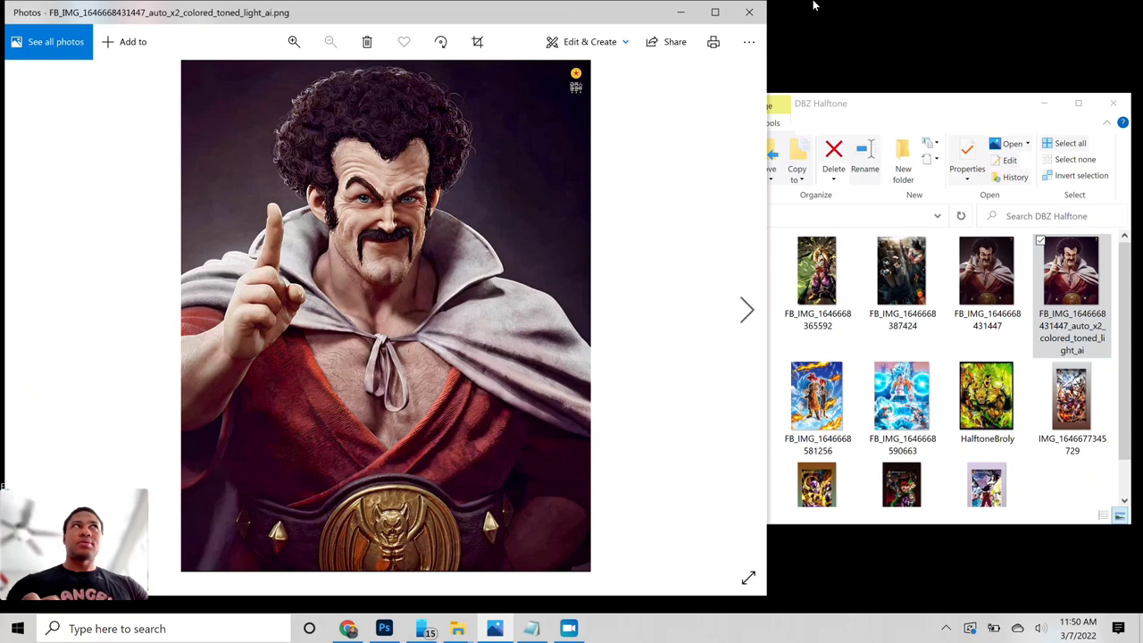
pyautogui.click(748, 12)
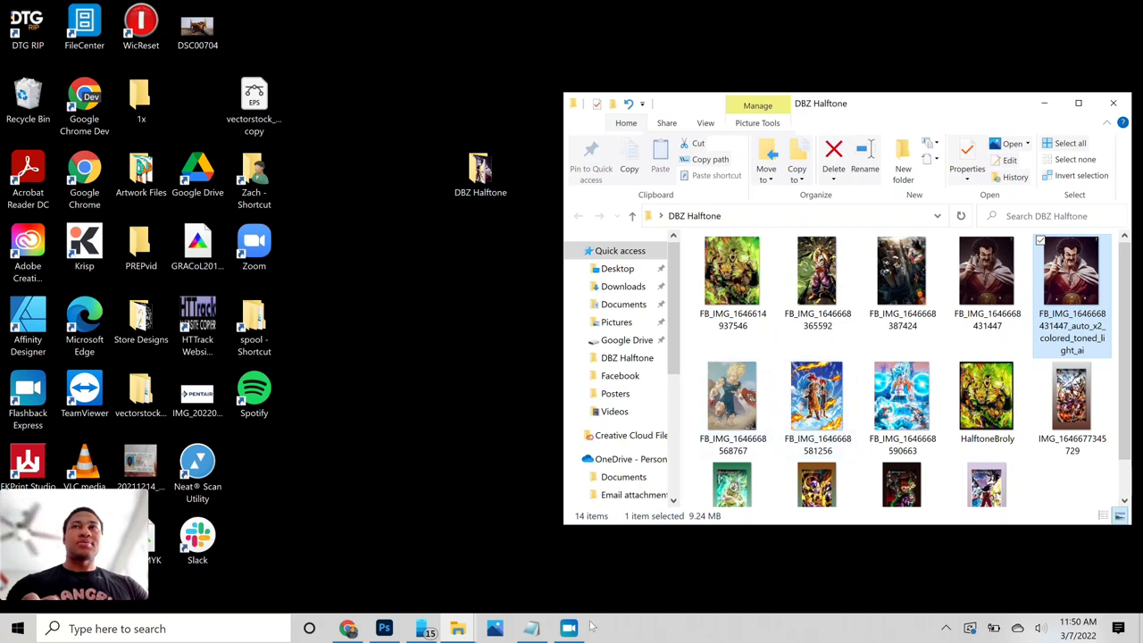
pyautogui.click(384, 629)
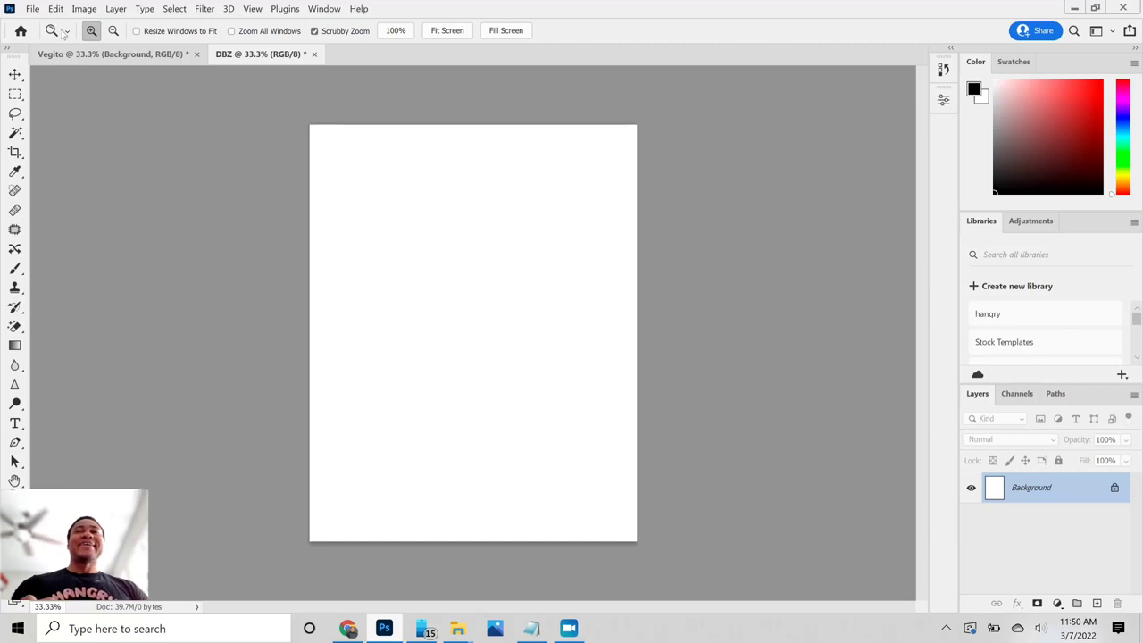
# Close the DBZ document without saving and start a new 11 x 14 inch document.
pyautogui.click(313, 55)
pyautogui.click(653, 259)
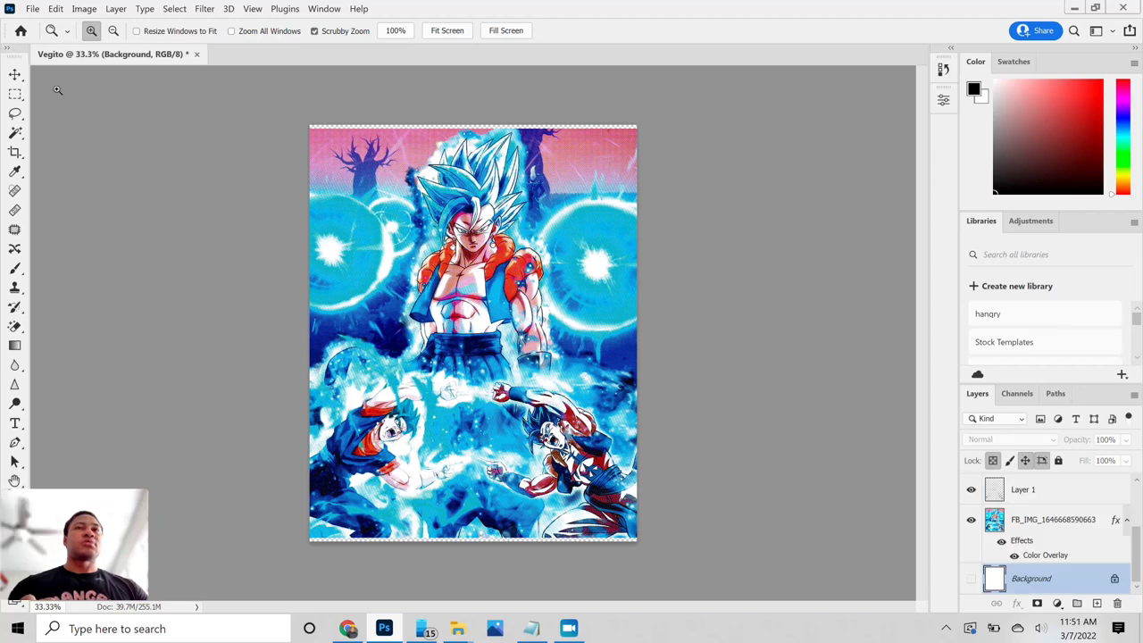
pyautogui.click(31, 9)
pyautogui.moveTo(50, 11)
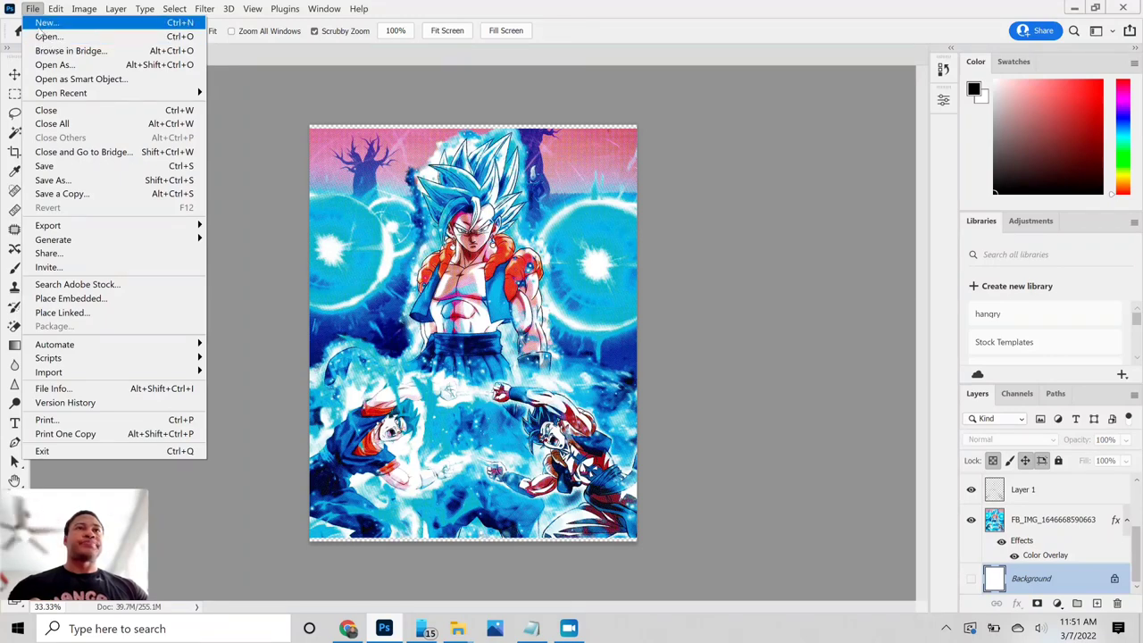
pyautogui.click(43, 23)
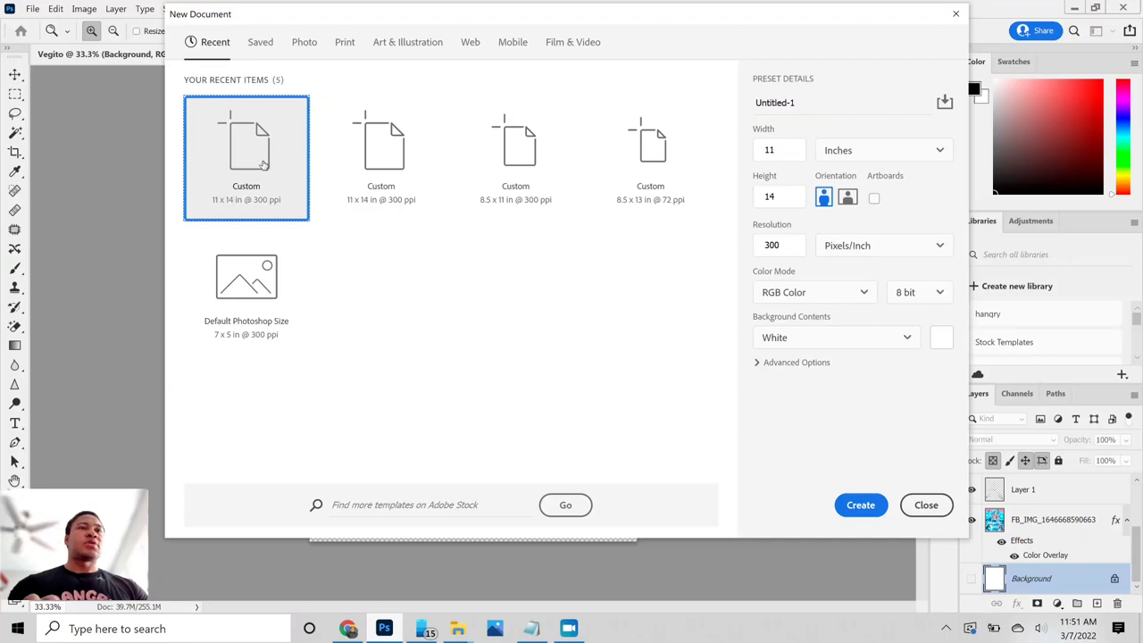
pyautogui.click(785, 150)
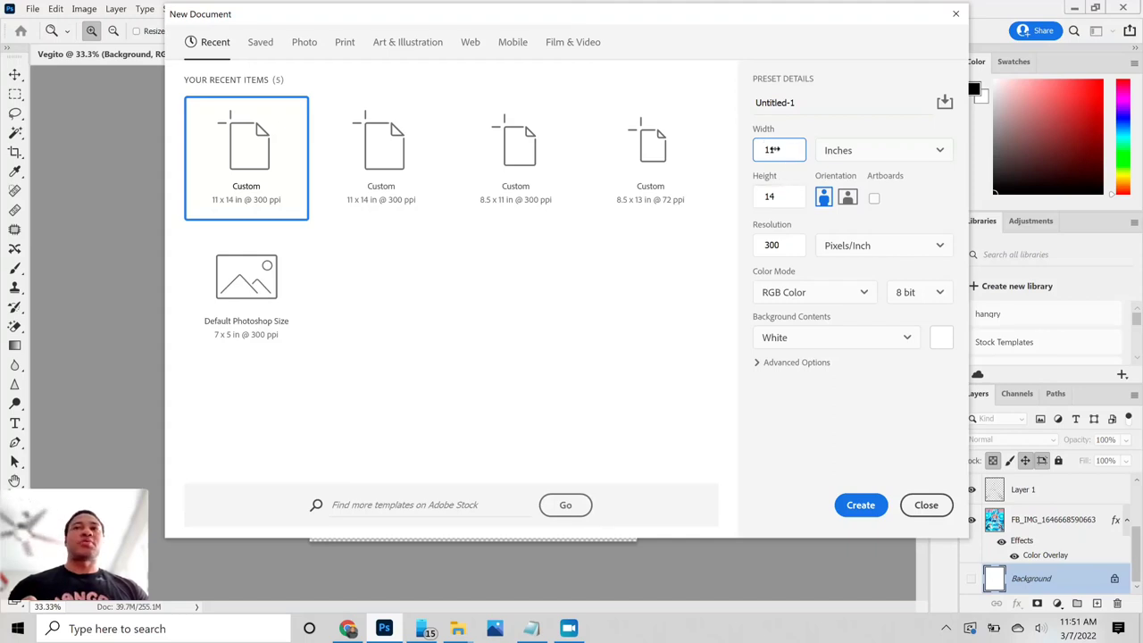
# Name the new document 'Mr. Satan', keep 300 ppi and RGB Color, and create it.
pyautogui.click(800, 103)
pyautogui.press('BackSpace')
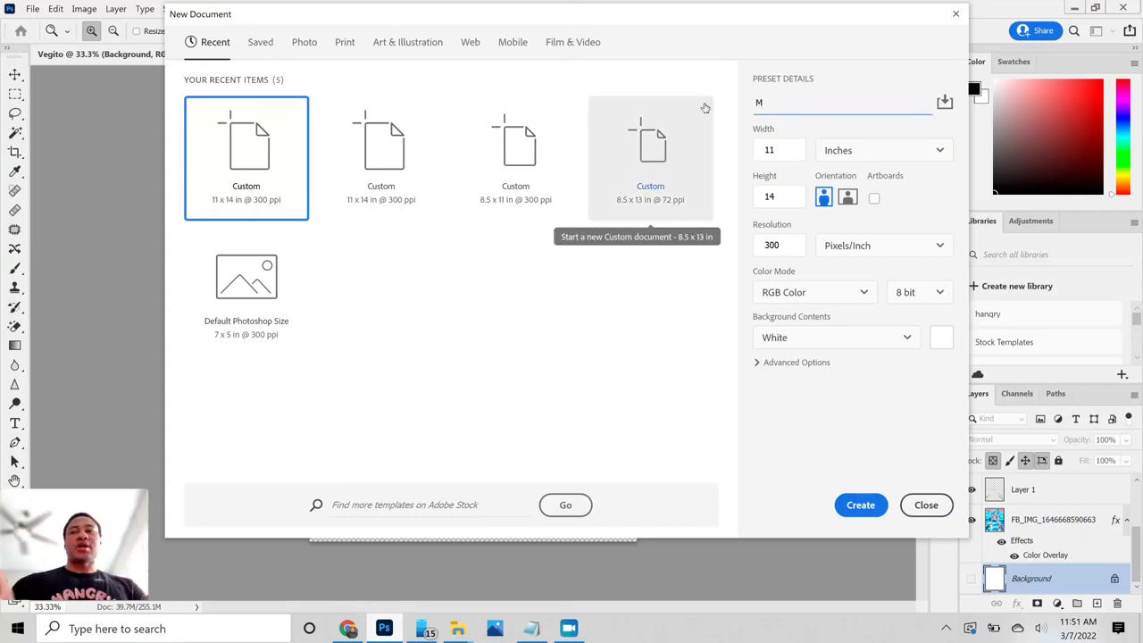
pyautogui.write('Mr. St')
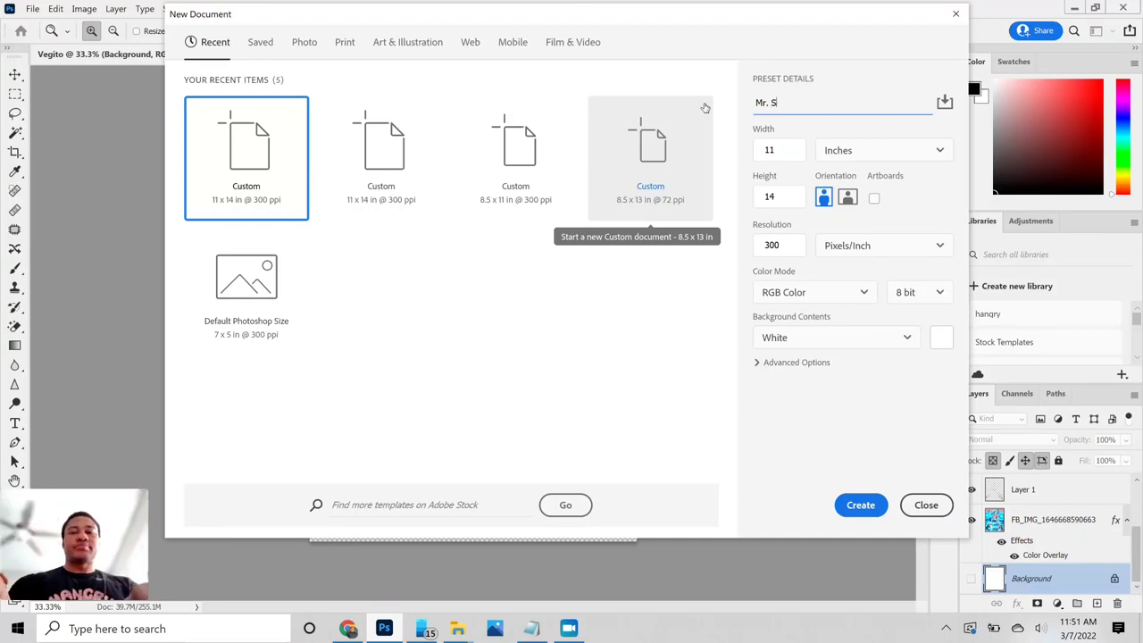
pyautogui.press('BackSpace')
pyautogui.press('BackSpace')
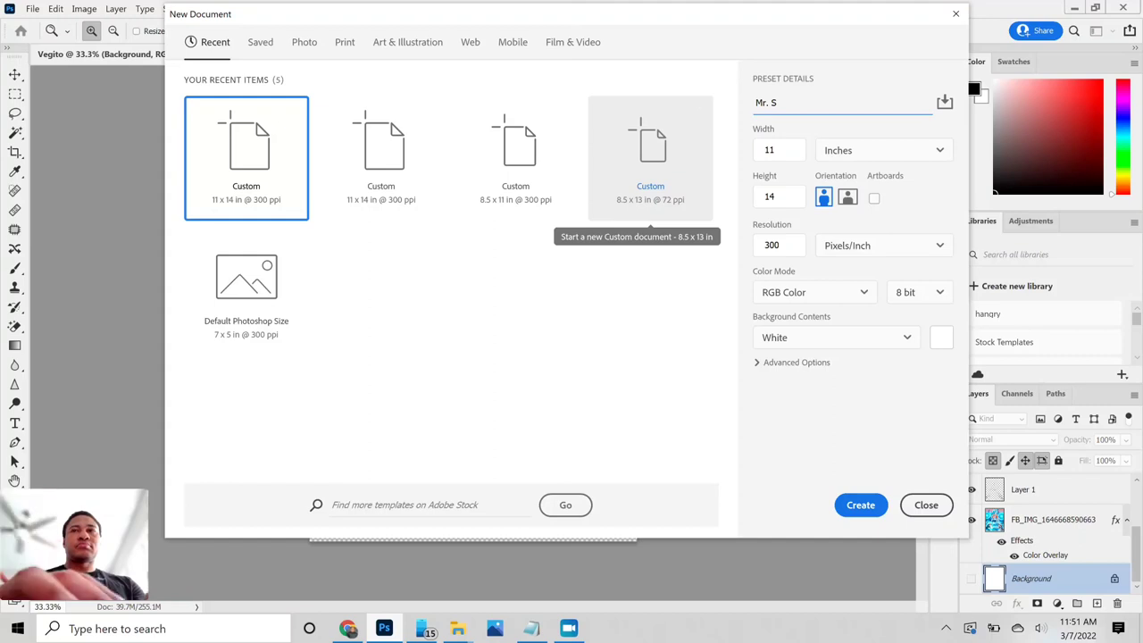
pyautogui.write('atan')
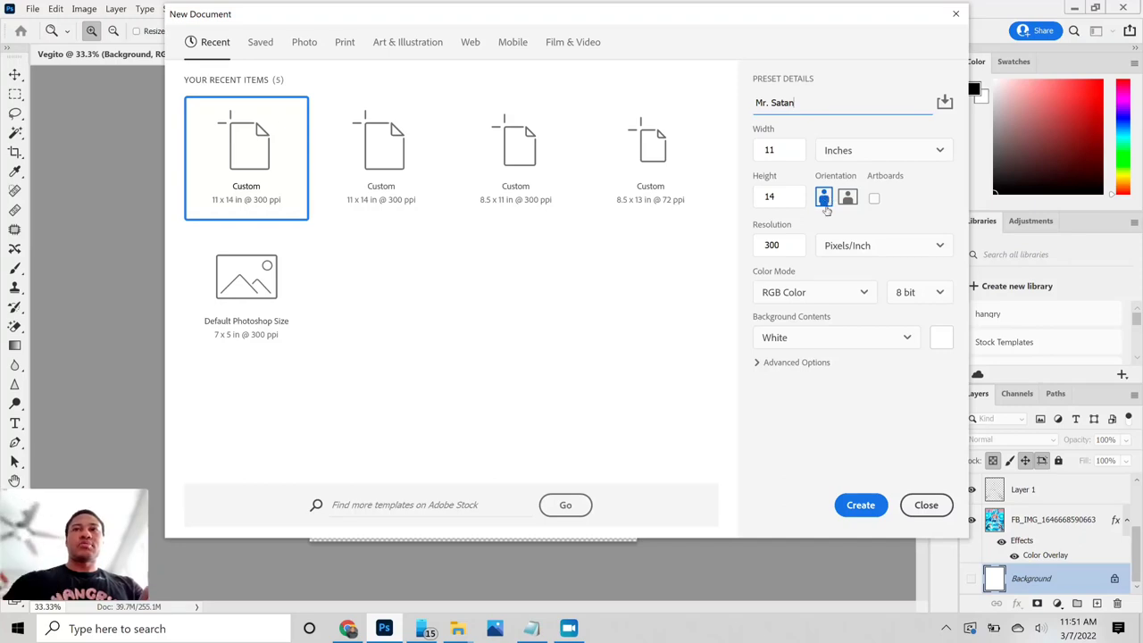
pyautogui.doubleClick(772, 245)
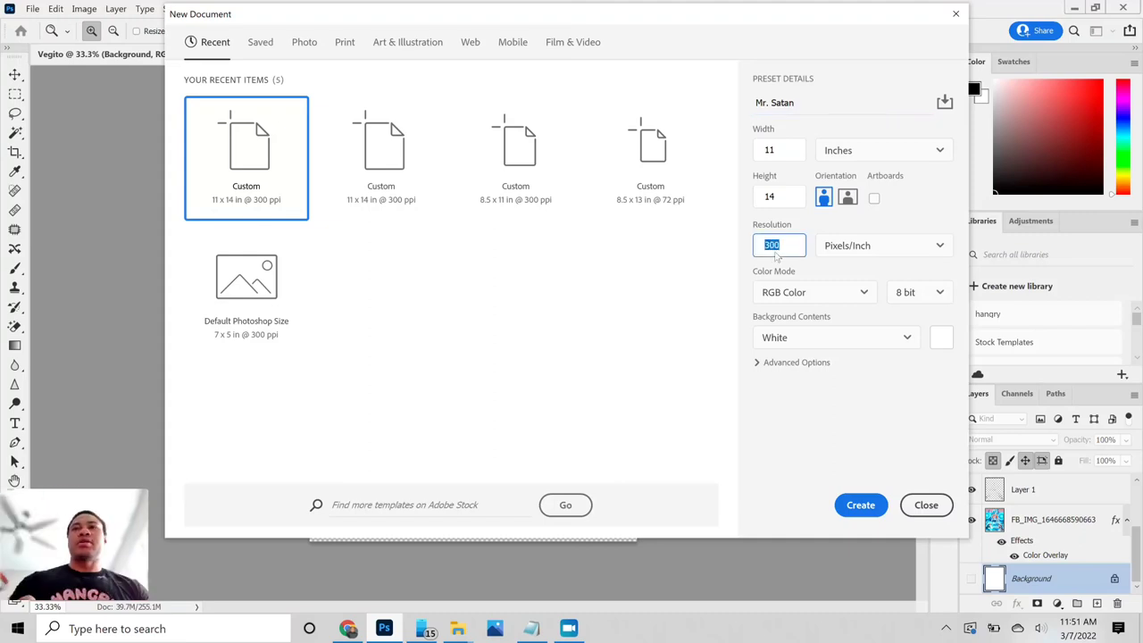
pyautogui.click(798, 296)
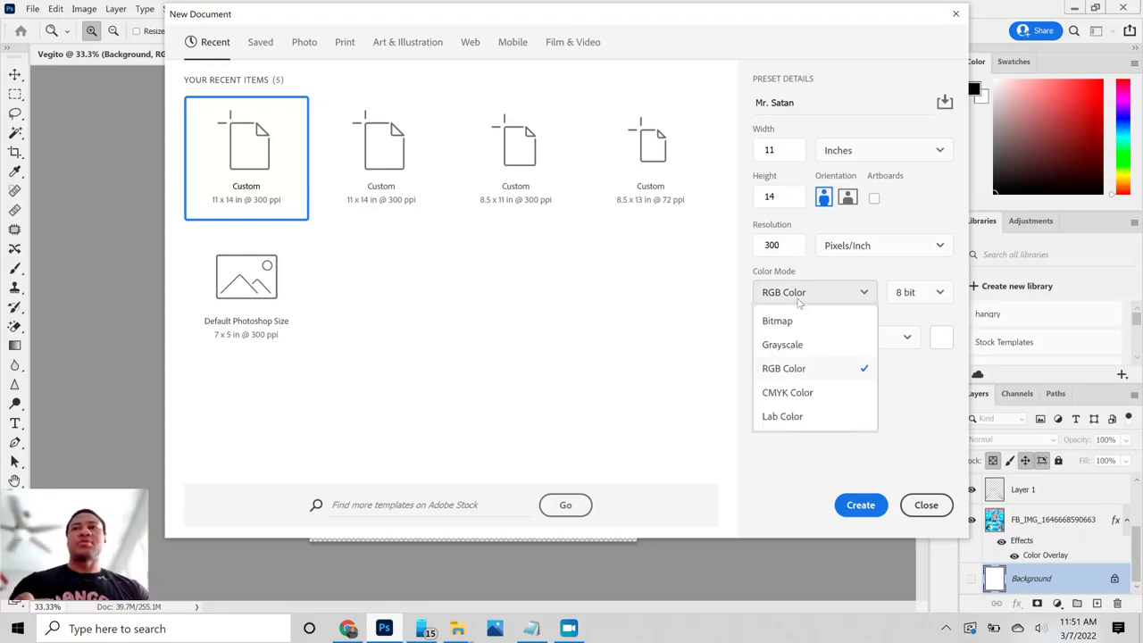
pyautogui.click(801, 300)
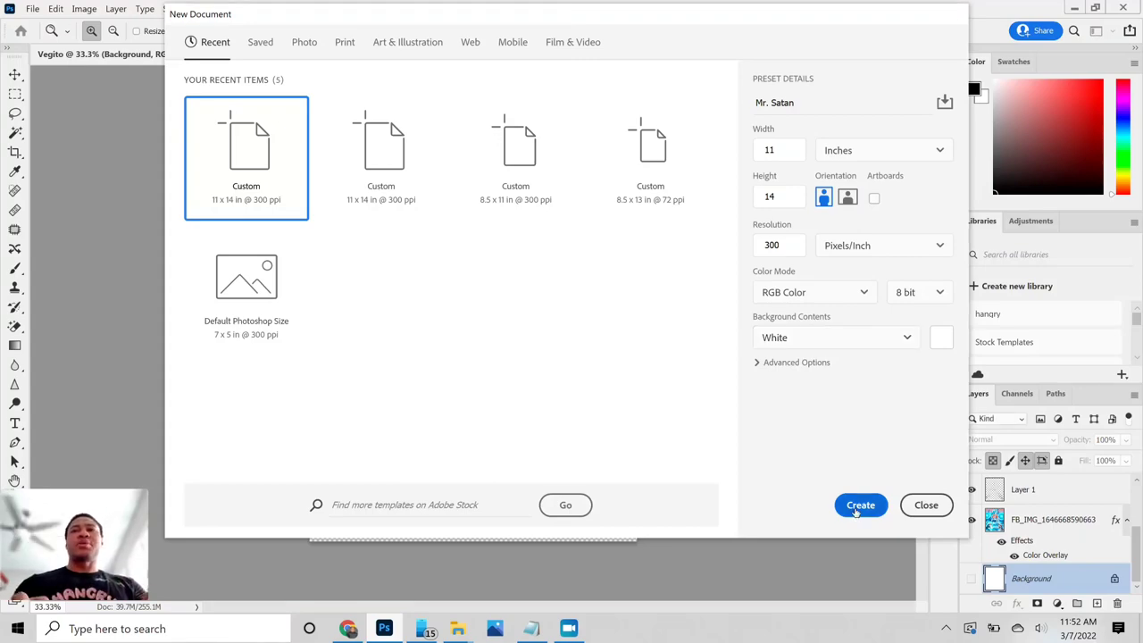
pyautogui.click(859, 506)
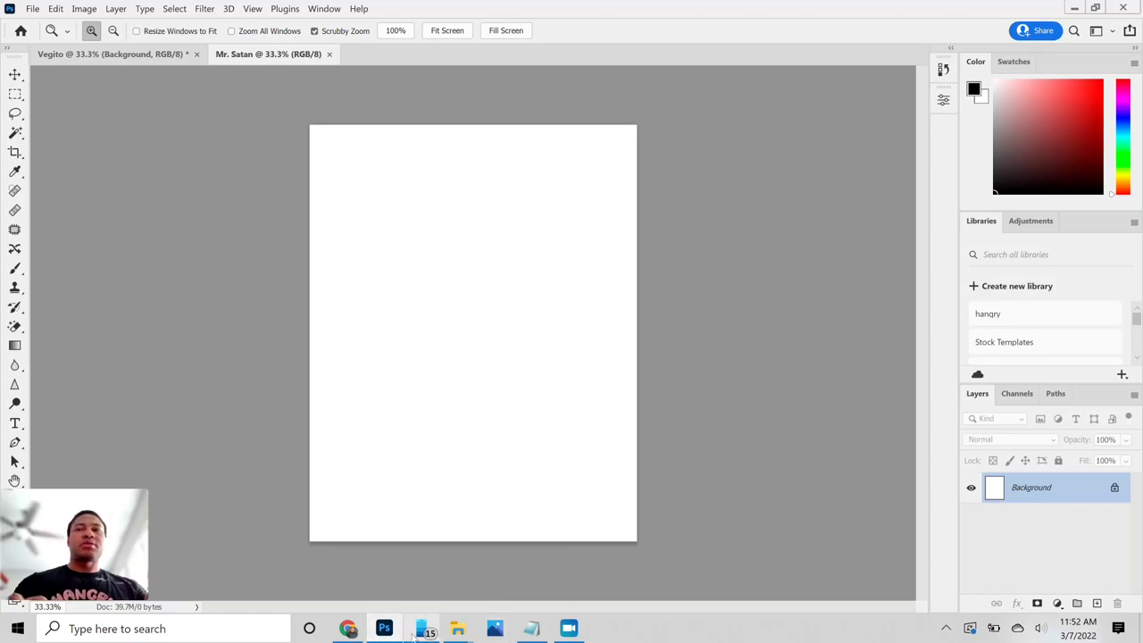
# Place the colored portrait from the DBZ Halftone folder onto the Mr. Satan canvas.
pyautogui.moveTo(457, 628)
pyautogui.click(493, 593)
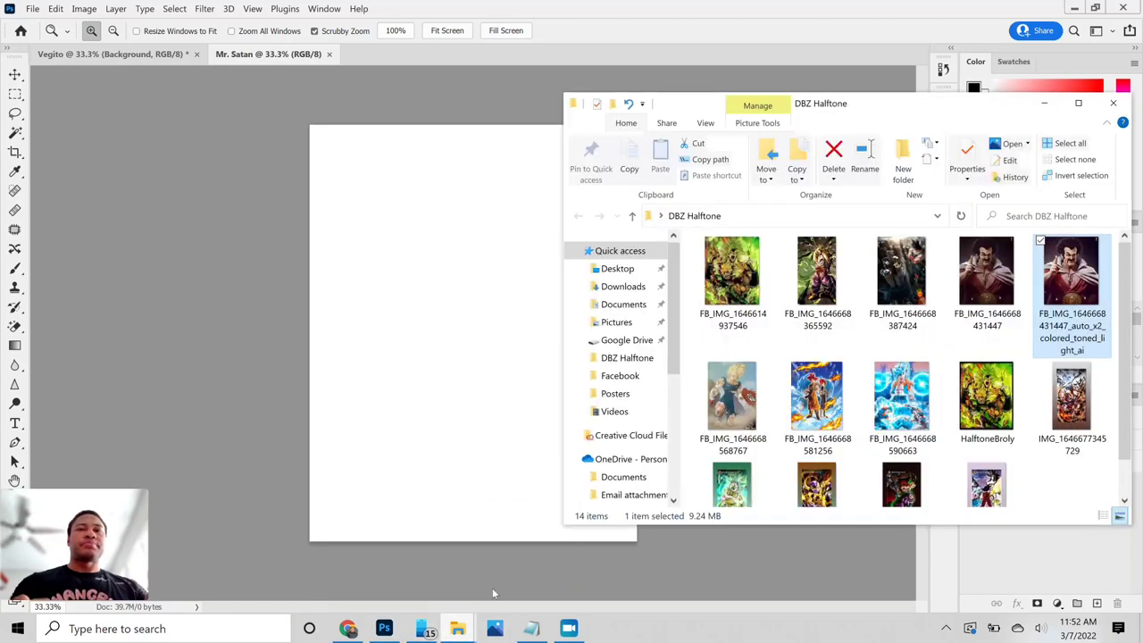
pyautogui.moveTo(1082, 284); pyautogui.dragTo(438, 268)
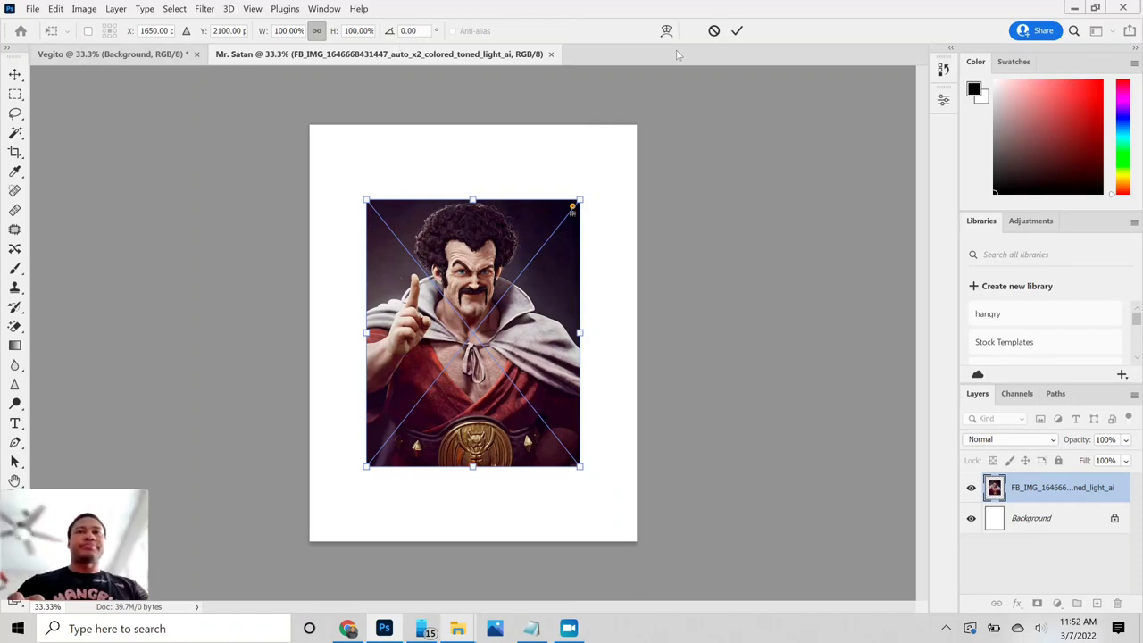
pyautogui.click(737, 31)
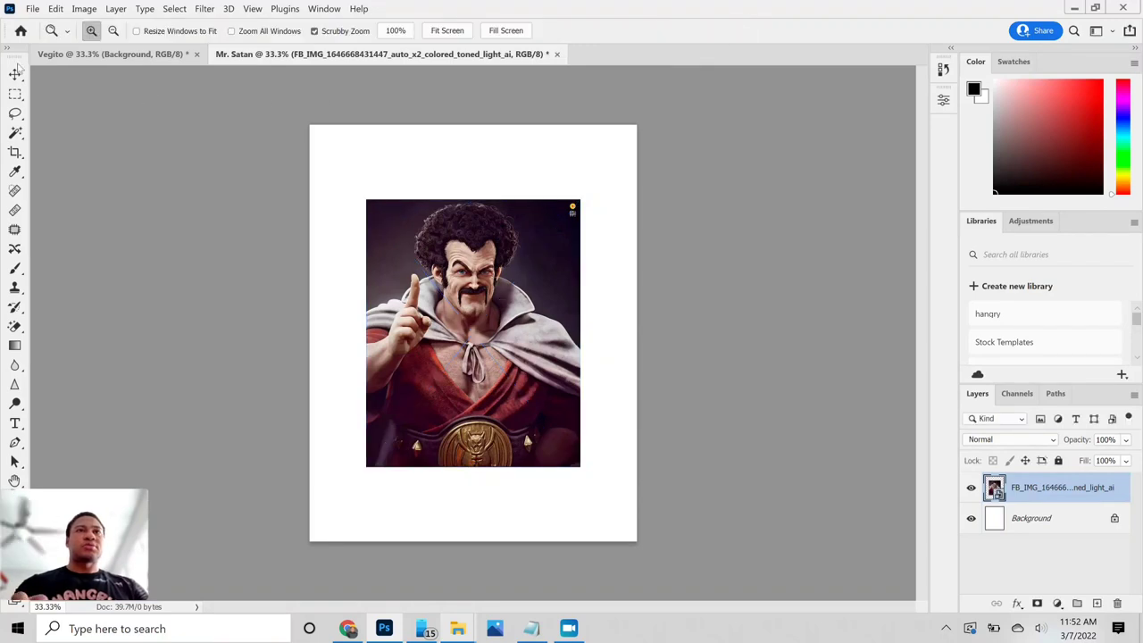
# Try the Image Size Fit To 8 x 10 in 300 dpi preset, then cancel without resizing.
pyautogui.click(83, 9)
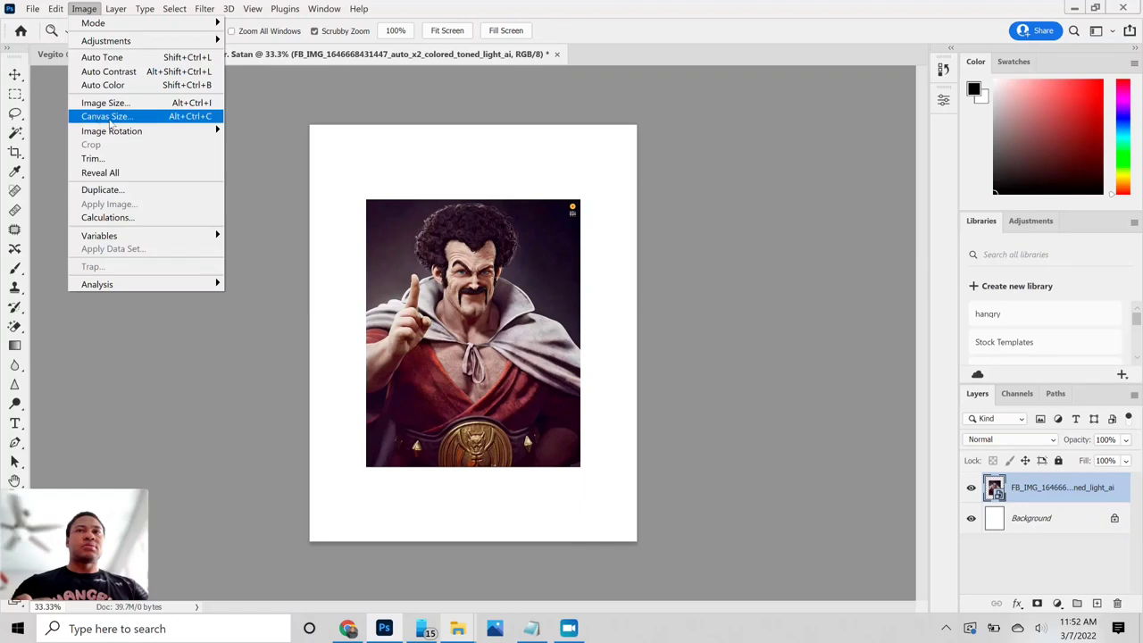
pyautogui.press('Escape')
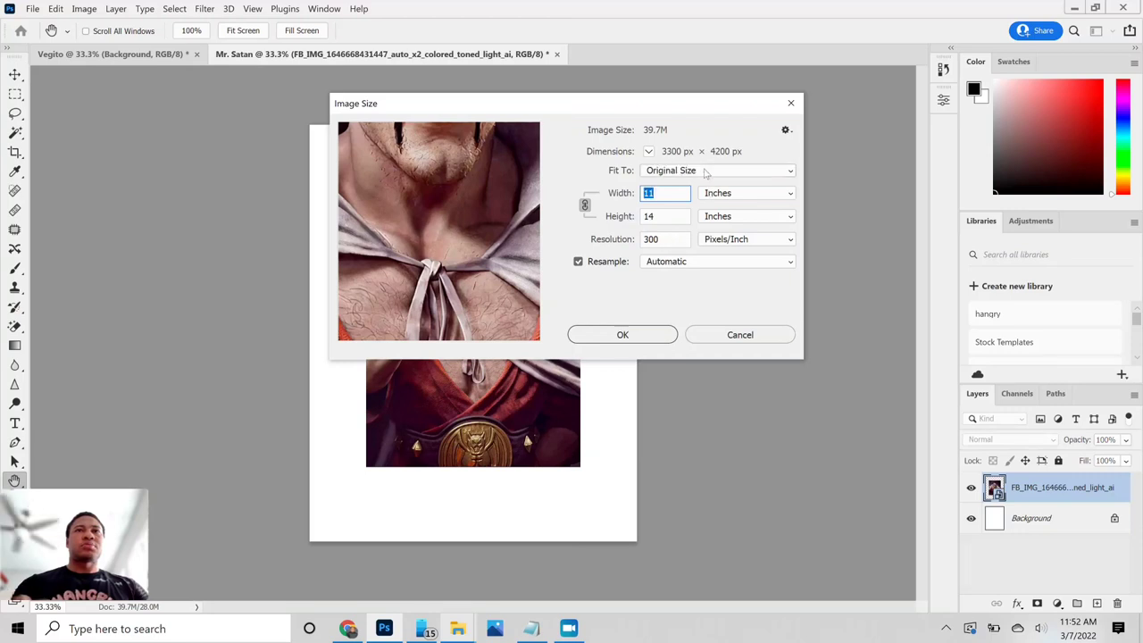
pyautogui.click(704, 172)
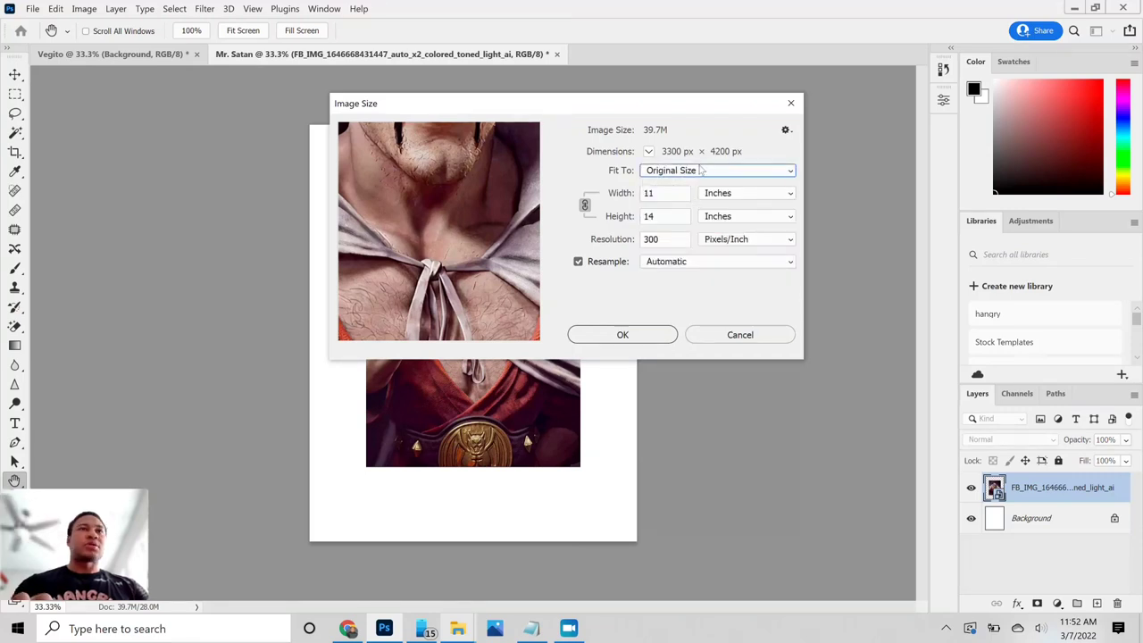
pyautogui.click(702, 170)
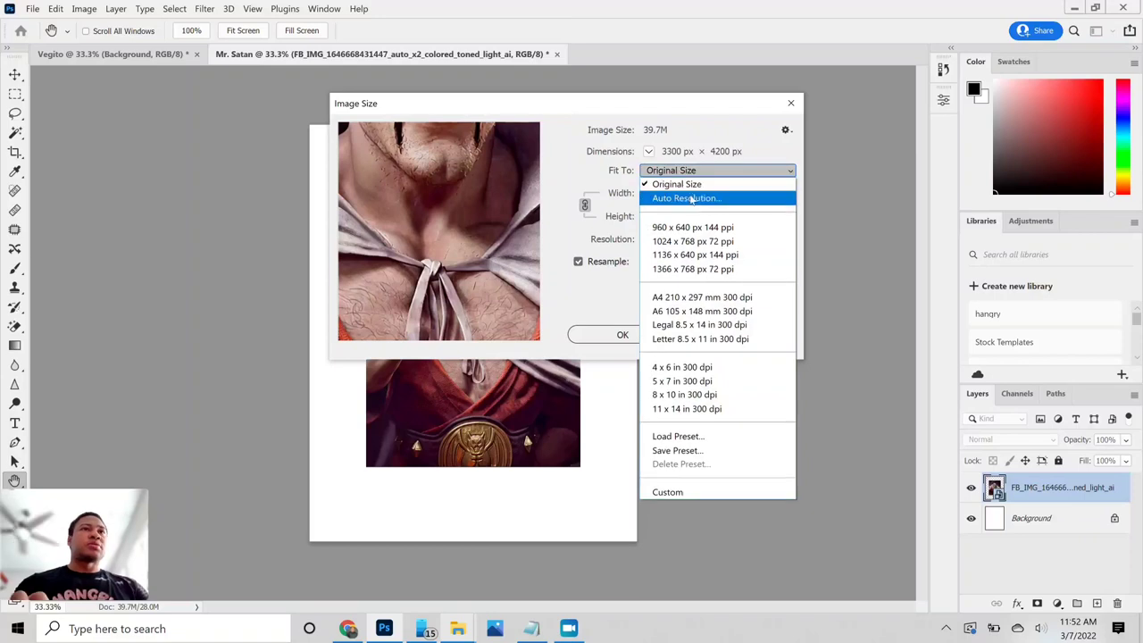
pyautogui.click(685, 397)
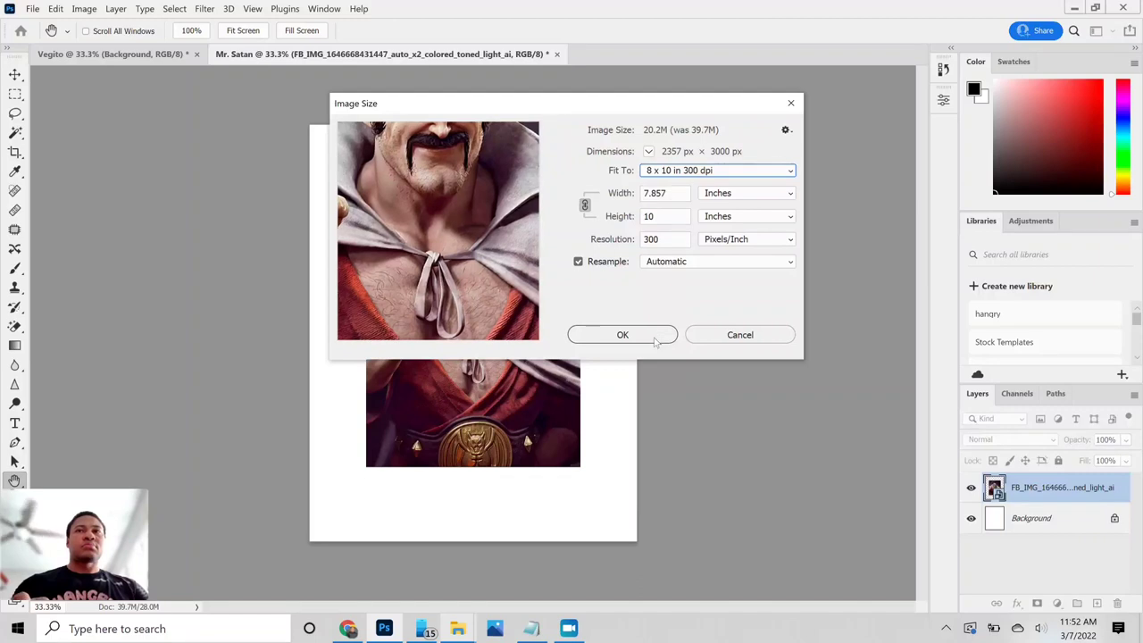
pyautogui.click(791, 105)
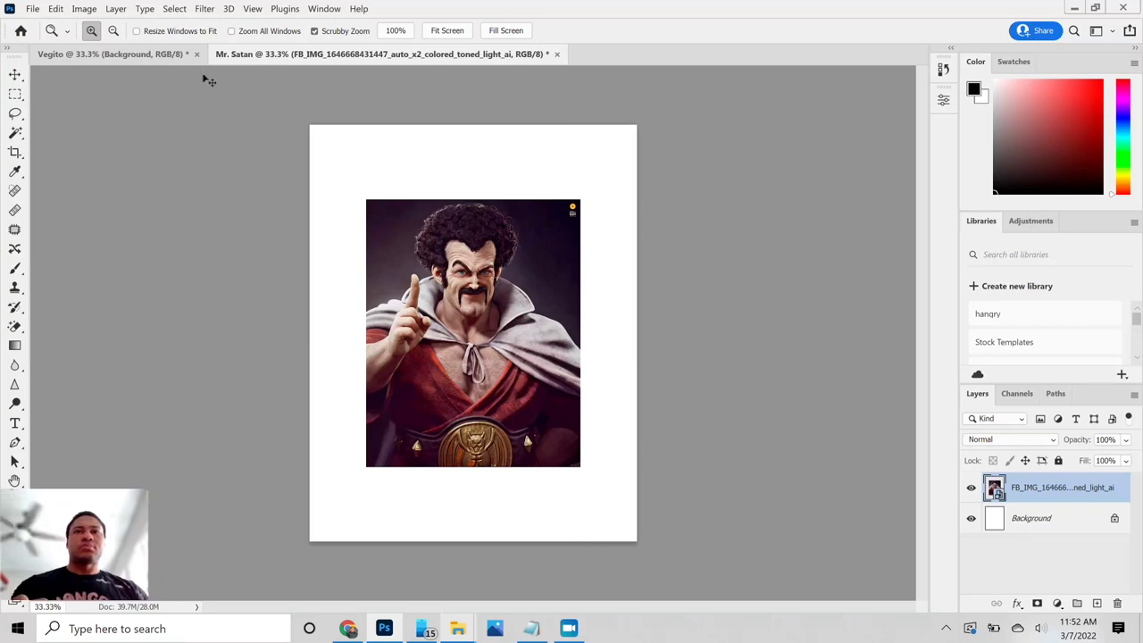
# Undo the earlier placement and place the Mr. Satan photo onto the blank page again.
pyautogui.hotkey('ctrl', 'z')
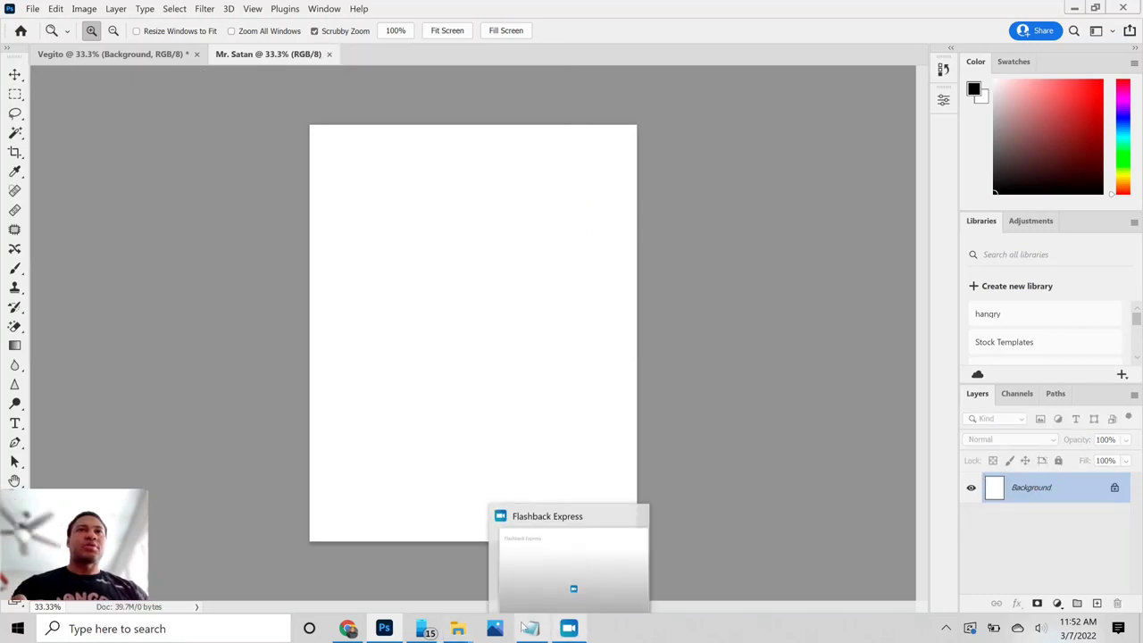
pyautogui.click(457, 629)
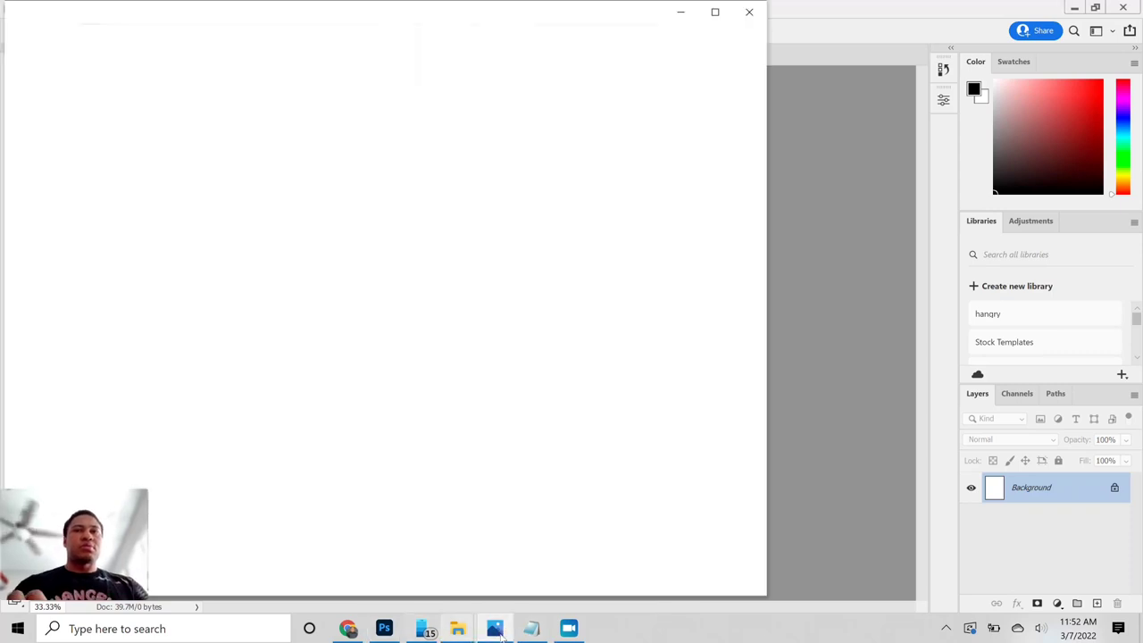
pyautogui.click(457, 631)
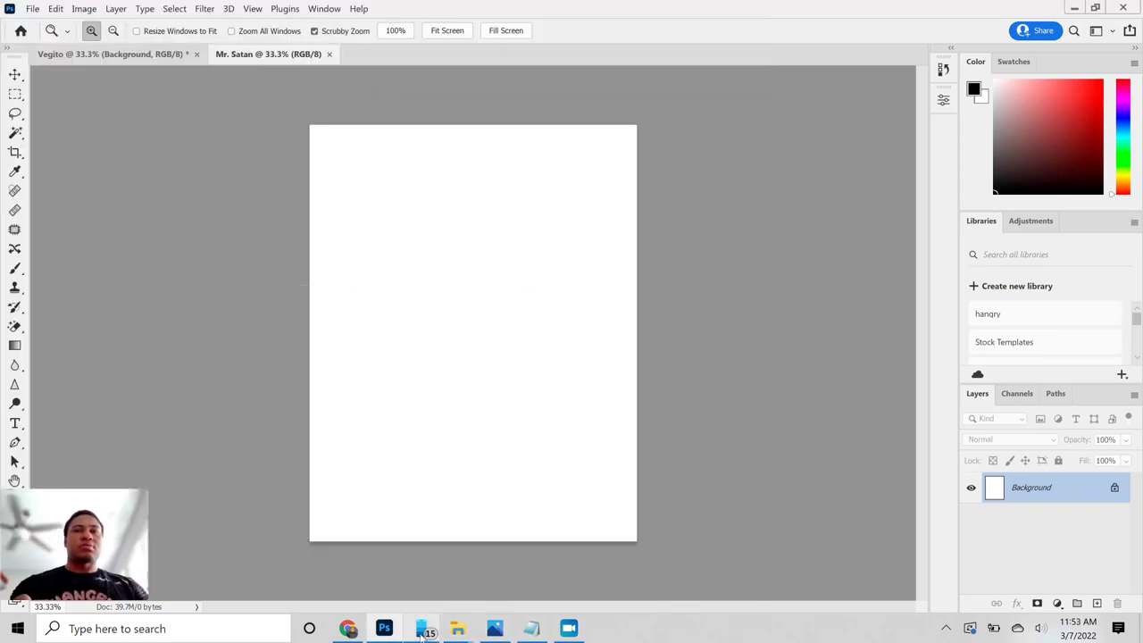
pyautogui.moveTo(422, 635)
pyautogui.moveTo(457, 632)
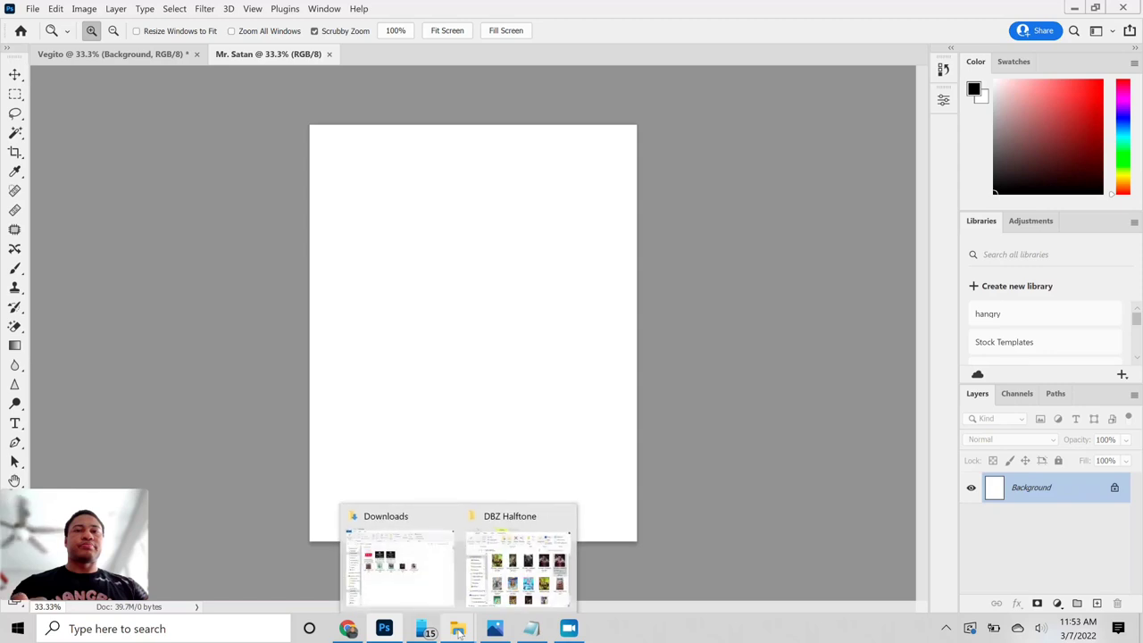
pyautogui.click(532, 569)
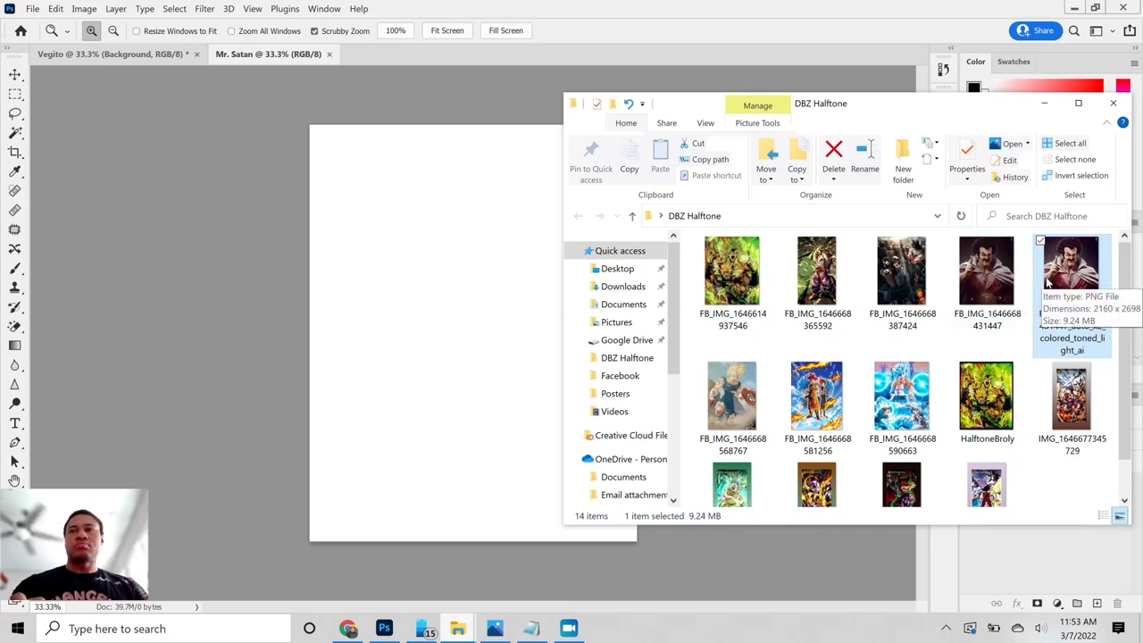
pyautogui.moveTo(1049, 282); pyautogui.dragTo(453, 235)
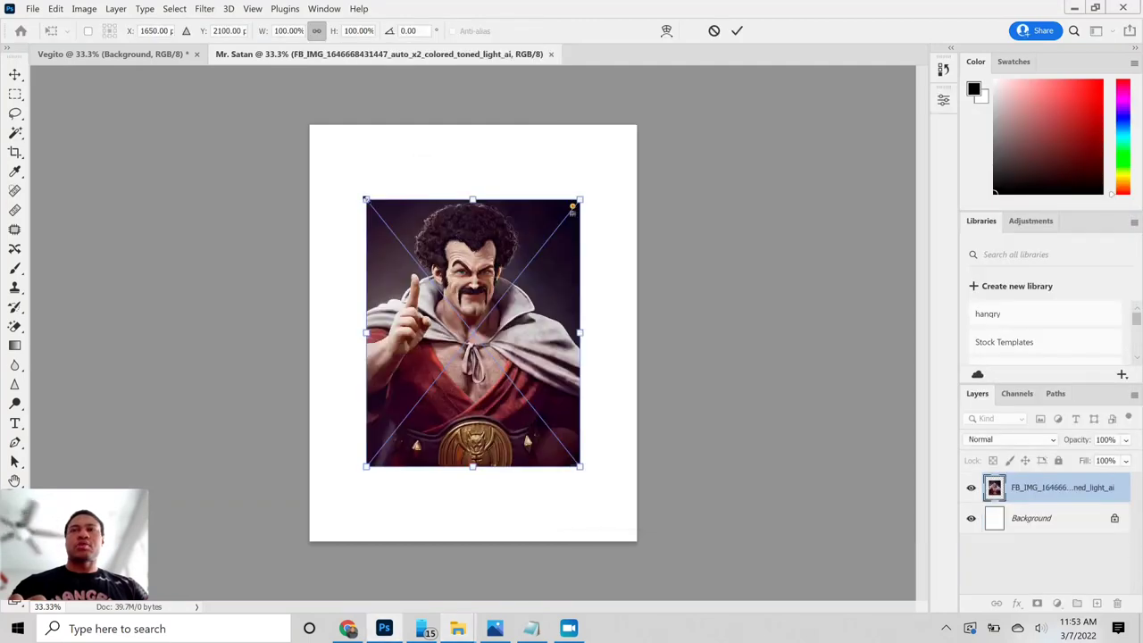
# Scale the photo up to about 146% and centre it to nearly fill the 11 x 14 page.
pyautogui.moveTo(365, 199); pyautogui.dragTo(303, 122)
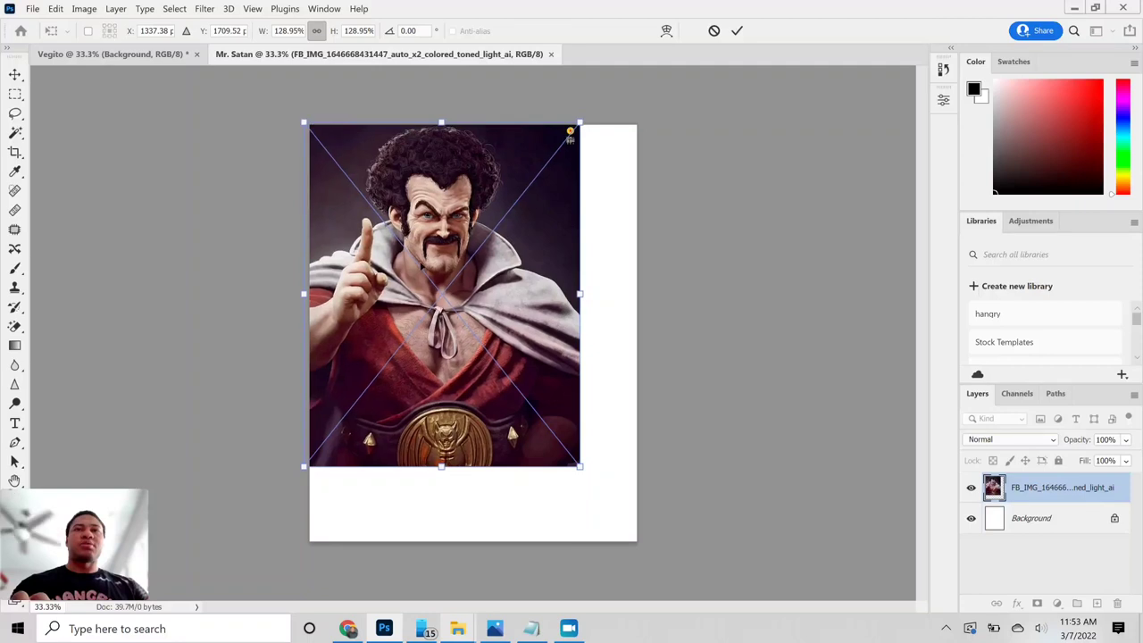
pyautogui.moveTo(412, 255); pyautogui.dragTo(451, 300)
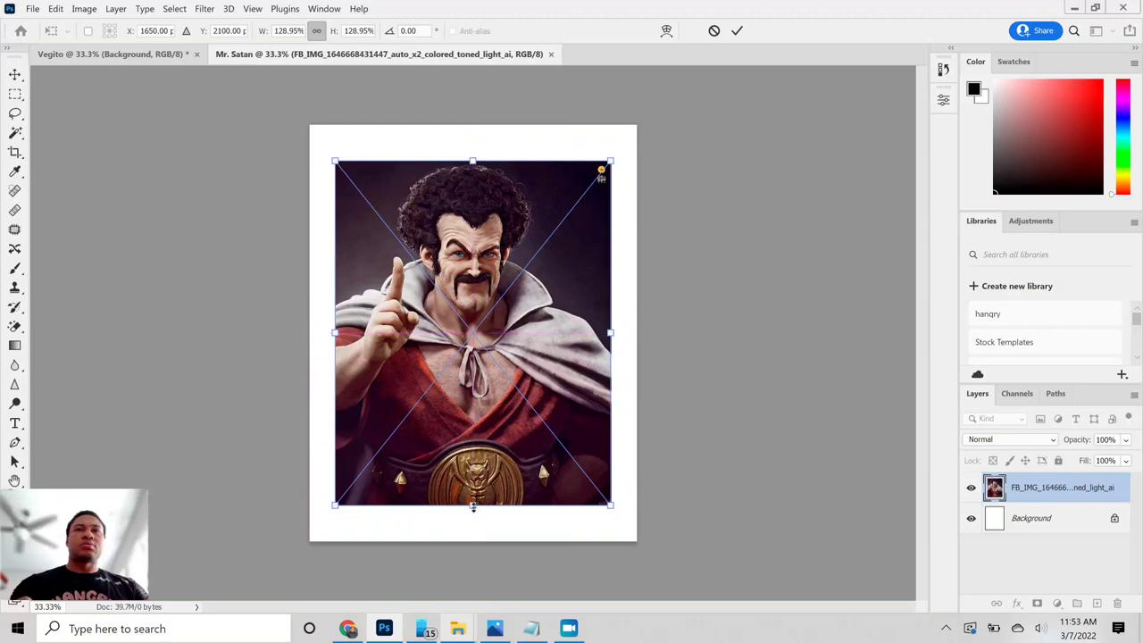
pyautogui.moveTo(473, 507); pyautogui.dragTo(473, 530)
pyautogui.moveTo(473, 161); pyautogui.dragTo(473, 136)
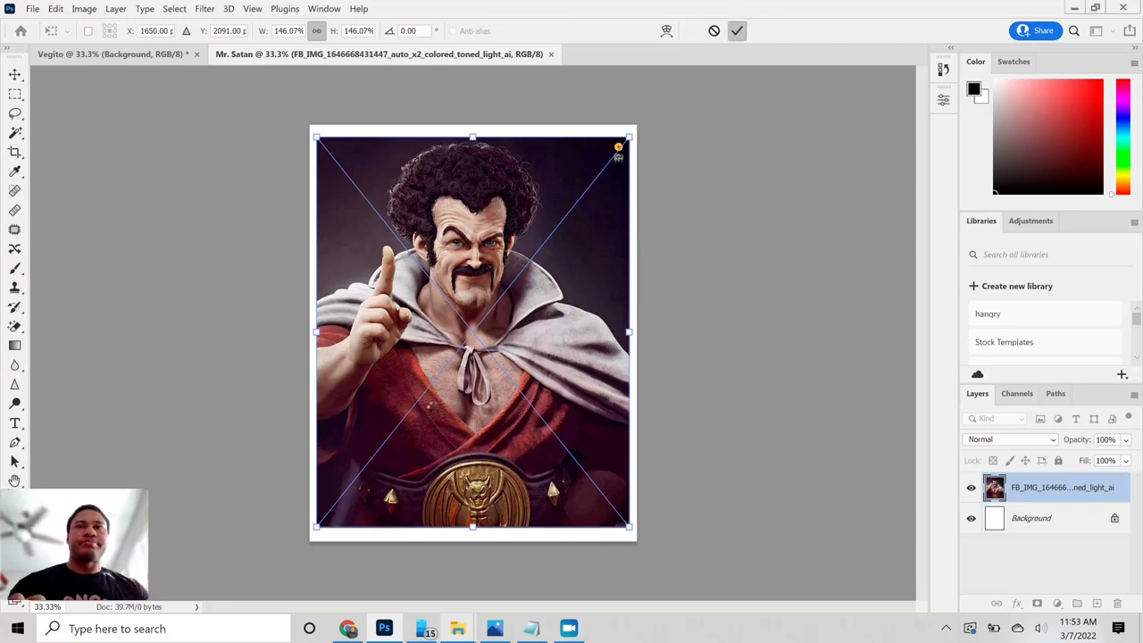
# Commit the photo's new size and rasterize the photo layer.
pyautogui.click(736, 31)
pyautogui.press('z')
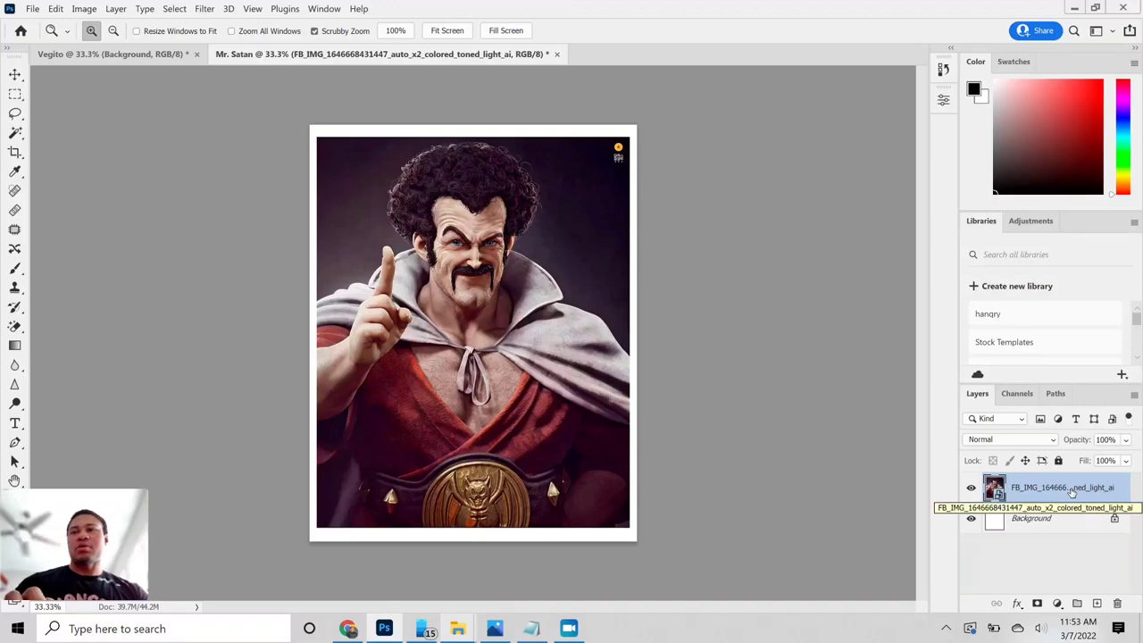
pyautogui.rightClick(1071, 491)
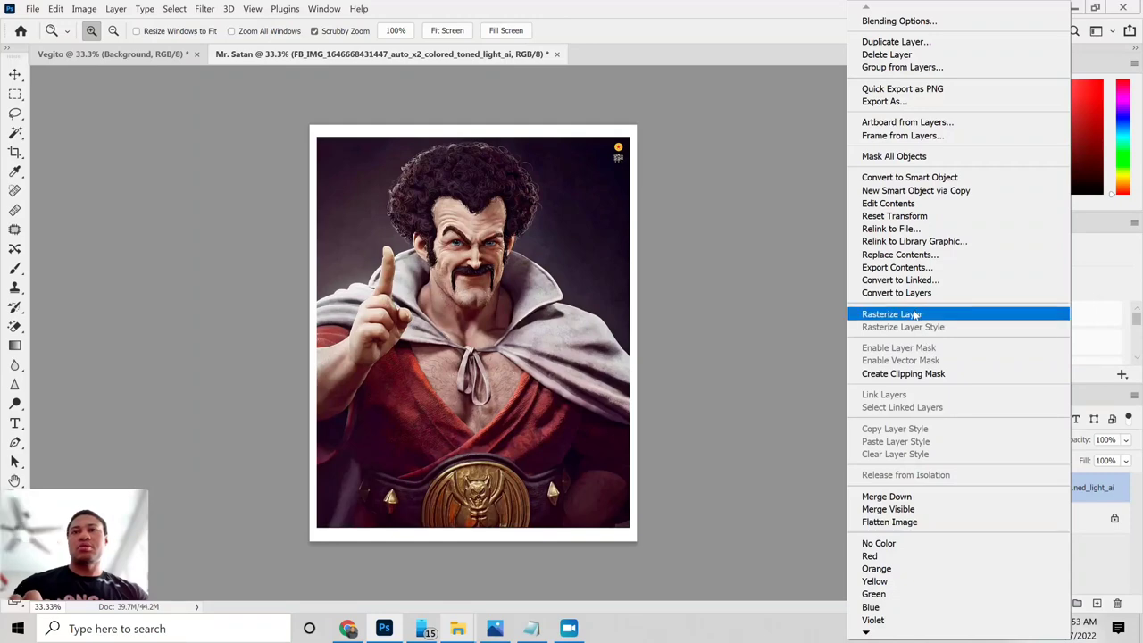
pyautogui.click(915, 314)
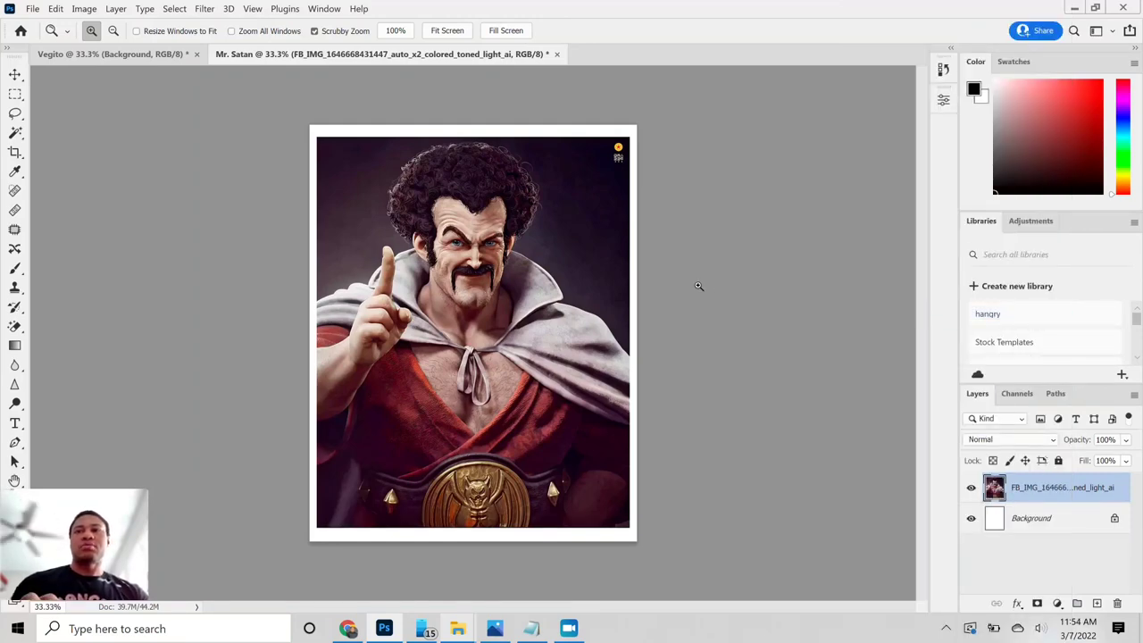
# Float the Mr. Satan document in its own window.
pyautogui.rightClick(407, 59)
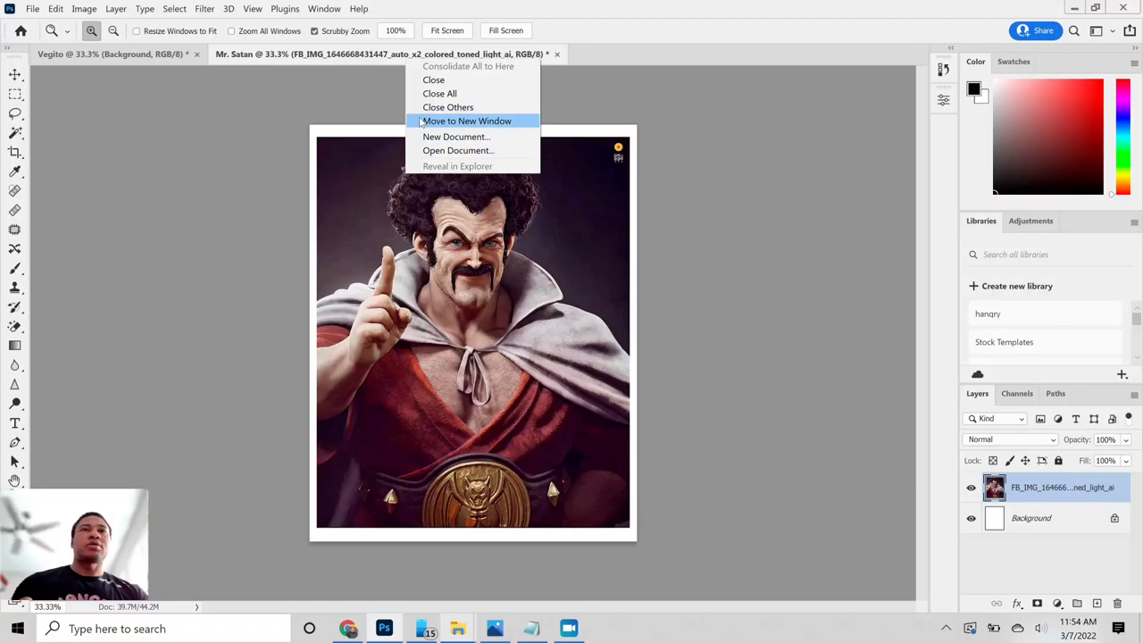
pyautogui.click(420, 121)
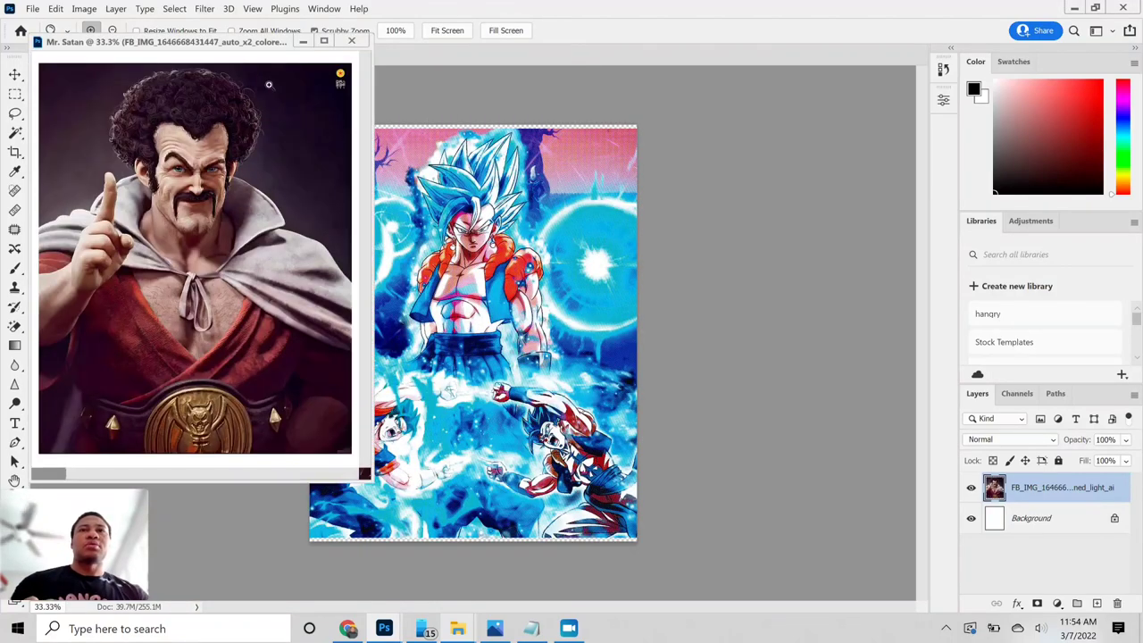
pyautogui.rightClick(243, 43)
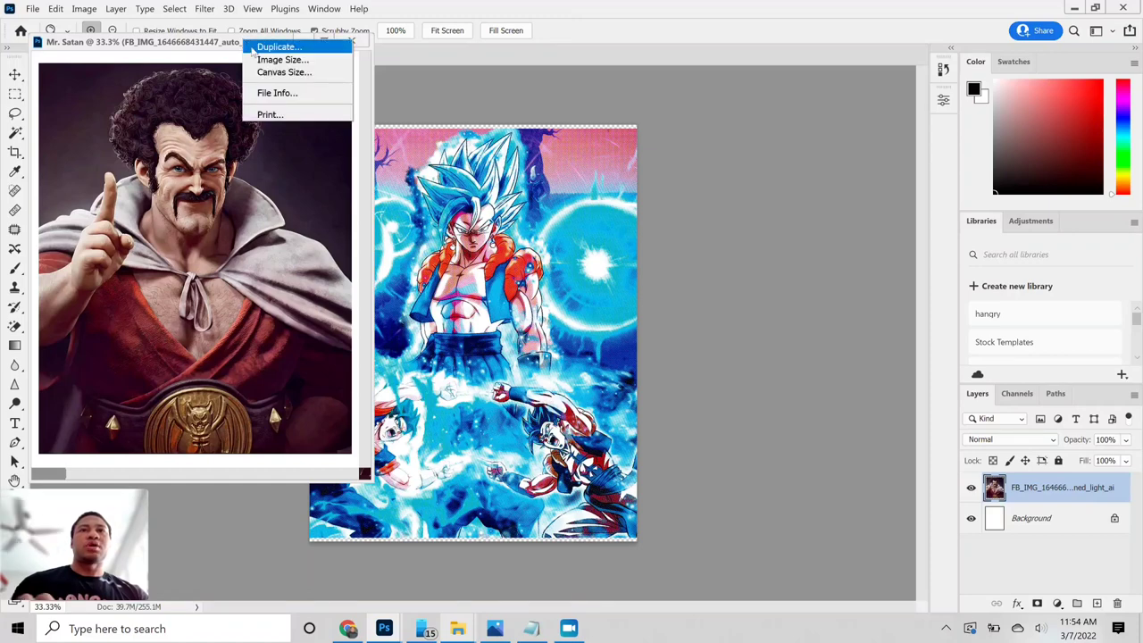
# Duplicate the document as 'Mr. Satan copy' and reposition the new window.
pyautogui.click(268, 47)
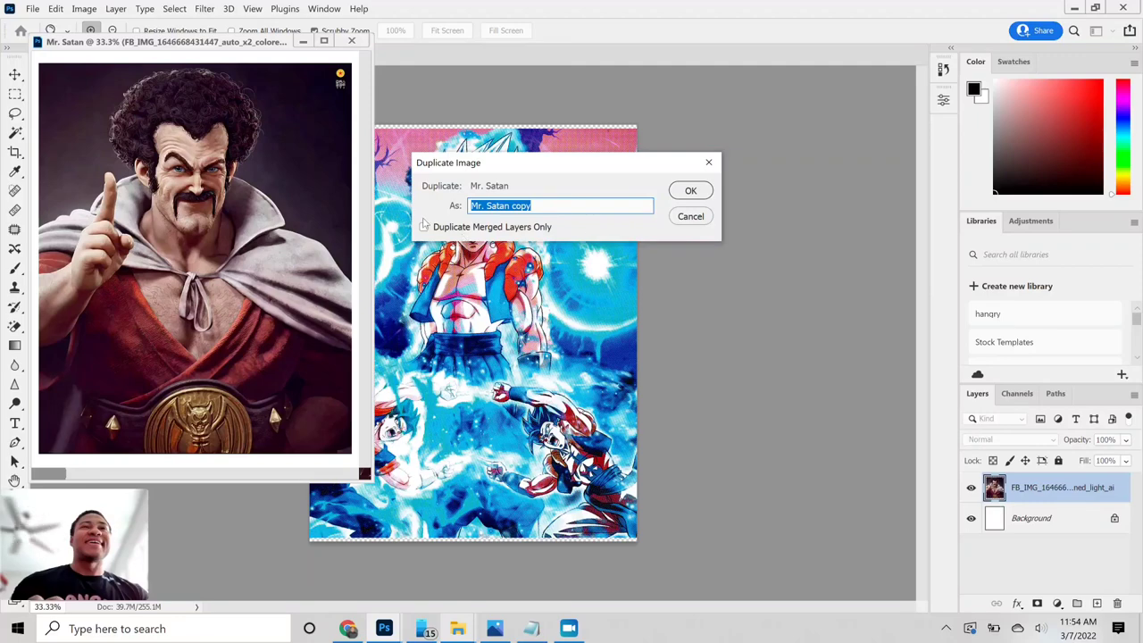
pyautogui.click(692, 191)
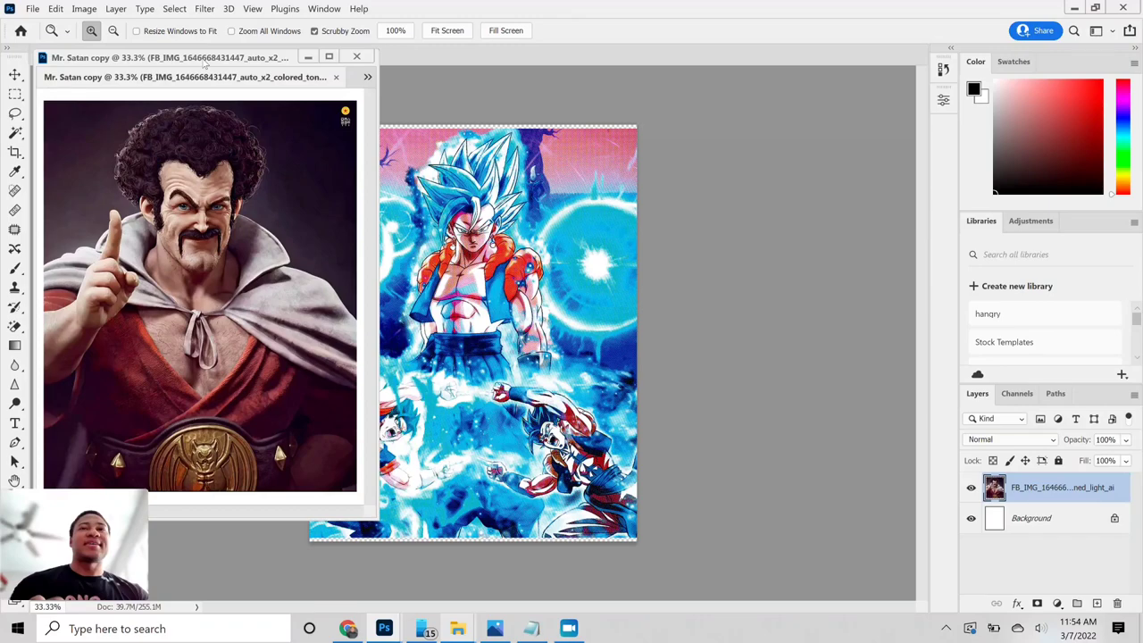
pyautogui.moveTo(204, 63); pyautogui.dragTo(374, 52)
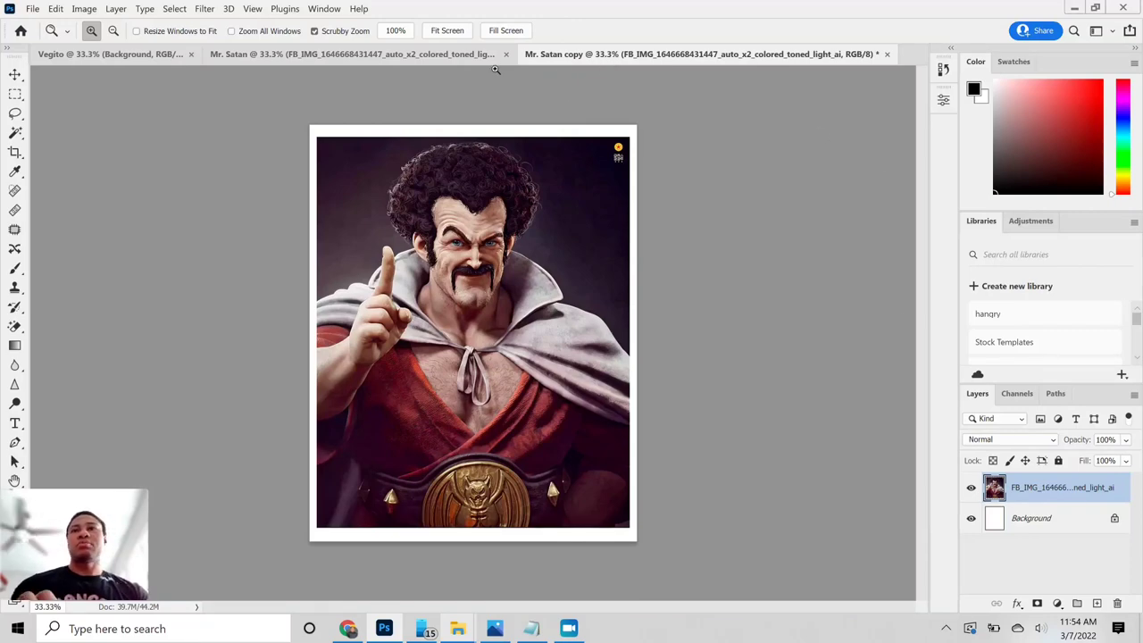
# Give the original Mr. Satan photo layer a white Color Overlay at 100% opacity.
pyautogui.click(420, 60)
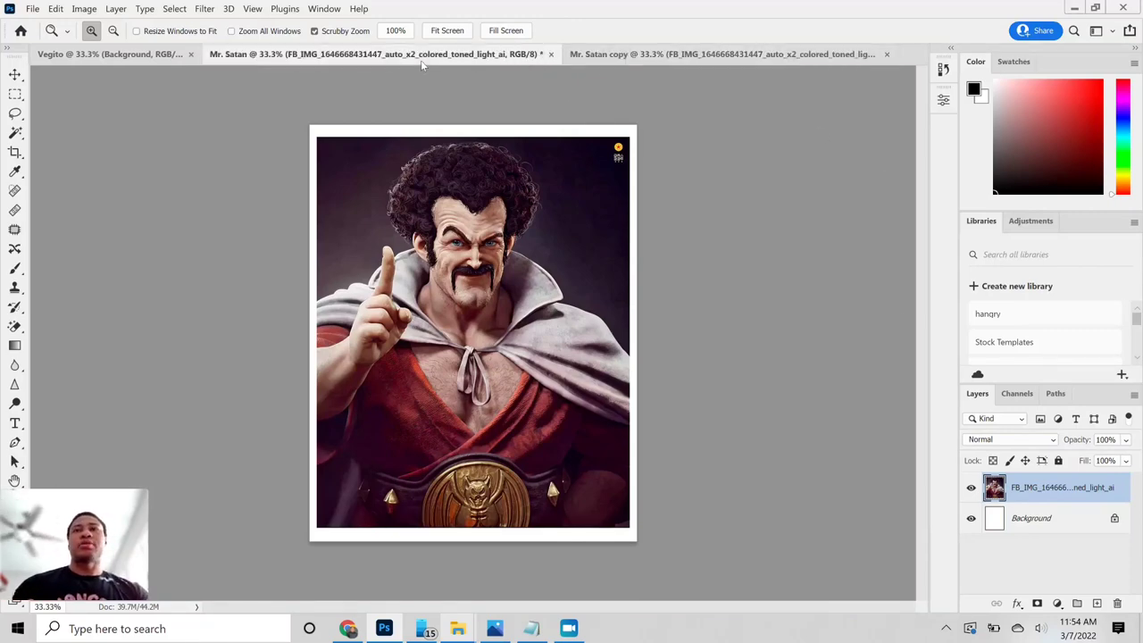
pyautogui.rightClick(1033, 497)
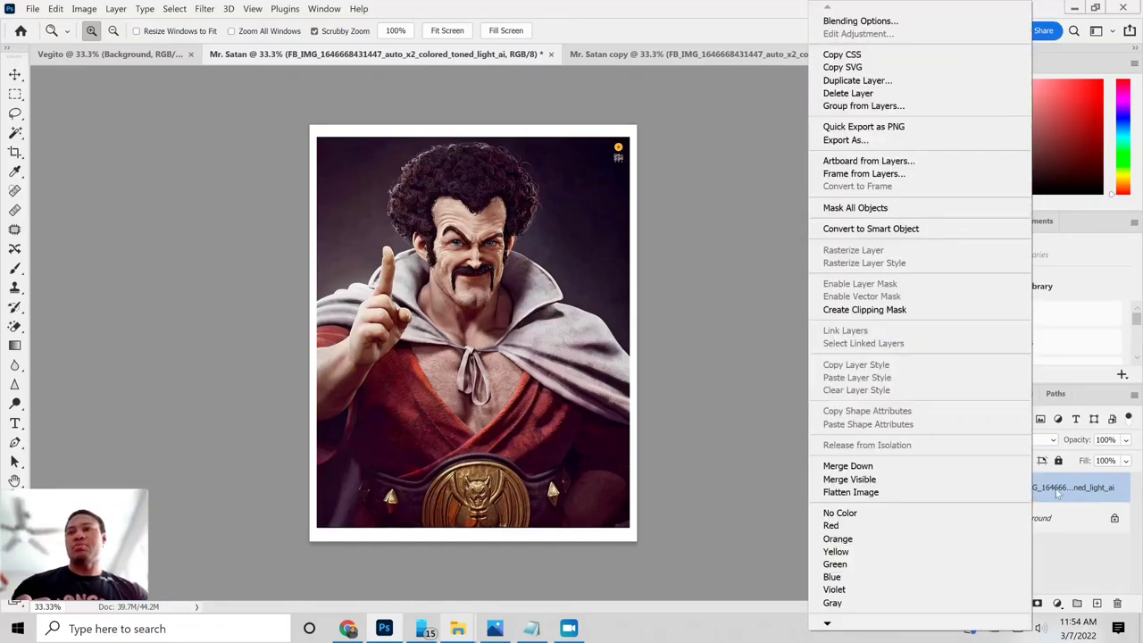
pyautogui.click(1056, 492)
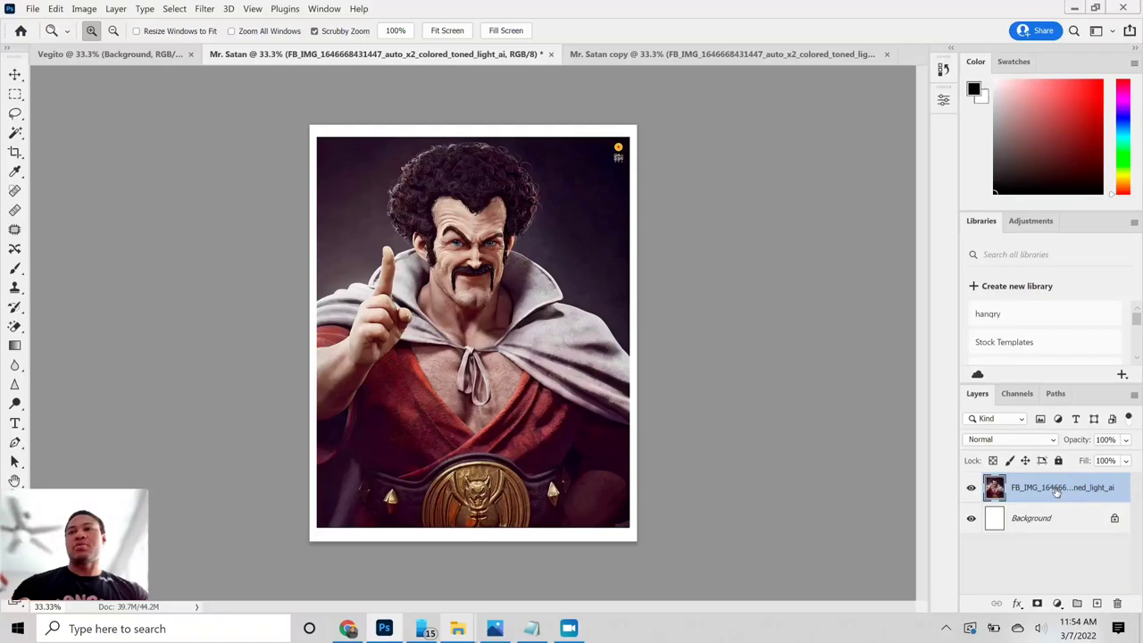
pyautogui.rightClick(1056, 492)
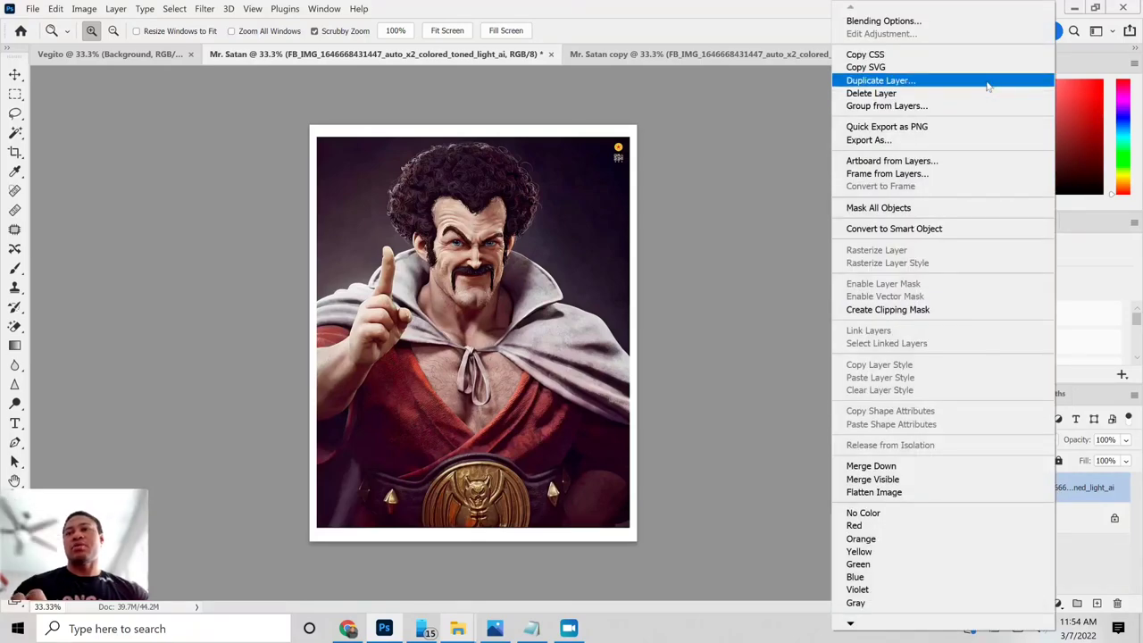
pyautogui.click(935, 22)
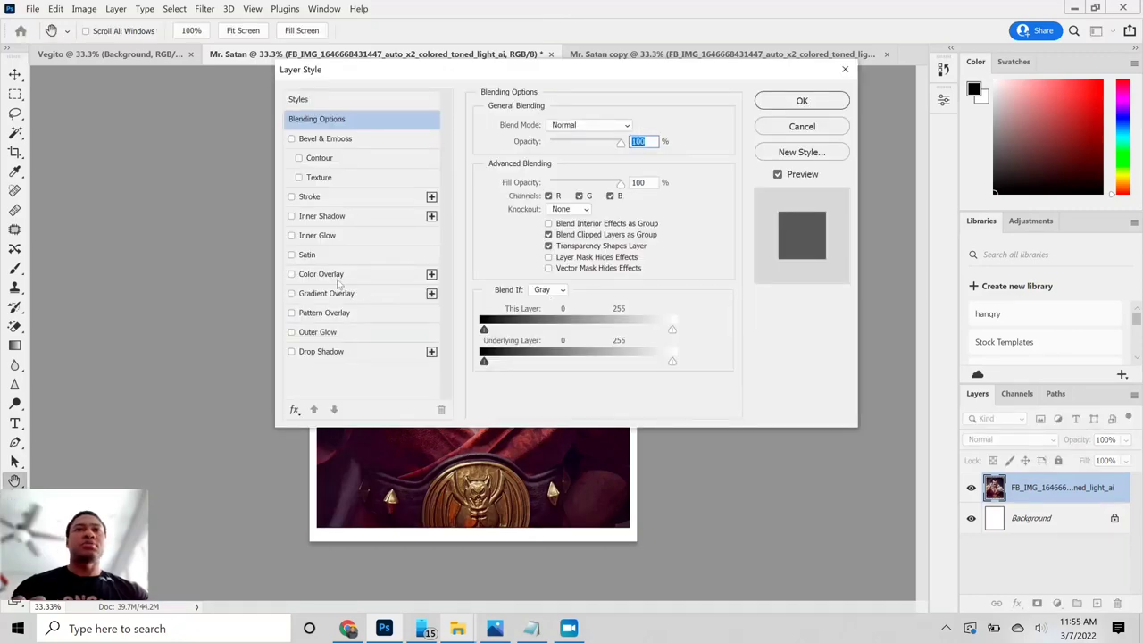
pyautogui.click(314, 277)
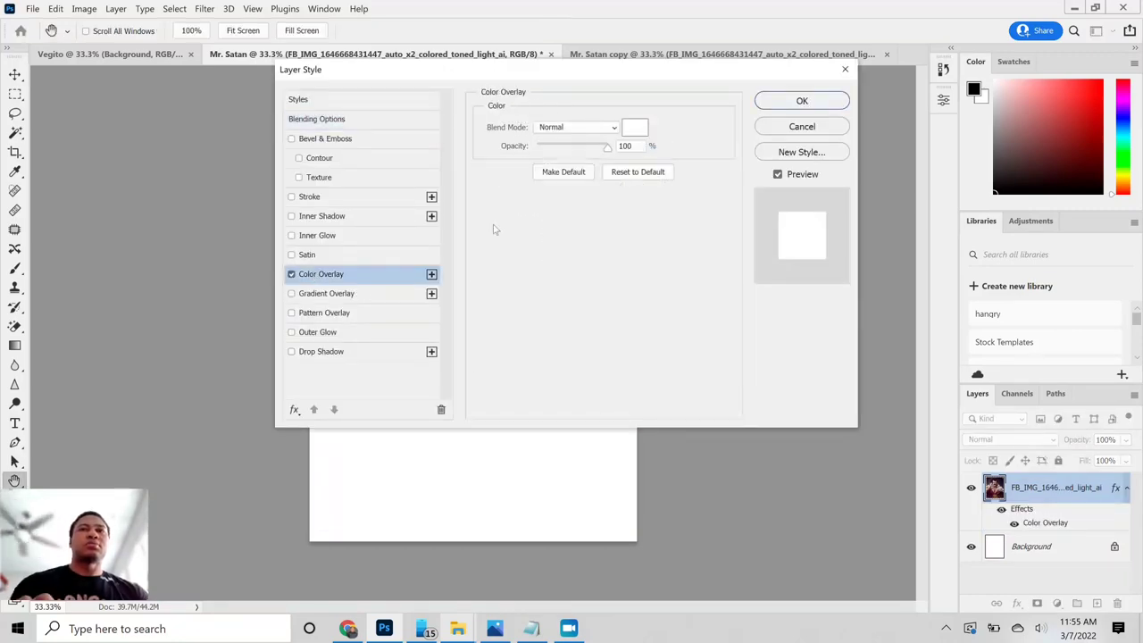
pyautogui.click(633, 128)
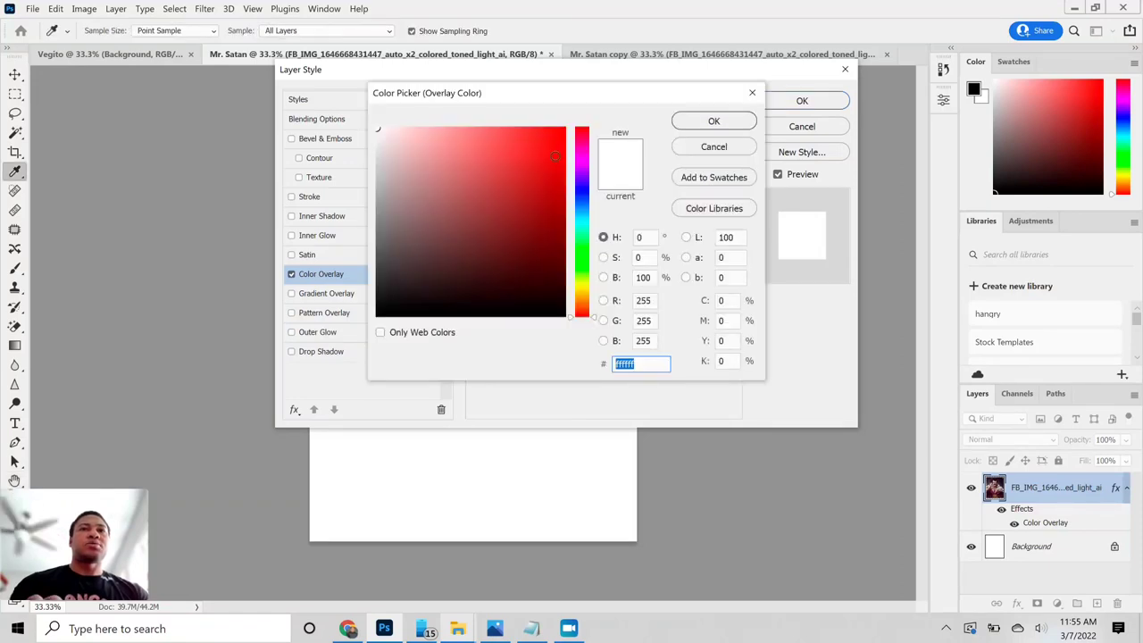
pyautogui.click(710, 117)
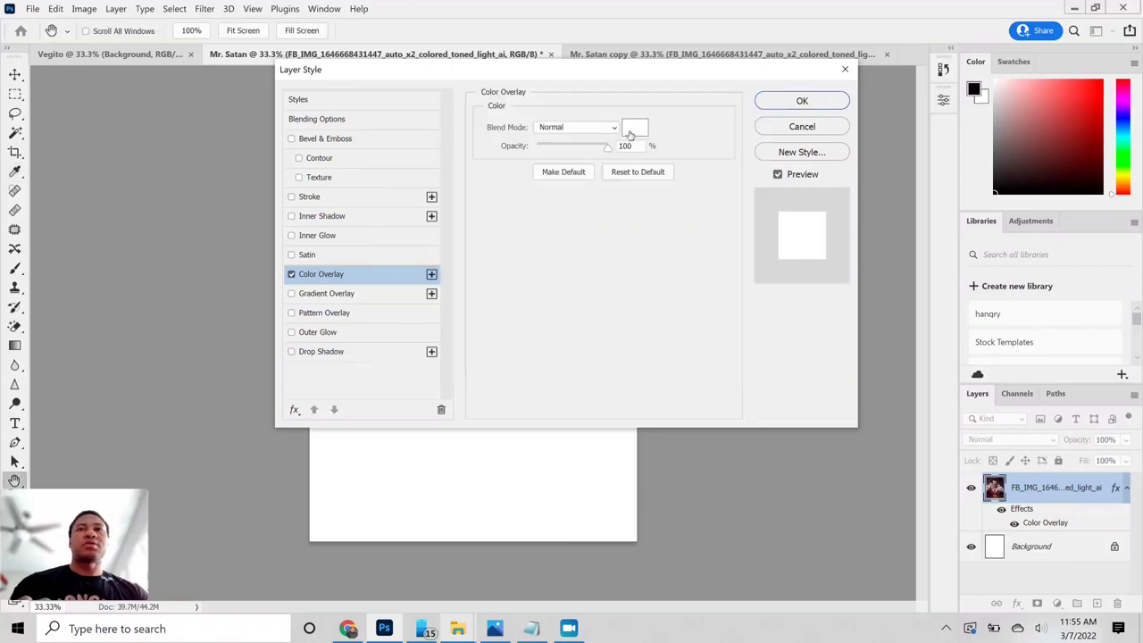
pyautogui.click(634, 128)
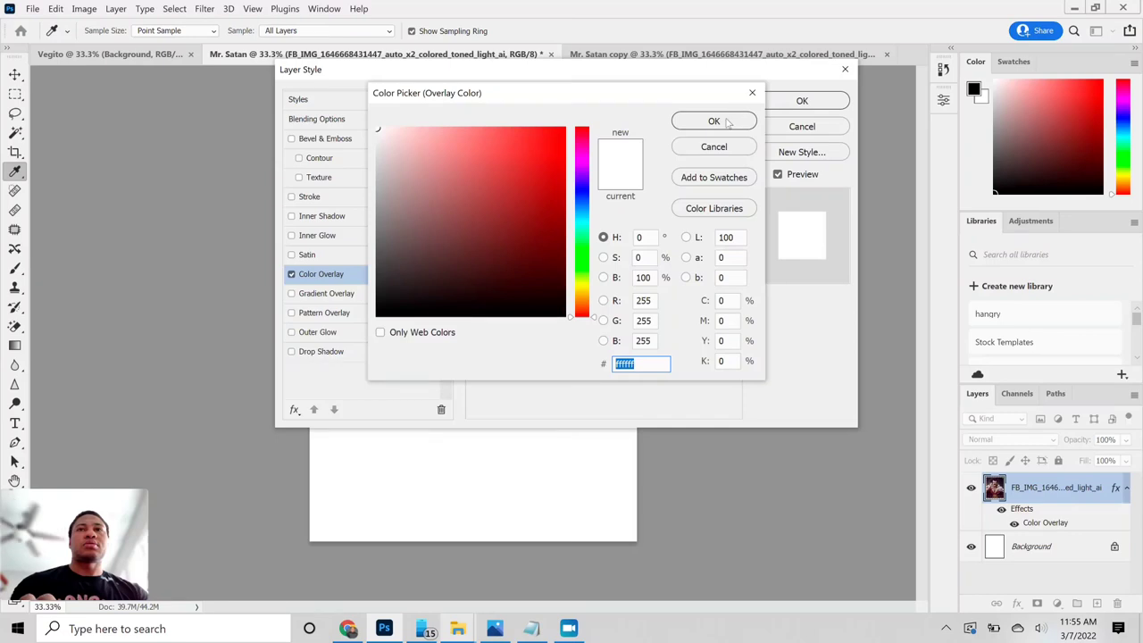
pyautogui.click(715, 121)
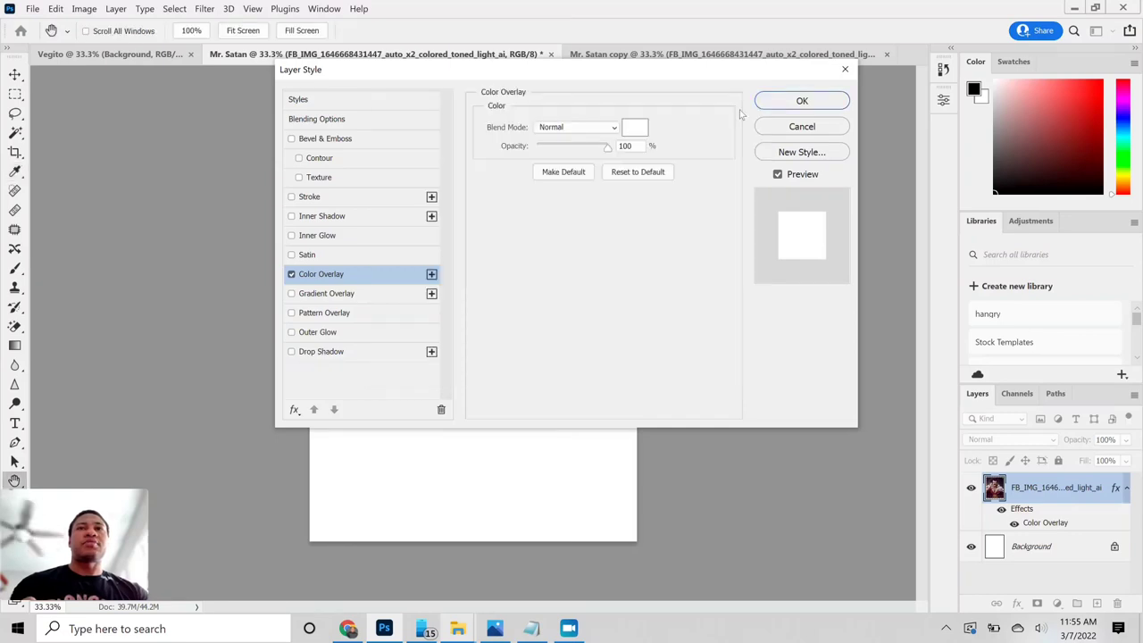
pyautogui.click(801, 101)
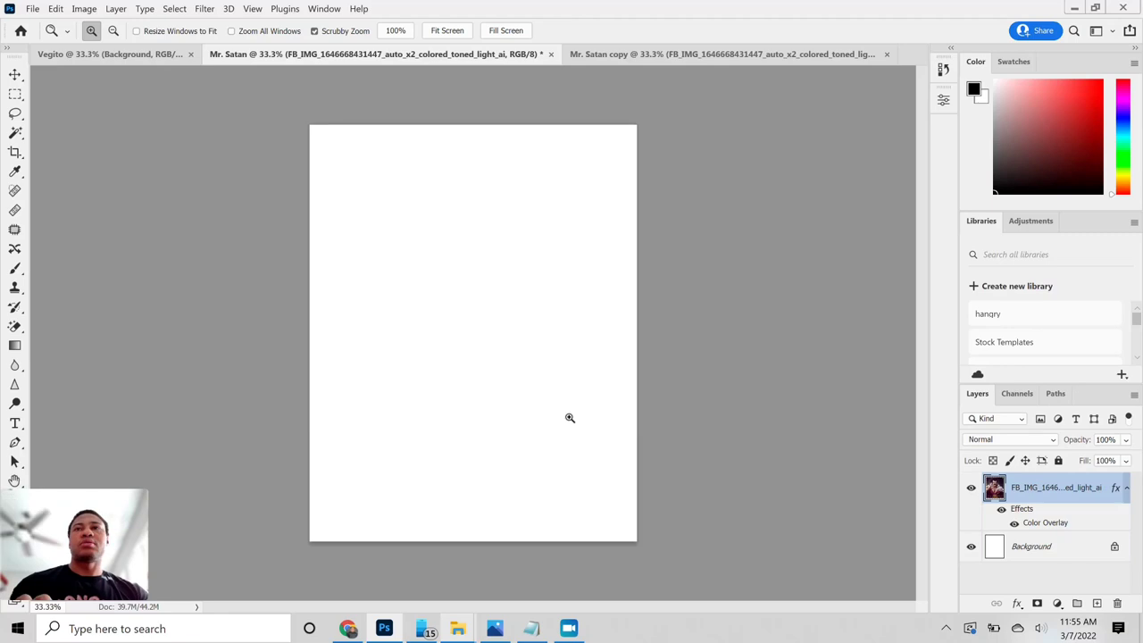
pyautogui.click(1014, 524)
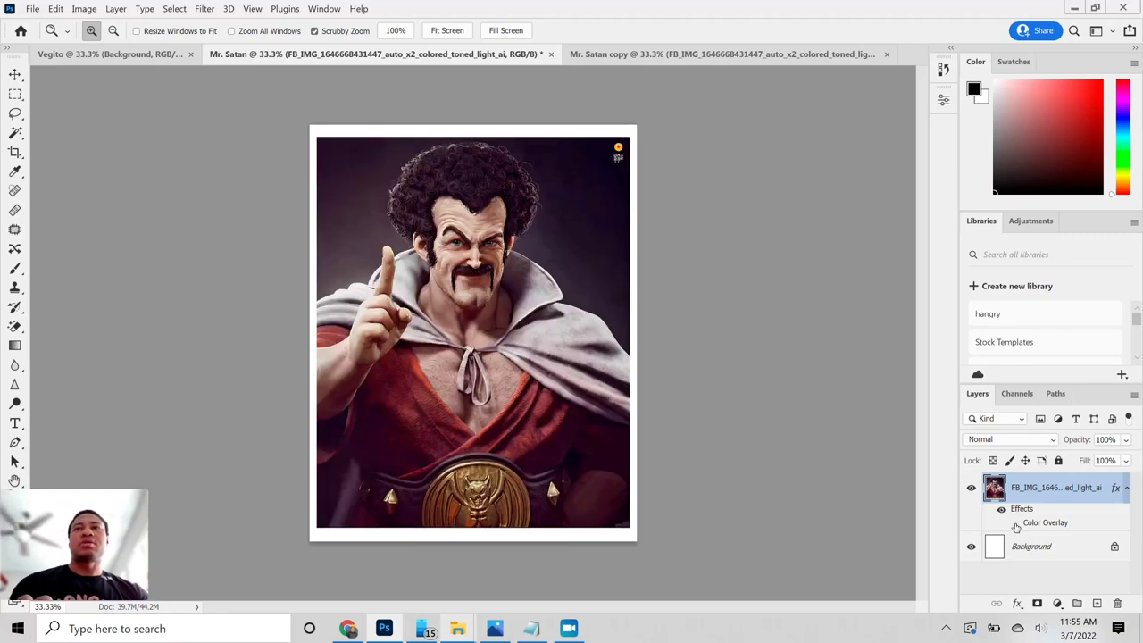
pyautogui.click(1014, 524)
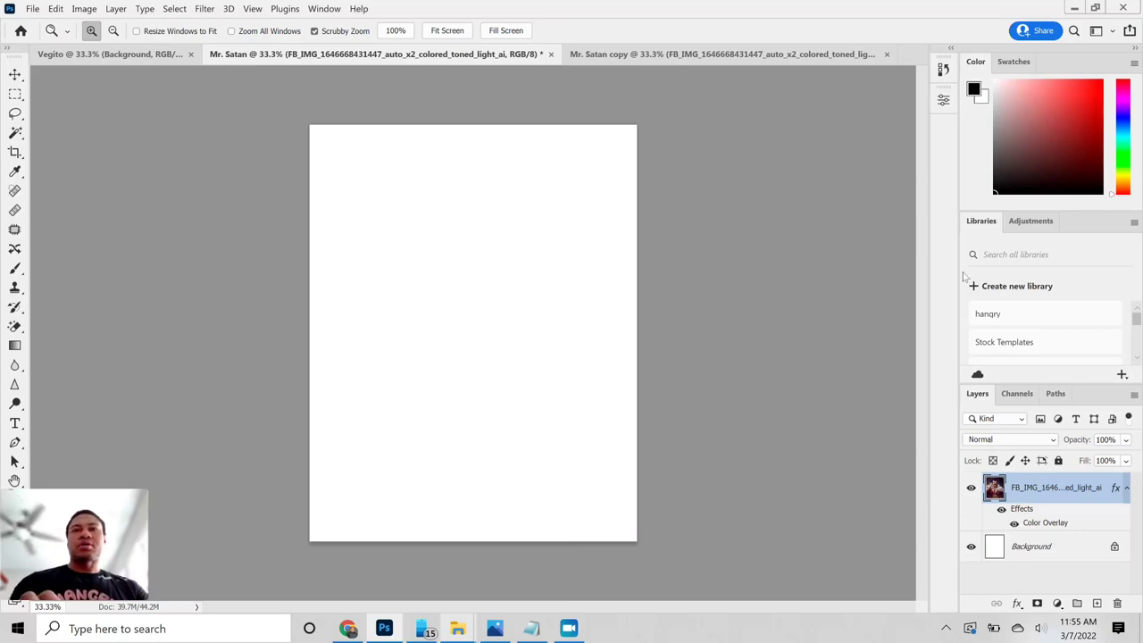
# In Mr. Satan copy, flatten the portrait into a single Background layer.
pyautogui.click(717, 57)
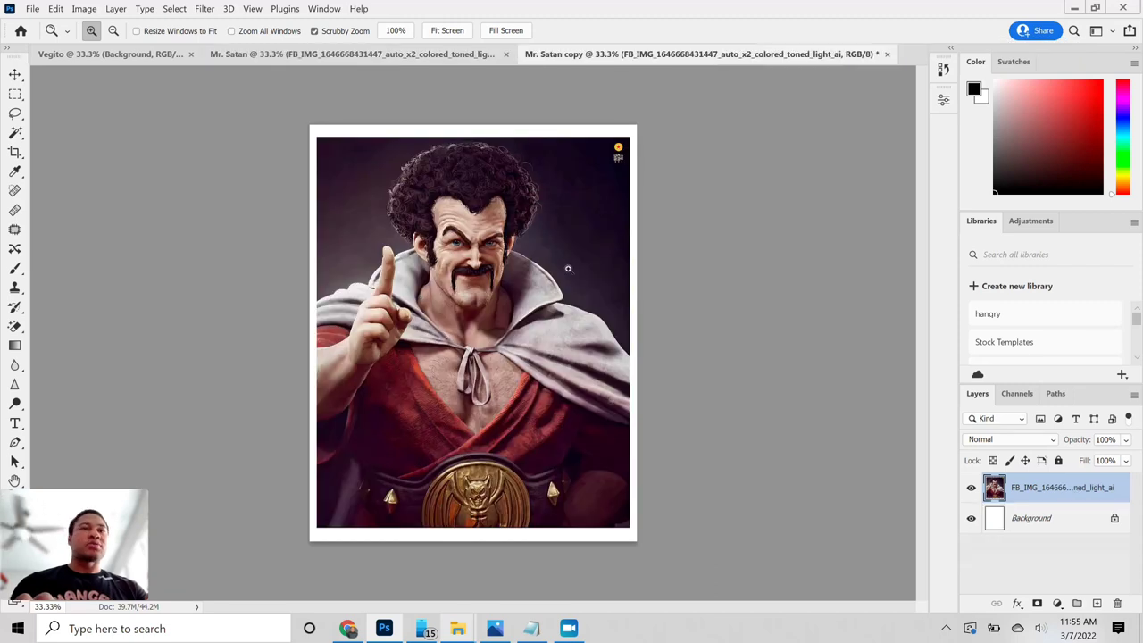
pyautogui.rightClick(1031, 500)
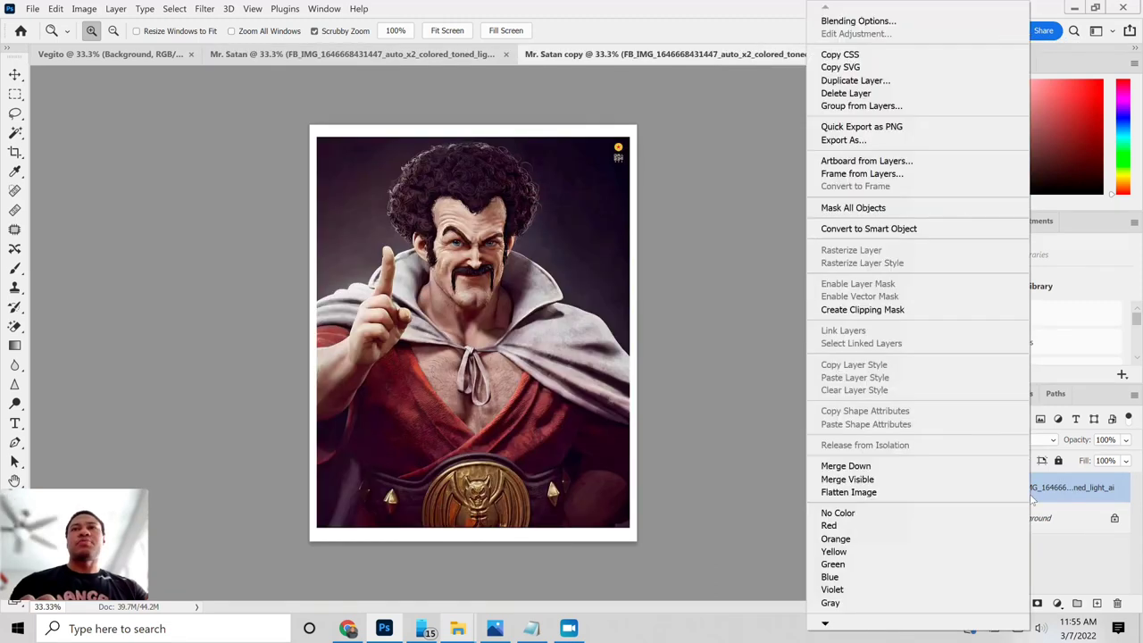
pyautogui.click(1032, 500)
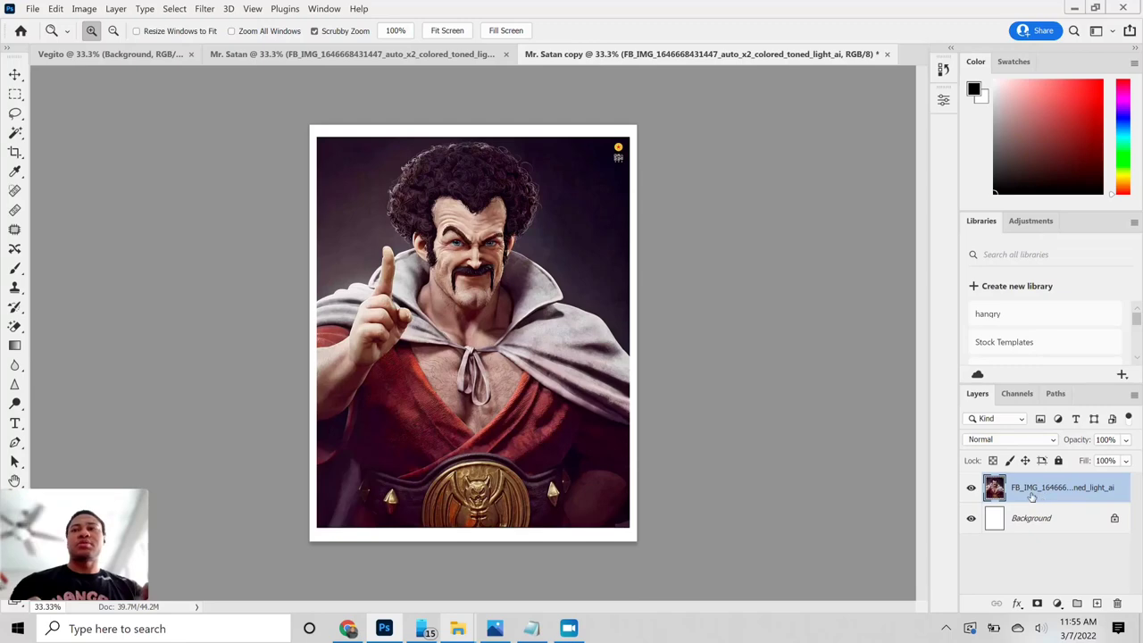
pyautogui.rightClick(1032, 498)
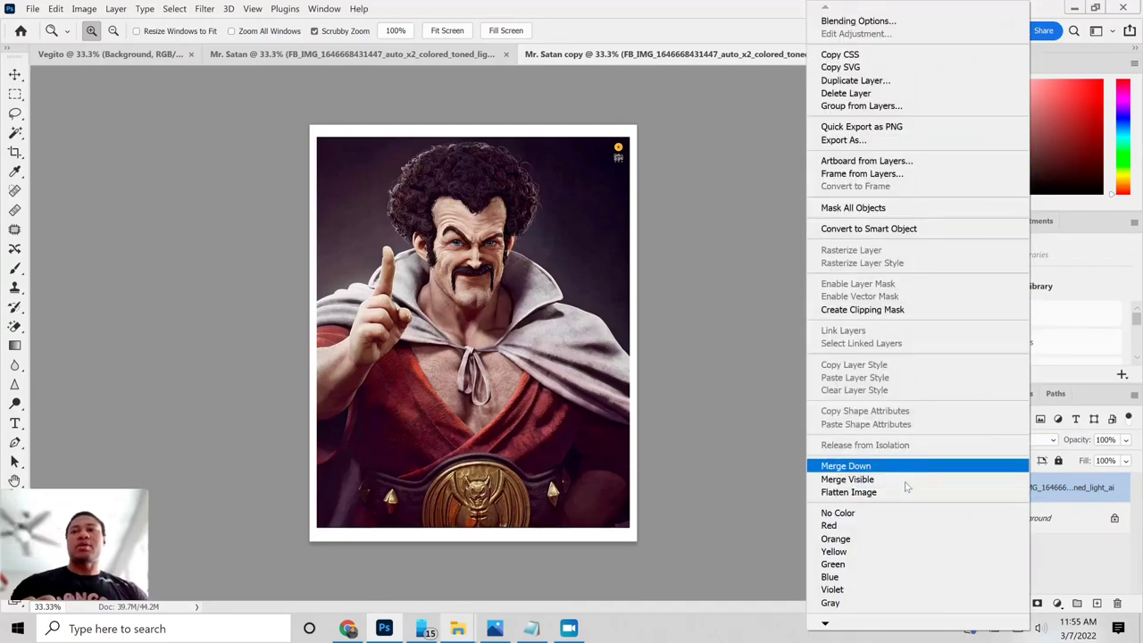
pyautogui.click(898, 493)
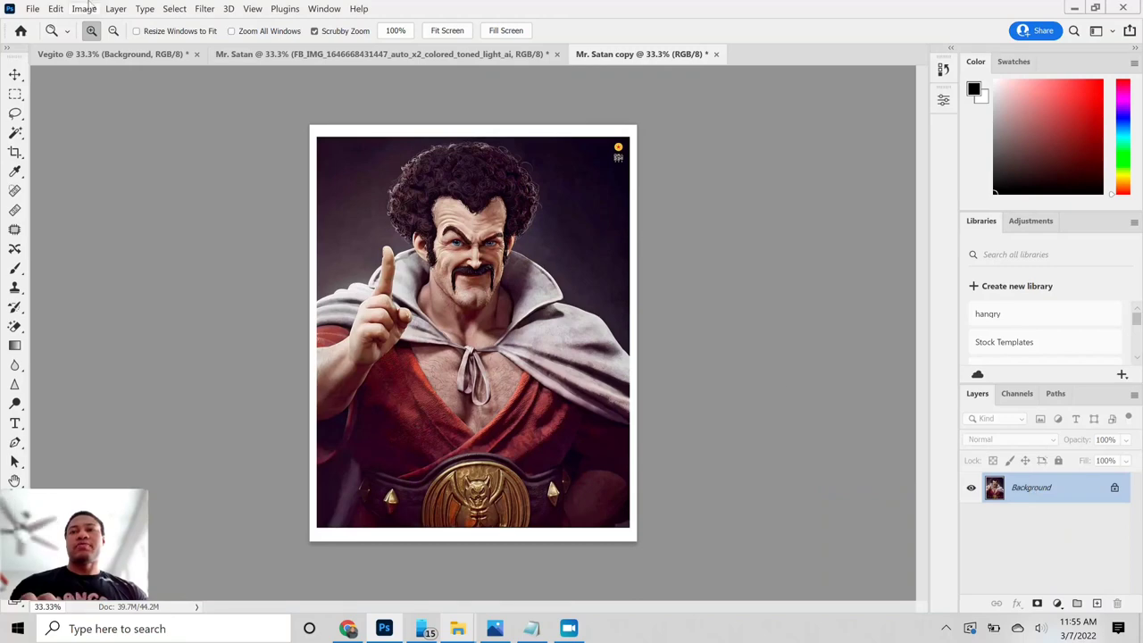
pyautogui.click(84, 9)
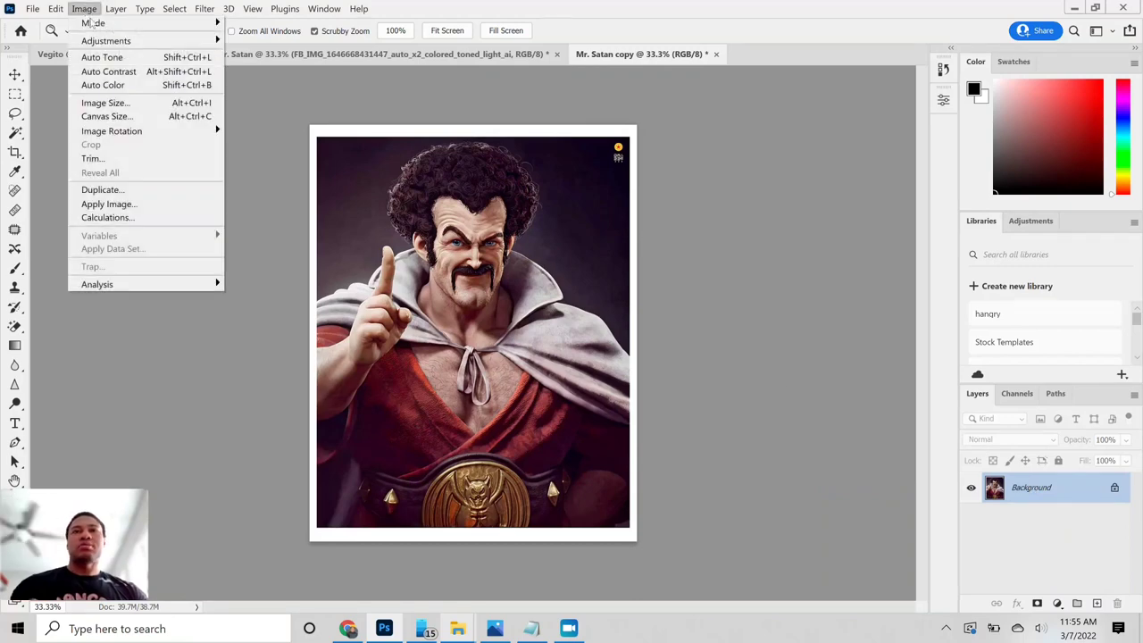
pyautogui.moveTo(130, 45)
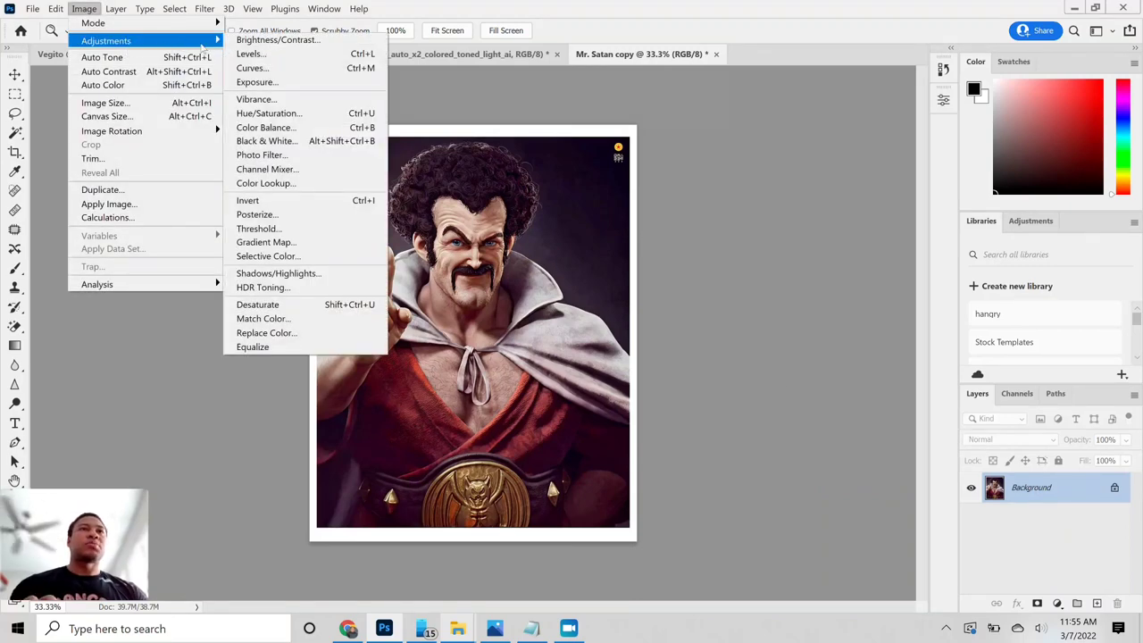
# Apply Levels with input values 13, 1.00 and 218 to the copy's portrait.
pyautogui.click(248, 54)
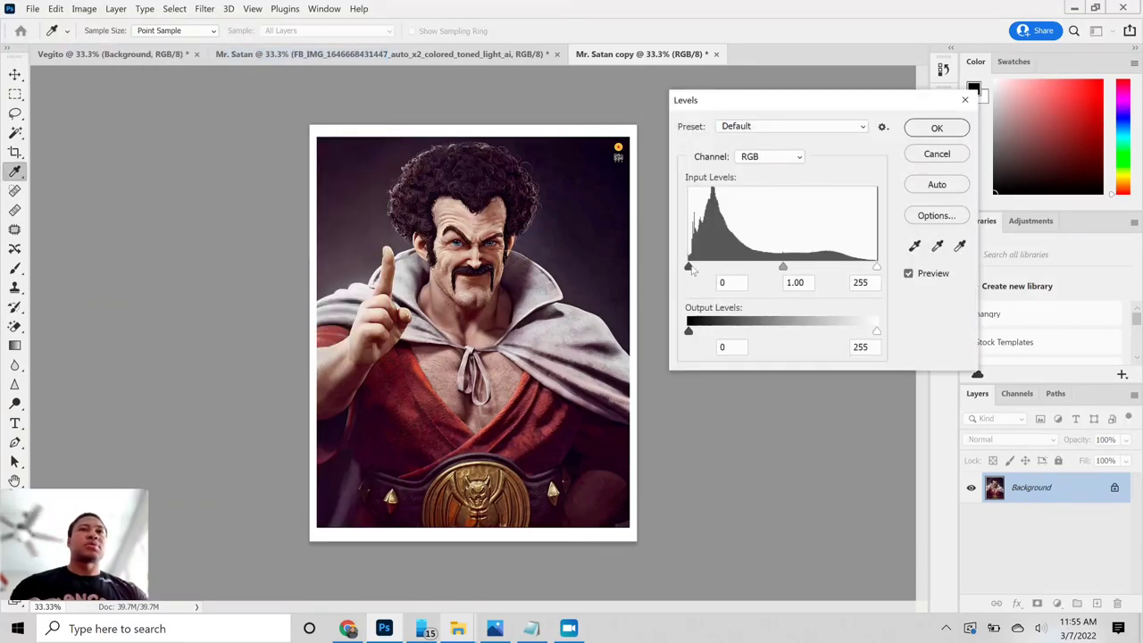
pyautogui.moveTo(688, 268); pyautogui.dragTo(691, 268)
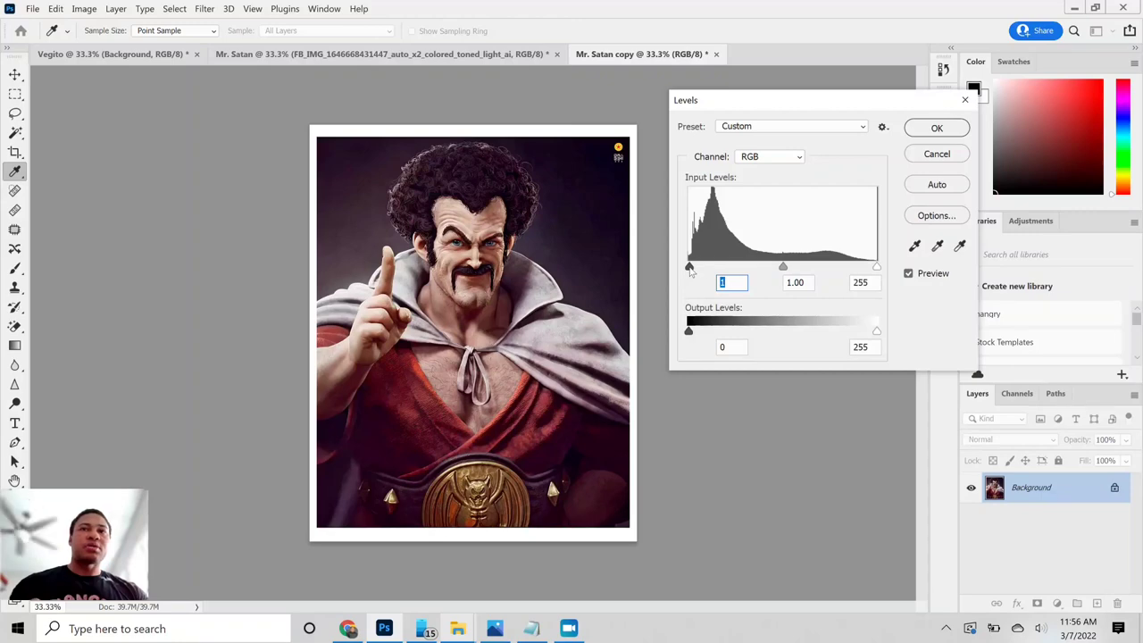
pyautogui.moveTo(690, 271); pyautogui.dragTo(709, 268)
pyautogui.moveTo(702, 268); pyautogui.dragTo(698, 267)
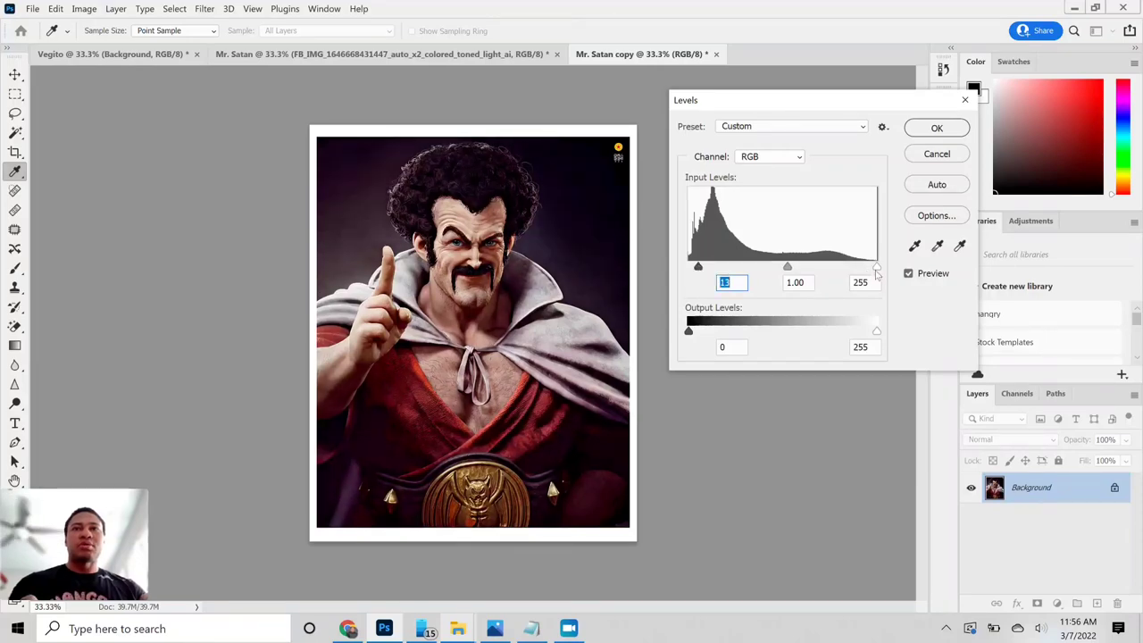
pyautogui.moveTo(877, 272); pyautogui.dragTo(859, 271)
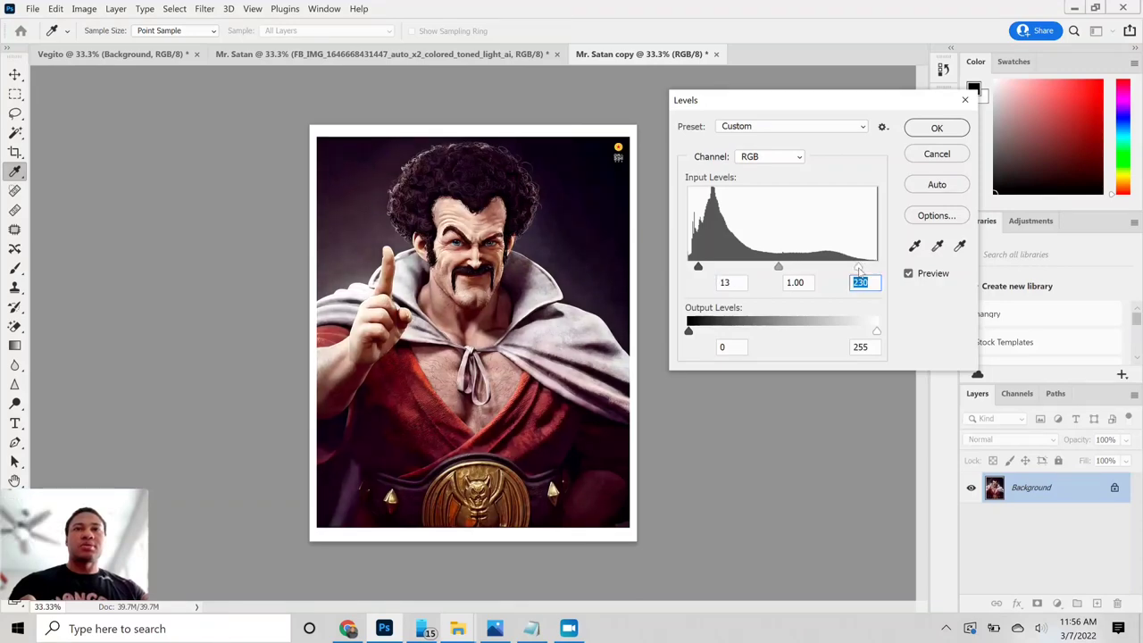
pyautogui.click(858, 269)
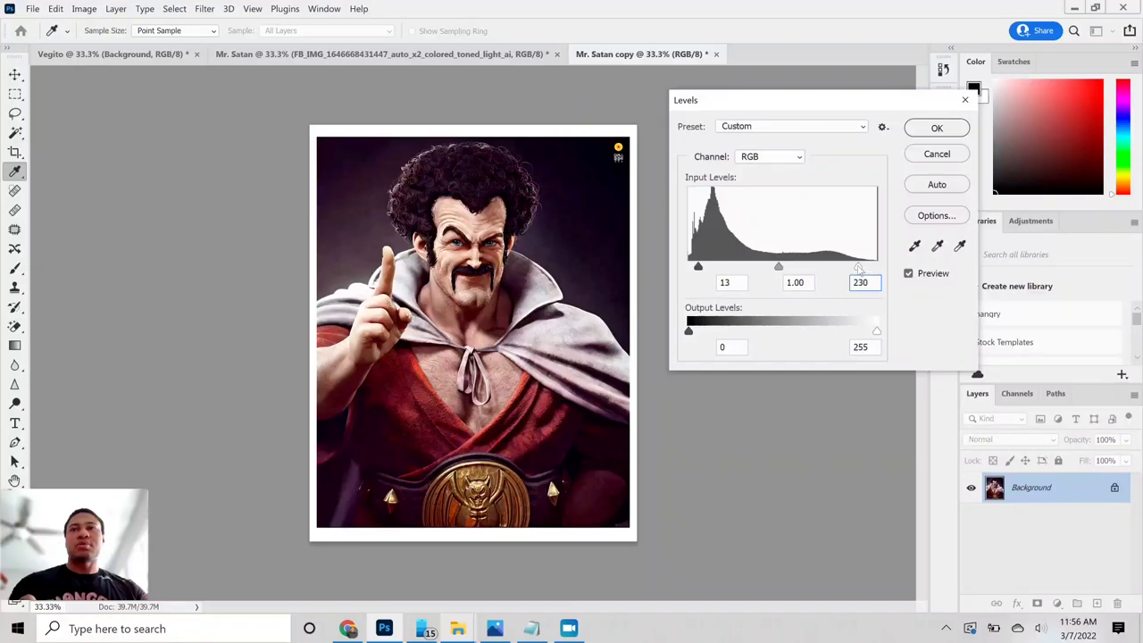
pyautogui.moveTo(858, 269); pyautogui.dragTo(851, 270)
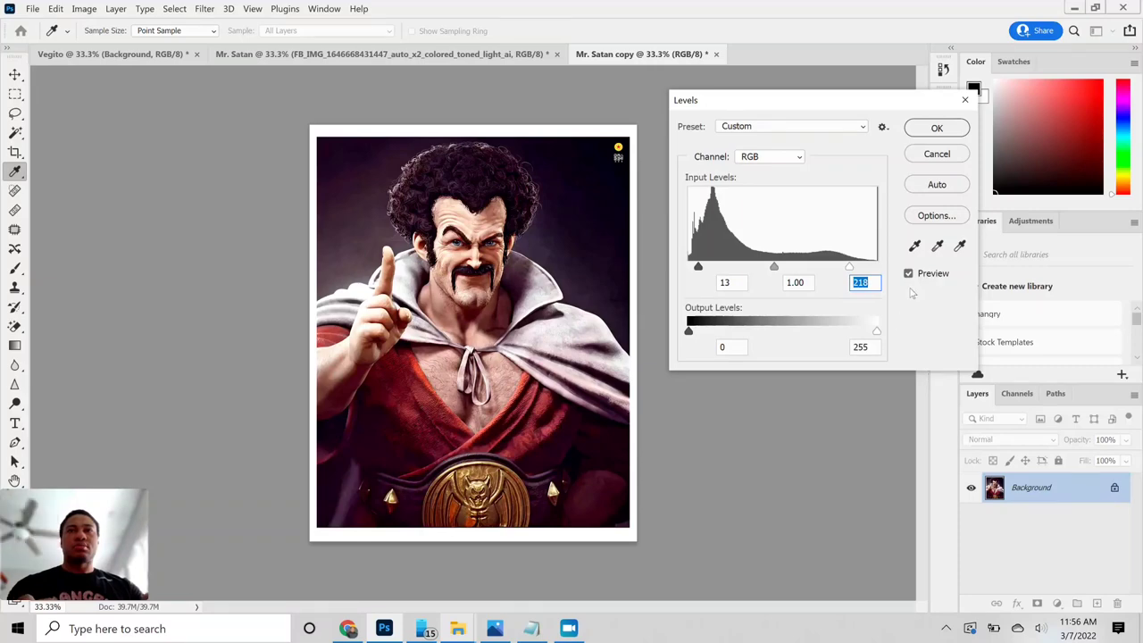
pyautogui.click(935, 130)
pyautogui.press('z')
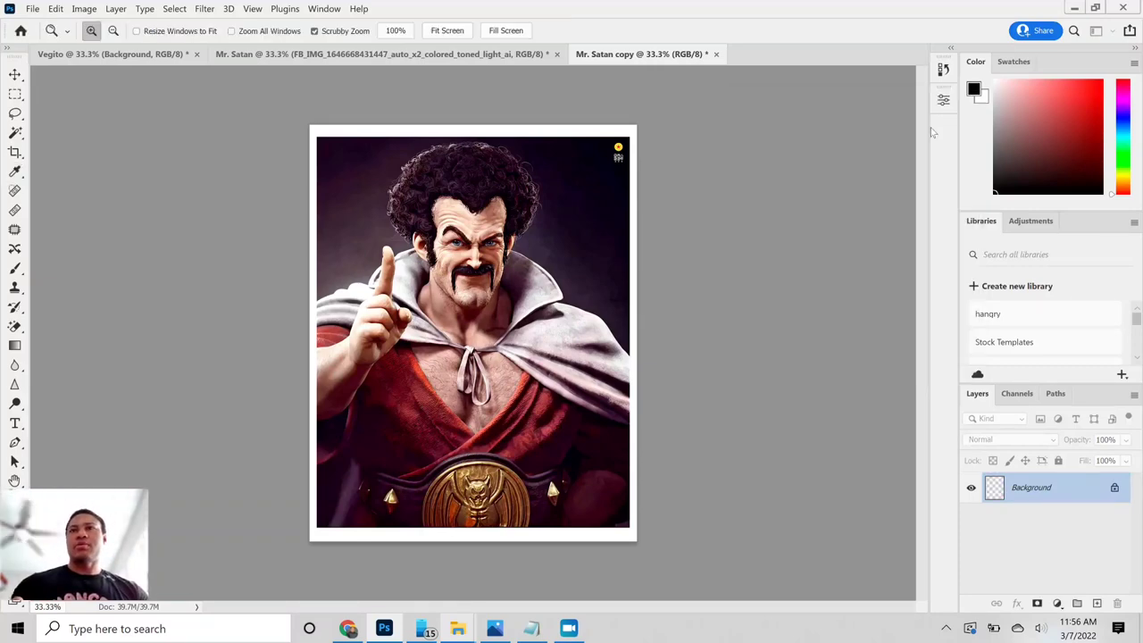
# Convert Mr. Satan copy to CMYK Color and display its Cyan, Magenta, Yellow, Black channels.
pyautogui.rightClick(1029, 494)
pyautogui.click(80, 9)
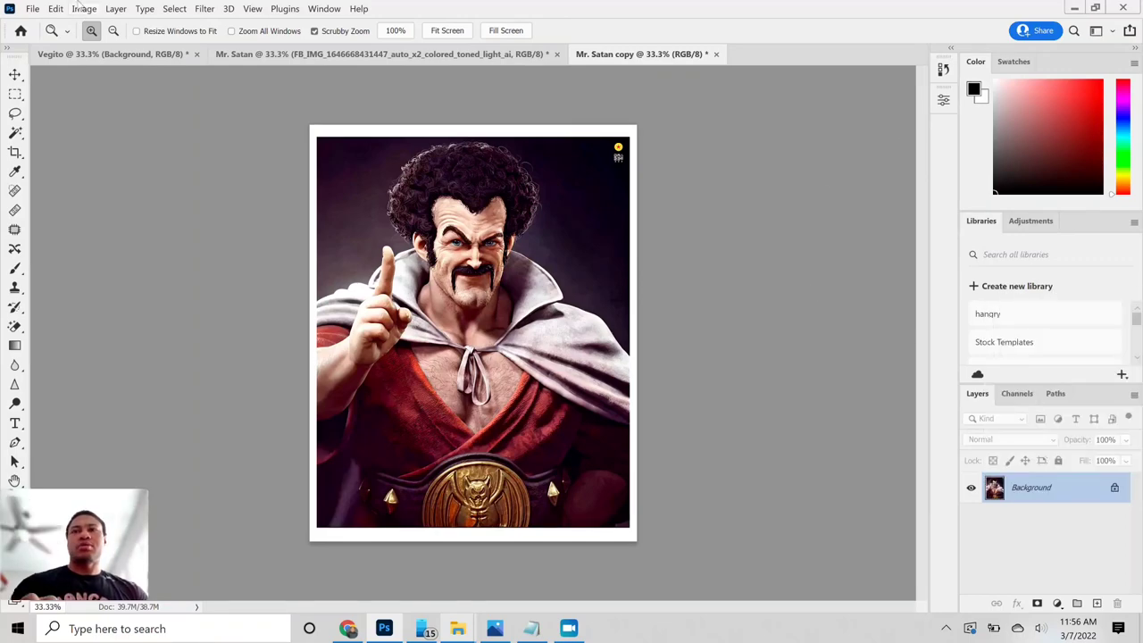
pyautogui.click(80, 9)
pyautogui.moveTo(152, 25)
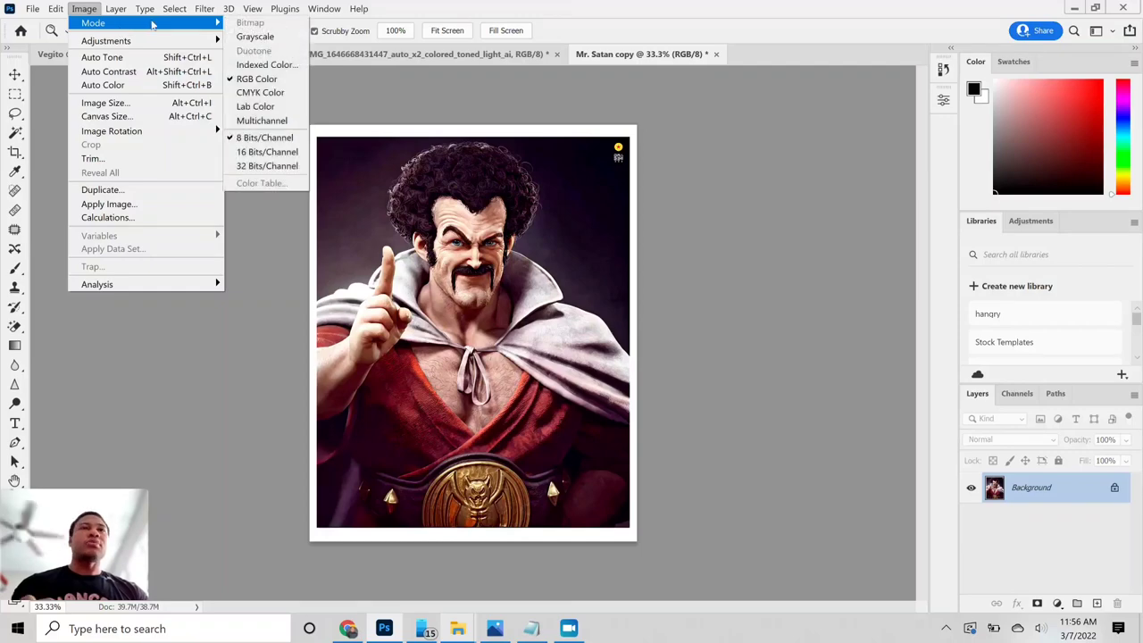
pyautogui.click(253, 92)
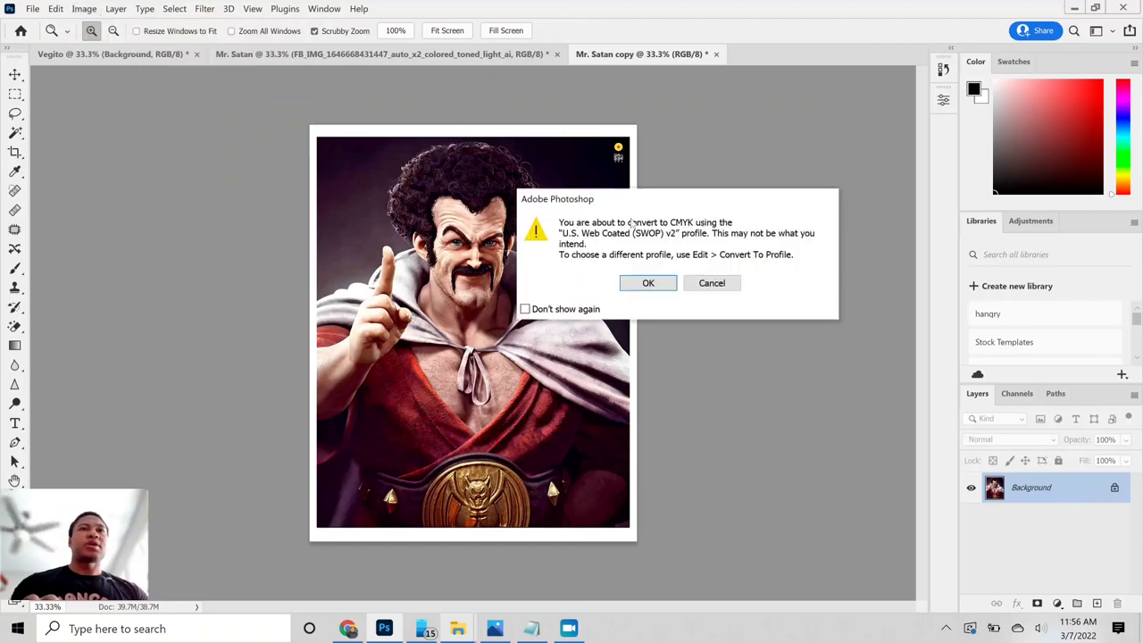
pyautogui.click(649, 284)
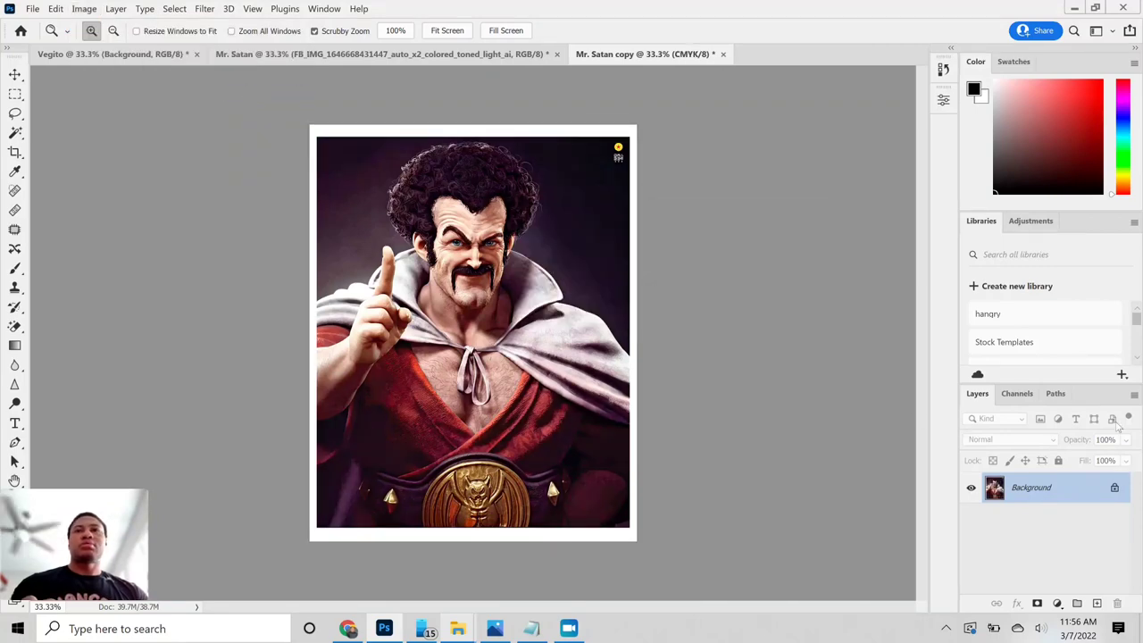
pyautogui.click(1017, 394)
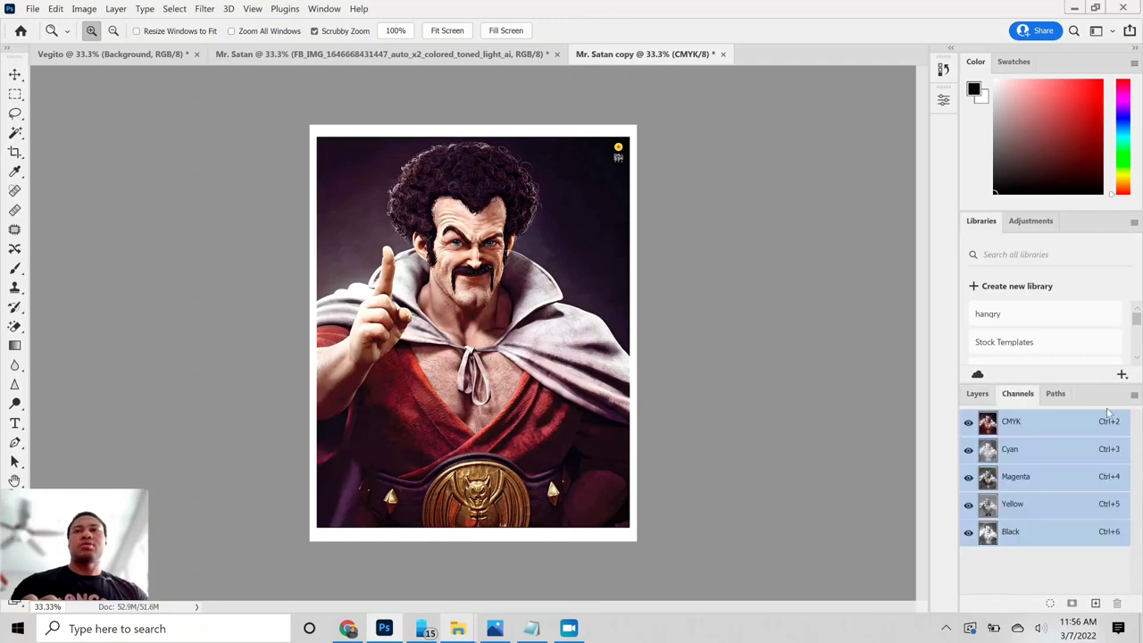
# Use Split Channels to make Cyan, Magenta, Yellow and Black grayscale documents from the portrait.
pyautogui.click(1134, 396)
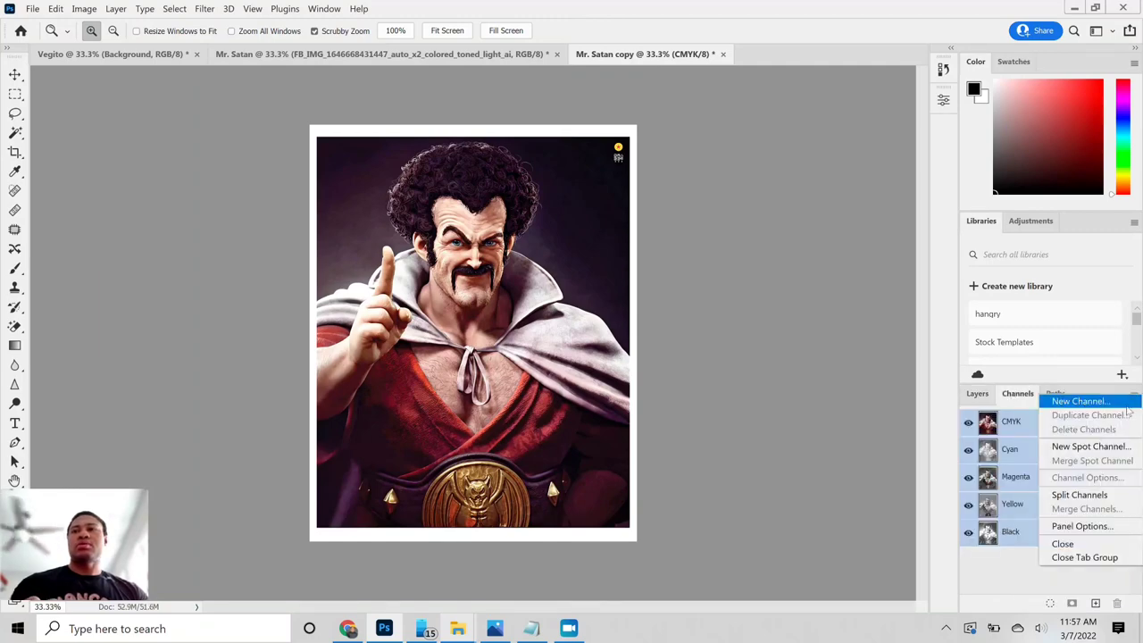
pyautogui.click(1091, 497)
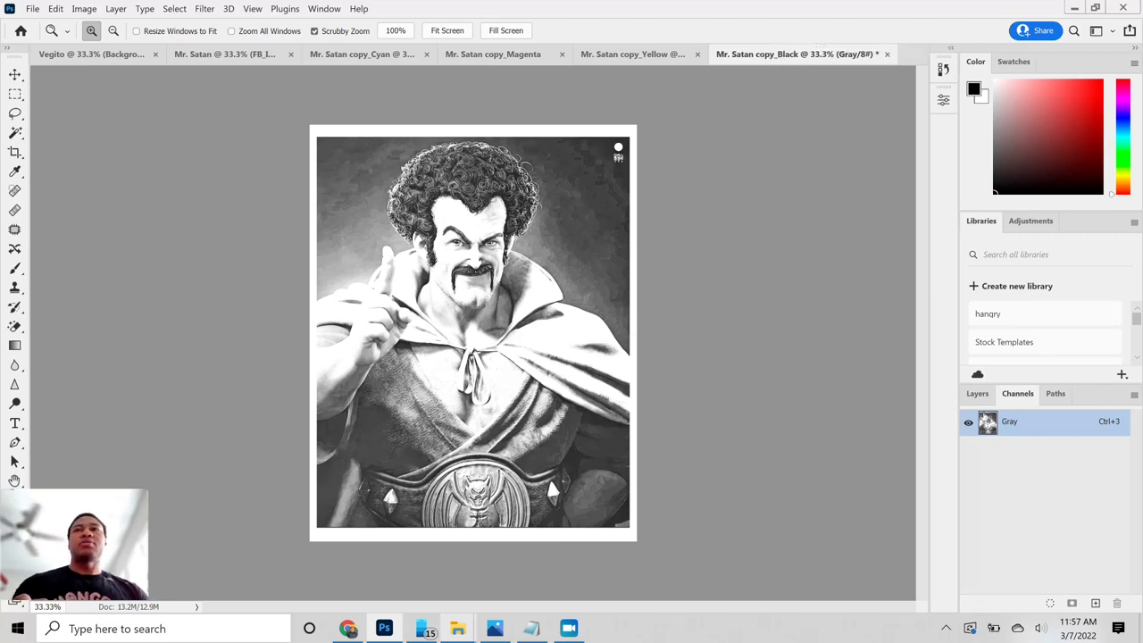
# Start a Bitmap conversion of the Black copy with 300 Pixels/Inch output and the Halftone Screen method.
pyautogui.click(82, 11)
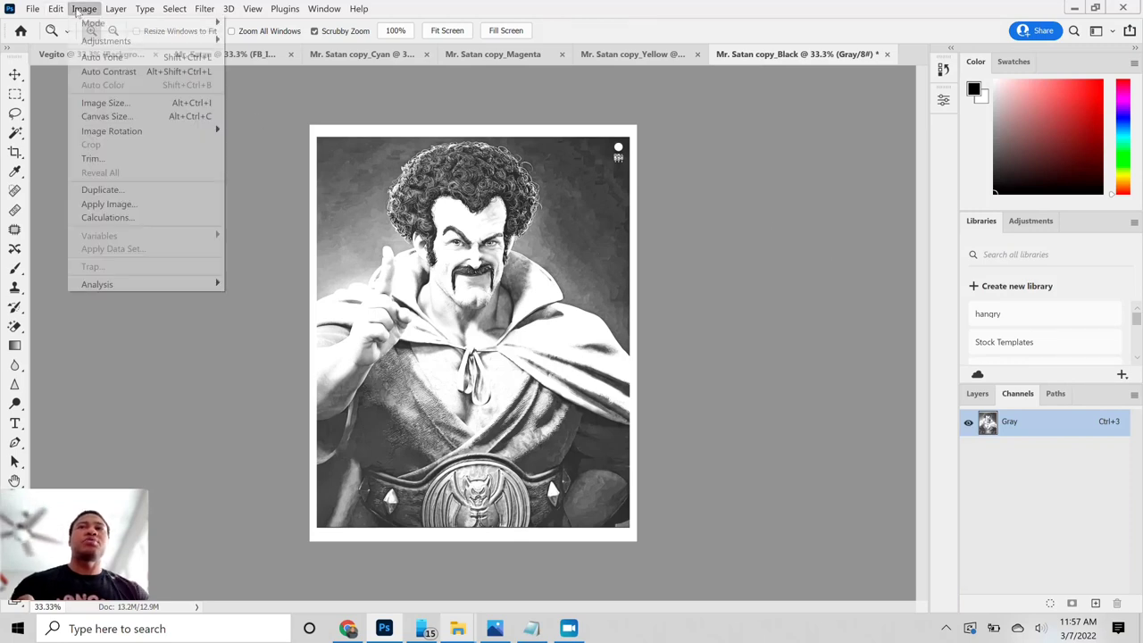
pyautogui.moveTo(86, 24)
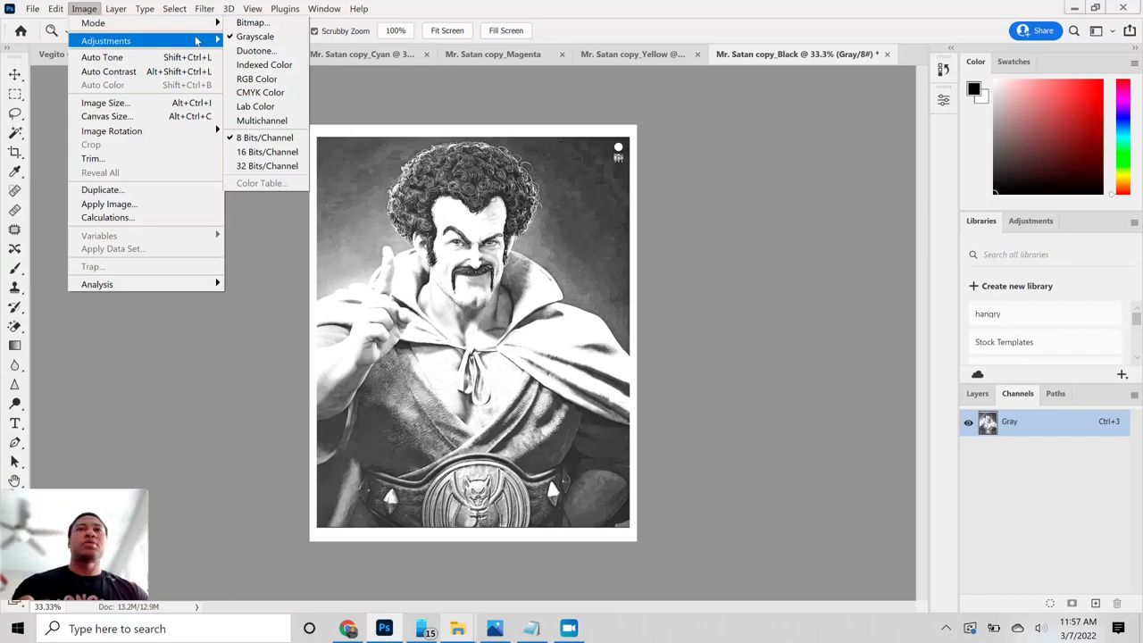
pyautogui.click(251, 22)
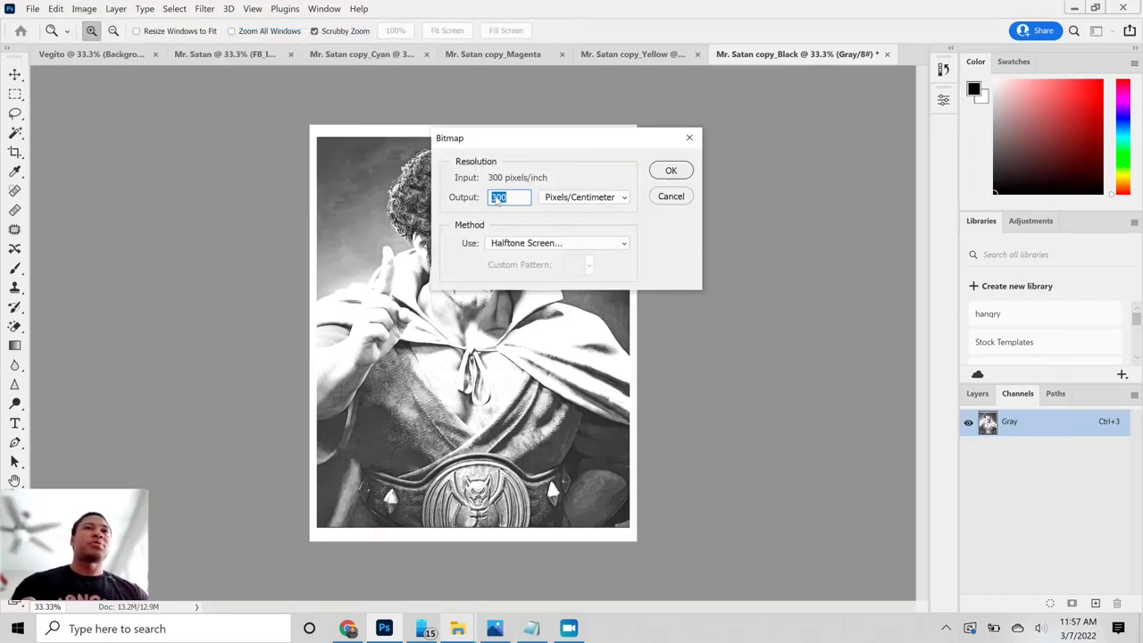
pyautogui.click(555, 198)
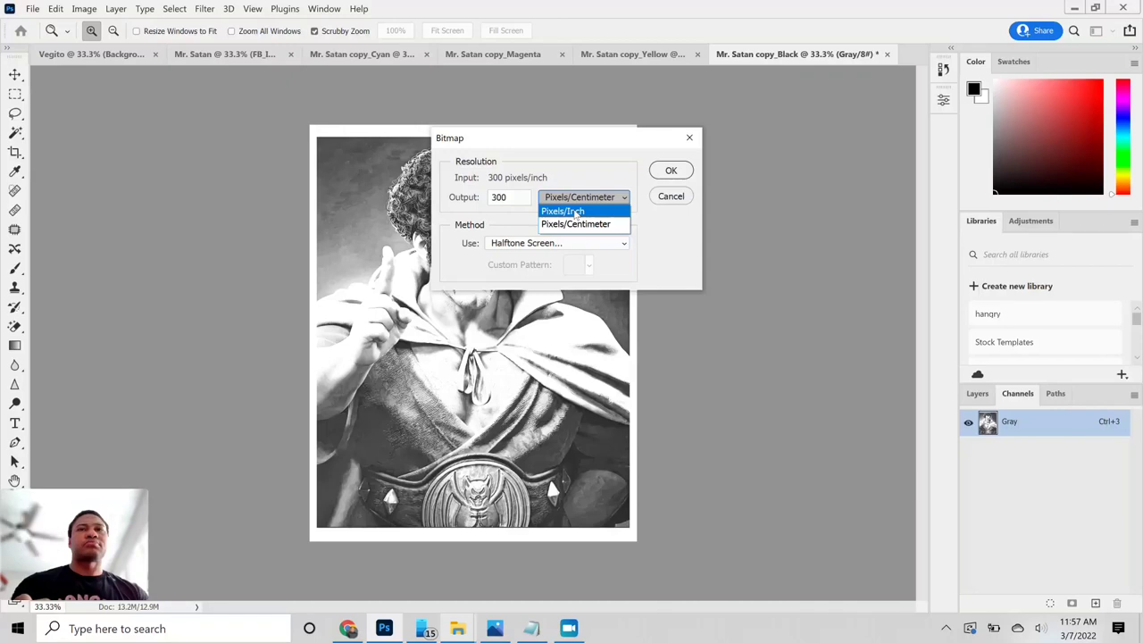
pyautogui.click(576, 212)
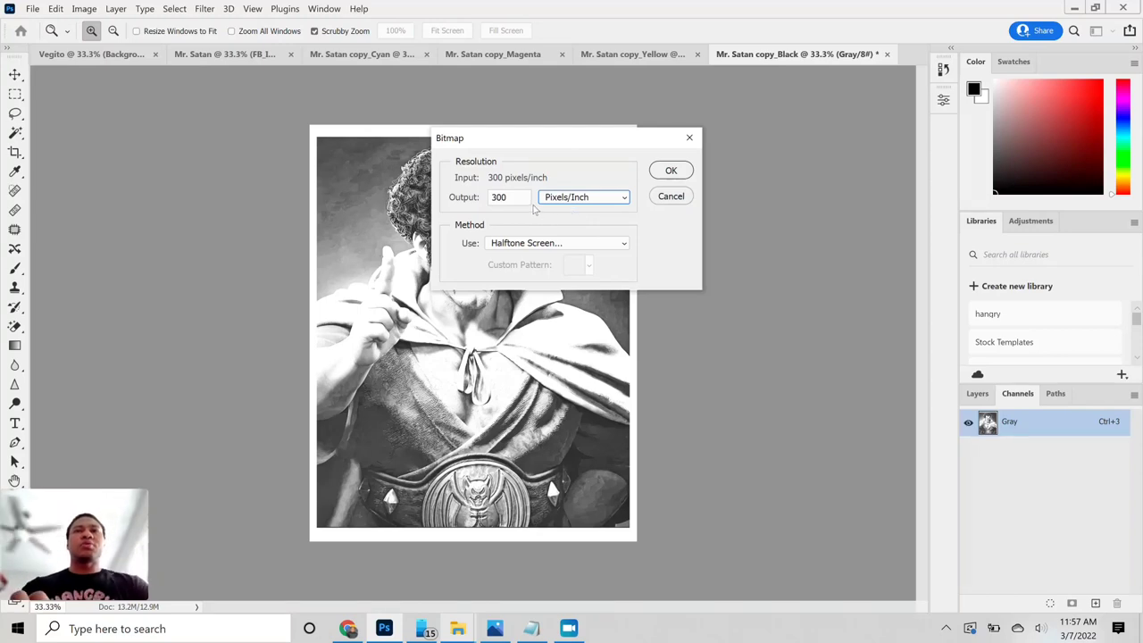
pyautogui.click(564, 198)
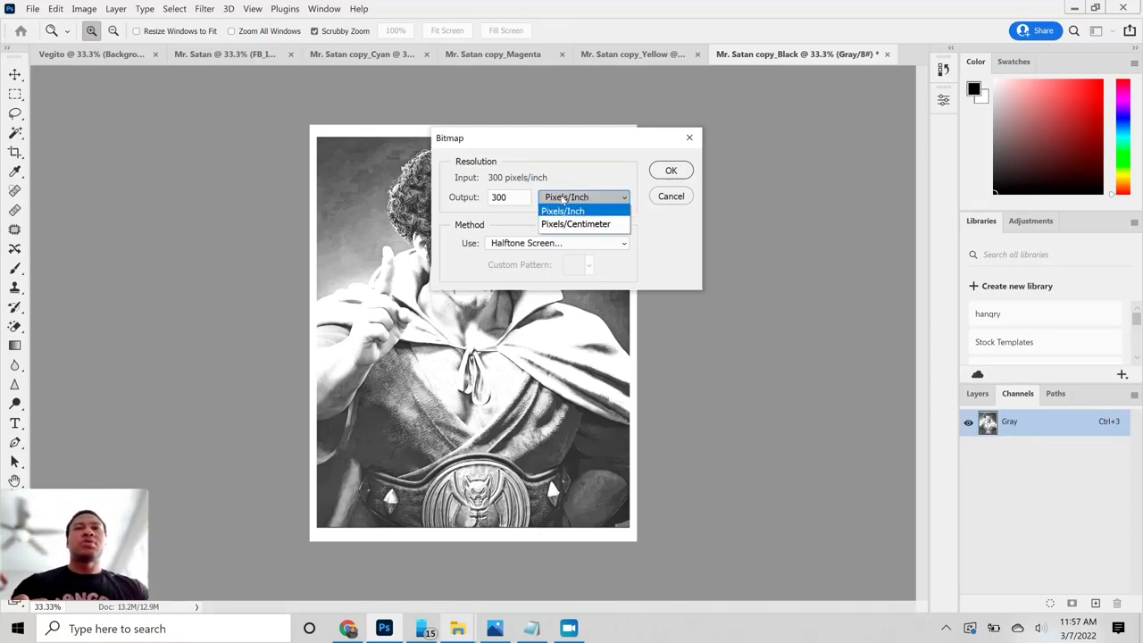
pyautogui.click(548, 212)
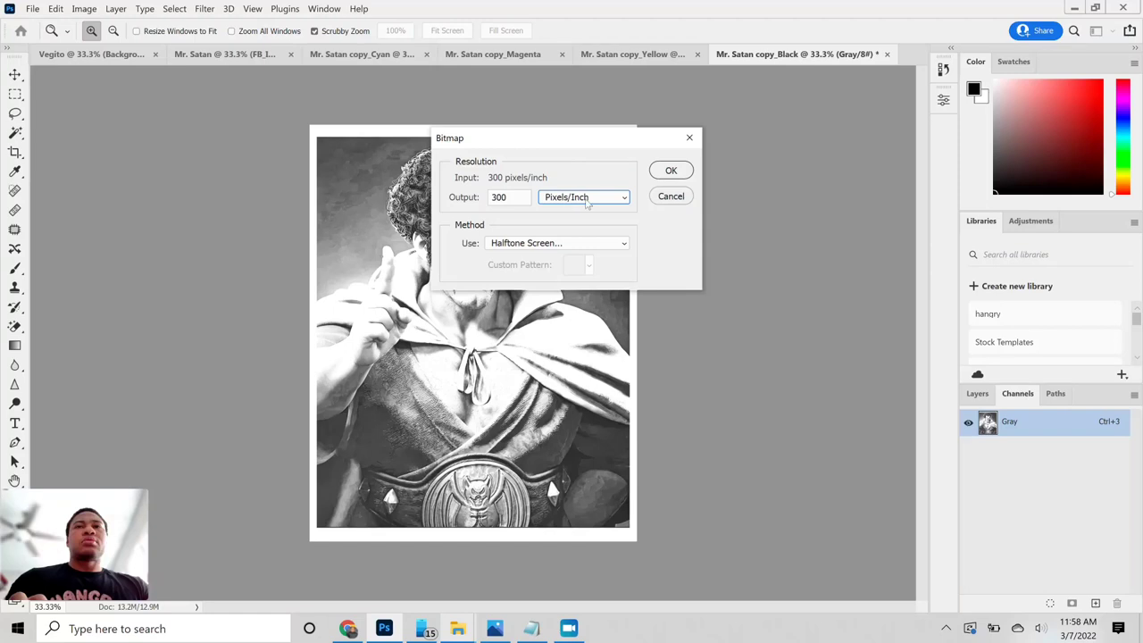
pyautogui.click(540, 248)
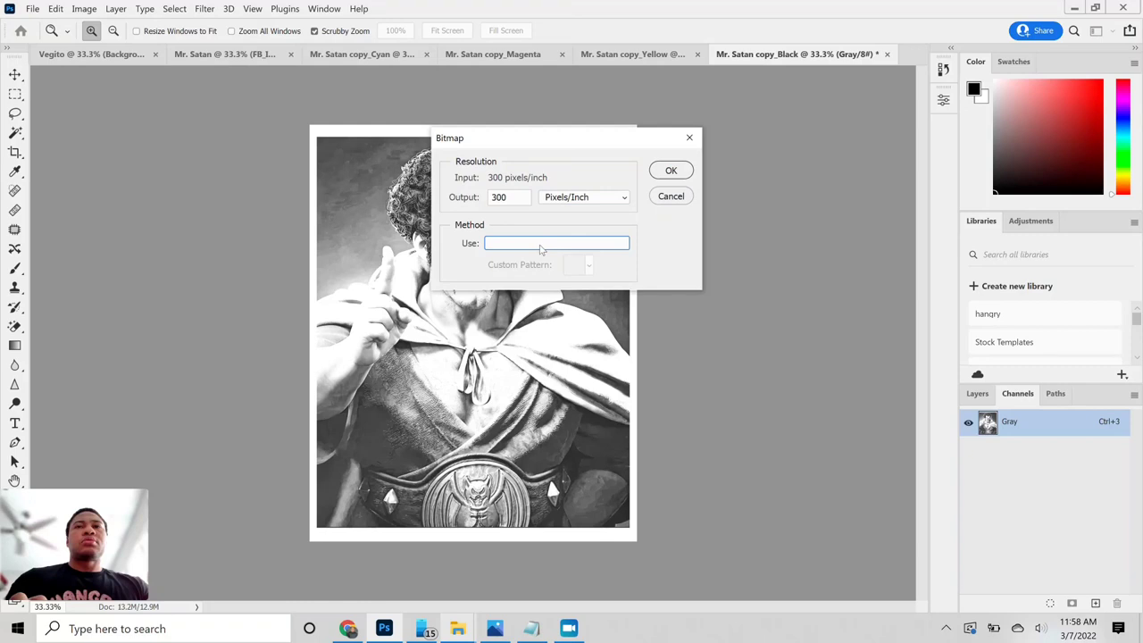
pyautogui.click(624, 245)
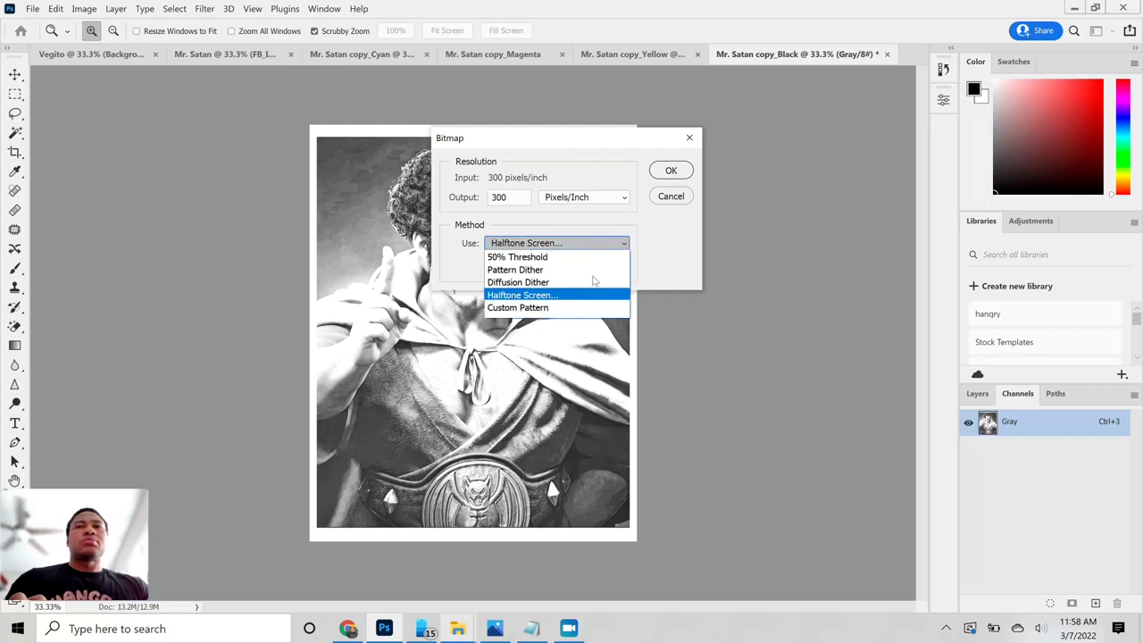
pyautogui.click(571, 295)
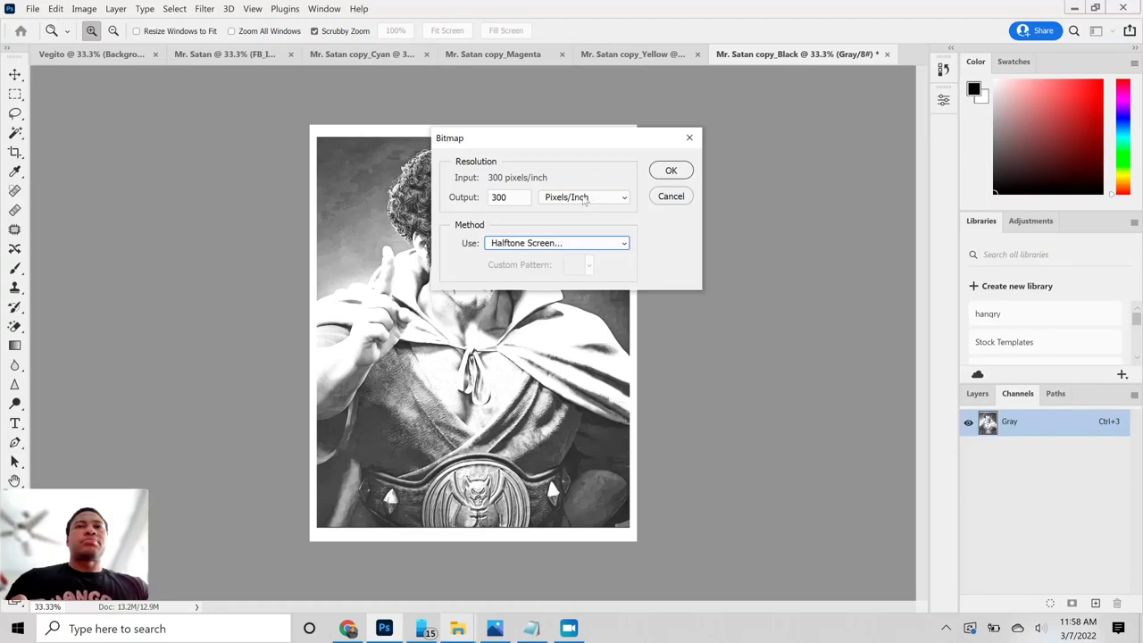
# Apply a 45 lines/inch halftone screen with round dots at a 45° angle to the Black copy.
pyautogui.click(670, 171)
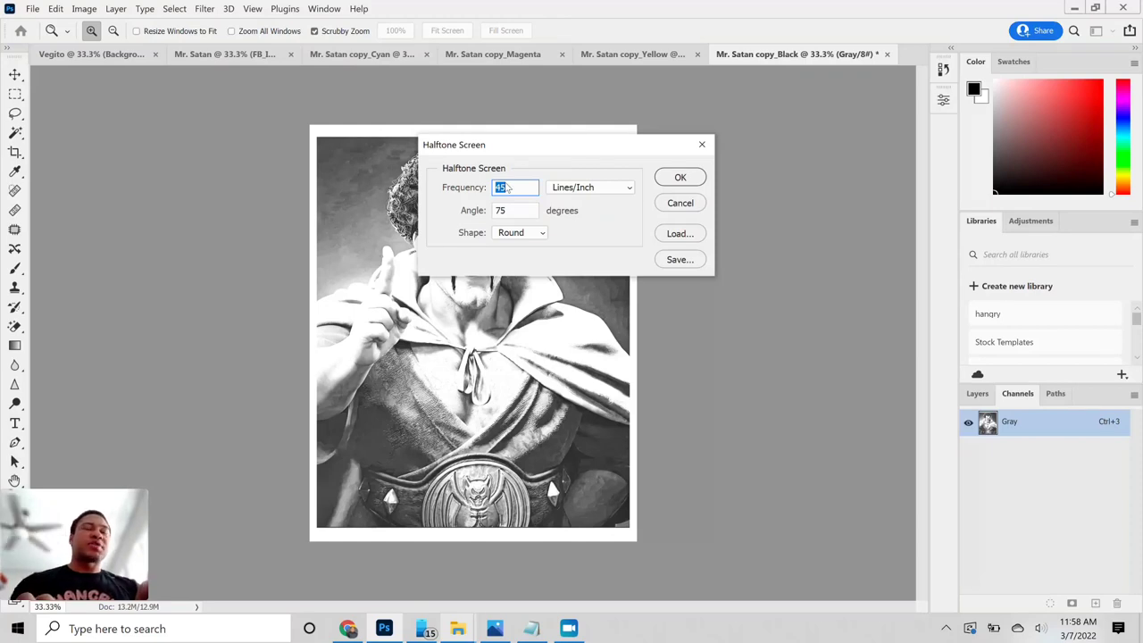
pyautogui.click(578, 190)
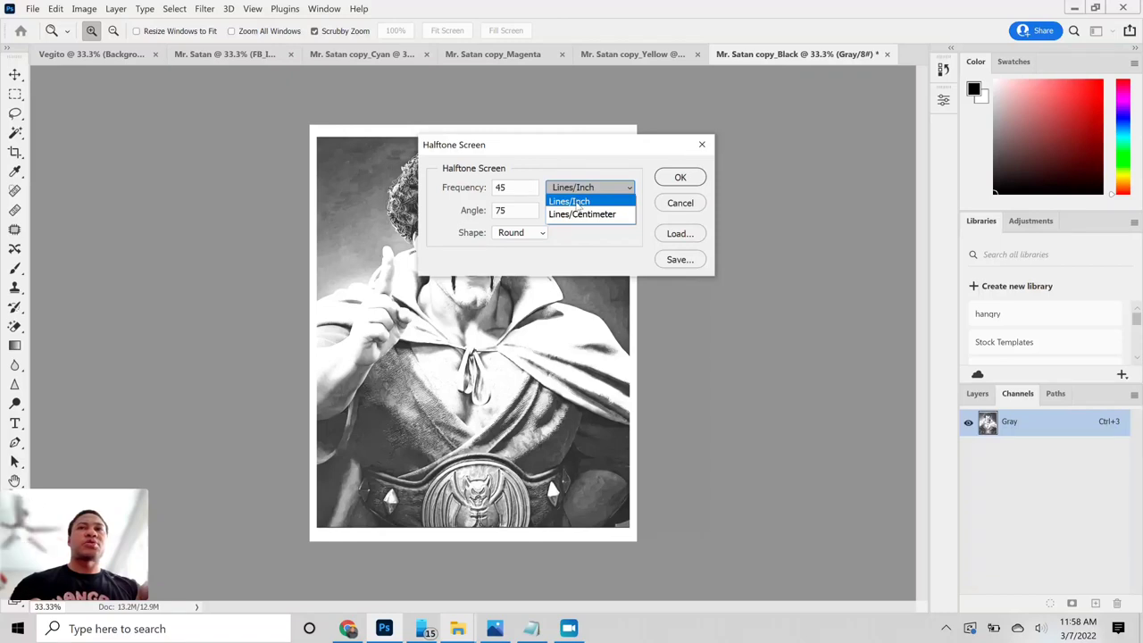
pyautogui.click(579, 202)
pyautogui.doubleClick(518, 209)
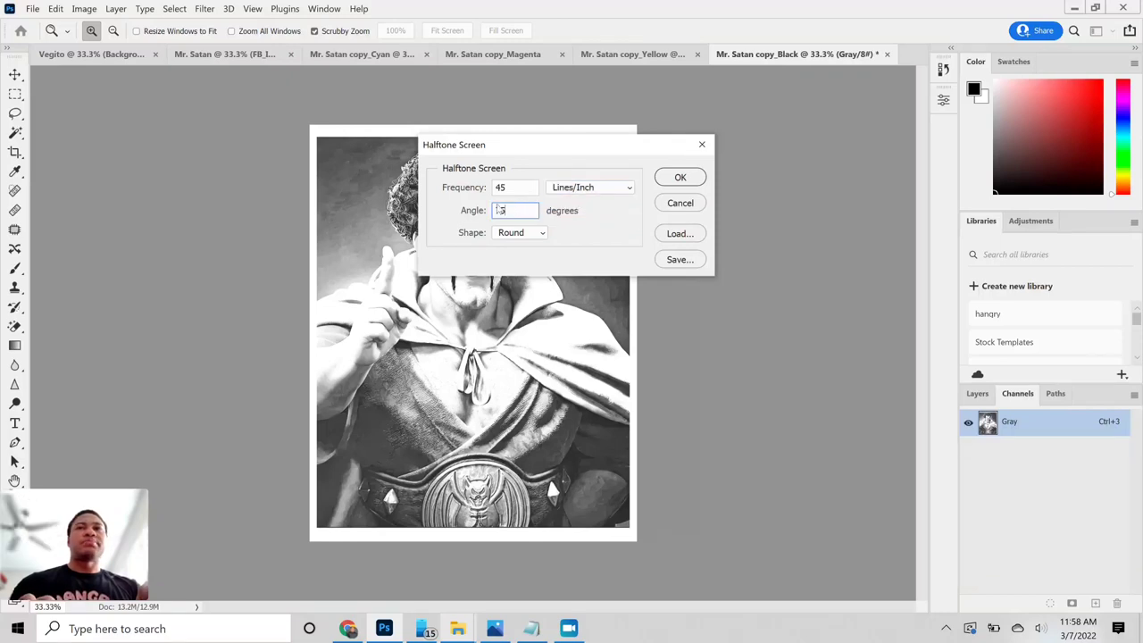
pyautogui.press('BackSpace')
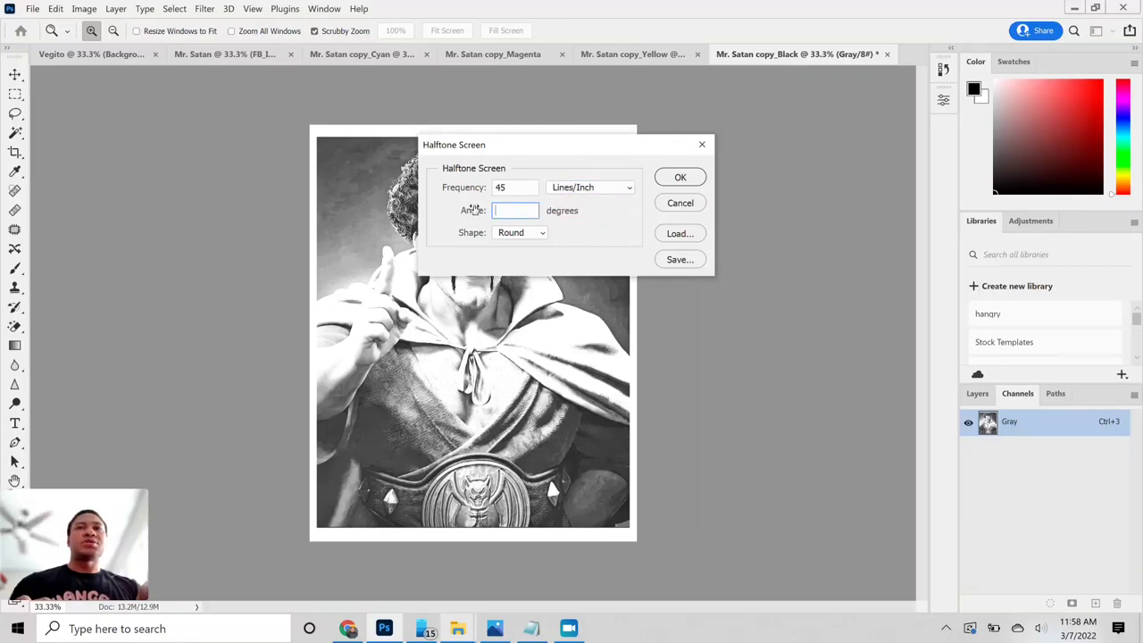
pyautogui.write('45')
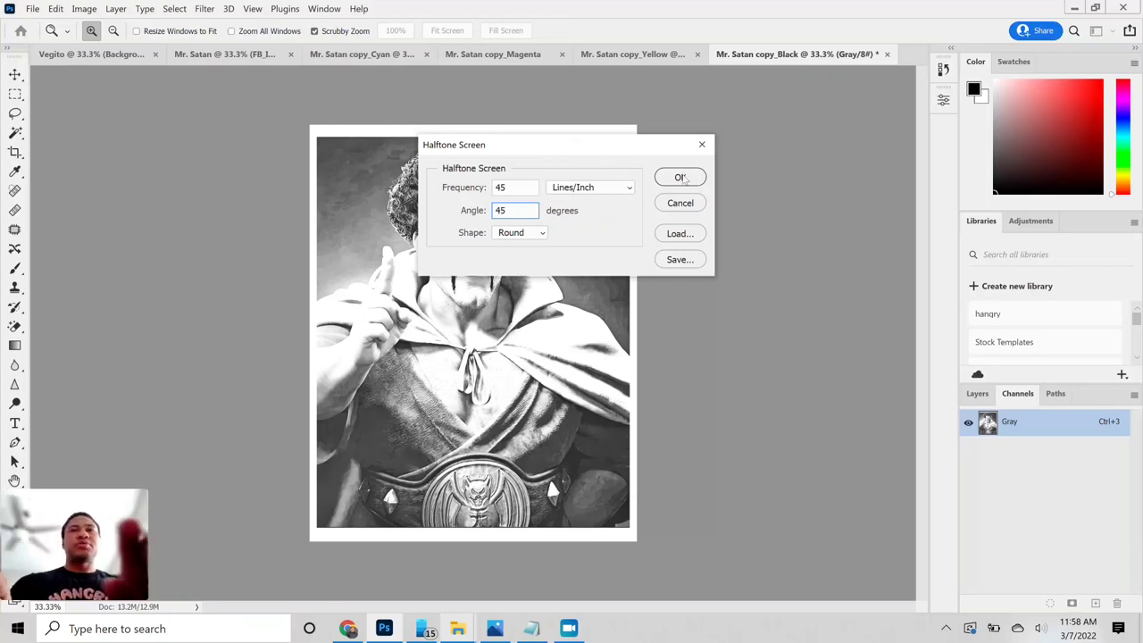
pyautogui.click(680, 177)
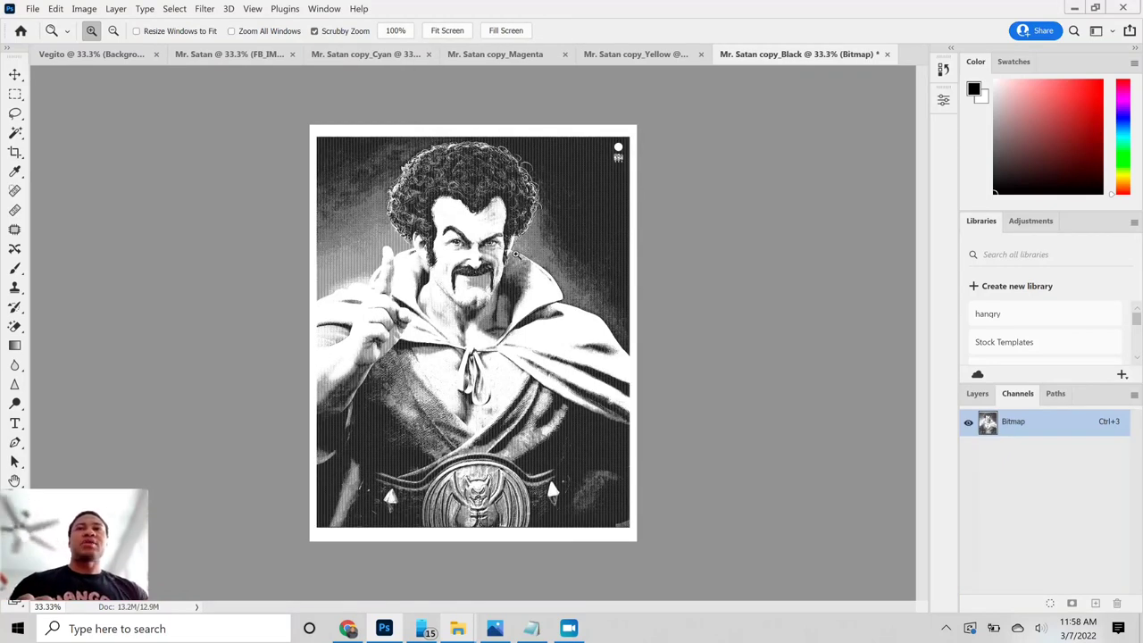
# Convert the Black copy from Bitmap back to Grayscale at size ratio 1.
pyautogui.click(82, 11)
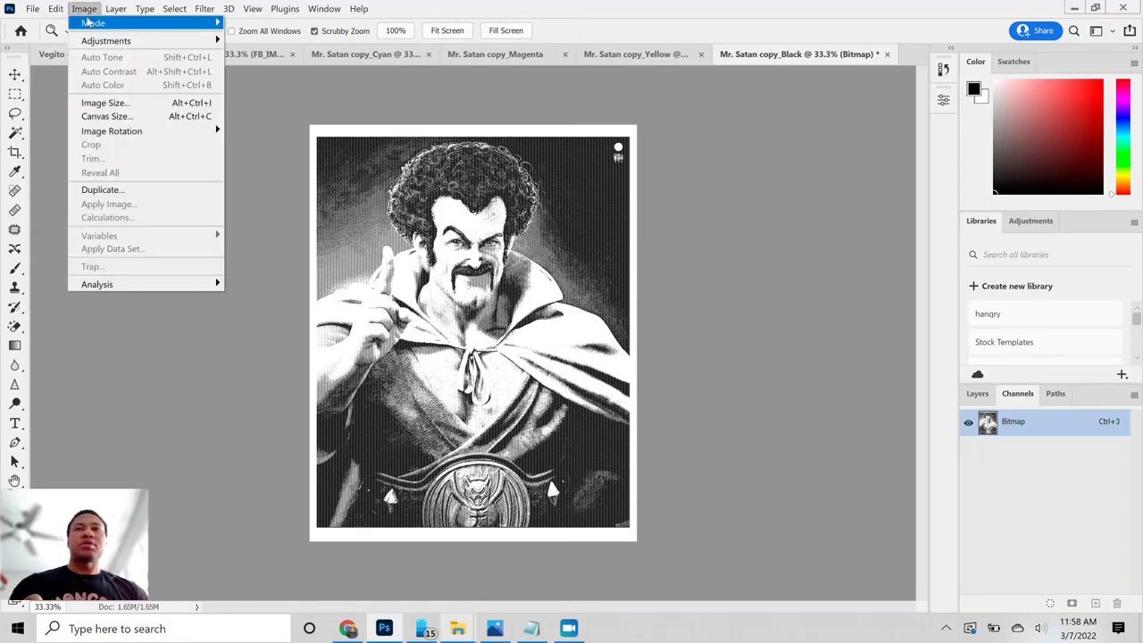
pyautogui.moveTo(93, 29)
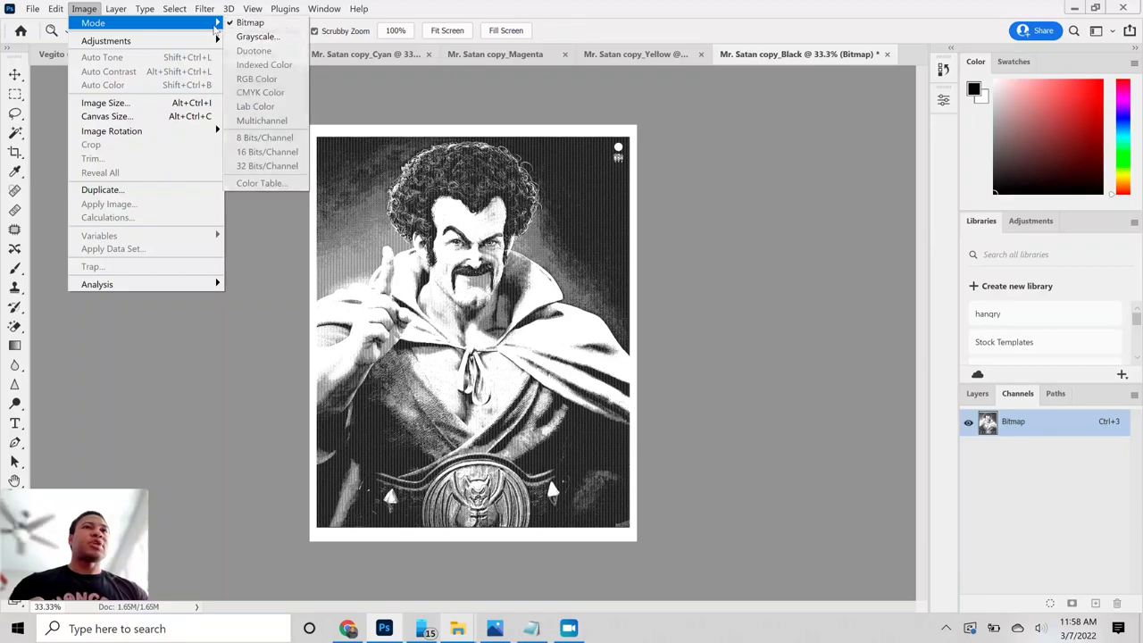
pyautogui.click(255, 37)
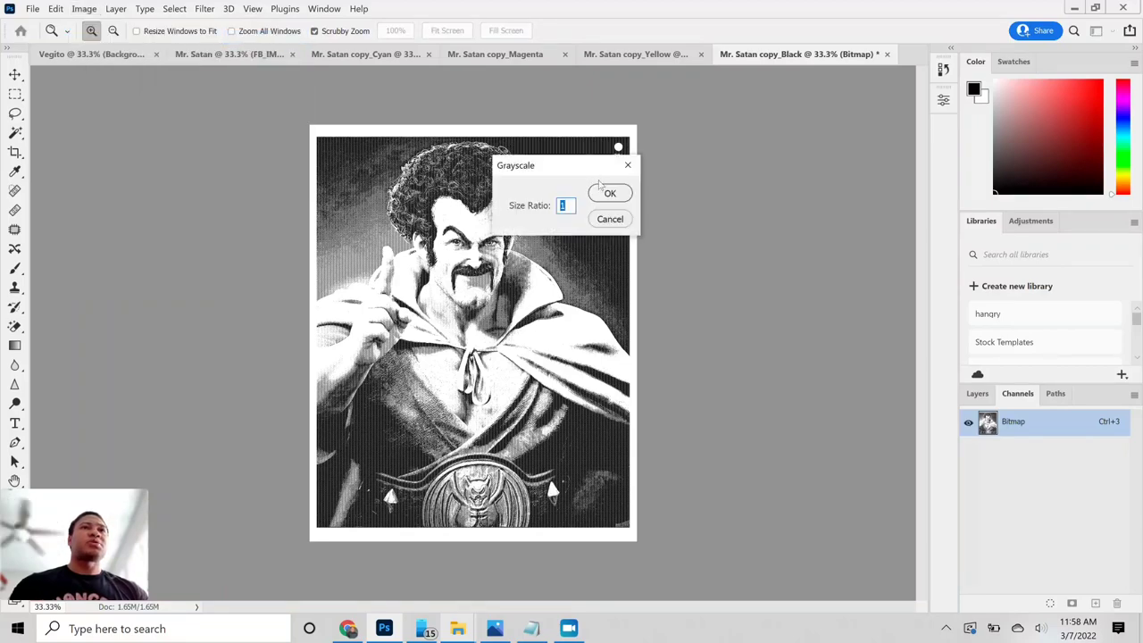
pyautogui.click(605, 195)
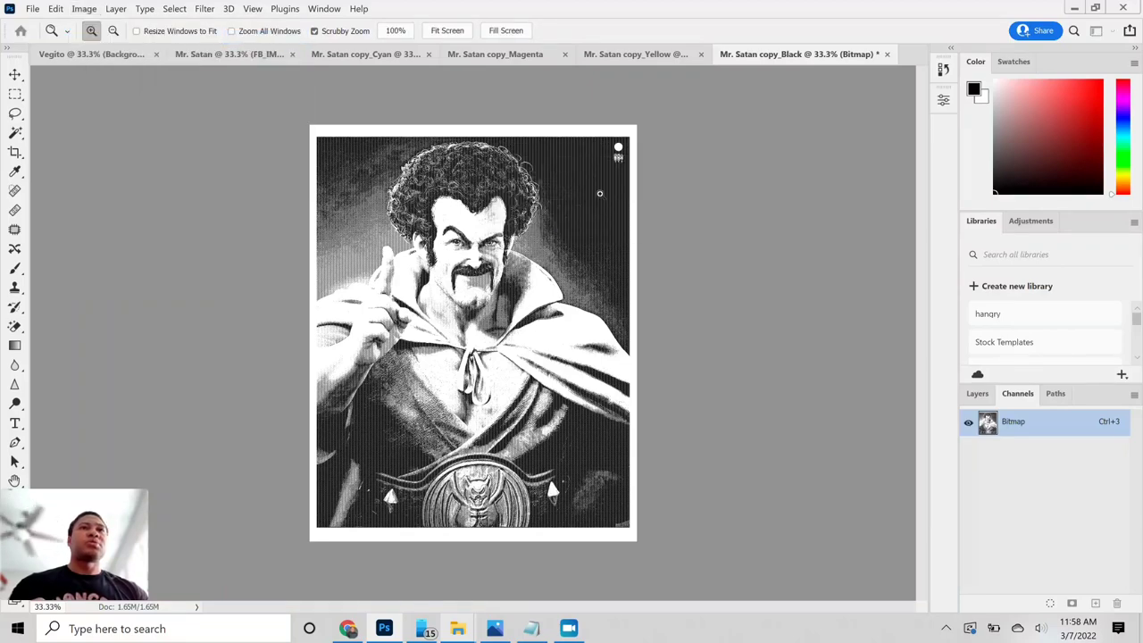
# Look through the Image menu again, then move on to the Select menu.
pyautogui.click(82, 9)
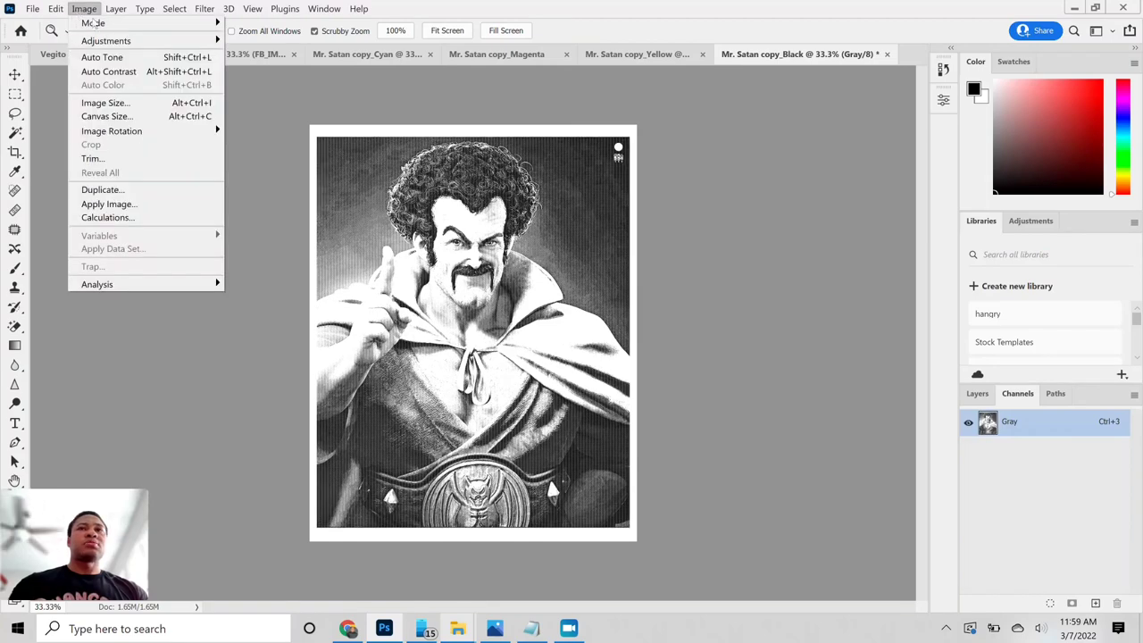
pyautogui.moveTo(98, 28)
pyautogui.click(115, 9)
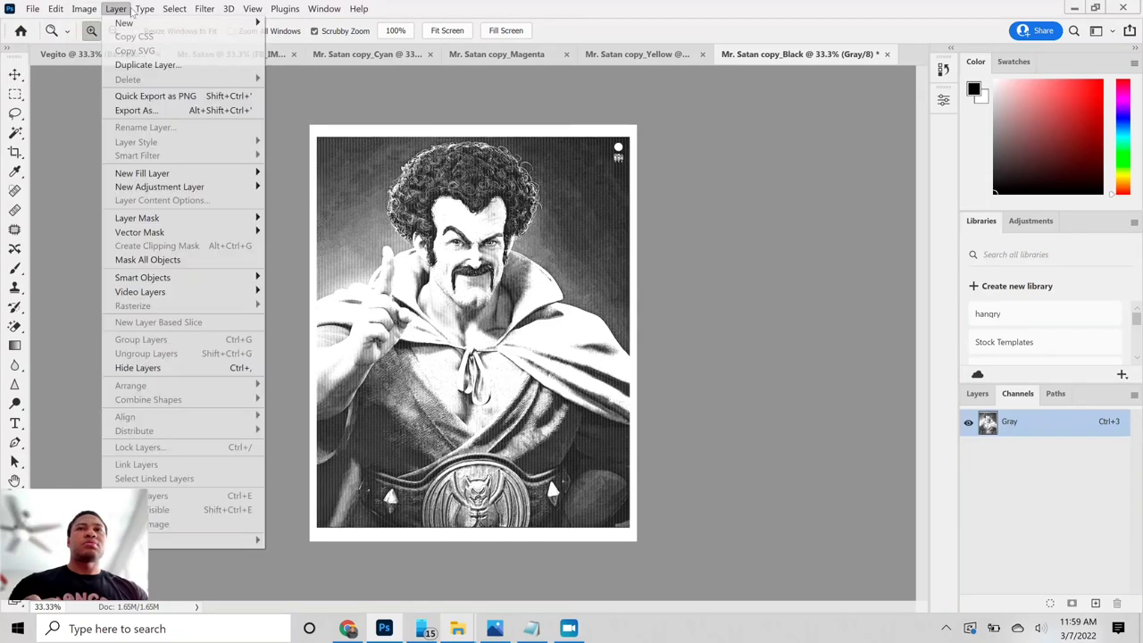
pyautogui.moveTo(174, 9)
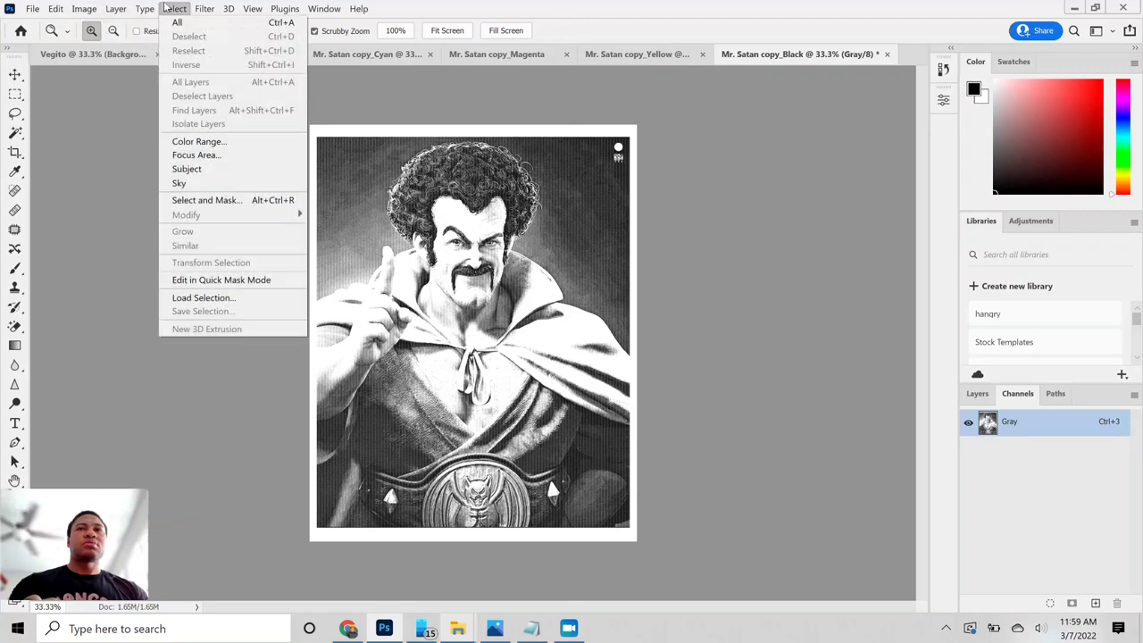
# Select the black halftone dots with Color Range, tightening Fuzziness, and cut them from the canvas.
pyautogui.click(219, 143)
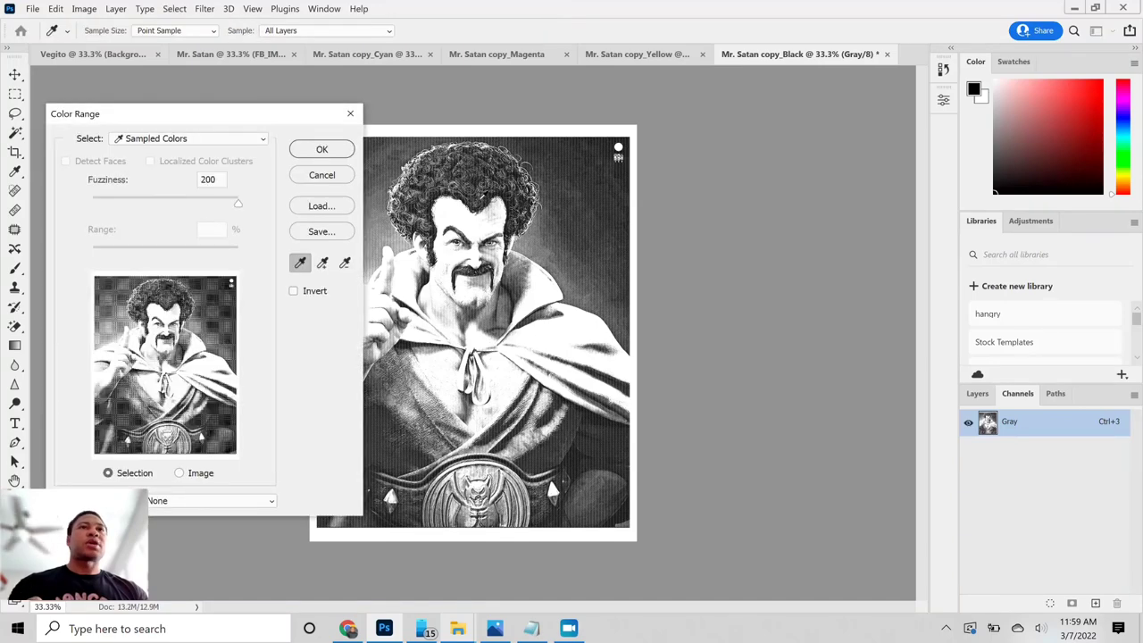
pyautogui.hotkey('ctrl', '+')
pyautogui.hotkey('ctrl', '+')
pyautogui.hotkey('ctrl', '+')
pyautogui.hotkey('ctrl', '+')
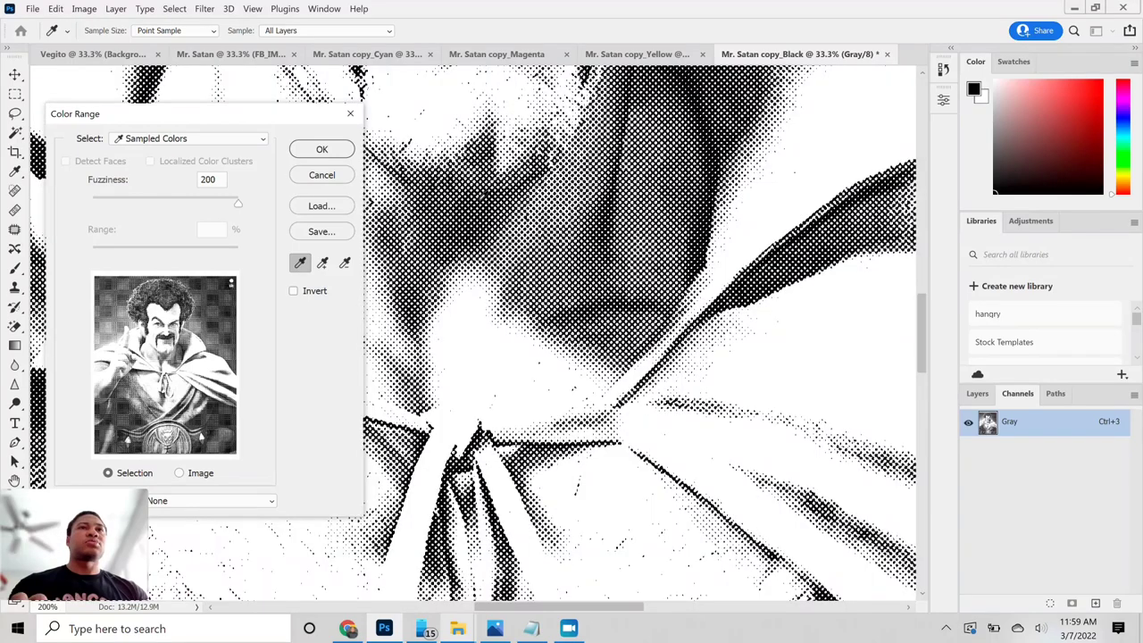
pyautogui.hotkey('ctrl', '+')
pyautogui.hotkey('ctrl', '+')
pyautogui.hotkey('ctrl', '+')
pyautogui.hotkey('ctrl', '+')
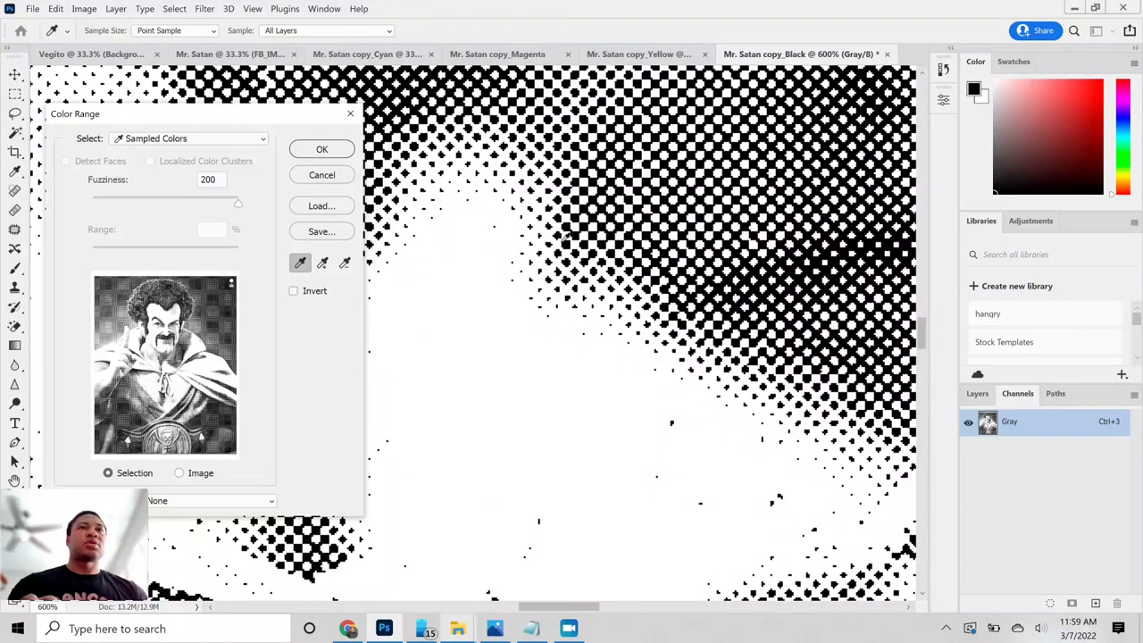
pyautogui.click(567, 234)
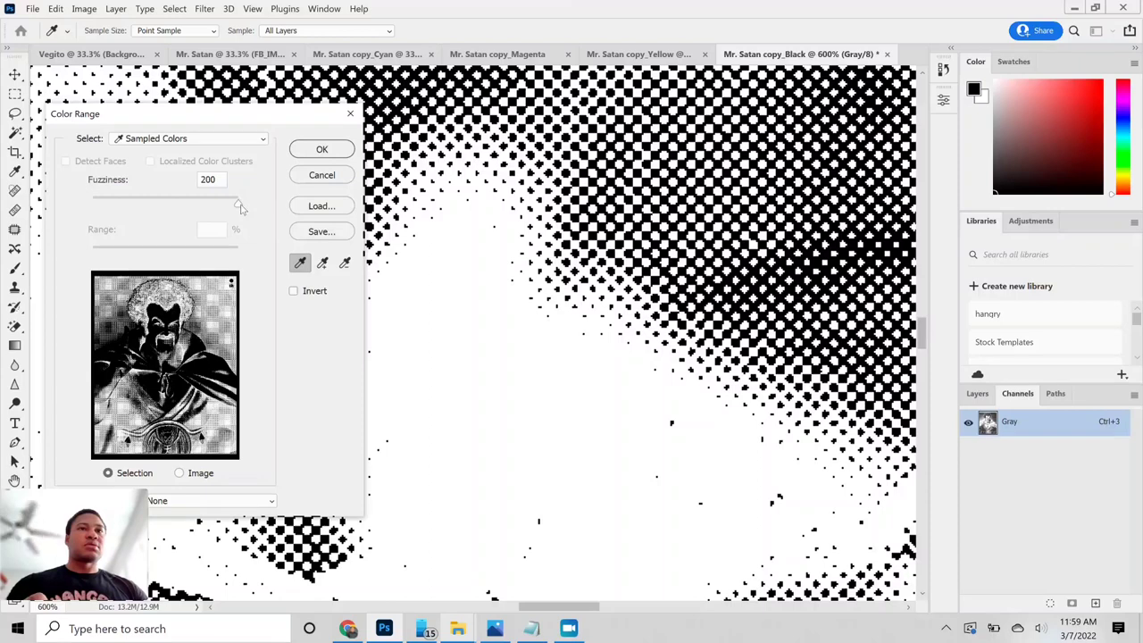
pyautogui.moveTo(238, 204)
pyautogui.mouseDown()
pyautogui.moveTo(161, 205)
pyautogui.moveTo(253, 212)
pyautogui.mouseUp()
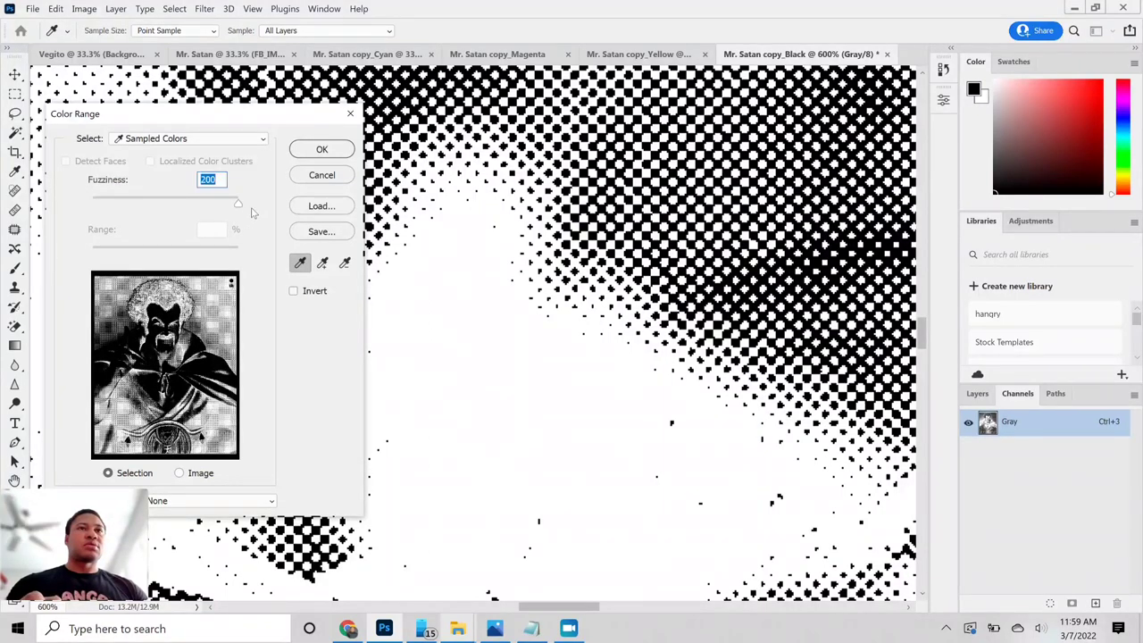
pyautogui.click(334, 150)
pyautogui.press('z')
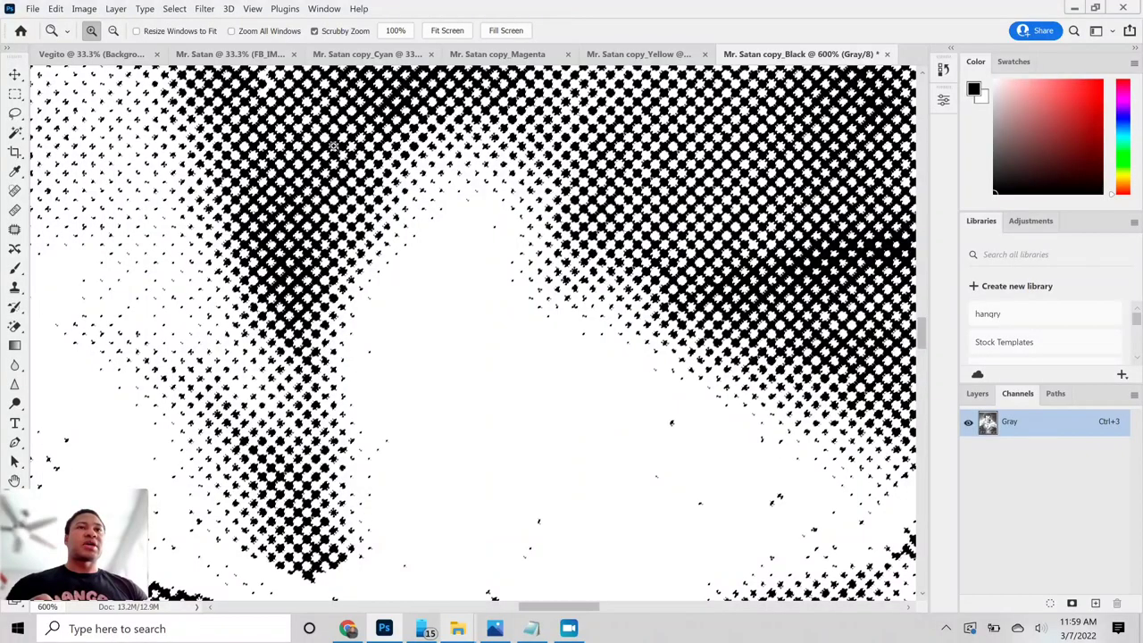
pyautogui.scroll(-8, 339, 151)
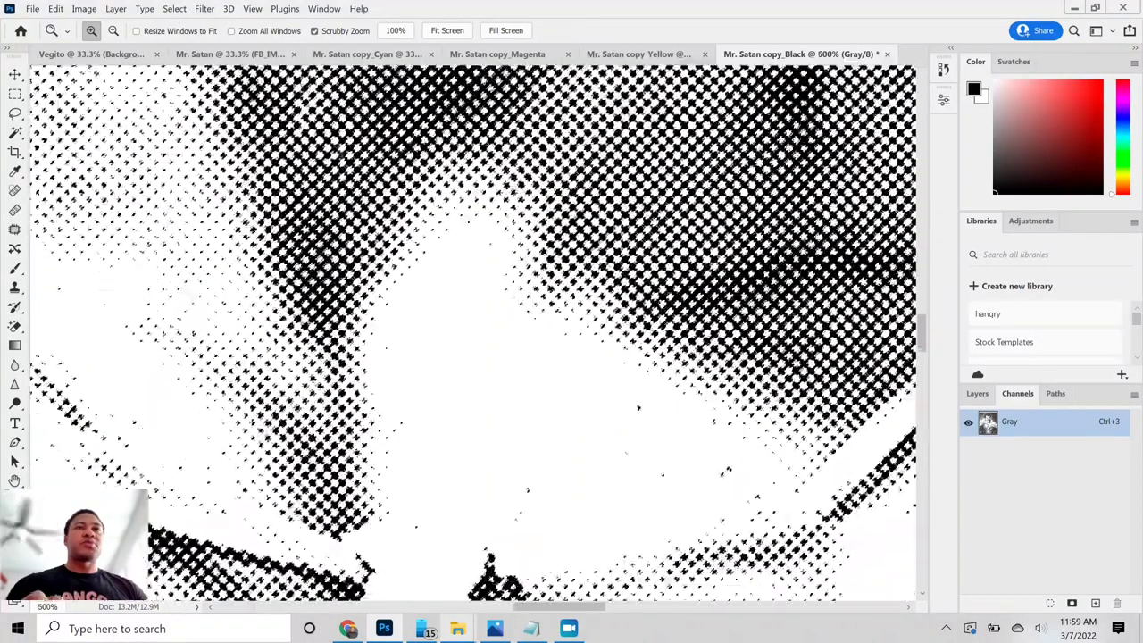
pyautogui.scroll(-2, 333, 150)
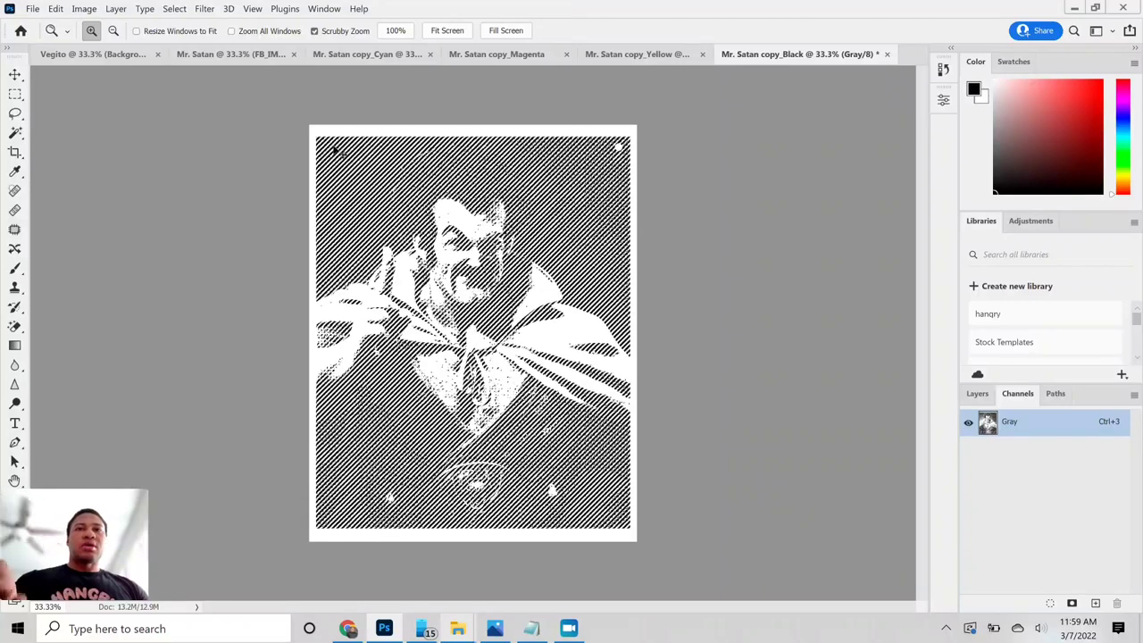
pyautogui.hotkey('ctrl', 'BackSpace')
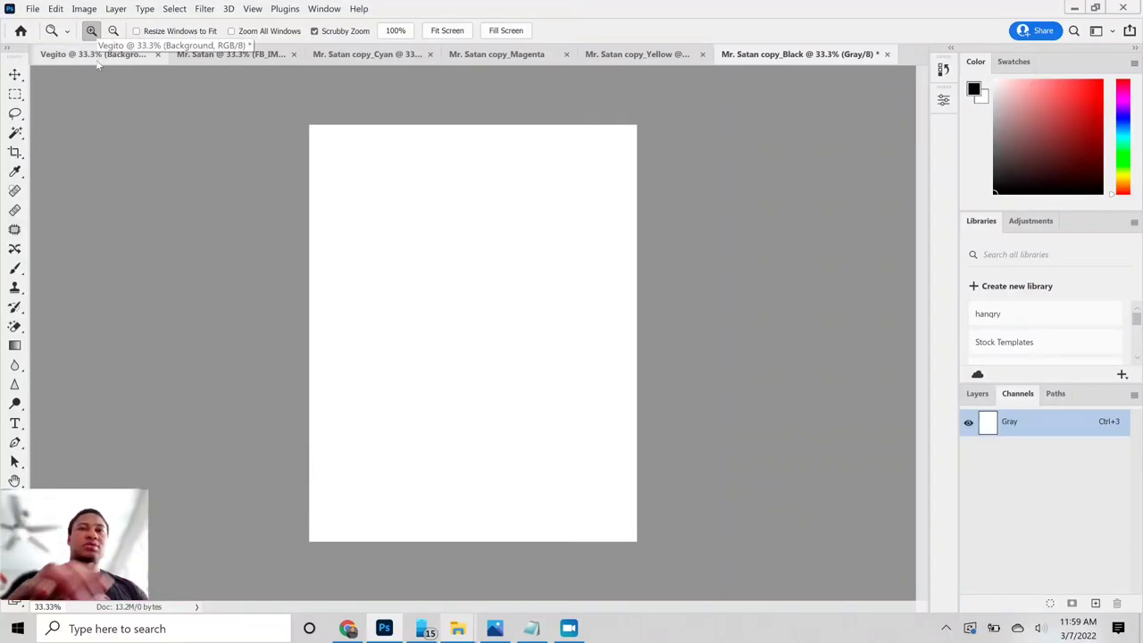
# In the original Mr. Satan document, show the layers and toggle the Color Overlay off and back on.
pyautogui.click(228, 56)
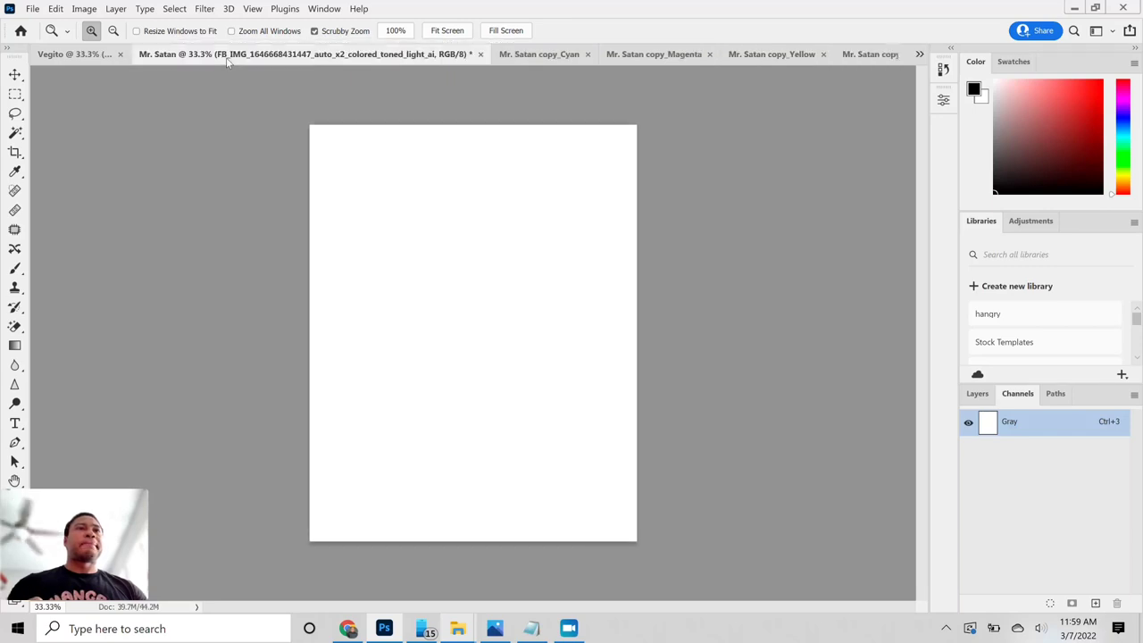
pyautogui.click(976, 395)
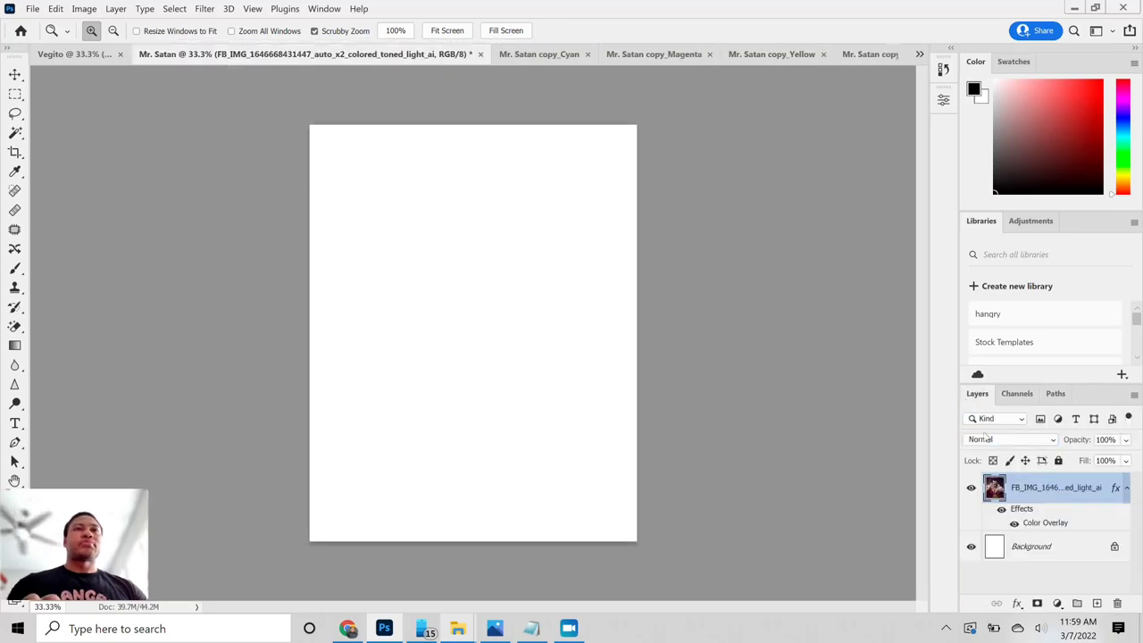
pyautogui.click(1014, 524)
pyautogui.click(1015, 524)
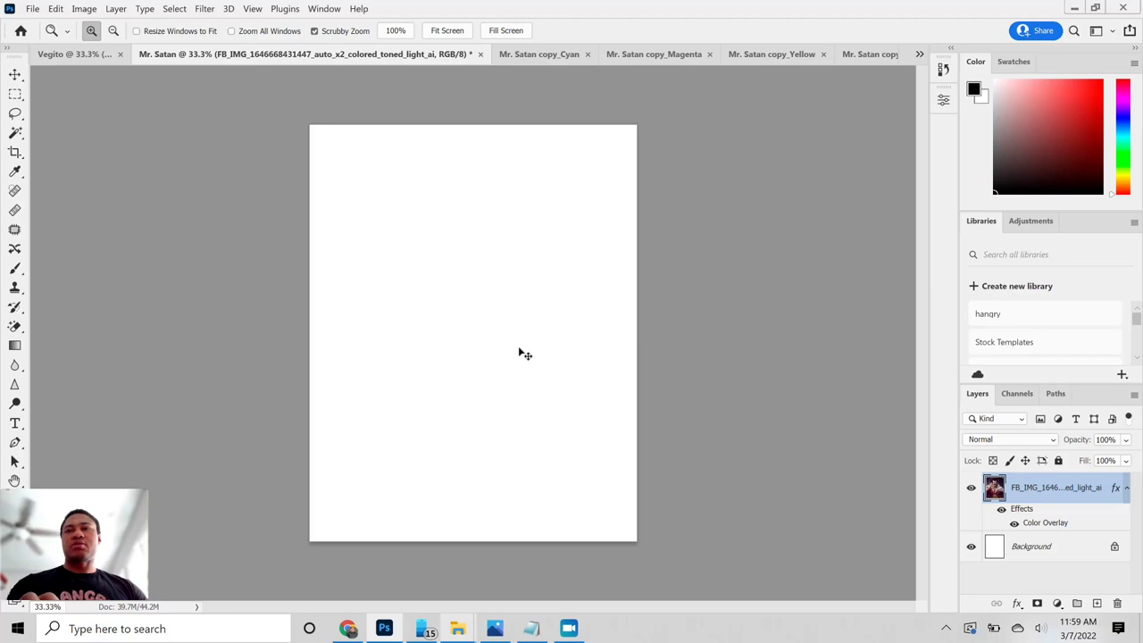
# Paste the cut halftone dots into the original document as a new layer.
pyautogui.click(14, 75)
pyautogui.click(449, 284)
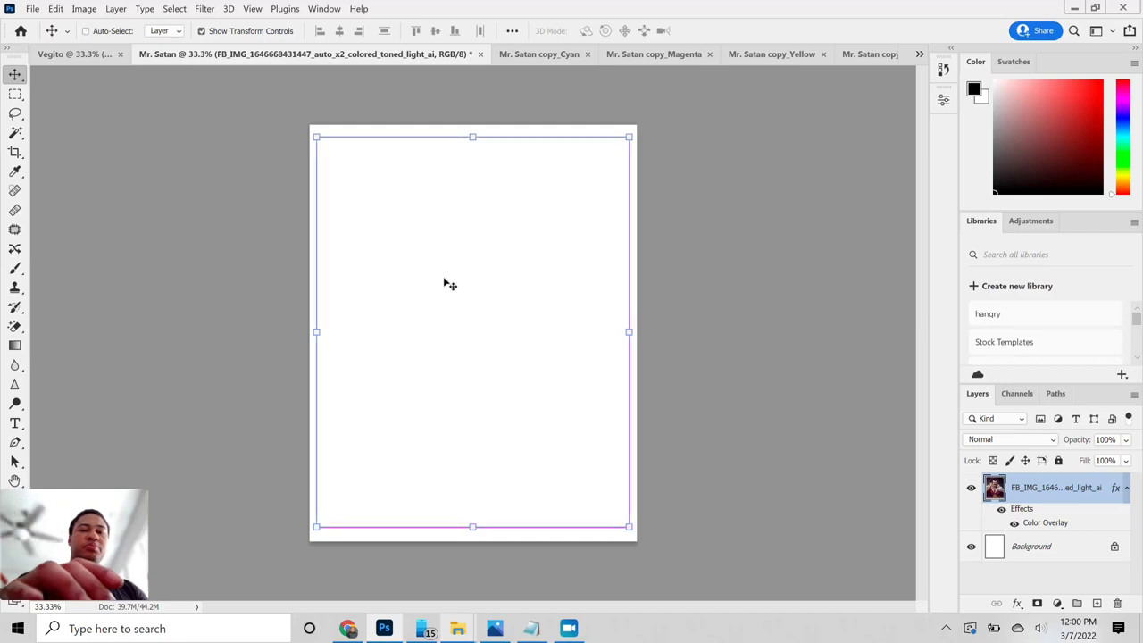
pyautogui.hotkey('ctrl', 'v')
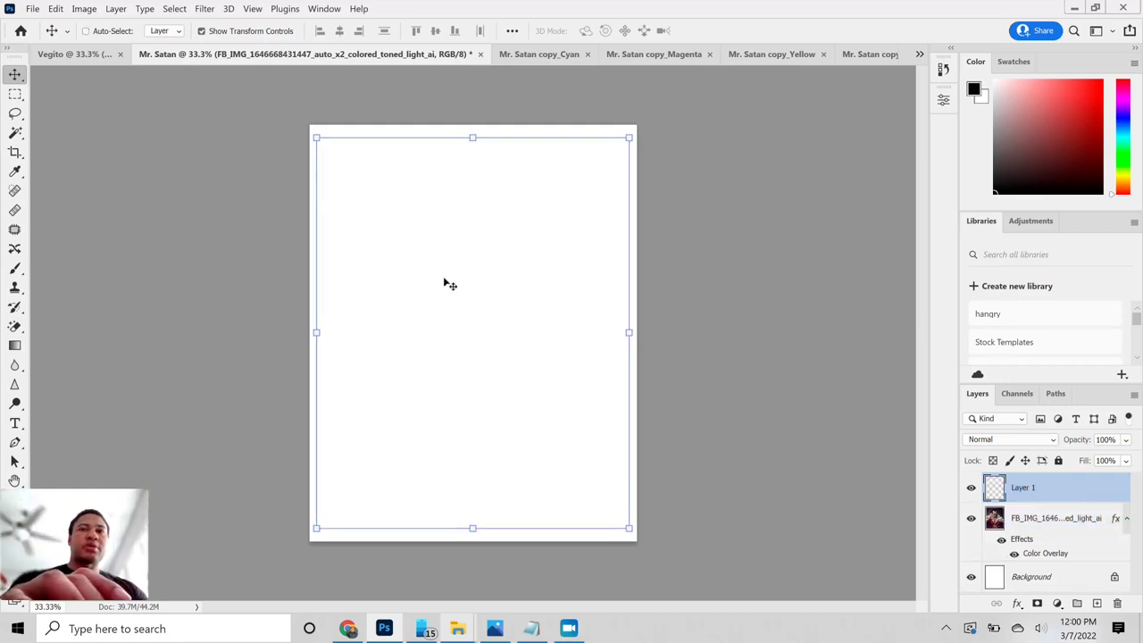
pyautogui.click(449, 284)
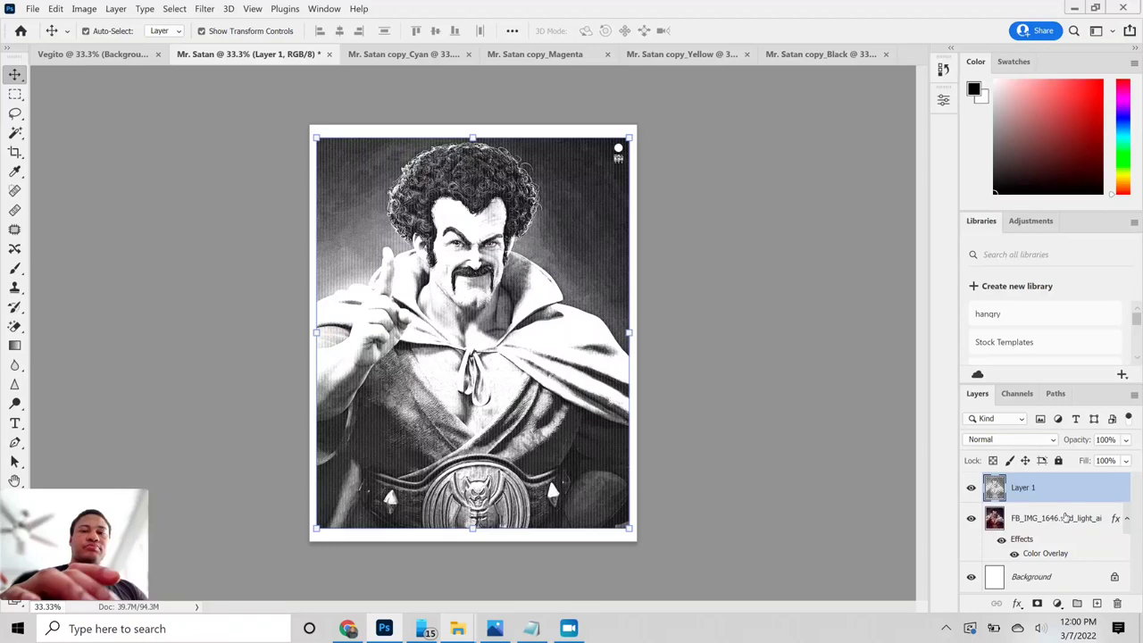
# Rename the pasted layer to 'Black' and return to the Mr. Satan copy_Black document.
pyautogui.doubleClick(1022, 487)
pyautogui.press('BackSpace')
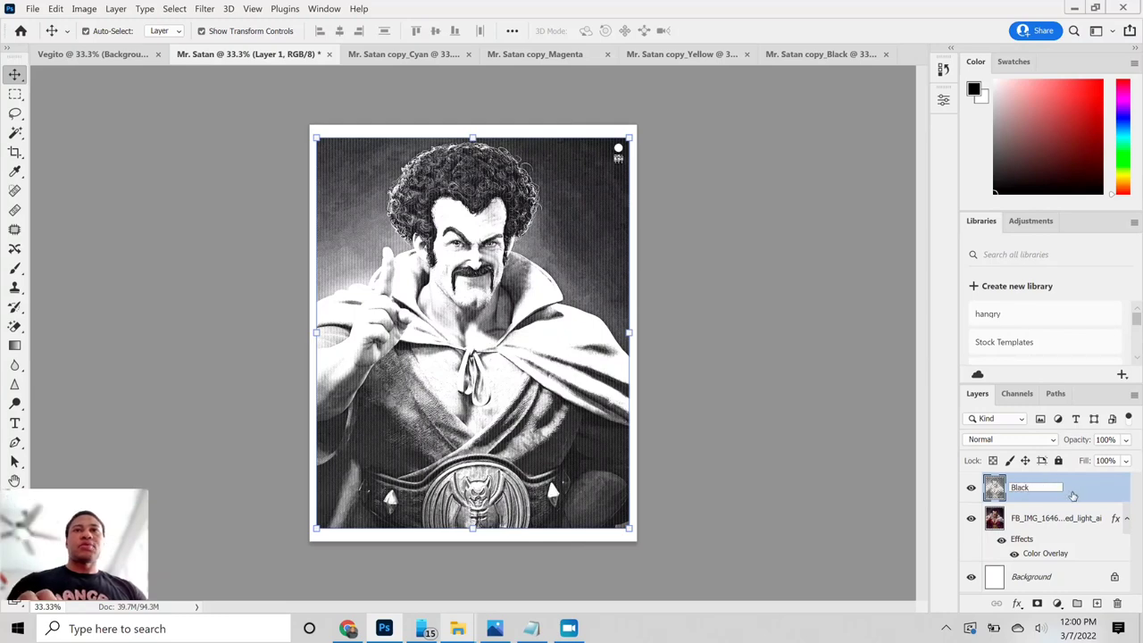
pyautogui.press('Return')
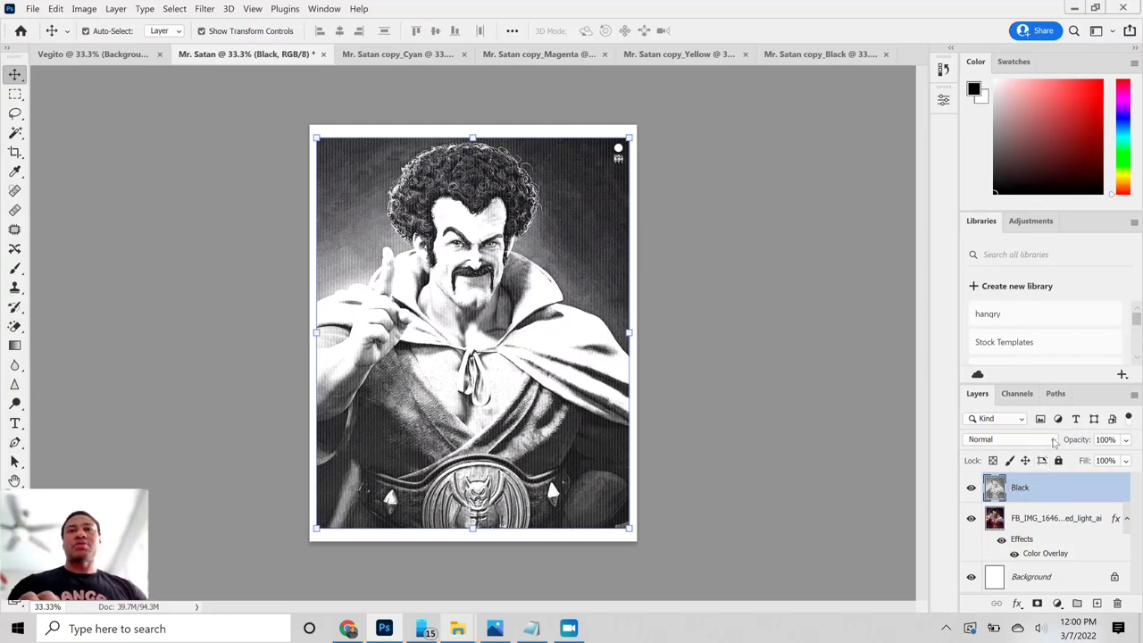
pyautogui.click(809, 55)
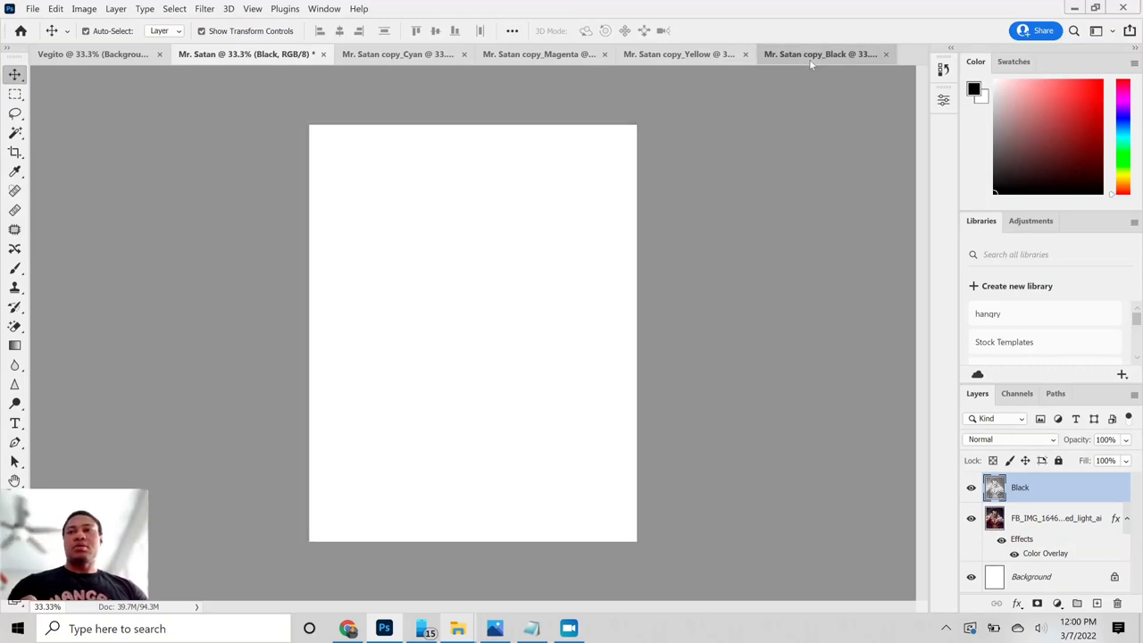
# Close the blank Black copy without saving and switch to the Yellow copy.
pyautogui.click(887, 54)
pyautogui.click(665, 258)
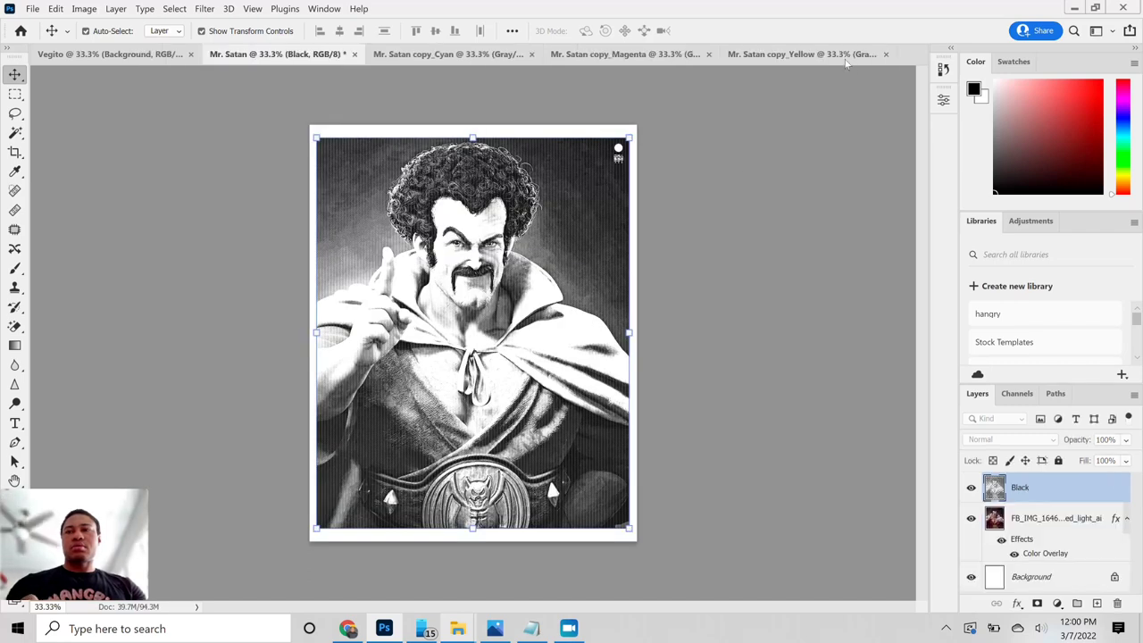
pyautogui.click(843, 57)
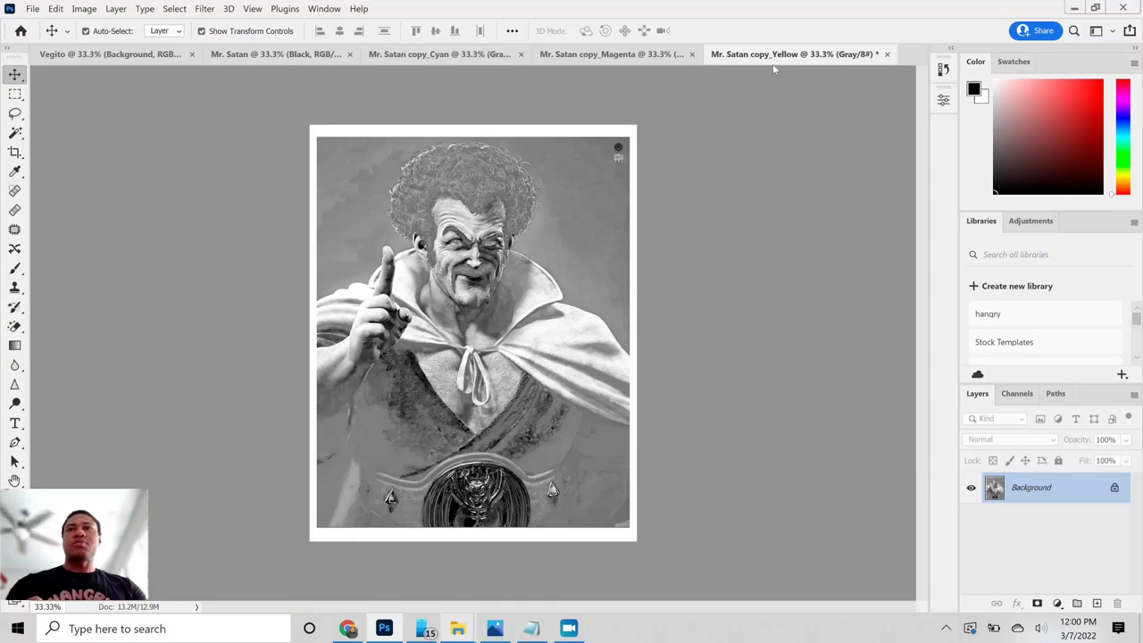
# Convert the Yellow copy to Bitmap at 300 ppi with a 45 lpi, 0°, round halftone screen.
pyautogui.click(55, 9)
pyautogui.moveTo(85, 9)
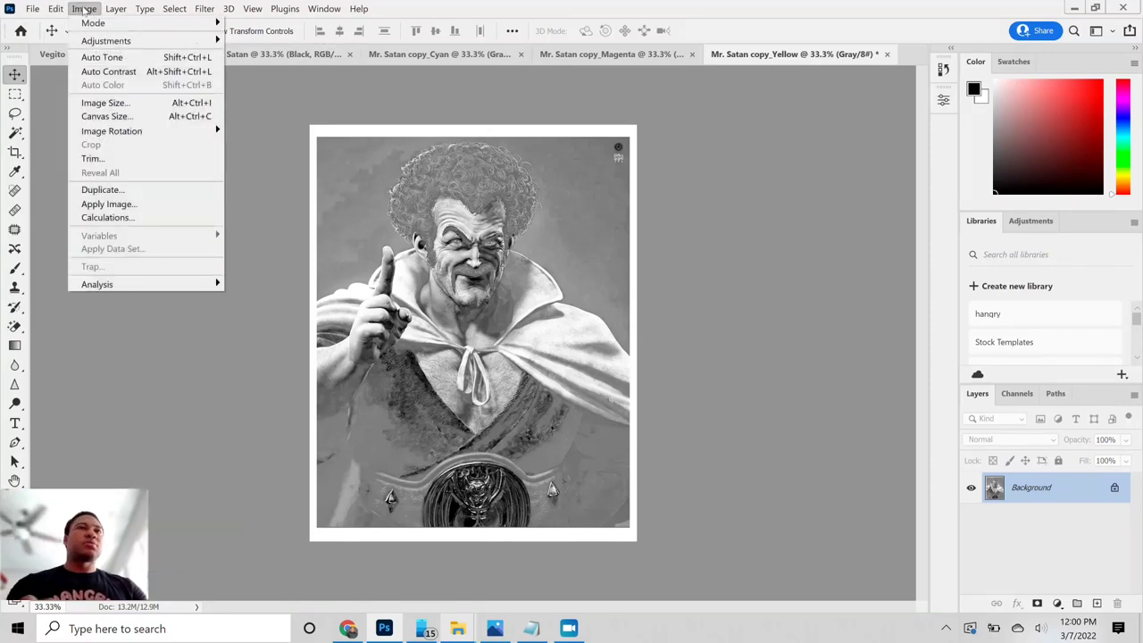
pyautogui.moveTo(159, 21)
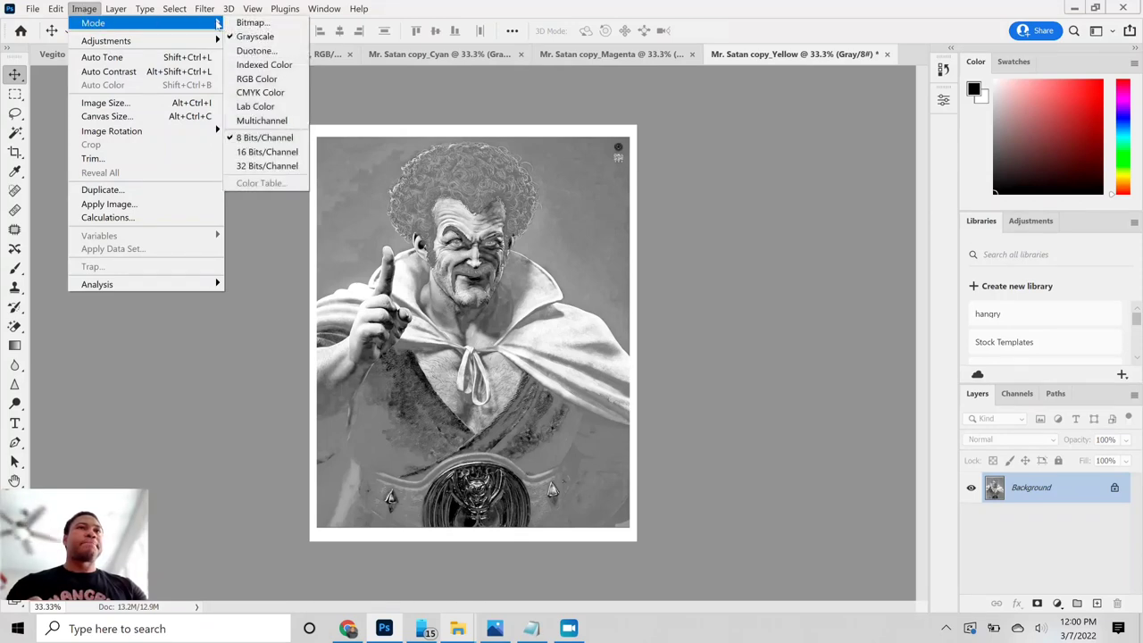
pyautogui.click(251, 23)
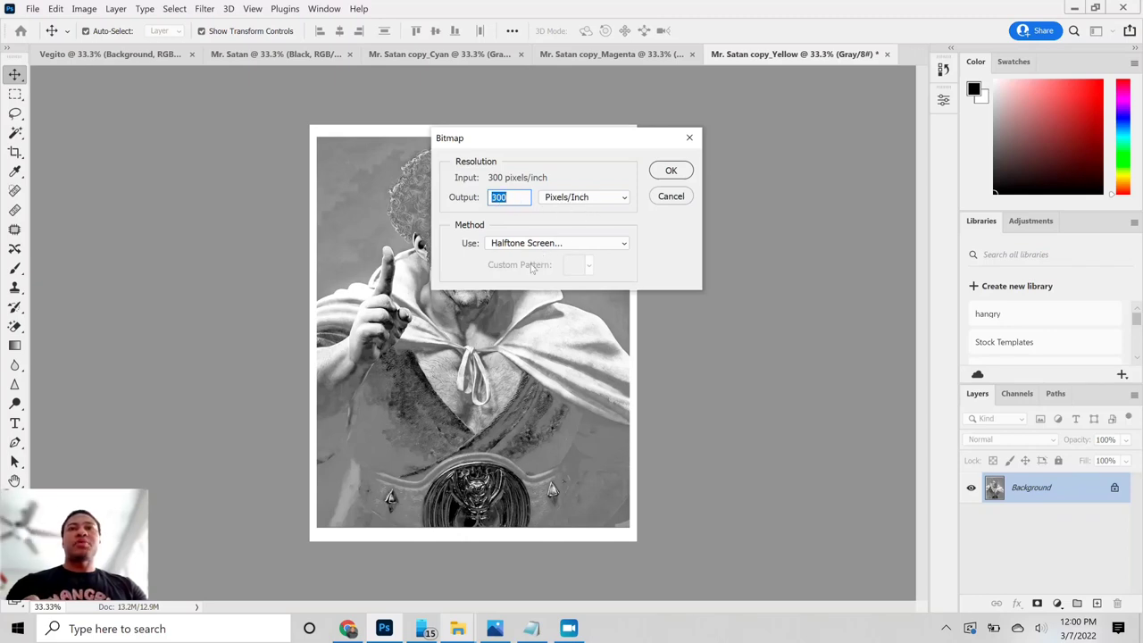
pyautogui.click(669, 171)
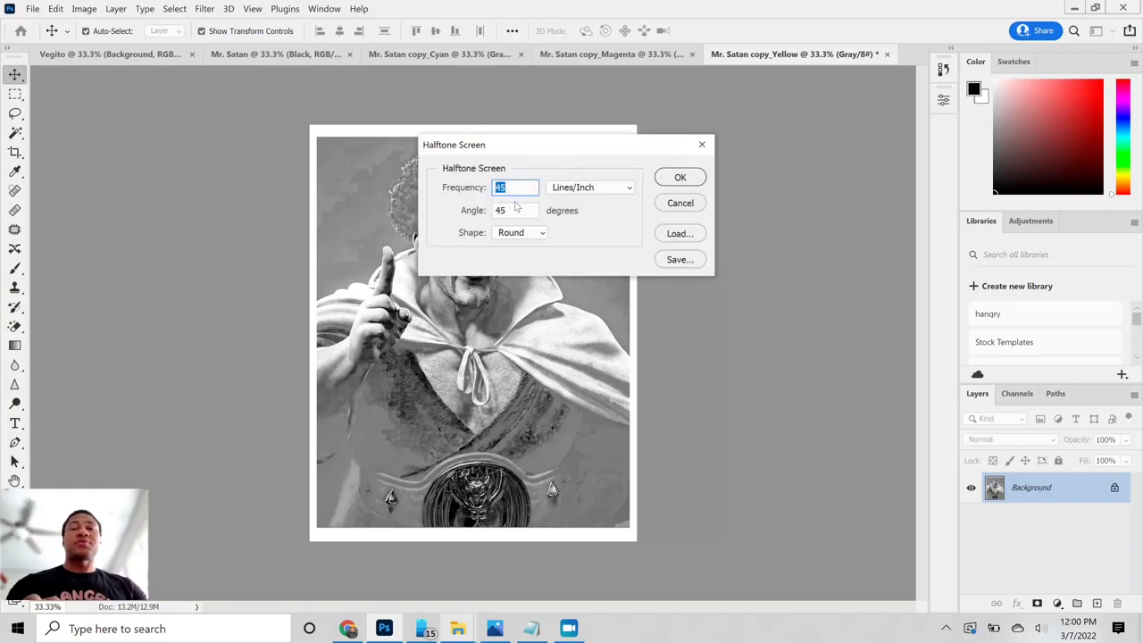
pyautogui.press('Tab')
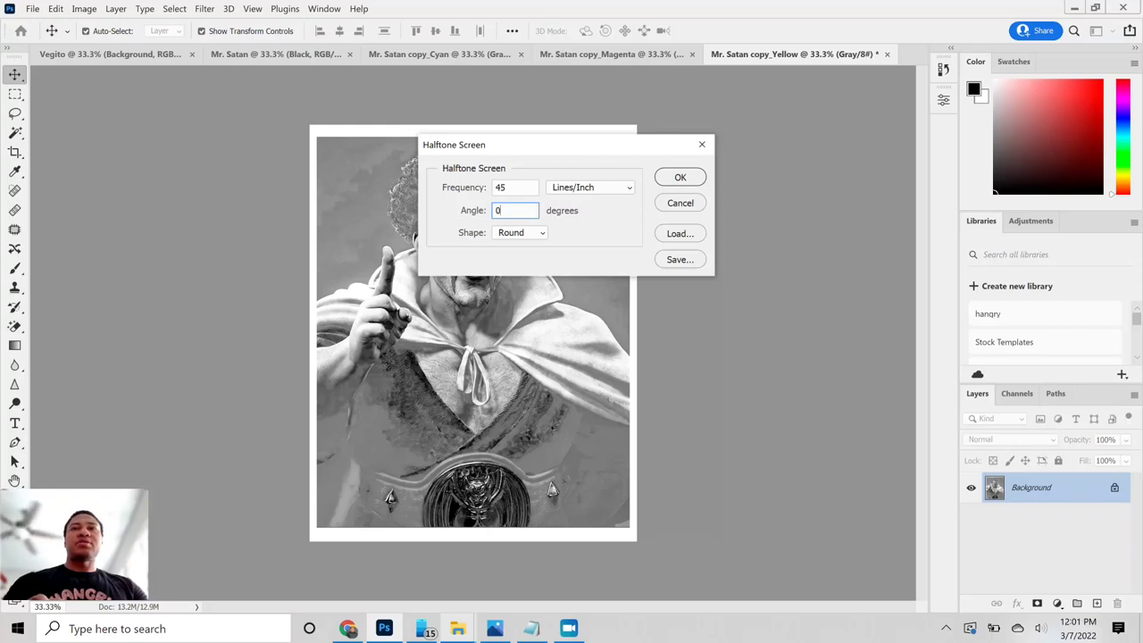
pyautogui.click(671, 177)
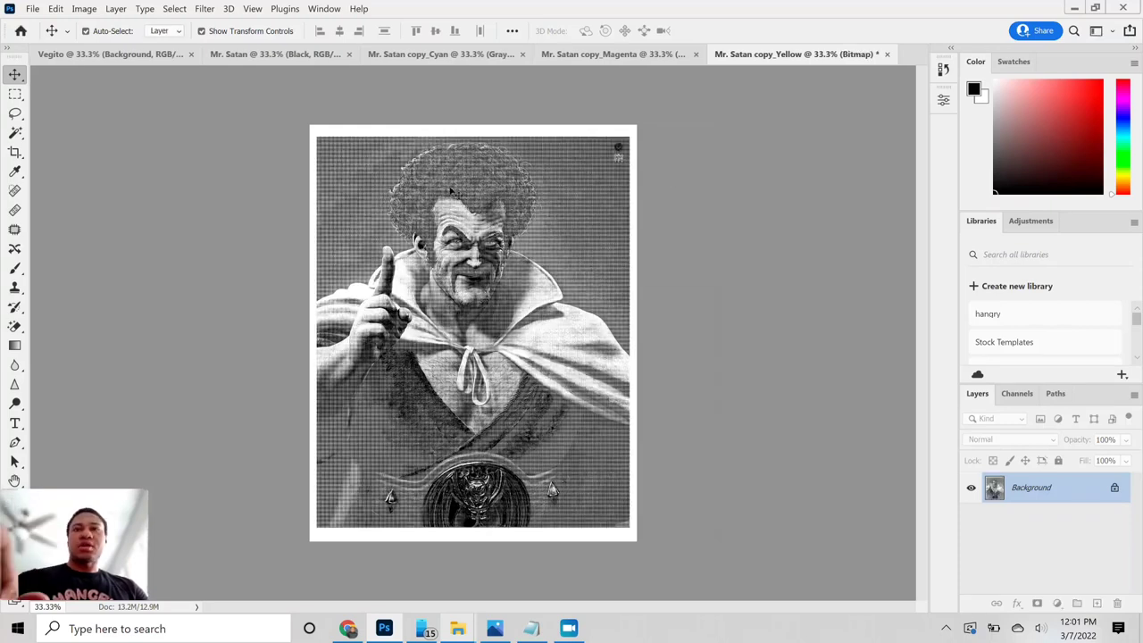
# Convert the Yellow copy from Bitmap to Grayscale at size ratio 1, then to RGB Color.
pyautogui.click(83, 10)
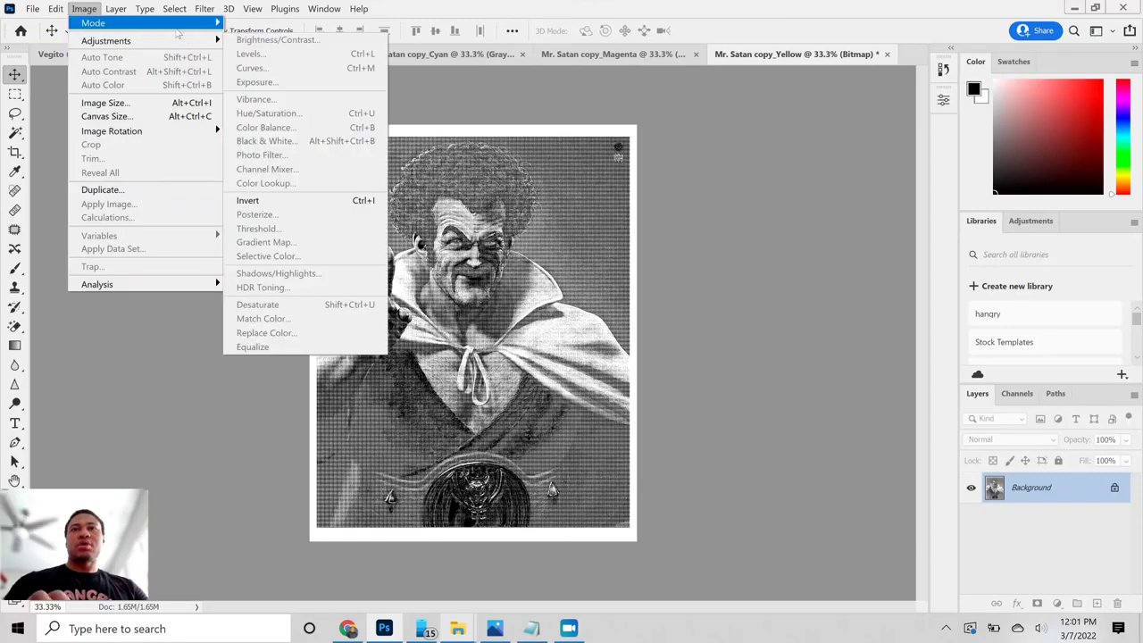
pyautogui.moveTo(188, 25)
pyautogui.click(253, 37)
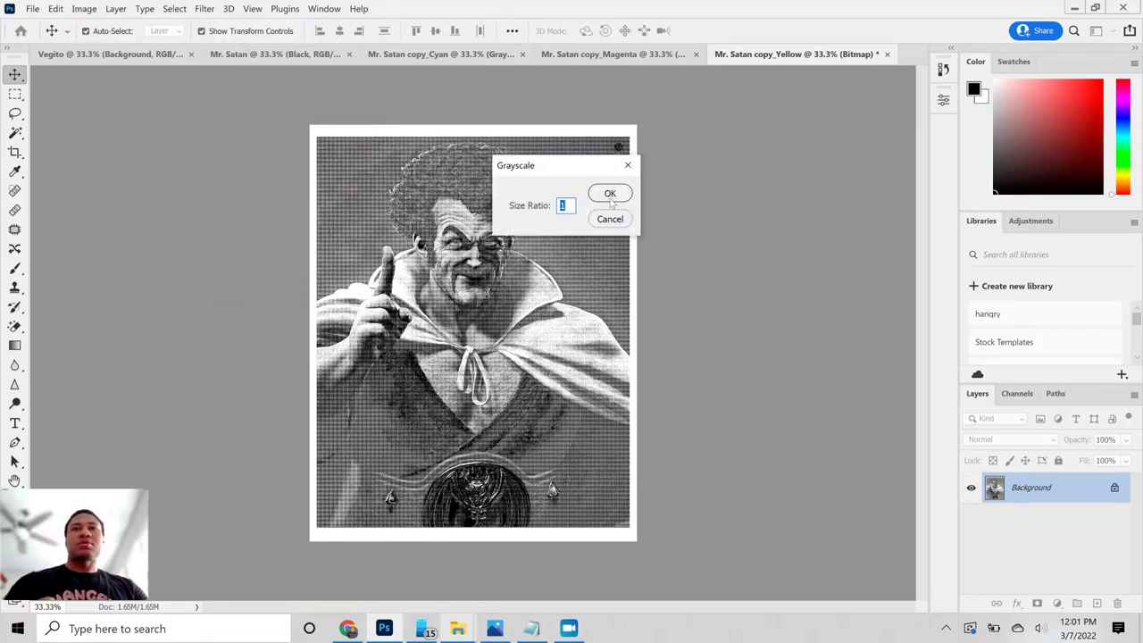
pyautogui.click(609, 195)
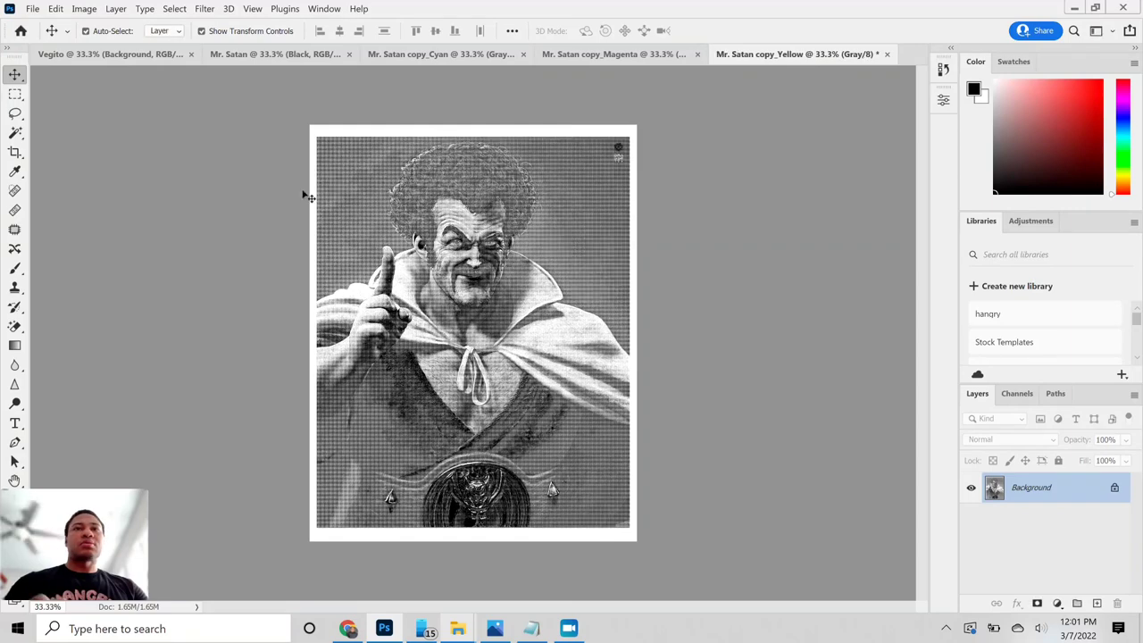
pyautogui.click(84, 9)
pyautogui.moveTo(118, 30)
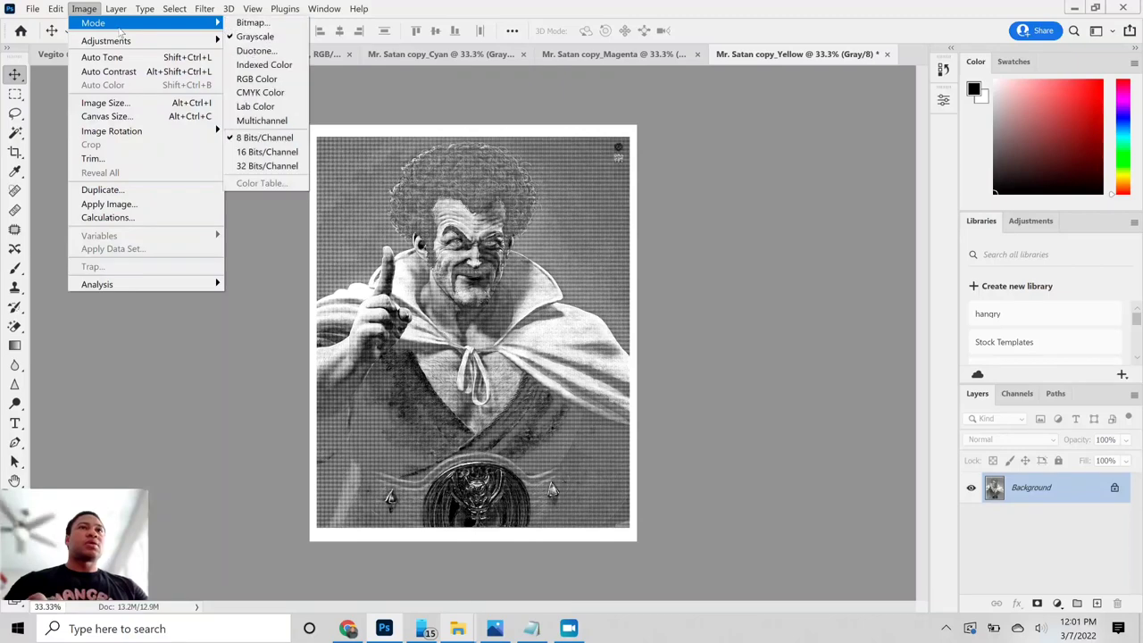
pyautogui.click(257, 80)
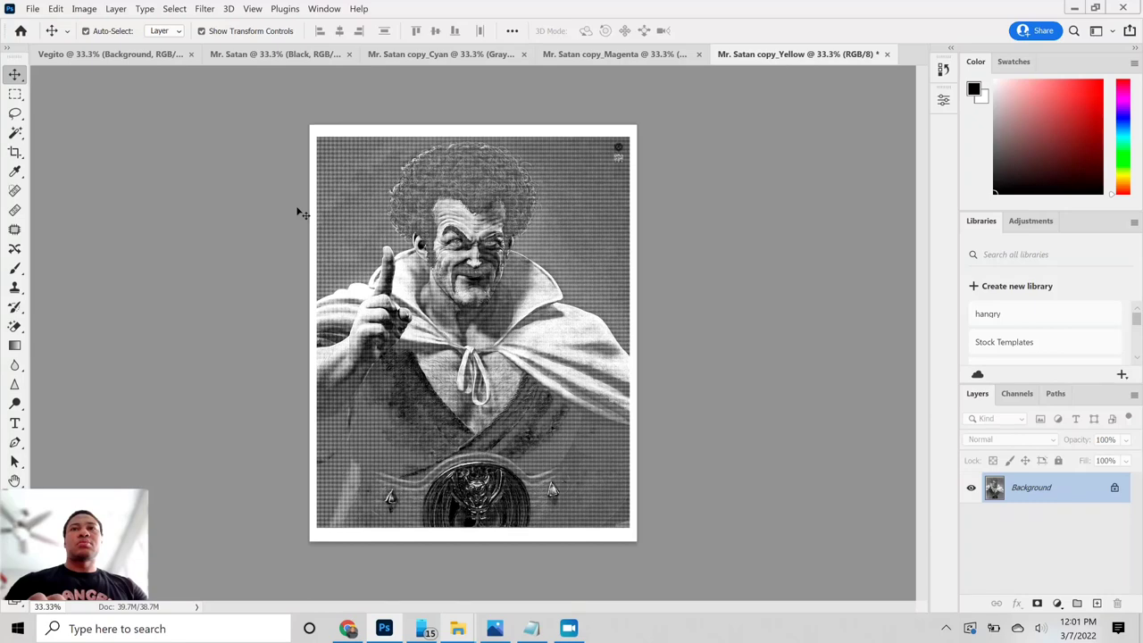
# Select the Yellow copy's white areas with Color Range at Fuzziness 200, checking the result zoomed in.
pyautogui.click(175, 8)
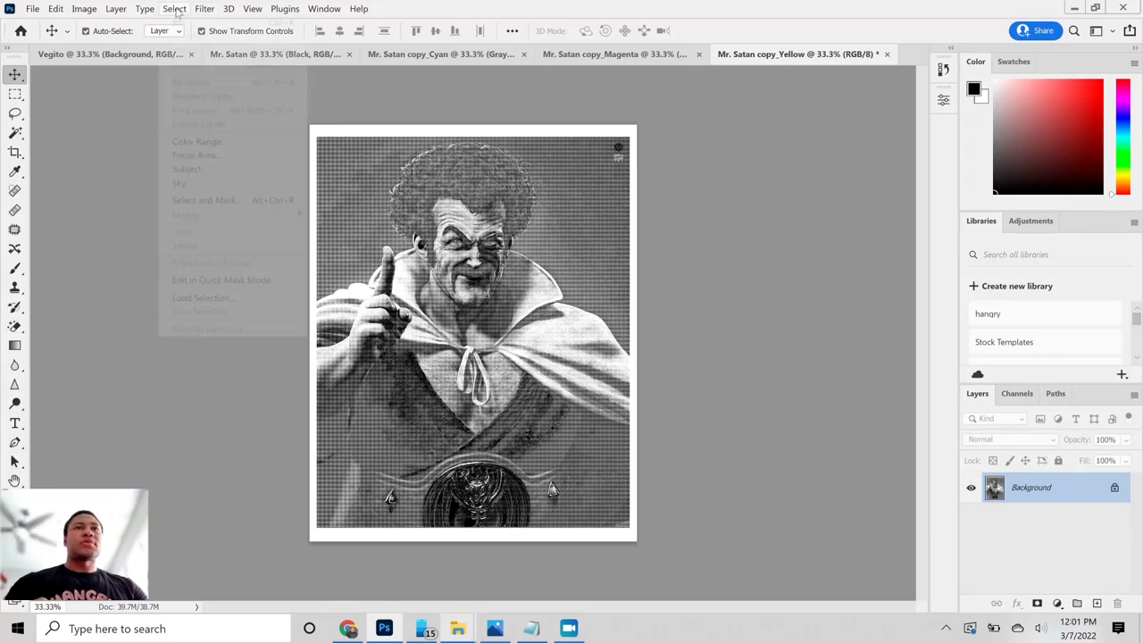
pyautogui.click(210, 141)
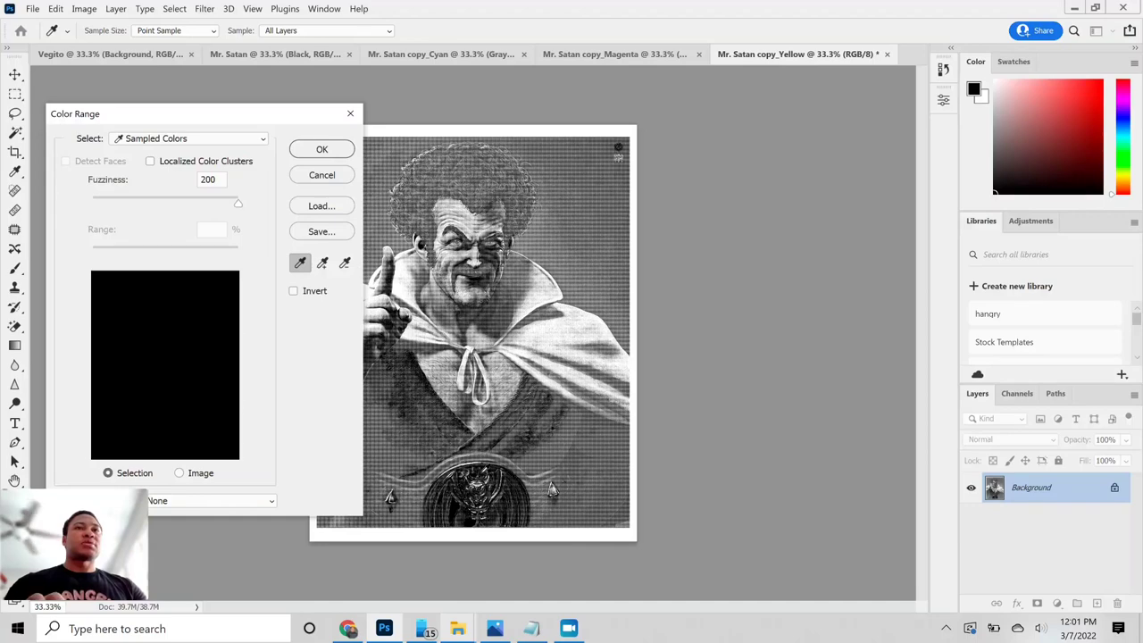
pyautogui.click(618, 152)
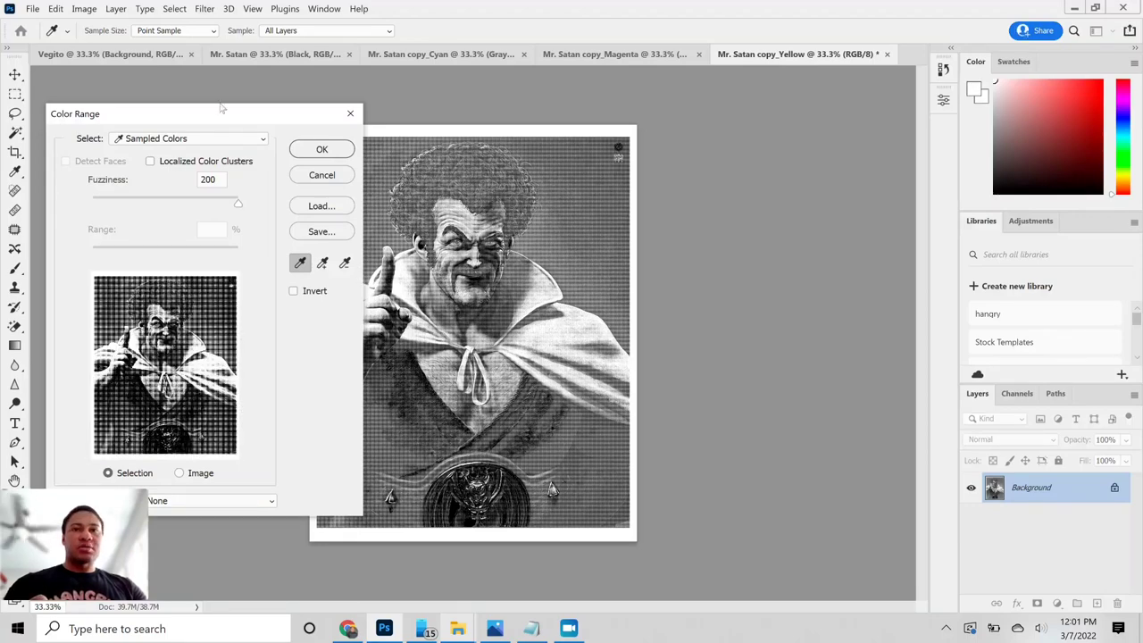
pyautogui.moveTo(59, 518); pyautogui.dragTo(127, 460)
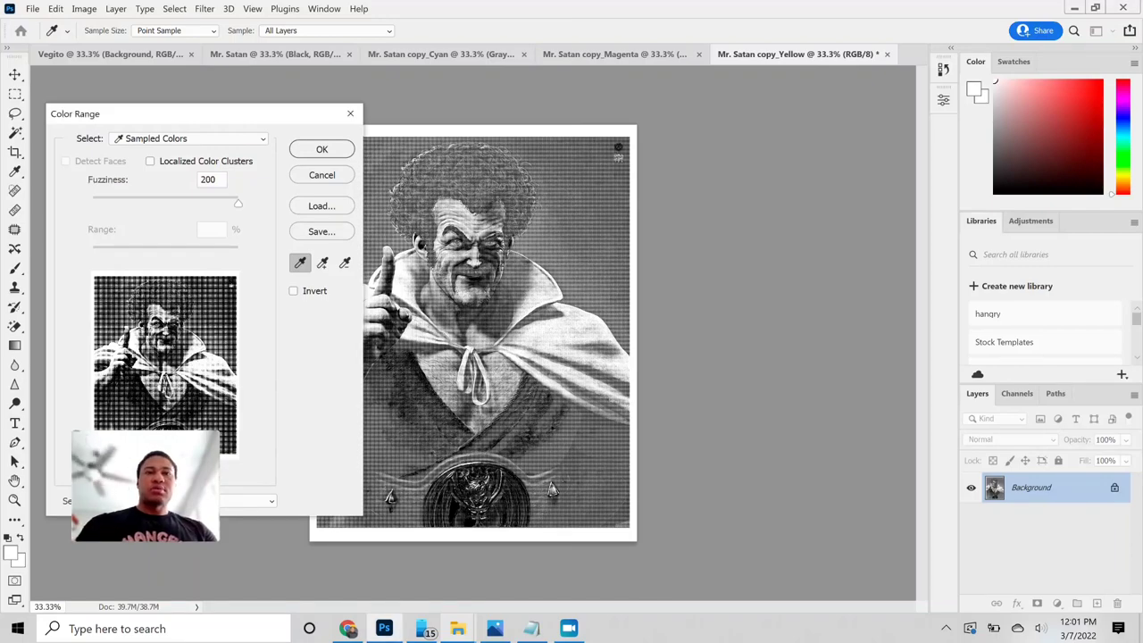
pyautogui.hotkey('ctrl', '+')
pyautogui.hotkey('ctrl', '+')
pyautogui.hotkey('ctrl', '+')
pyautogui.hotkey('ctrl', '+')
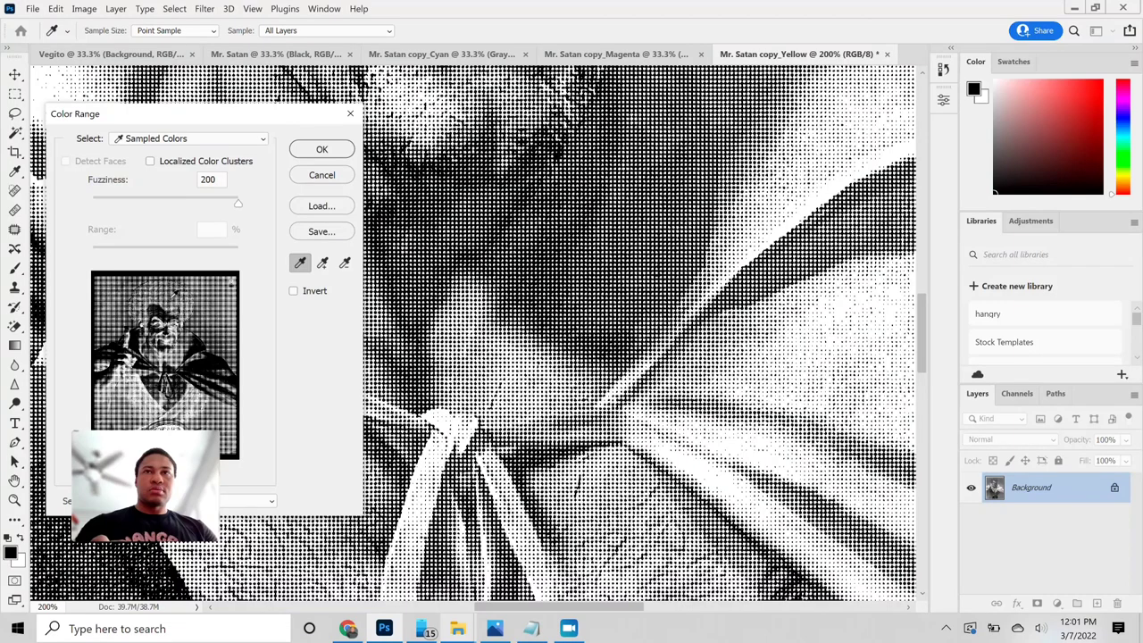
pyautogui.click(305, 152)
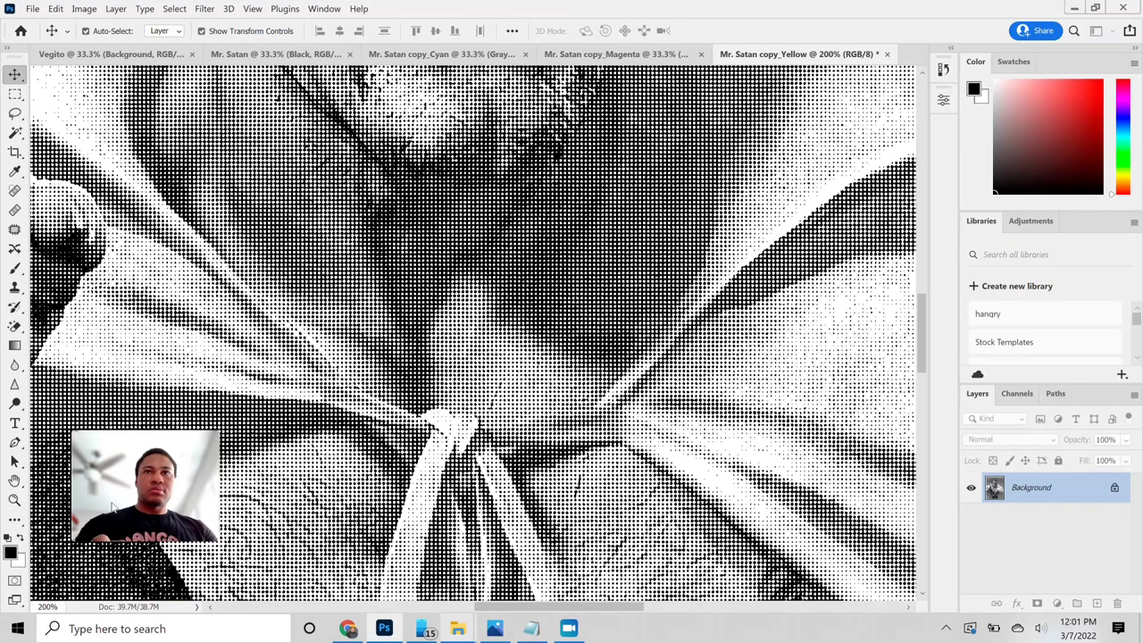
pyautogui.moveTo(113, 507); pyautogui.dragTo(54, 547)
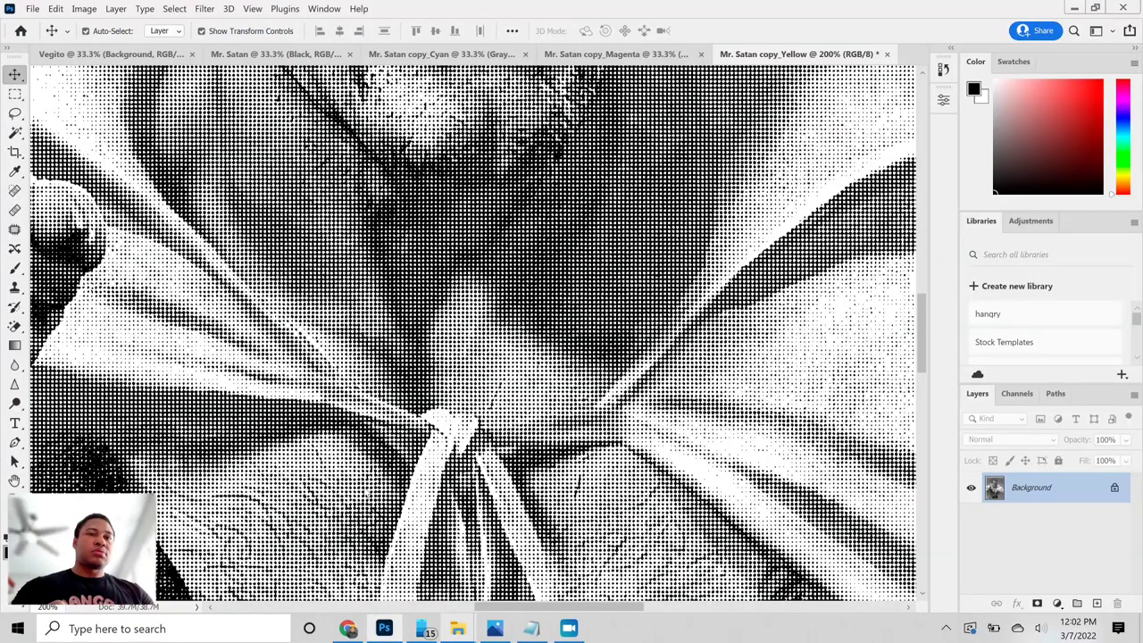
pyautogui.hotkey('ctrl', '-')
pyautogui.hotkey('ctrl', '-')
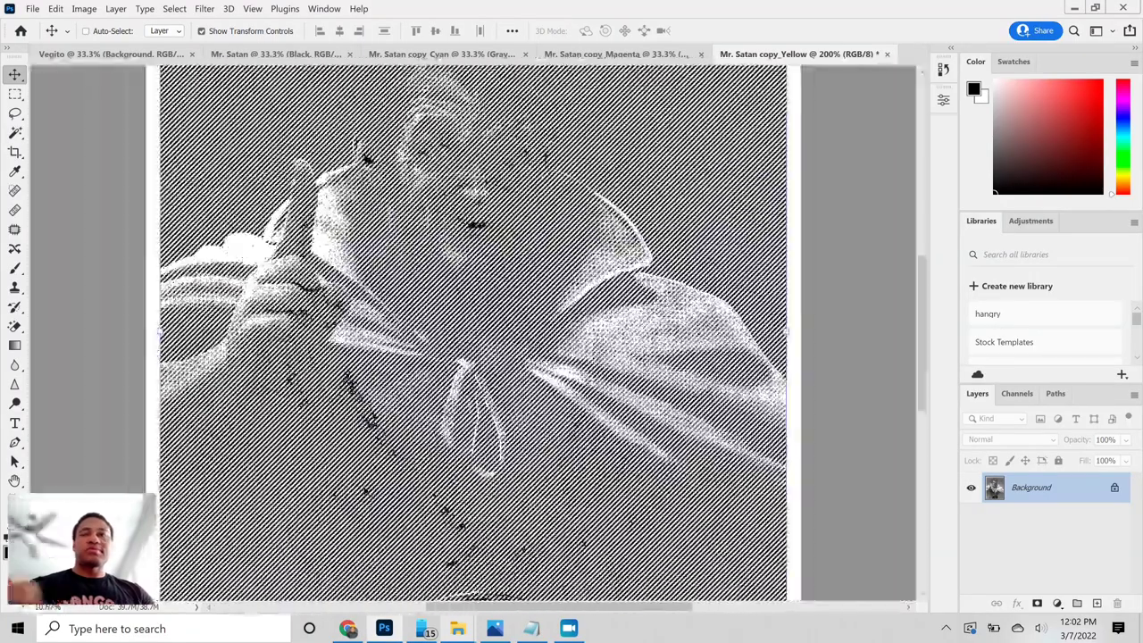
pyautogui.hotkey('ctrl', '-')
pyautogui.hotkey('ctrl', '-')
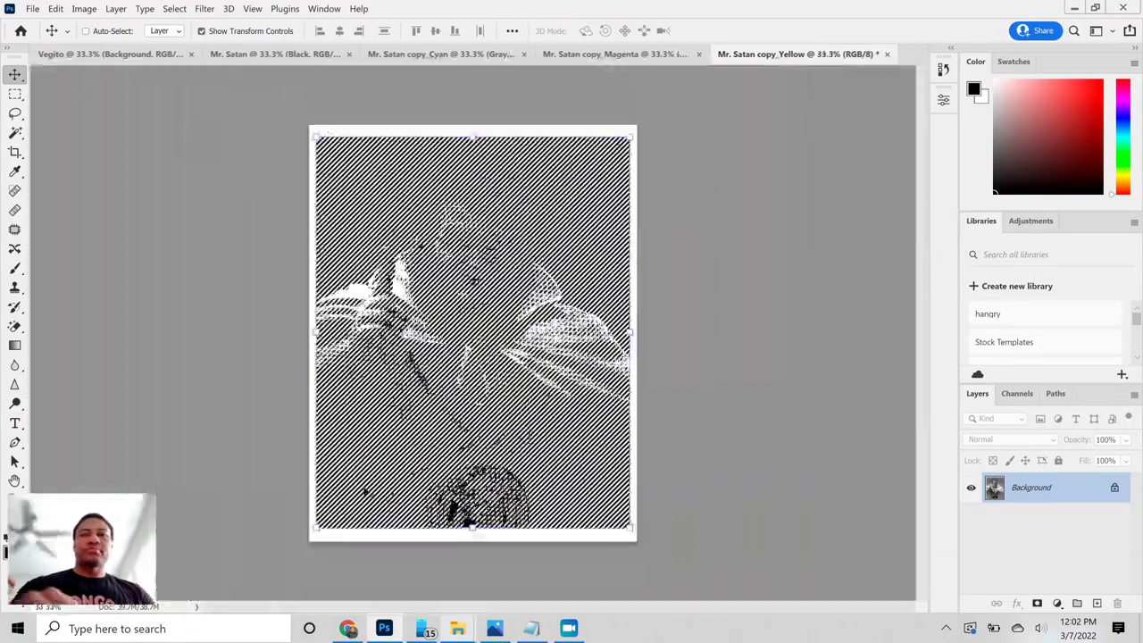
# Set an Edit > Fill custom colour of C 0, Y 100.
pyautogui.click(55, 10)
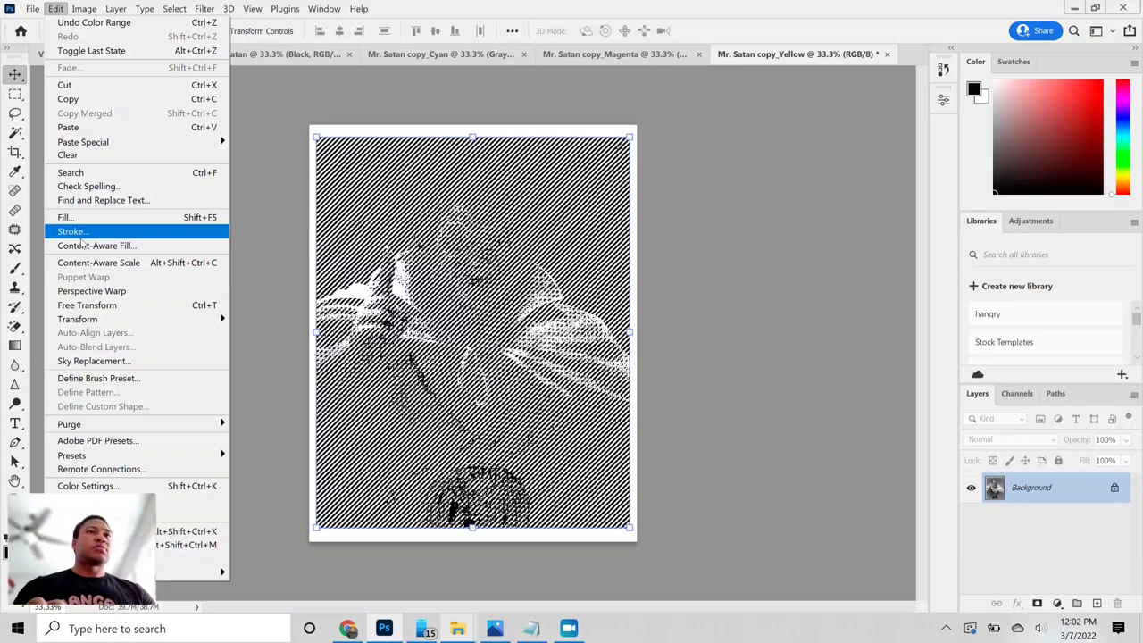
pyautogui.click(74, 219)
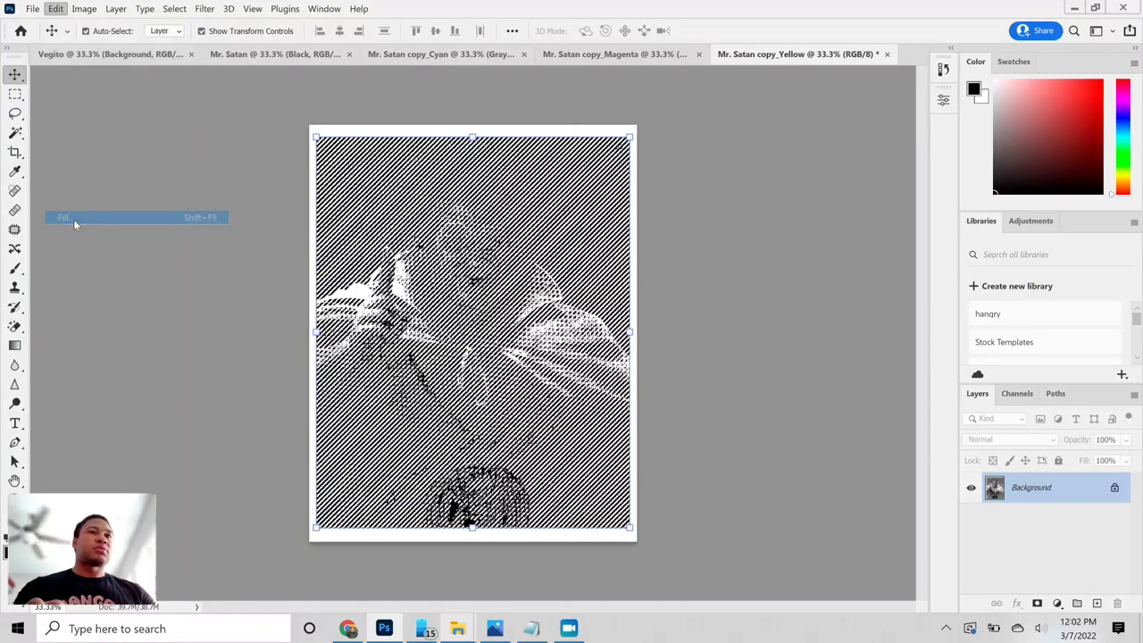
pyautogui.click(603, 145)
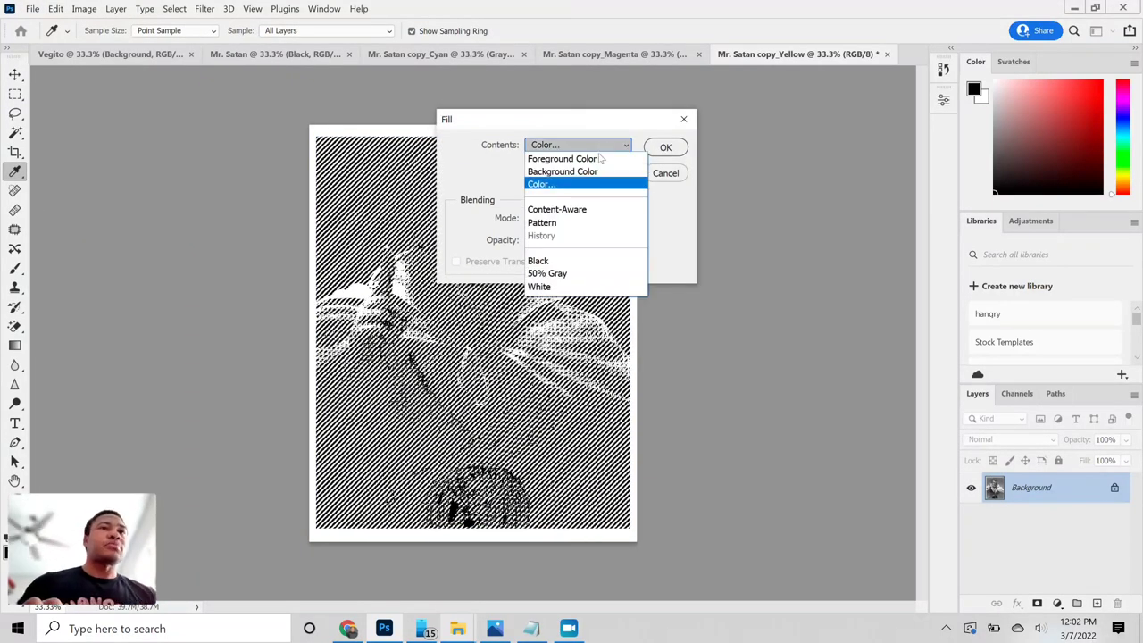
pyautogui.click(576, 185)
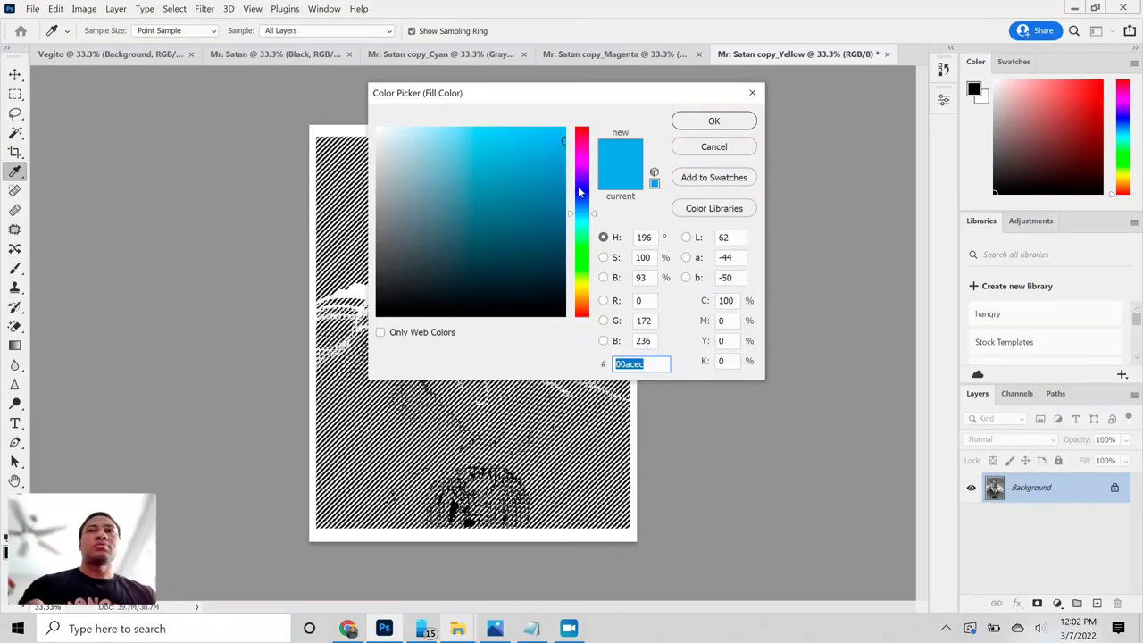
pyautogui.doubleClick(727, 301)
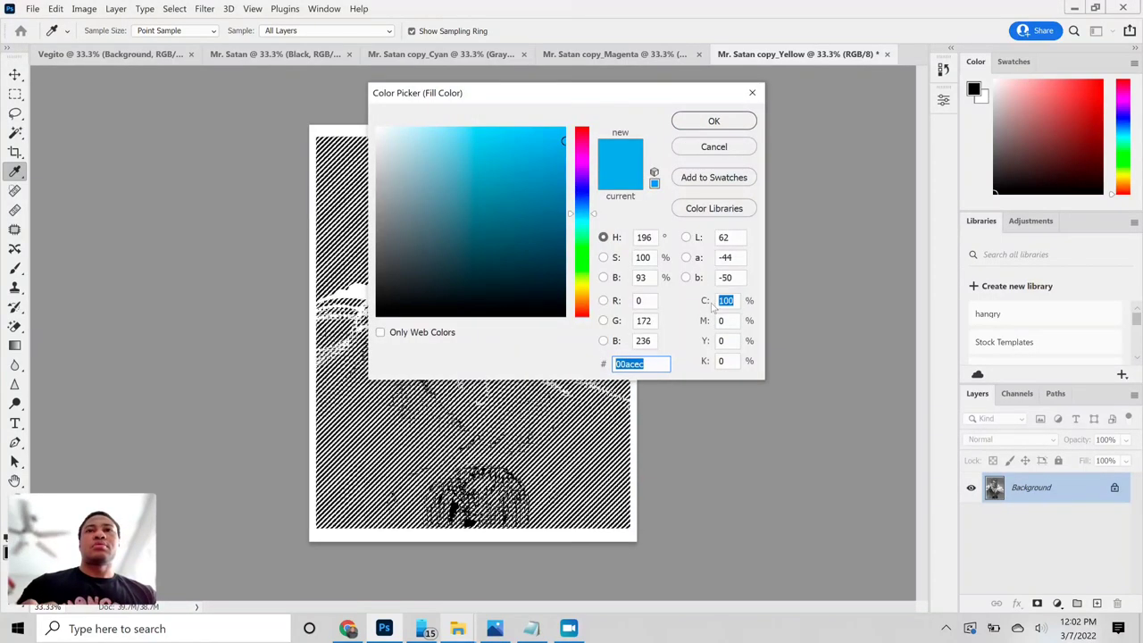
pyautogui.write('0')
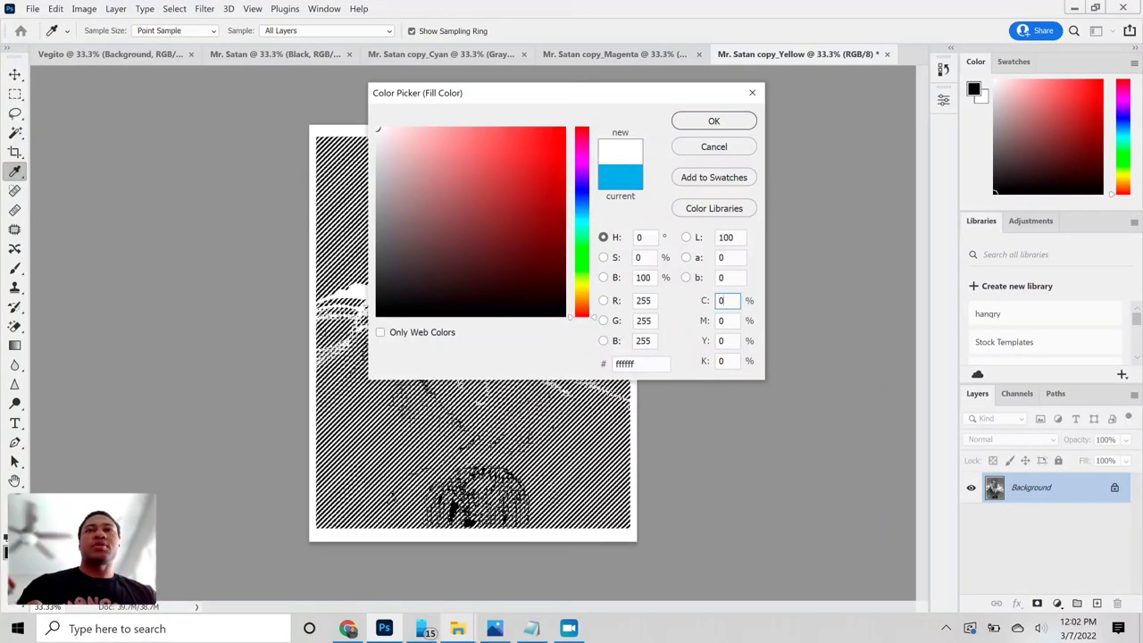
pyautogui.doubleClick(725, 337)
pyautogui.write('100')
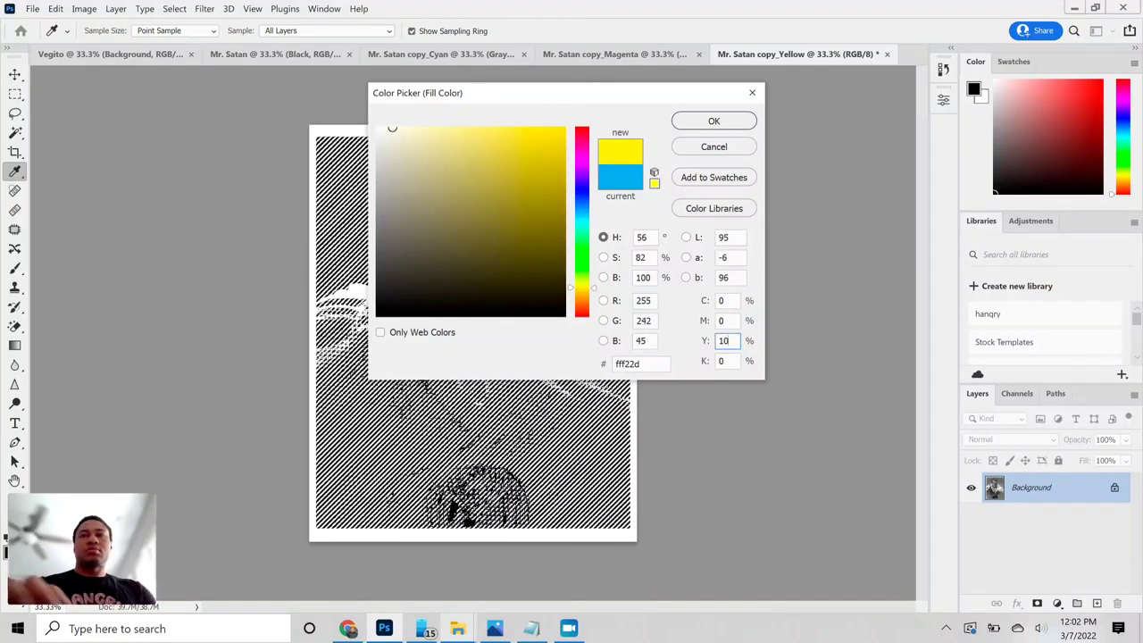
# Apply the yellow fill, then cut the yellow artwork out of the Yellow copy.
pyautogui.click(714, 122)
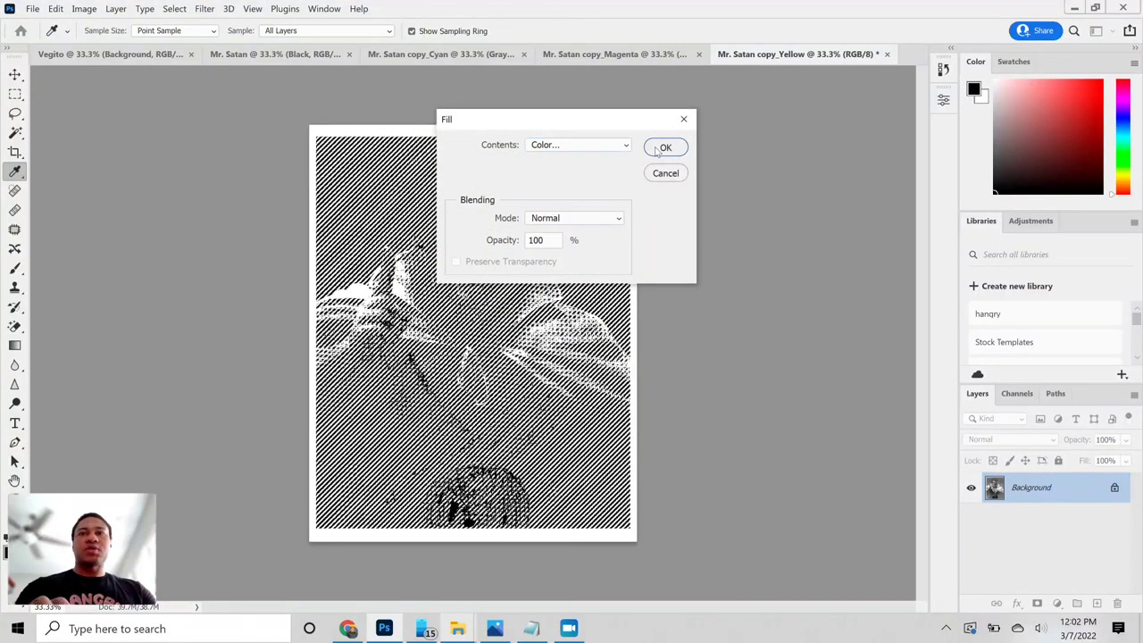
pyautogui.click(664, 148)
pyautogui.press('v')
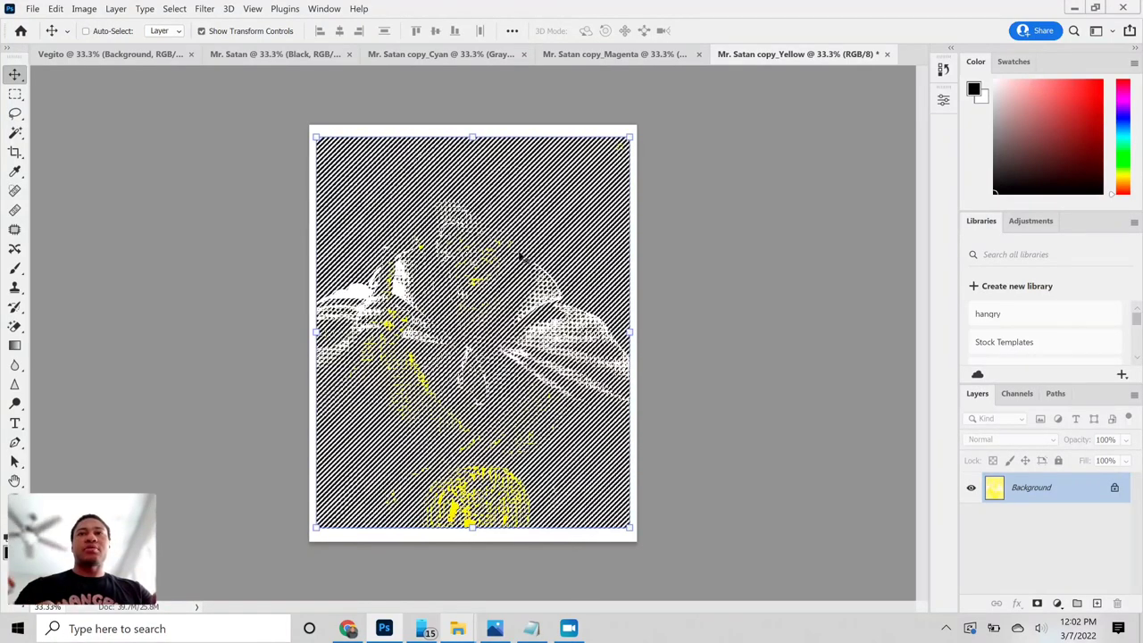
pyautogui.hotkey('ctrl', 'z')
pyautogui.hotkey('ctrl', 'z')
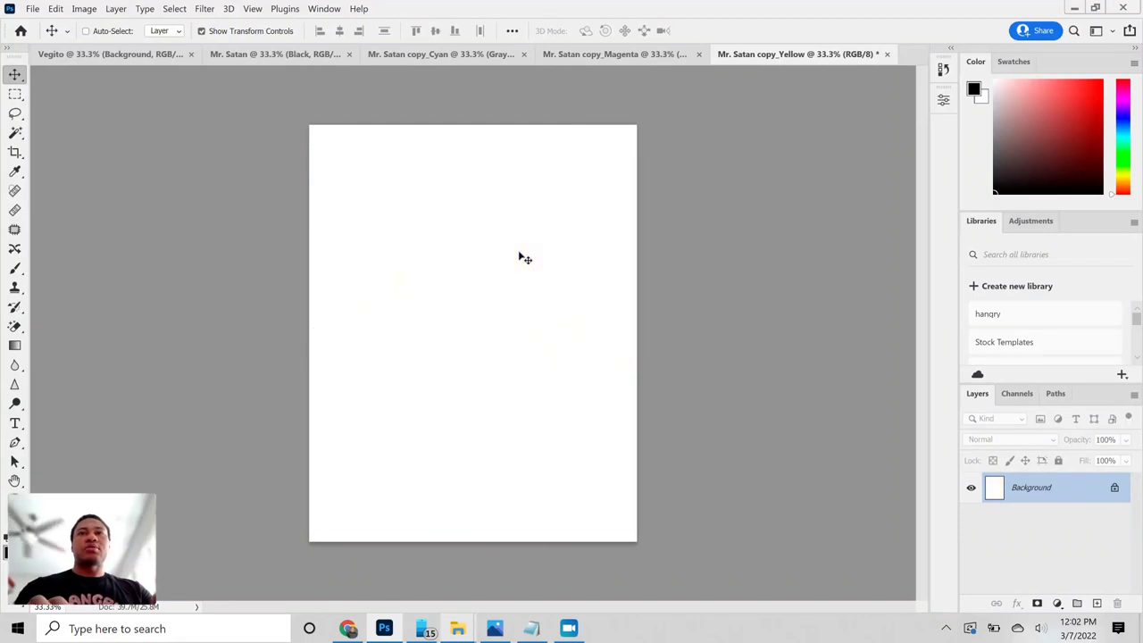
# Paste the yellow artwork into the Mr. Satan document as a new layer named Yellow.
pyautogui.click(85, 30)
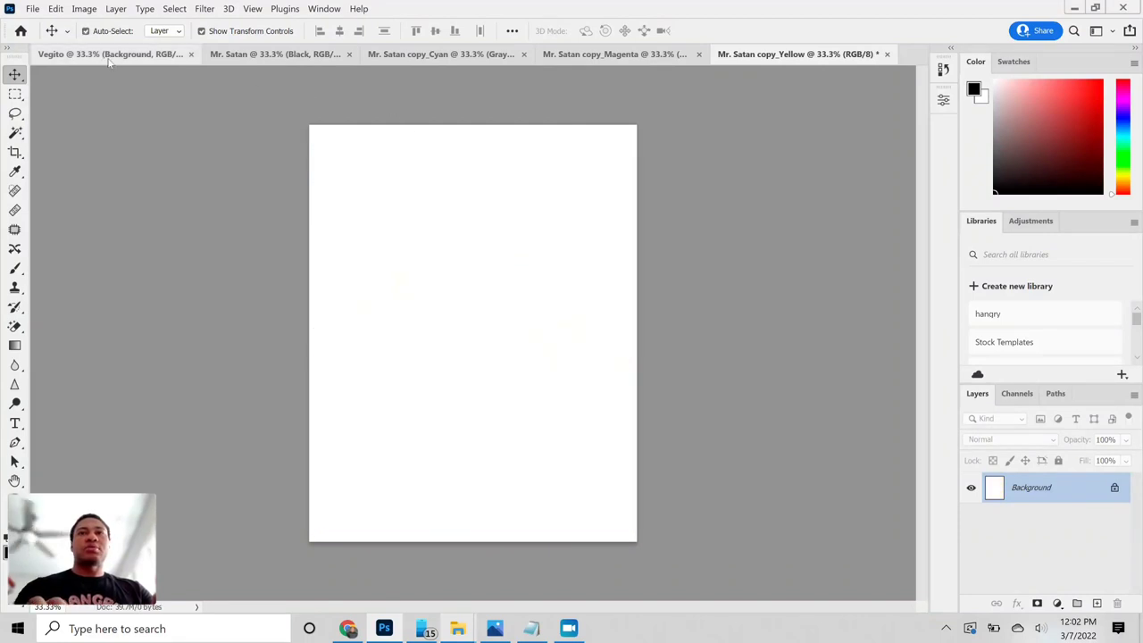
pyautogui.click(275, 55)
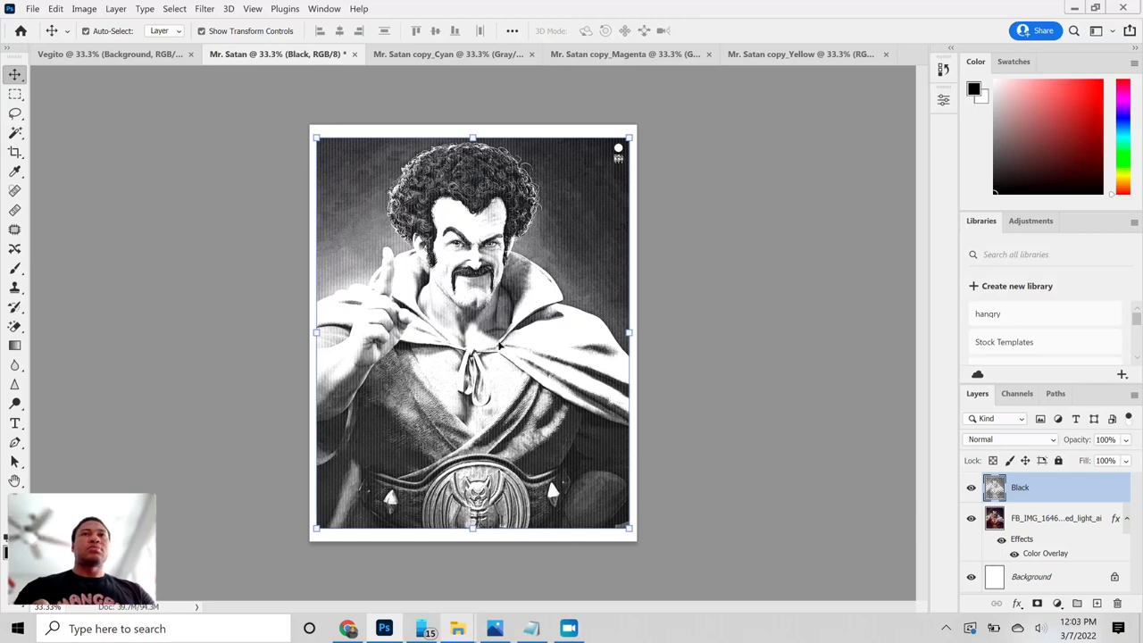
pyautogui.press('ctrl')
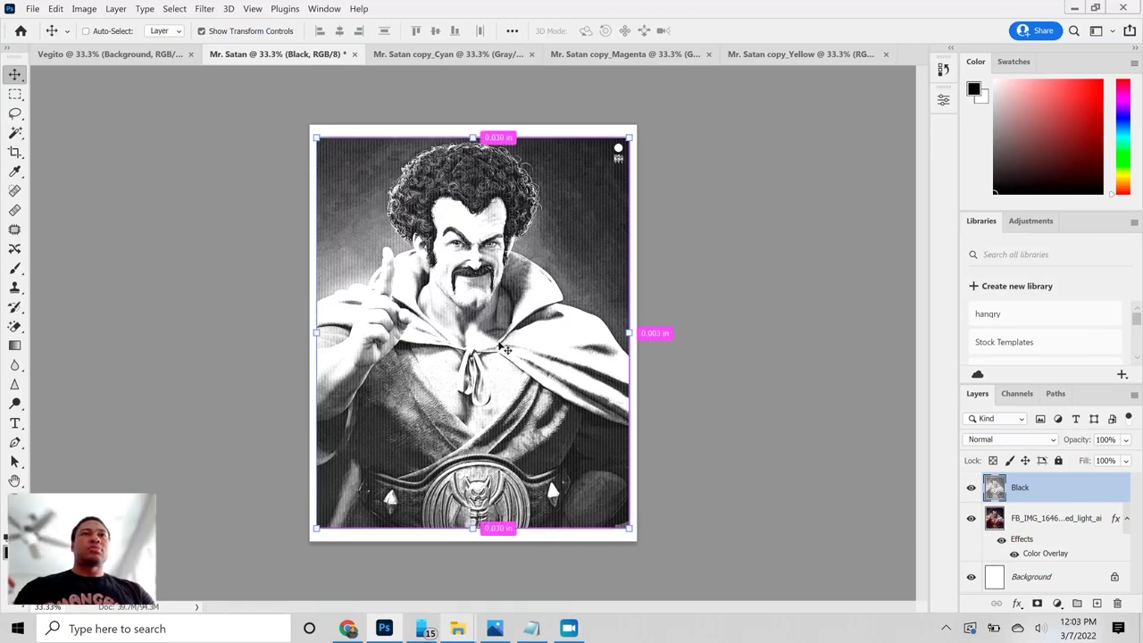
pyautogui.hotkey('ctrl', 'v')
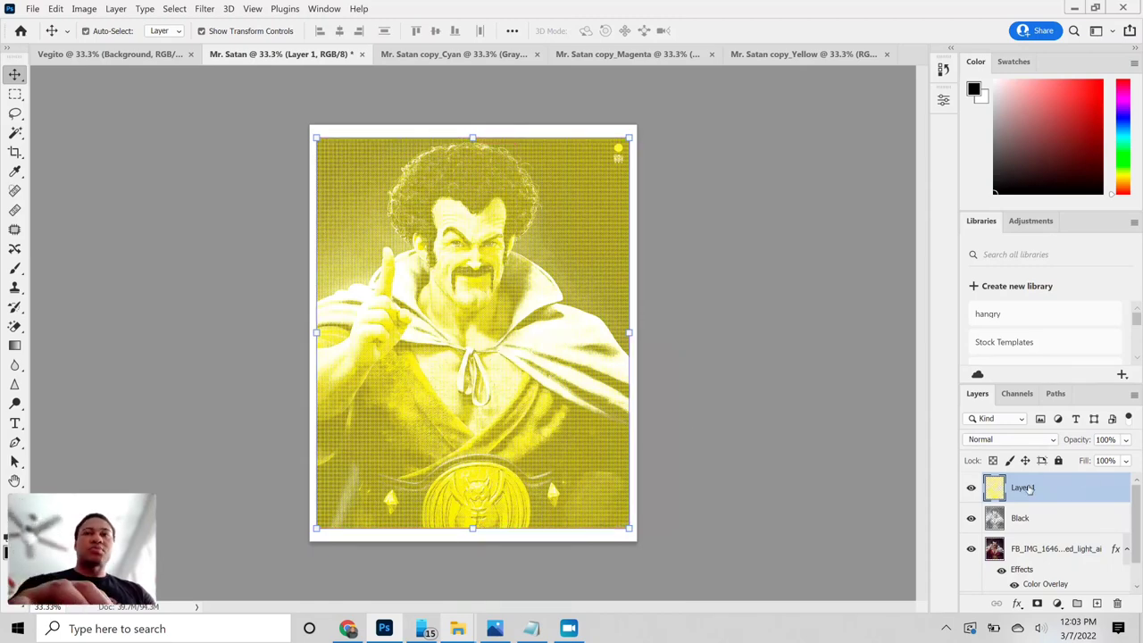
pyautogui.doubleClick(1024, 487)
pyautogui.press('BackSpace')
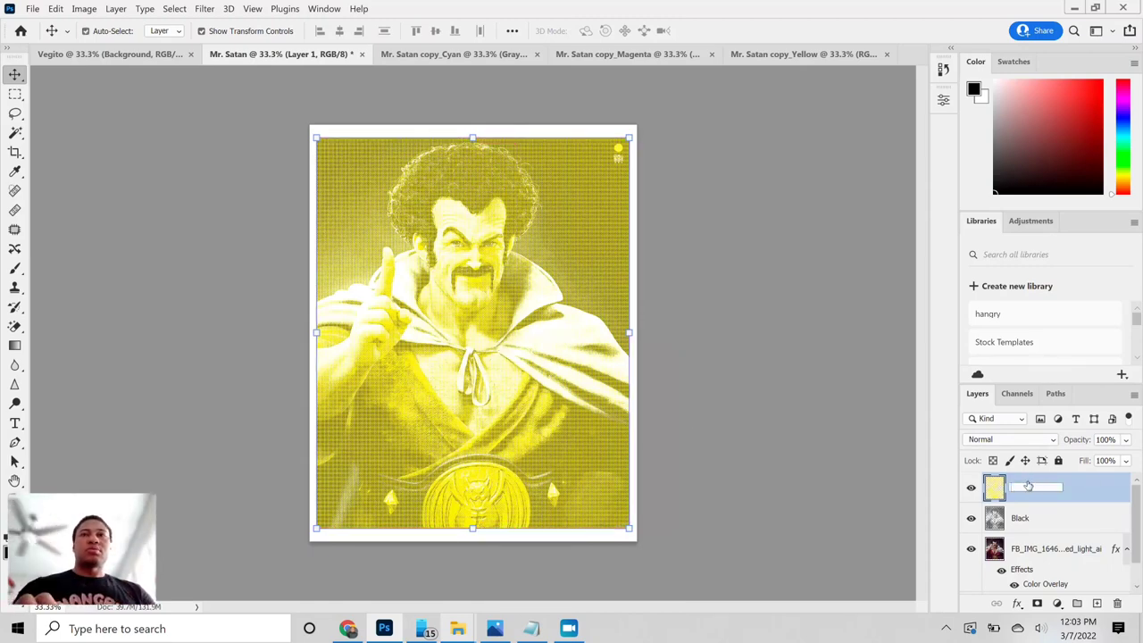
pyautogui.write('Yel')
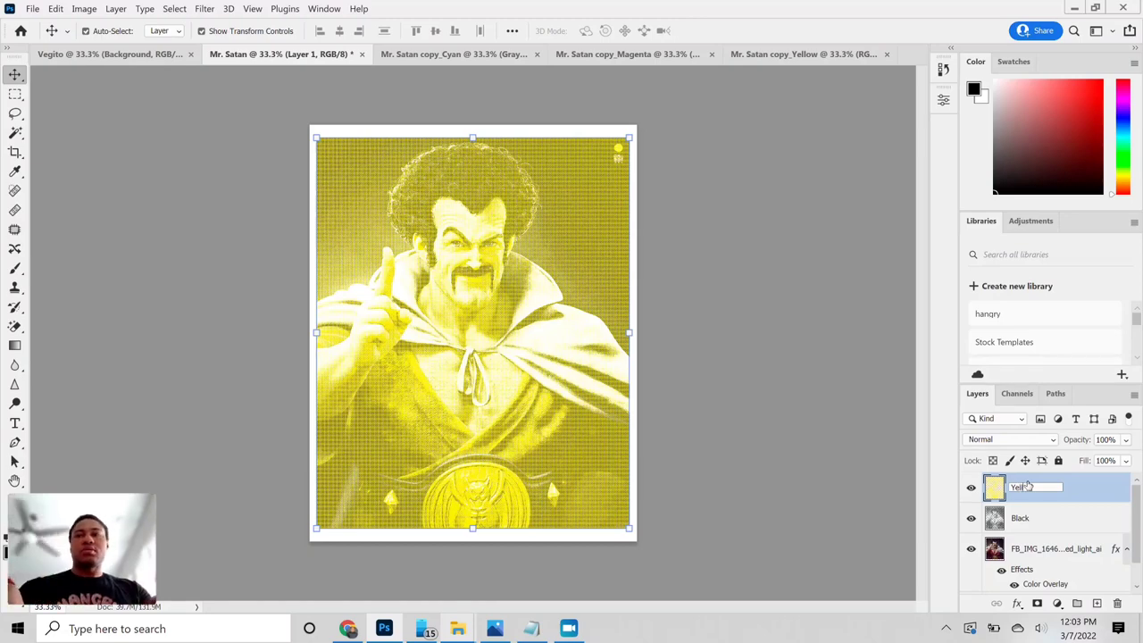
pyautogui.write('low')
pyautogui.press('Return')
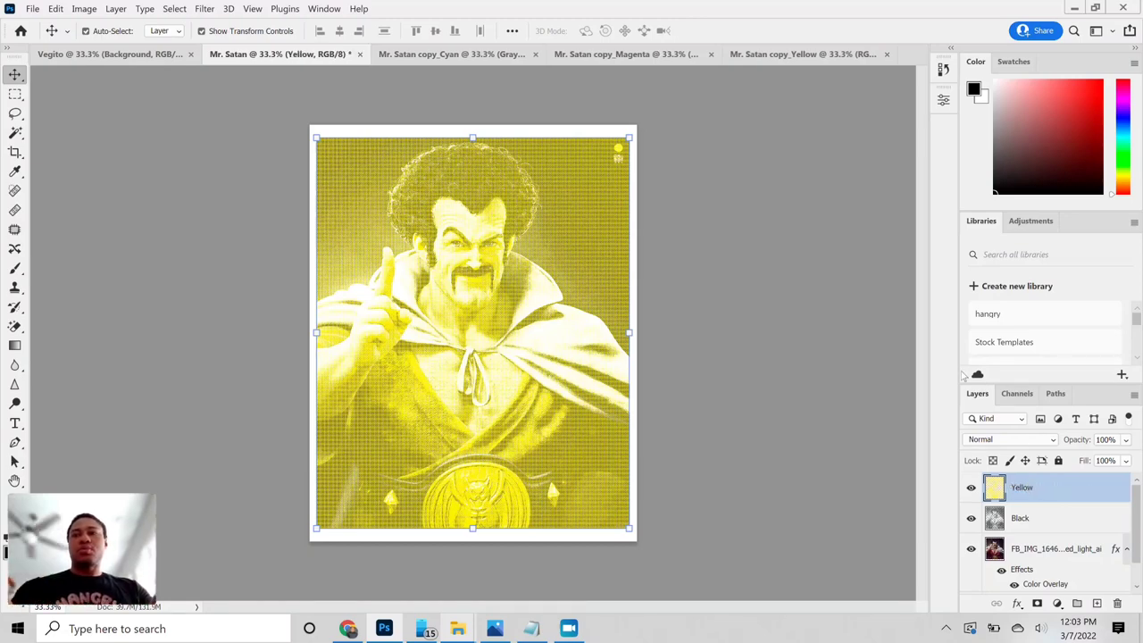
# Close copy_Yellow without saving and bring up the copy_Magenta document.
pyautogui.click(839, 55)
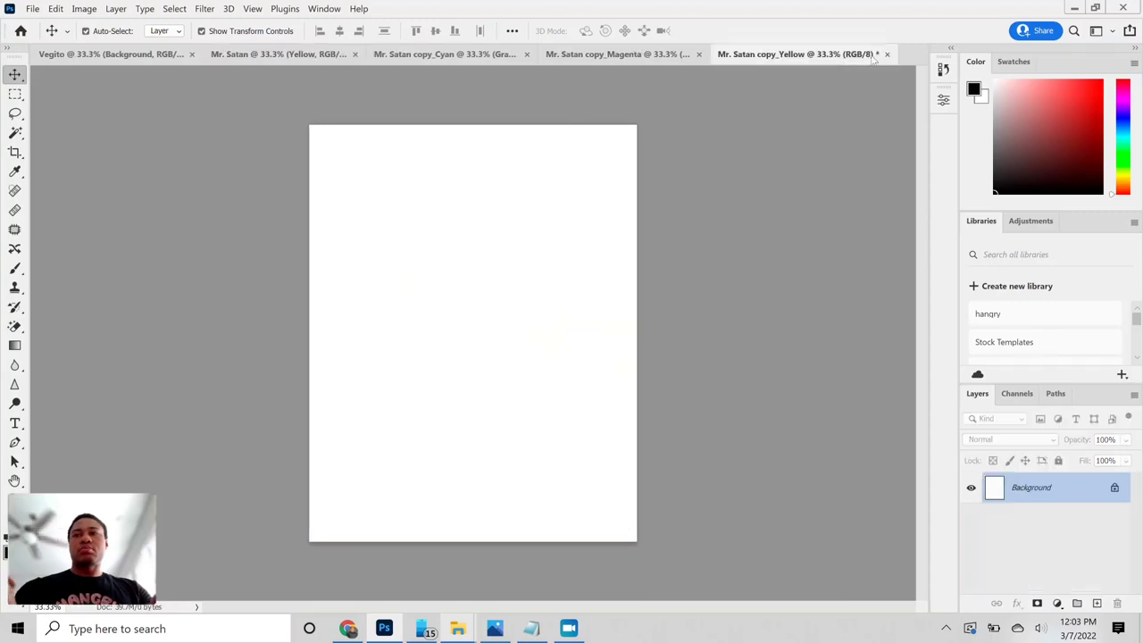
pyautogui.click(886, 54)
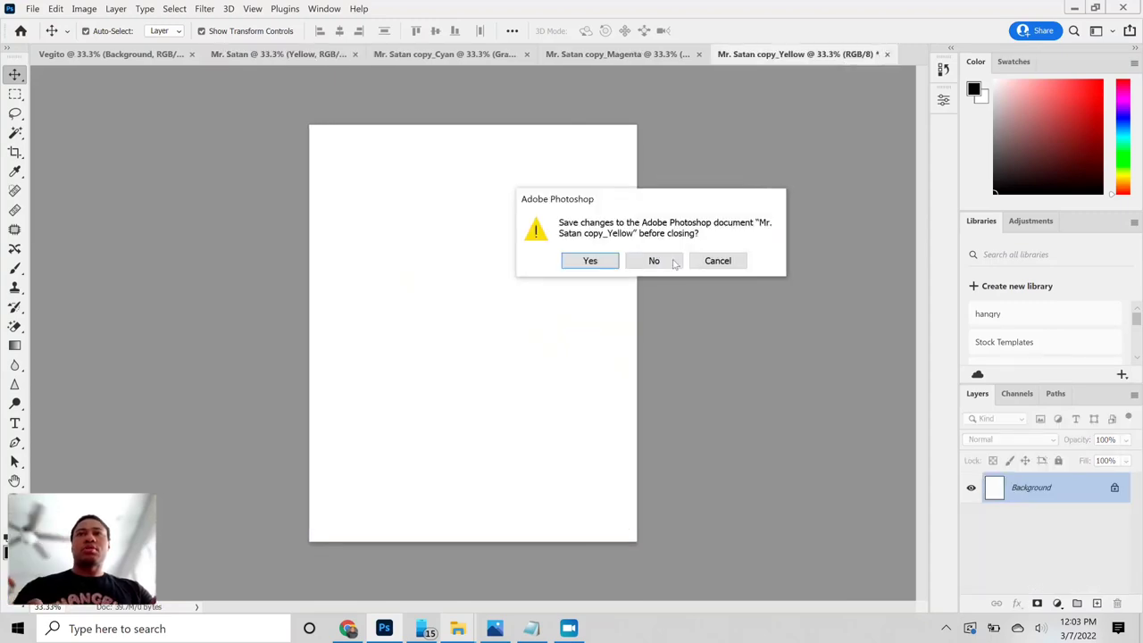
pyautogui.click(655, 260)
pyautogui.click(663, 55)
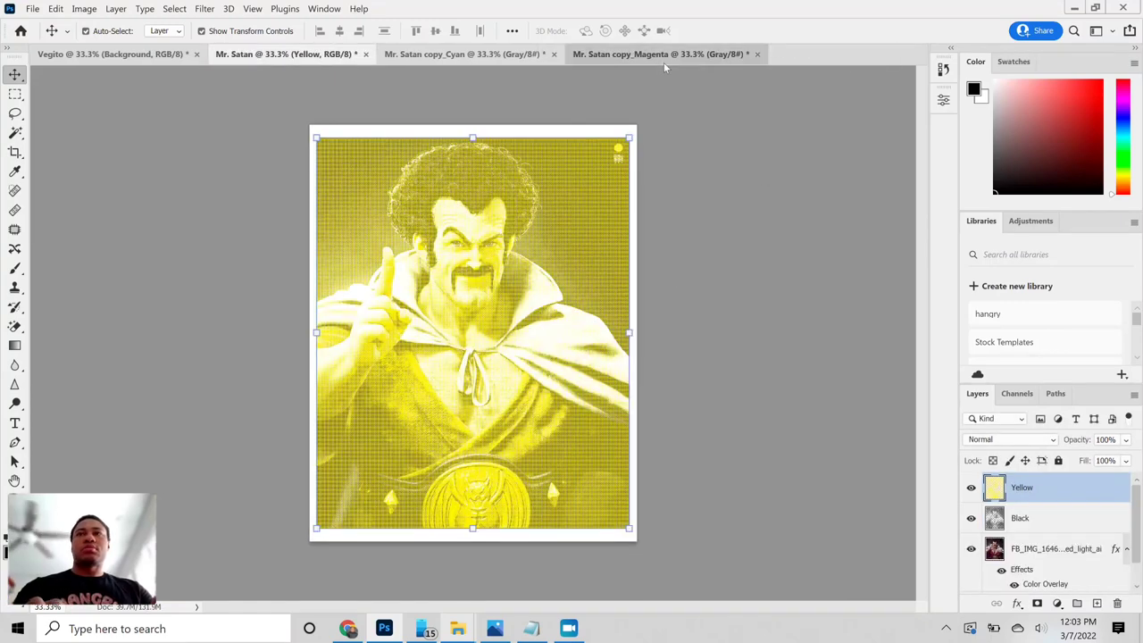
# Convert the Magenta copy to Bitmap mode at 300 pixels/inch with Halftone Screen.
pyautogui.click(84, 9)
pyautogui.moveTo(95, 23)
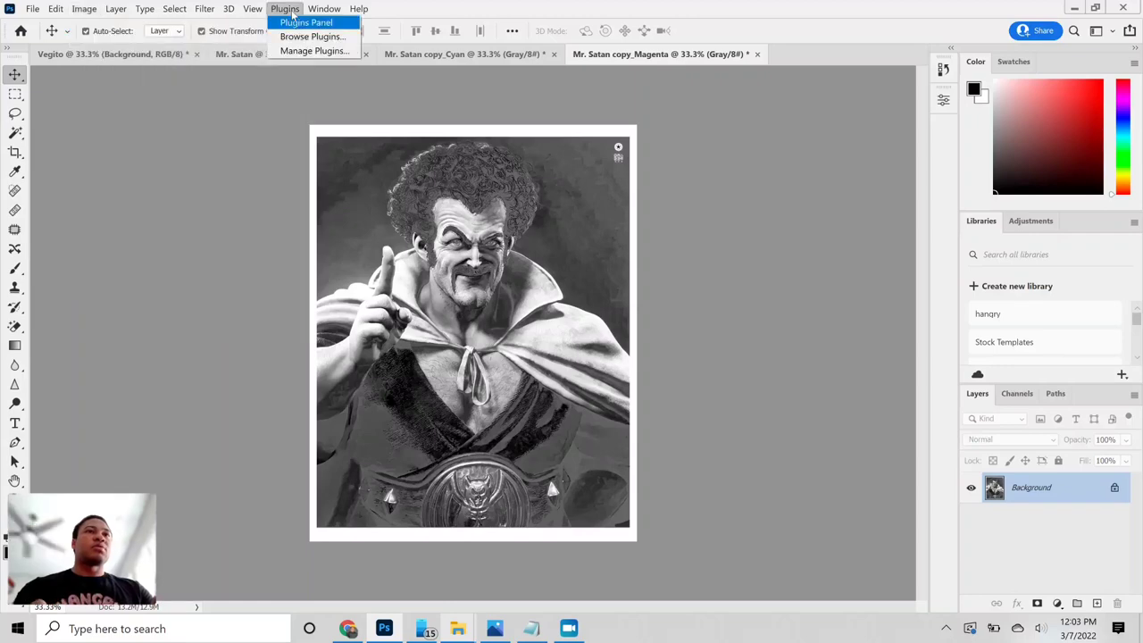
pyautogui.moveTo(324, 8)
pyautogui.moveTo(189, 5)
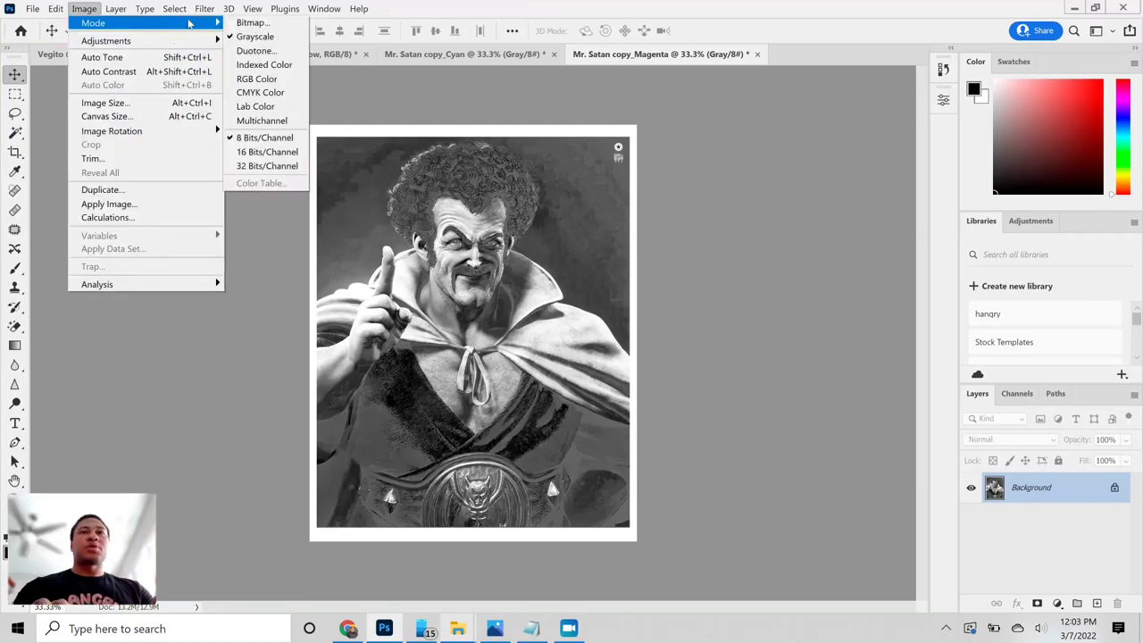
pyautogui.moveTo(218, 24)
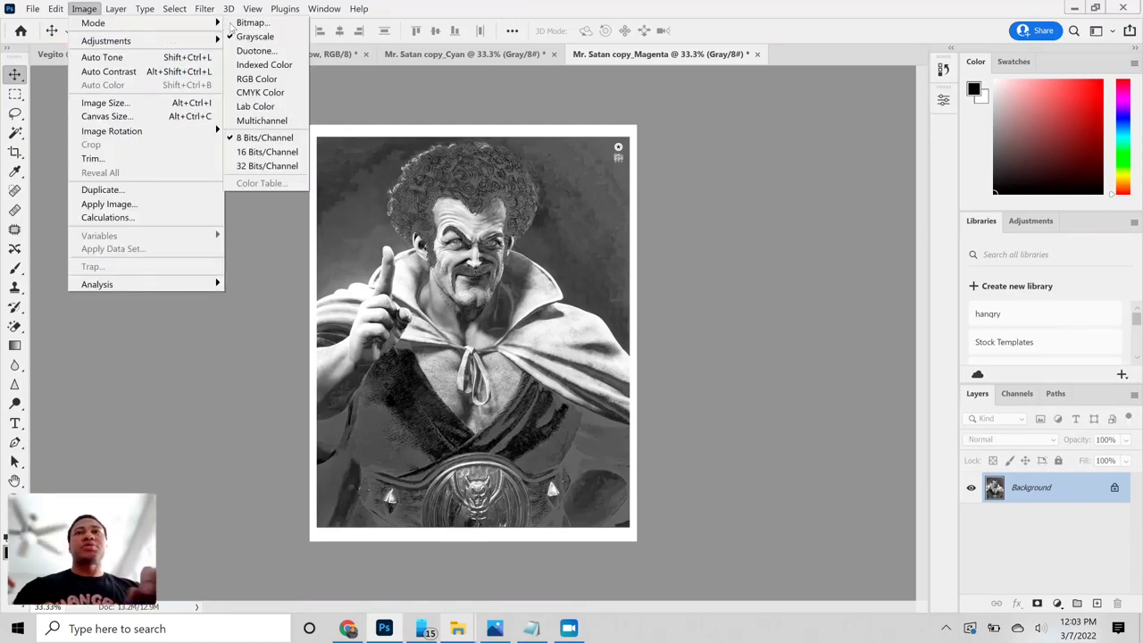
pyautogui.click(243, 23)
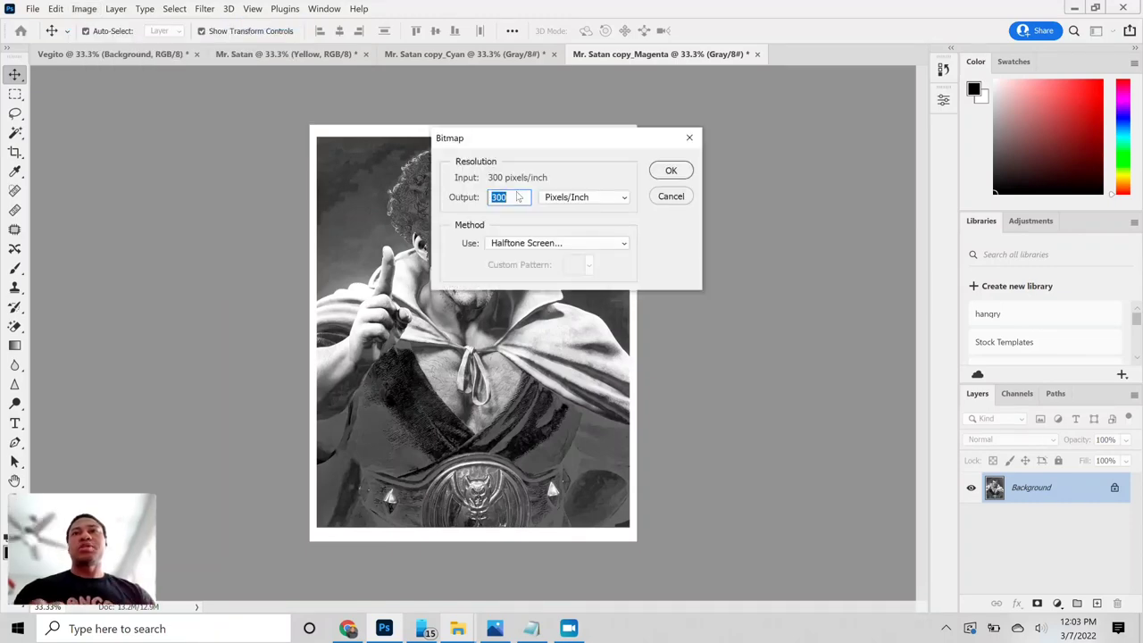
pyautogui.click(663, 169)
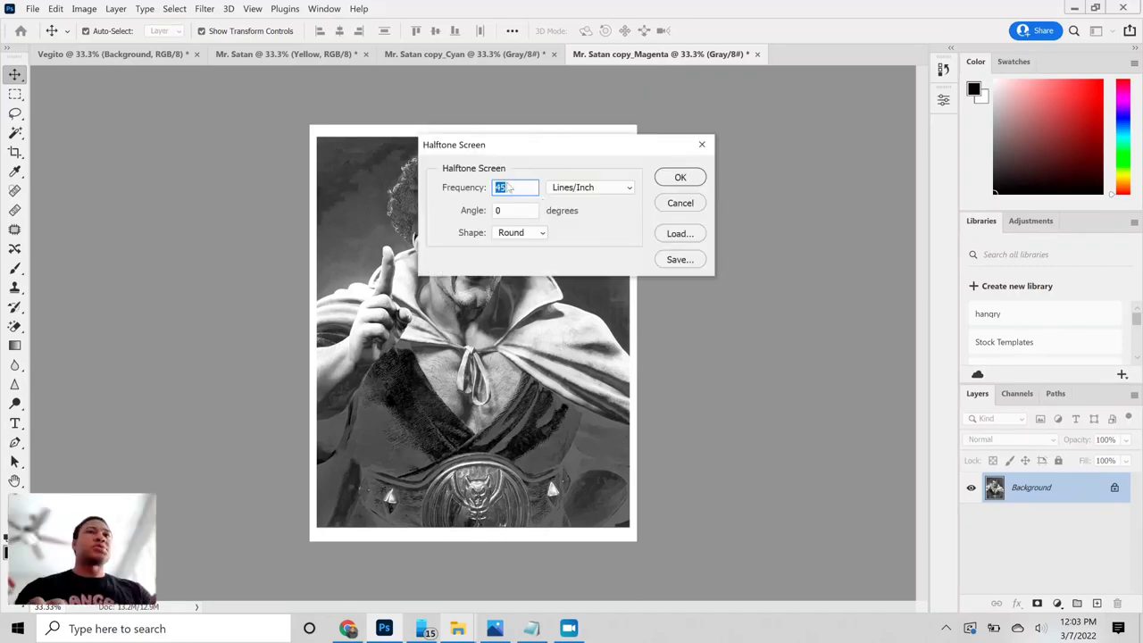
# Set the halftone screen to 45 lines per inch, 25° angle, round dots.
pyautogui.click(507, 211)
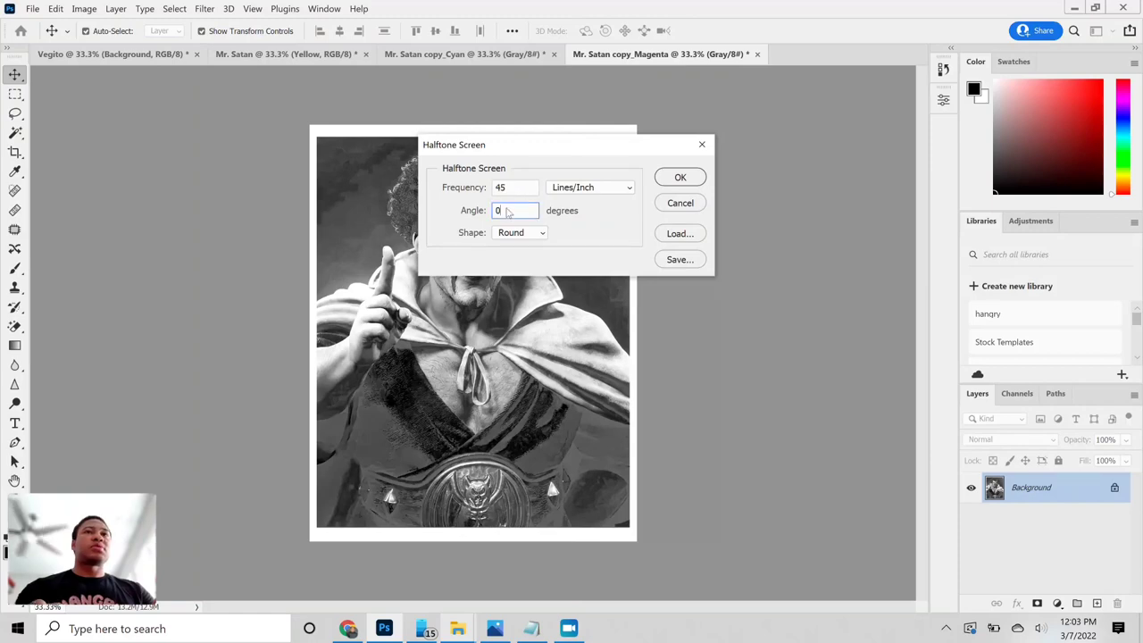
pyautogui.write('25')
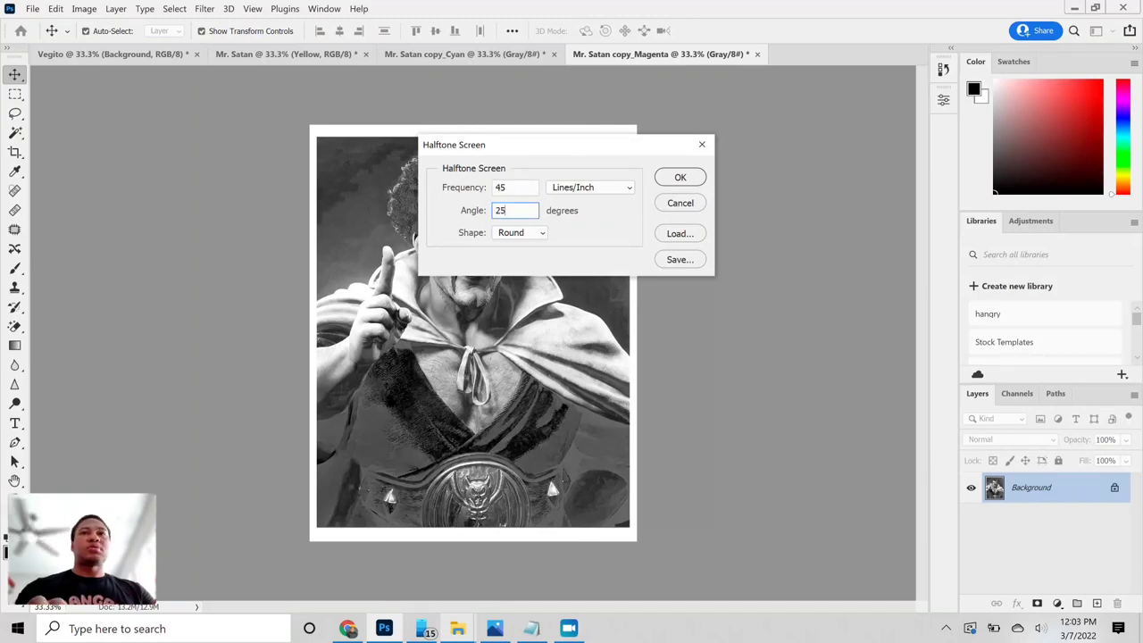
pyautogui.click(681, 178)
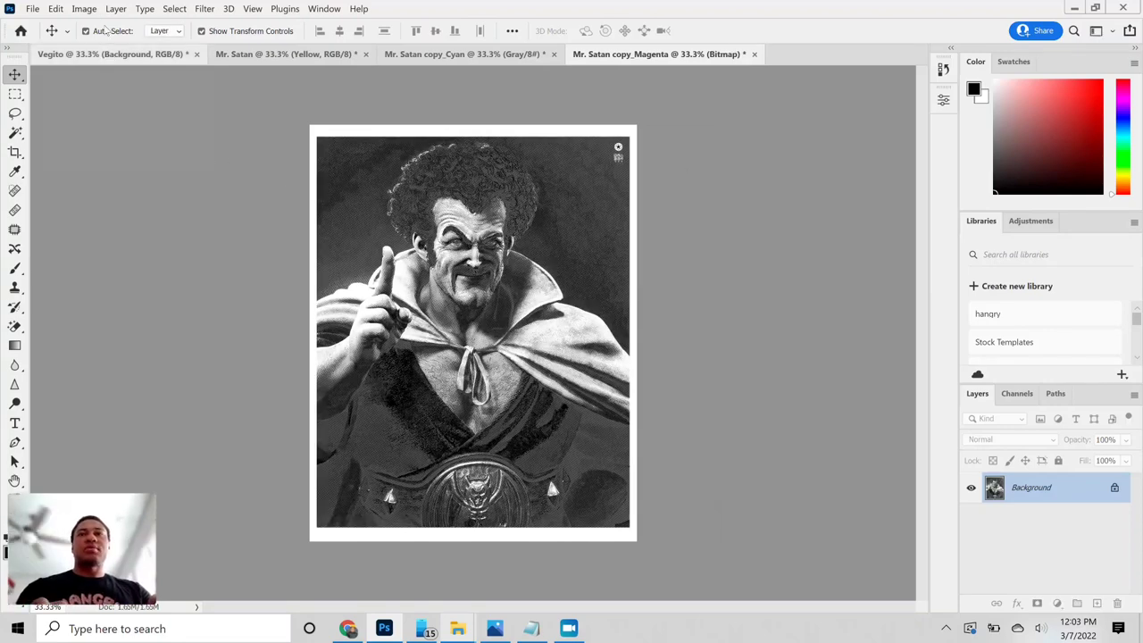
pyautogui.click(84, 9)
# Convert the Magenta bitmap to Grayscale at size ratio 1, then to RGB Color.
pyautogui.moveTo(144, 24)
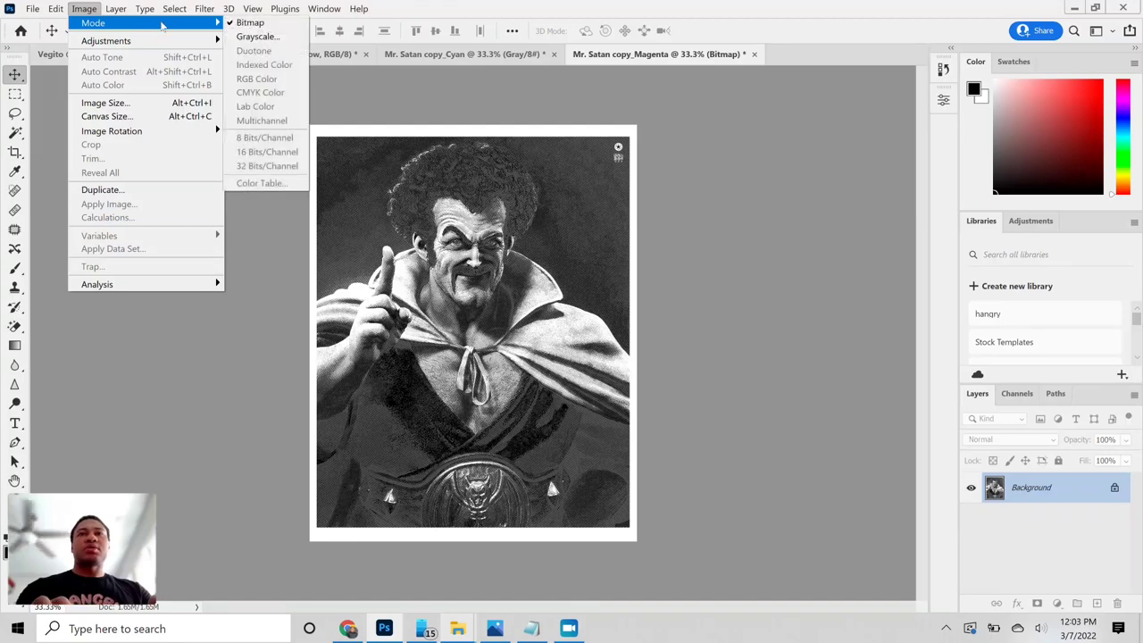
pyautogui.click(239, 38)
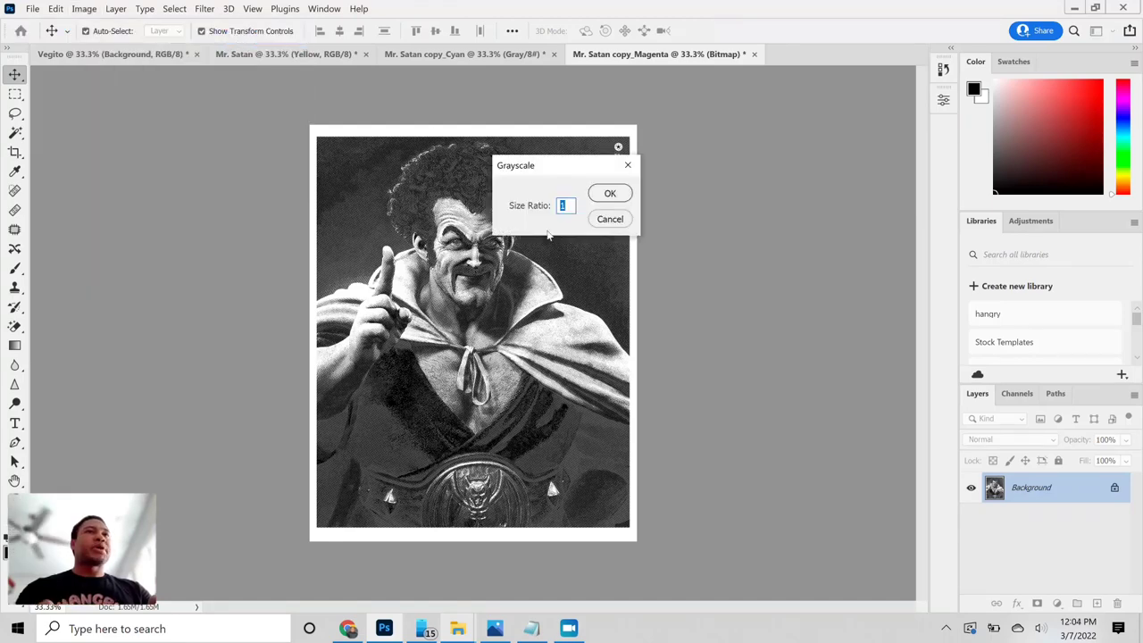
pyautogui.click(612, 193)
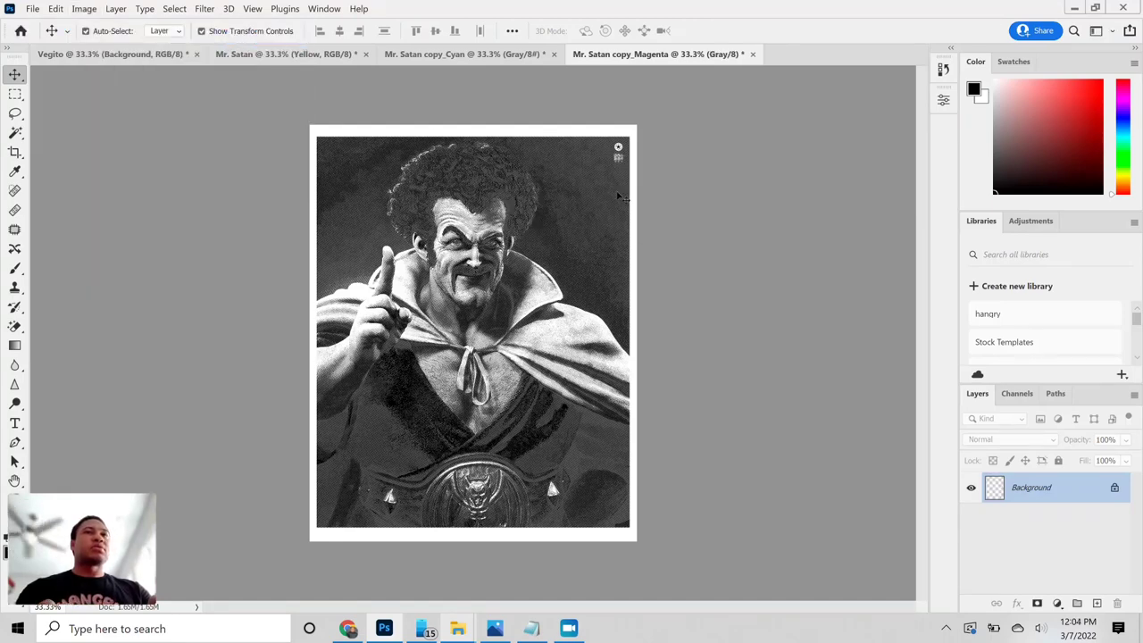
pyautogui.click(84, 9)
pyautogui.moveTo(84, 23)
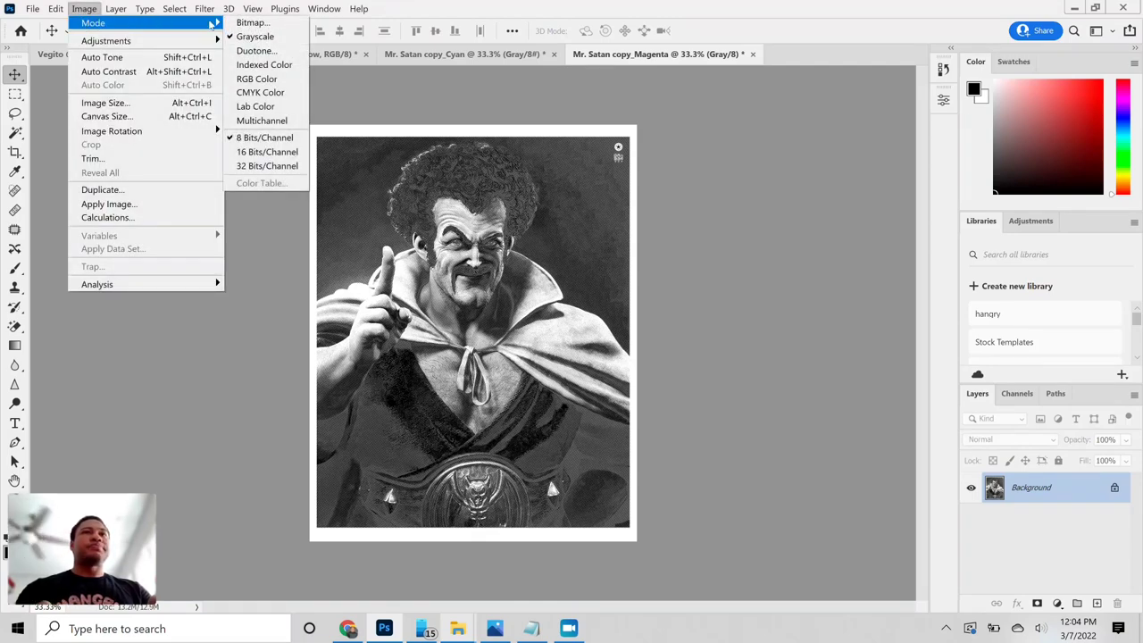
pyautogui.click(250, 80)
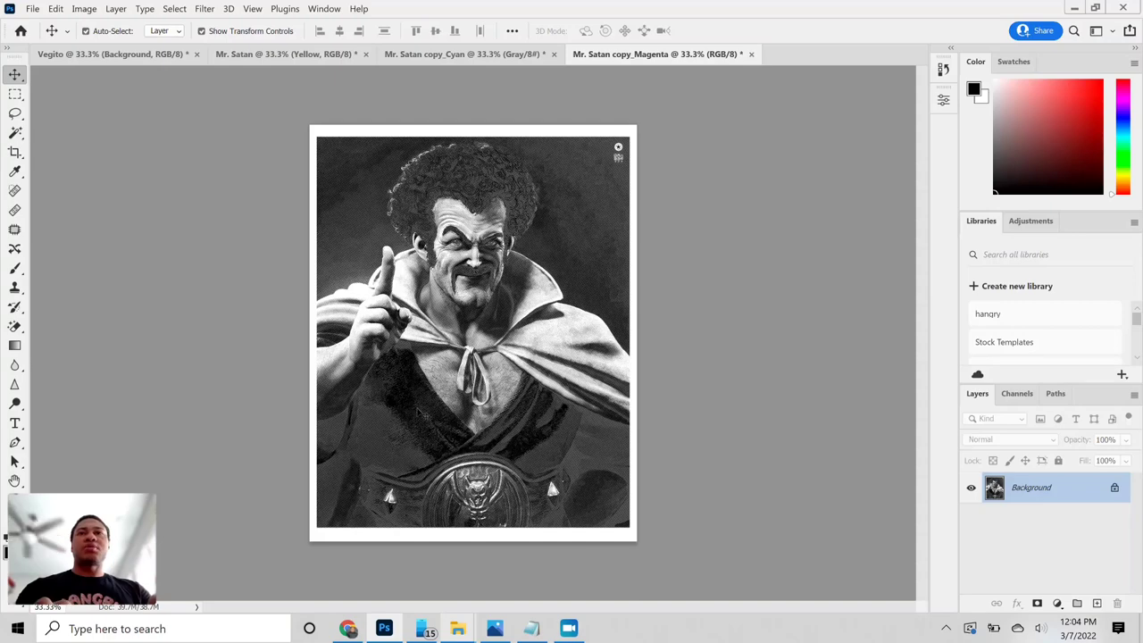
pyautogui.click(174, 9)
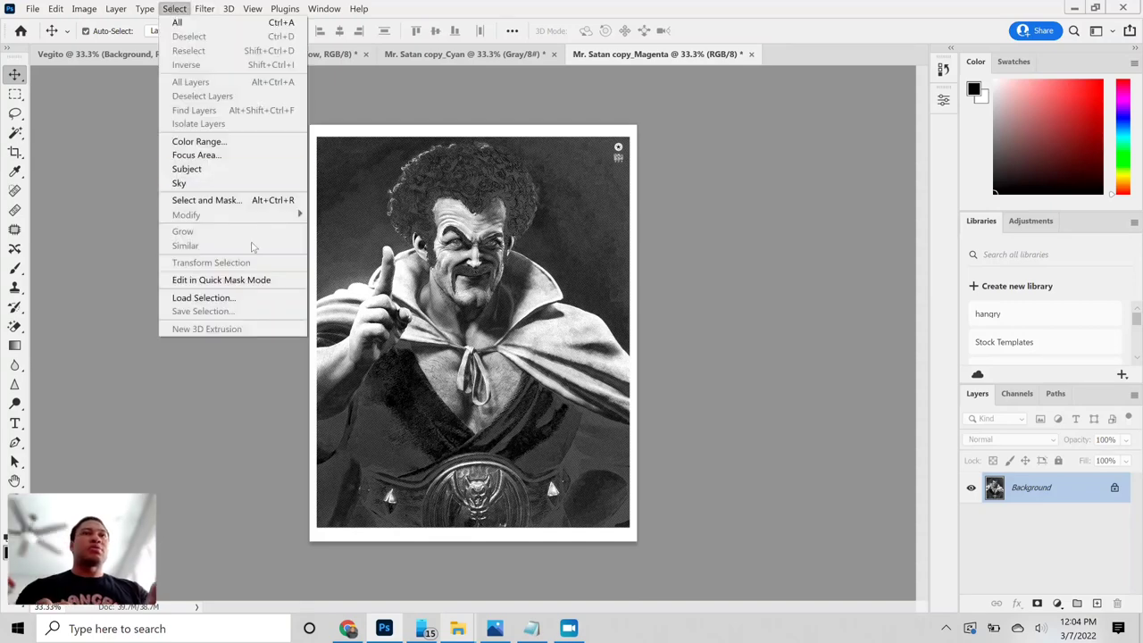
# Select the halftone dots with Color Range, Sampled Colors at fuzziness 200.
pyautogui.click(229, 140)
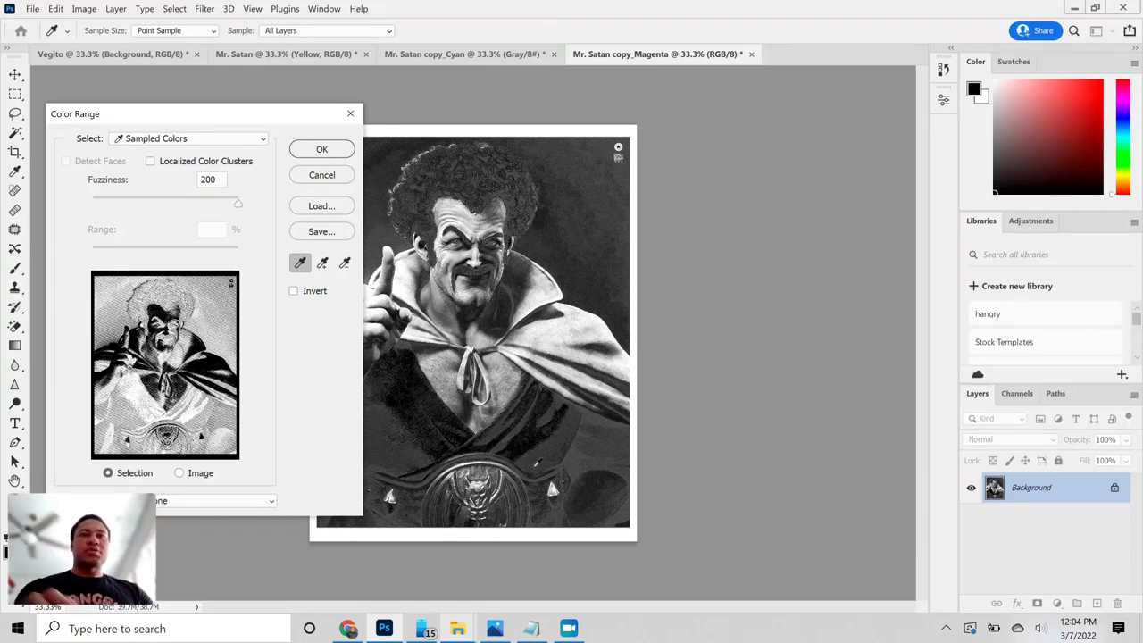
pyautogui.hotkey('ctrl', '+')
pyautogui.hotkey('ctrl', '+')
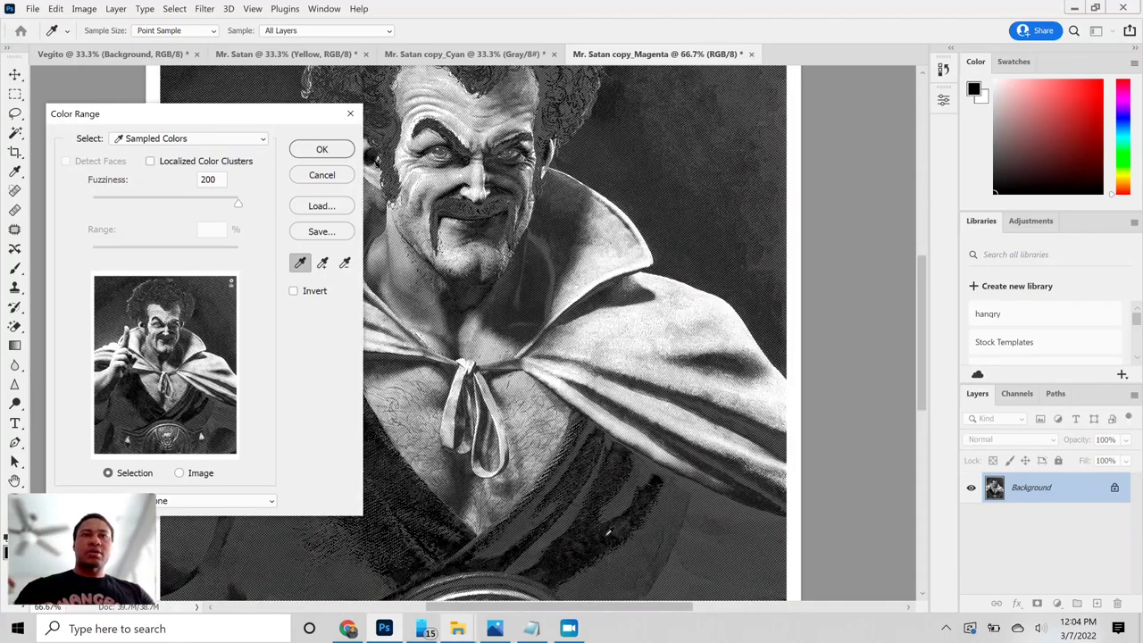
pyautogui.hotkey('ctrl', '+')
pyautogui.hotkey('ctrl', '+')
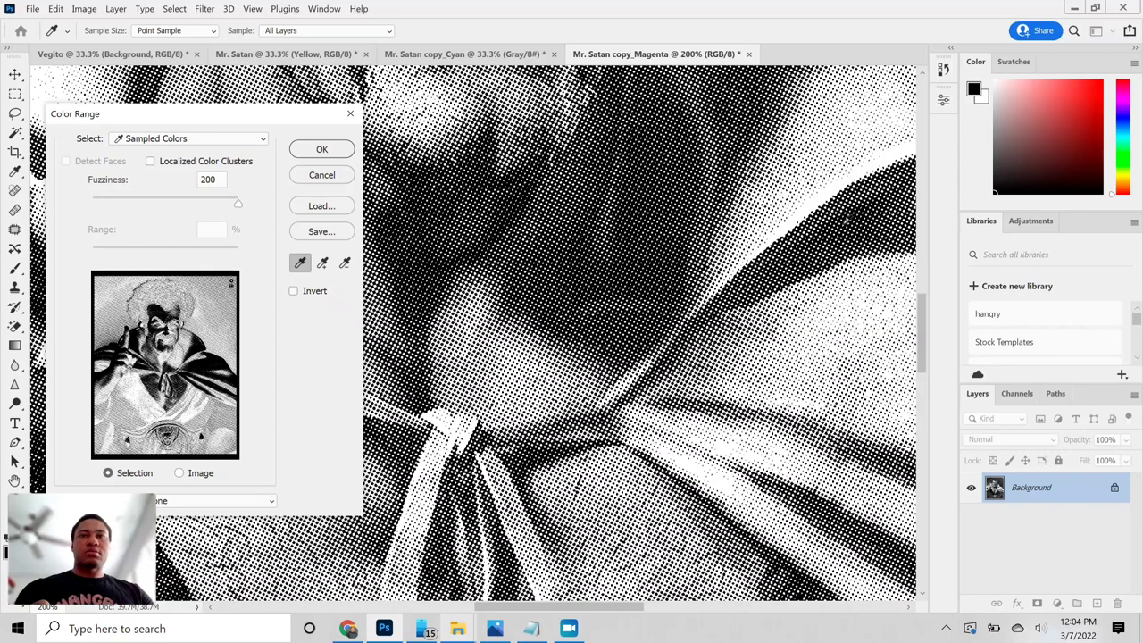
pyautogui.hotkey('ctrl', '+')
pyautogui.hotkey('ctrl', '+')
pyautogui.hotkey('ctrl', '+')
pyautogui.hotkey('ctrl', '+')
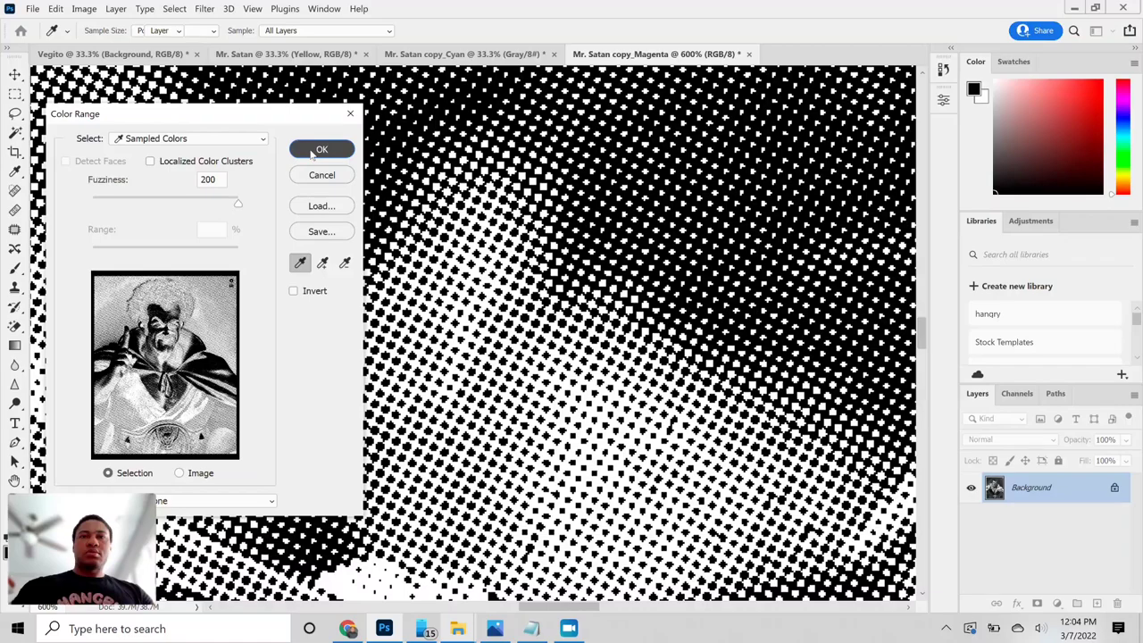
pyautogui.click(315, 150)
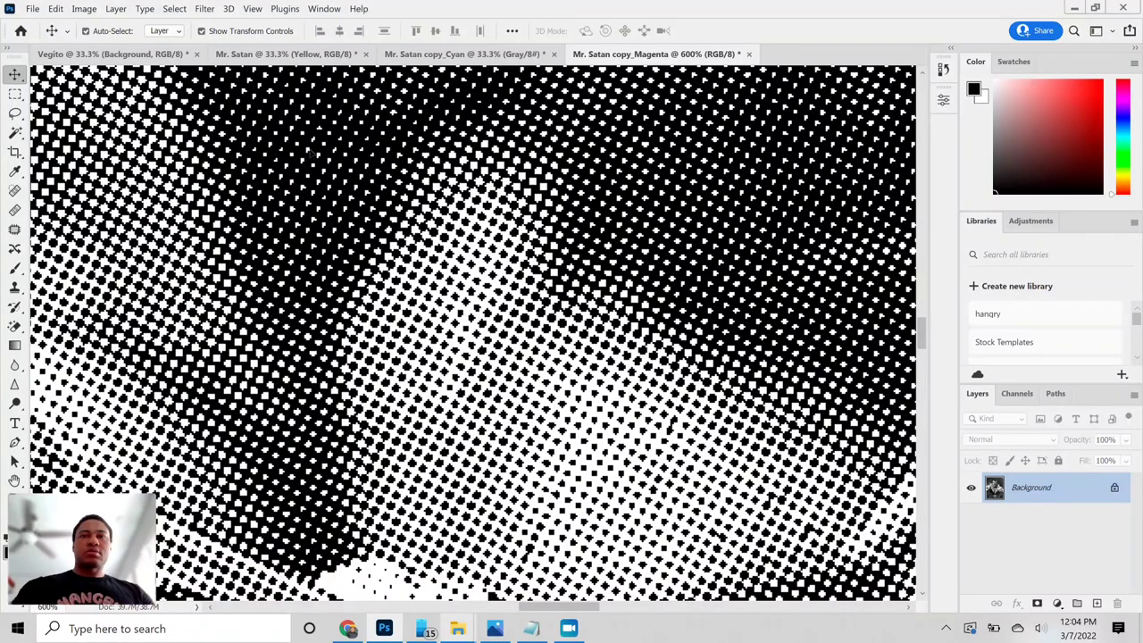
# Fill the selected dots with magenta, C 0, M 100, Y 0, K 0.
pyautogui.click(56, 8)
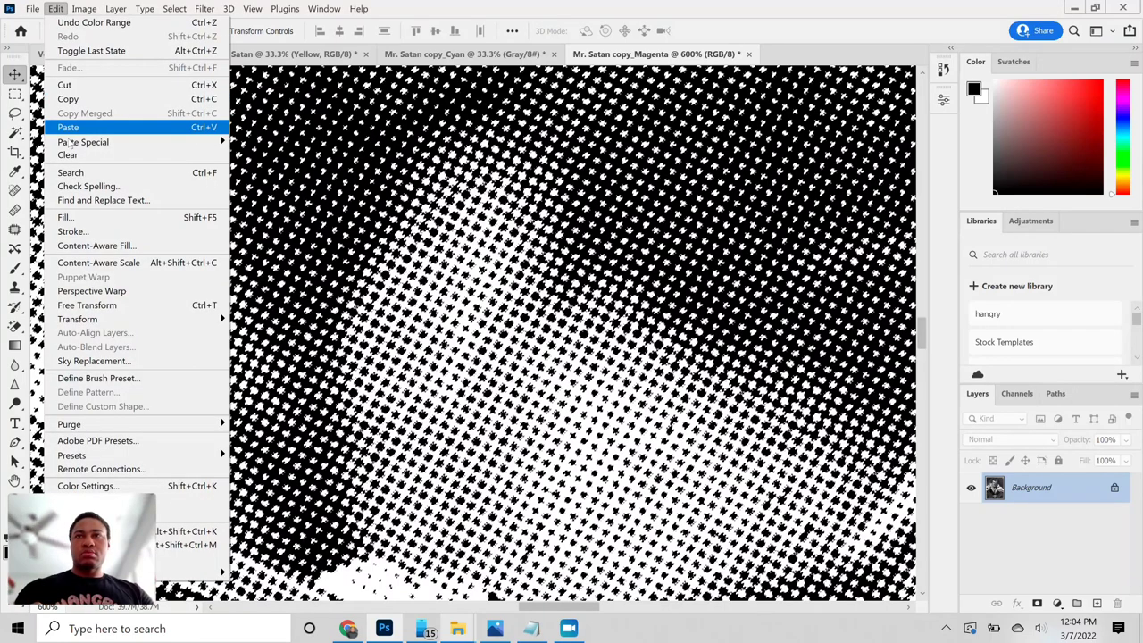
pyautogui.click(70, 217)
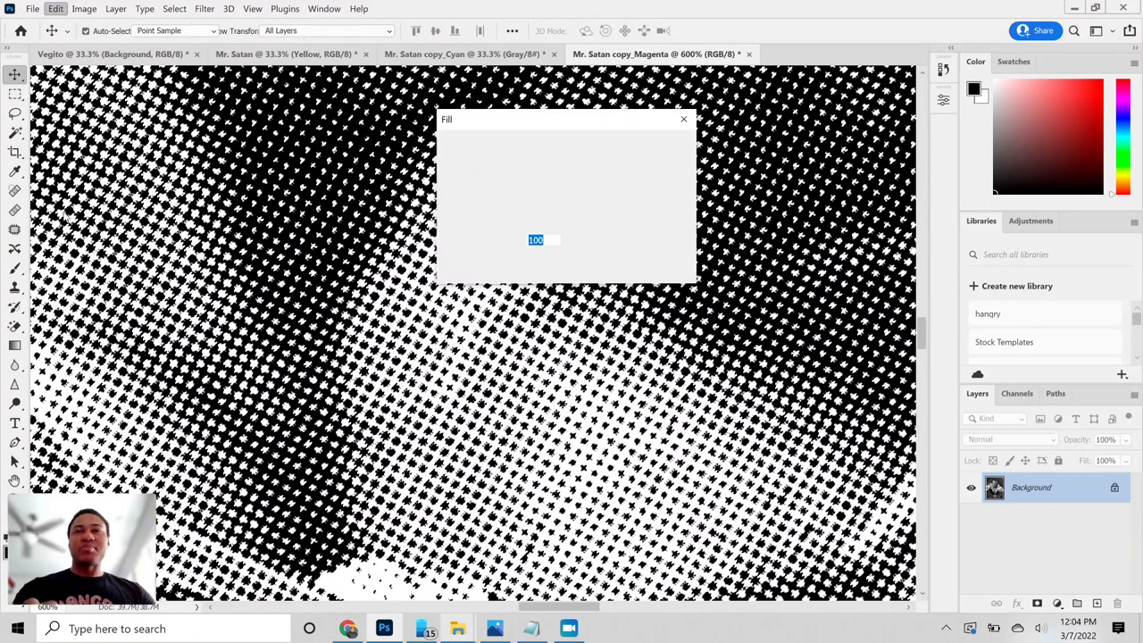
pyautogui.click(582, 151)
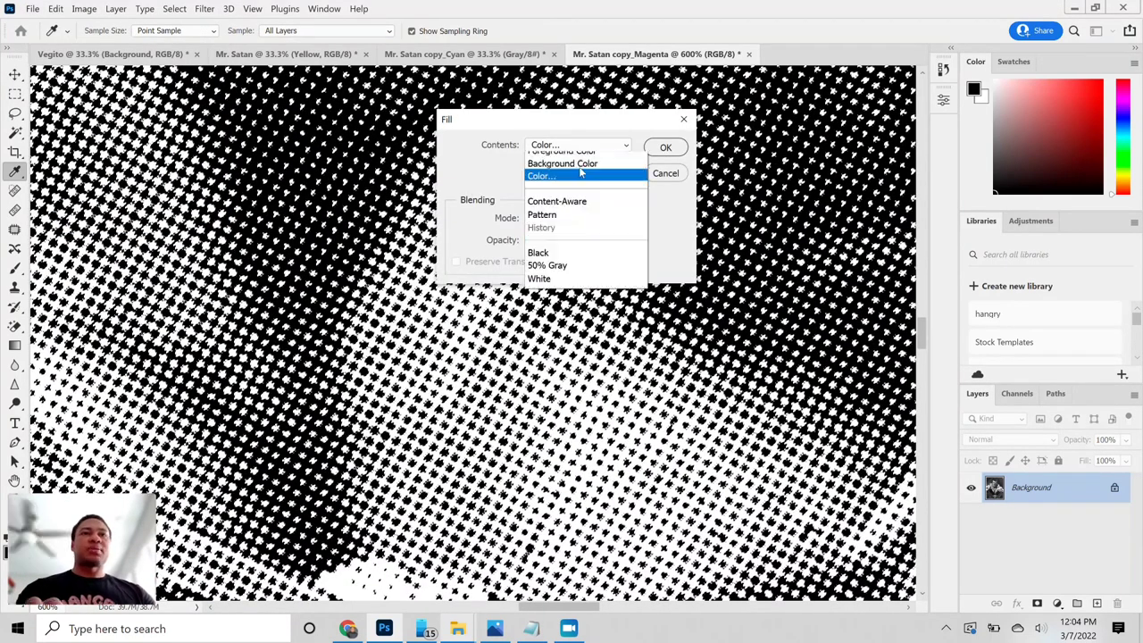
pyautogui.click(582, 180)
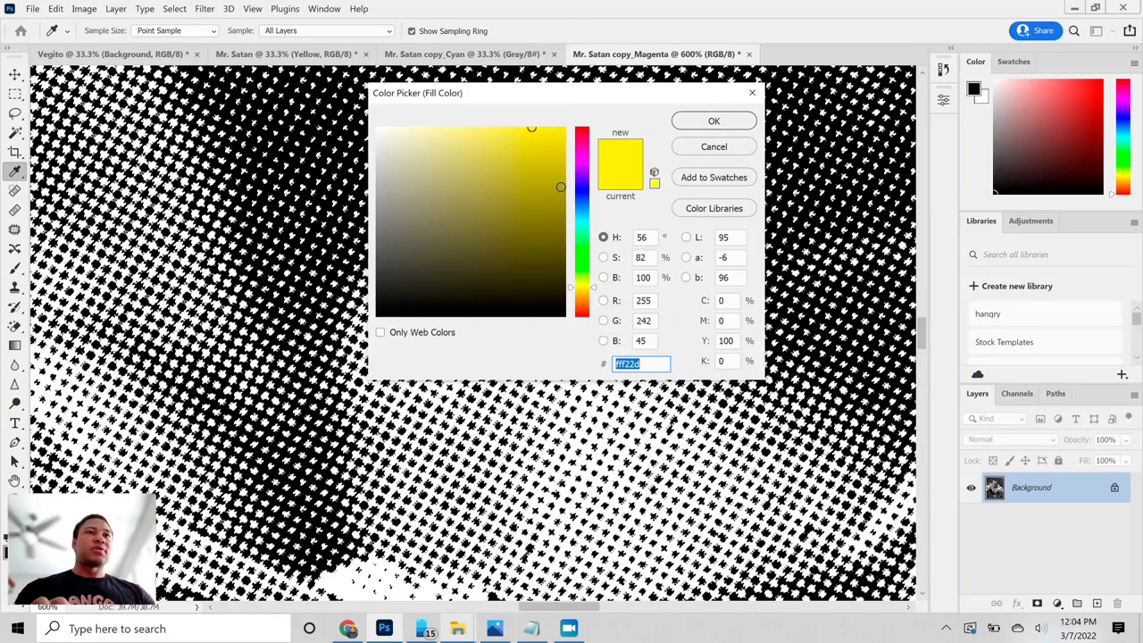
pyautogui.click(727, 340)
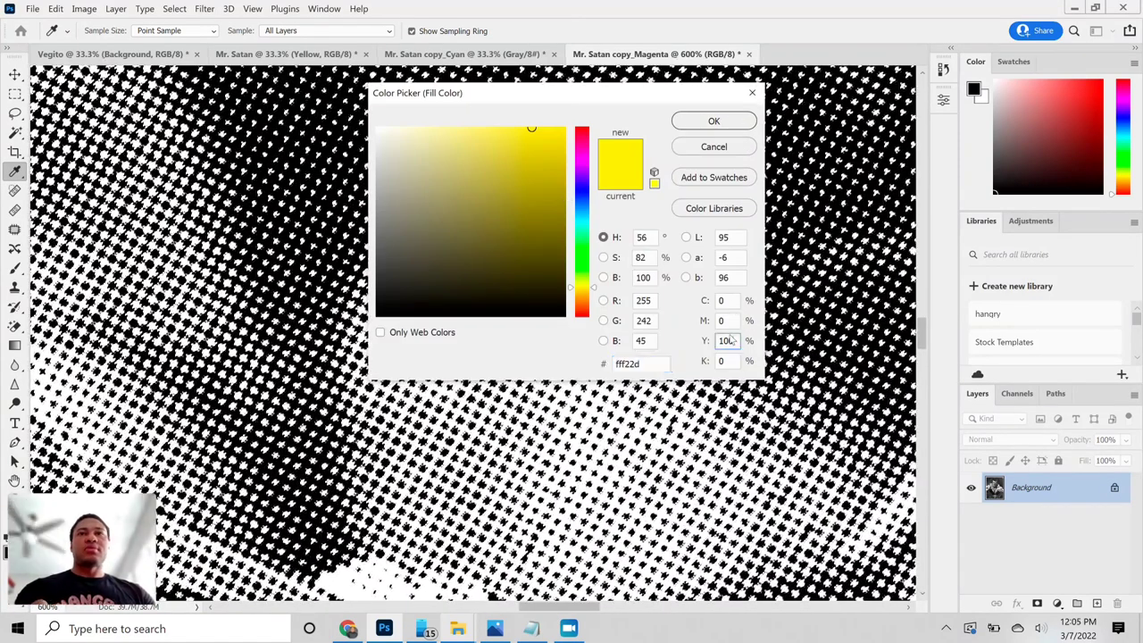
pyautogui.doubleClick(728, 340)
pyautogui.write('0')
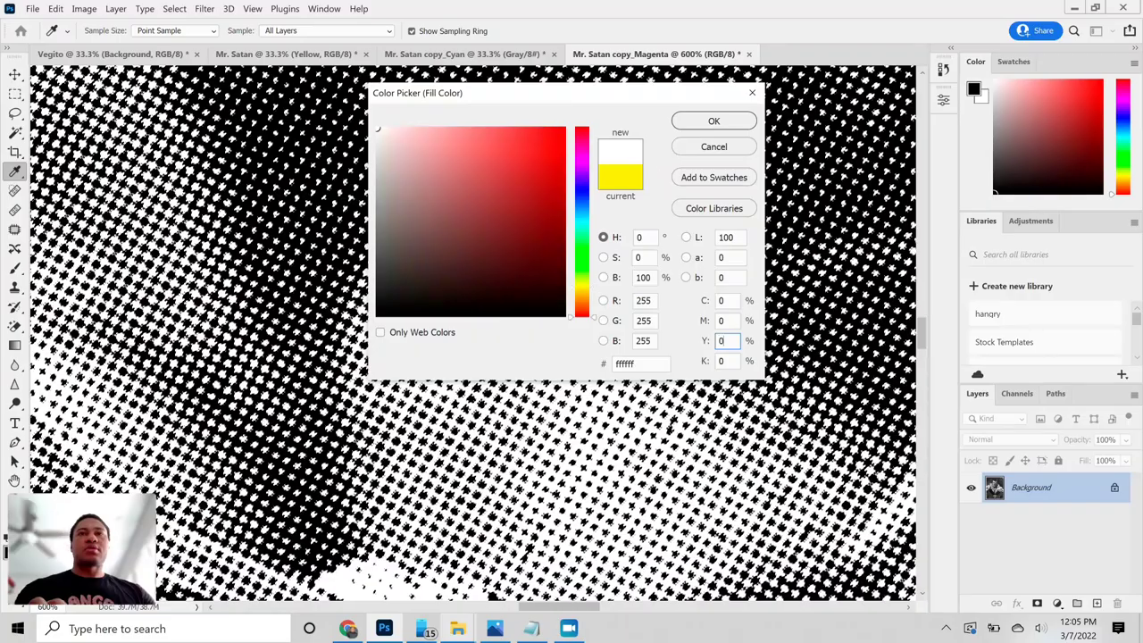
pyautogui.click(725, 320)
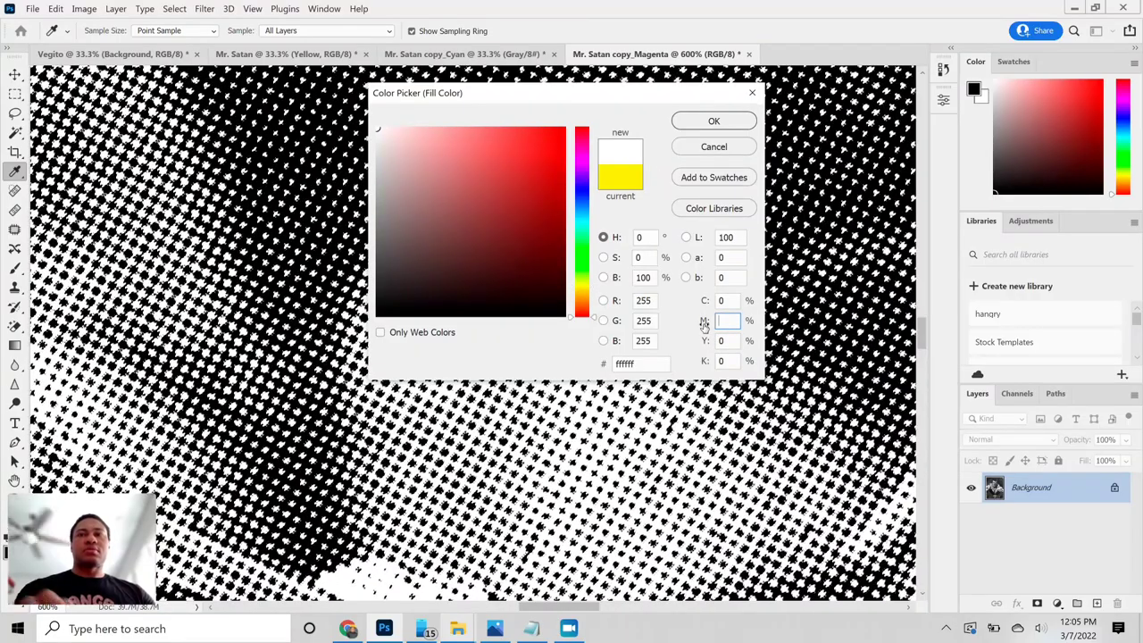
pyautogui.write('100')
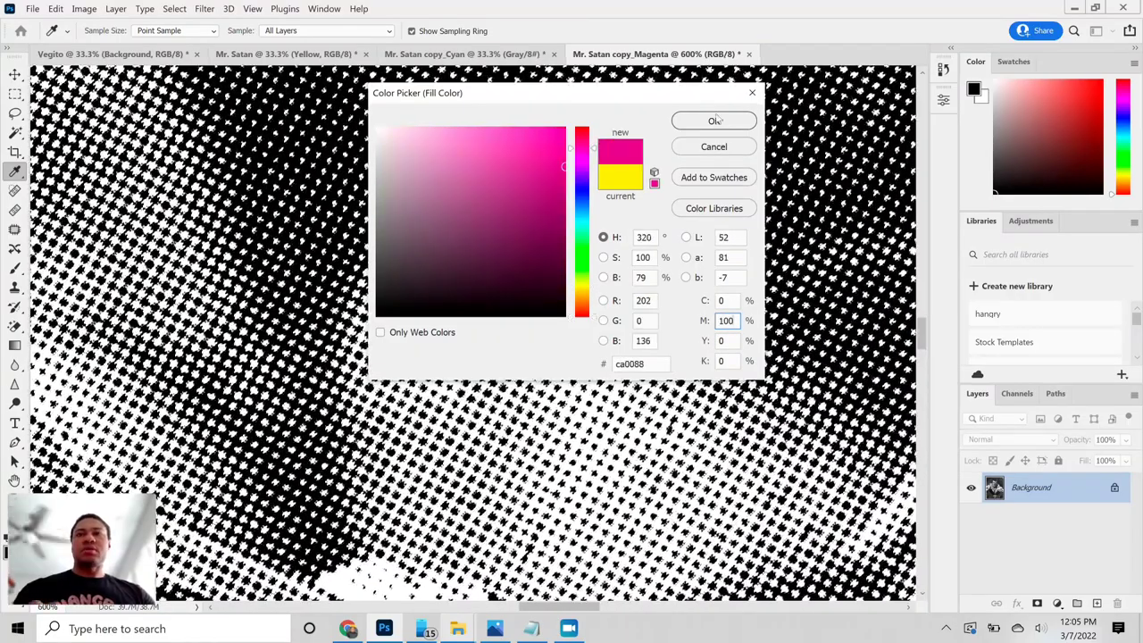
pyautogui.click(714, 120)
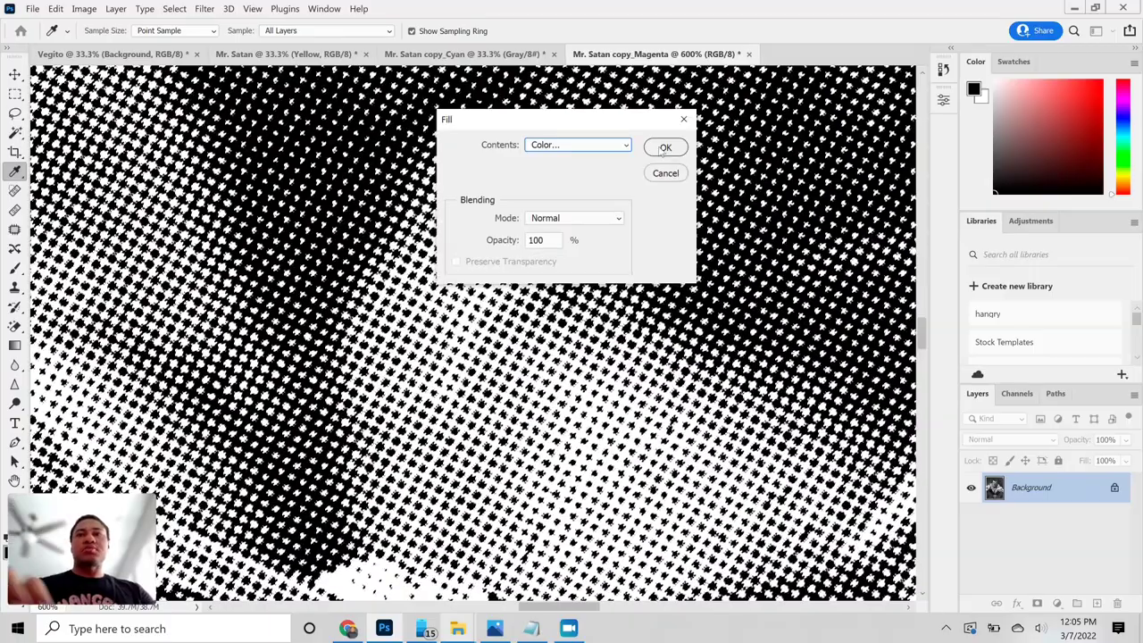
pyautogui.click(664, 149)
pyautogui.press('v')
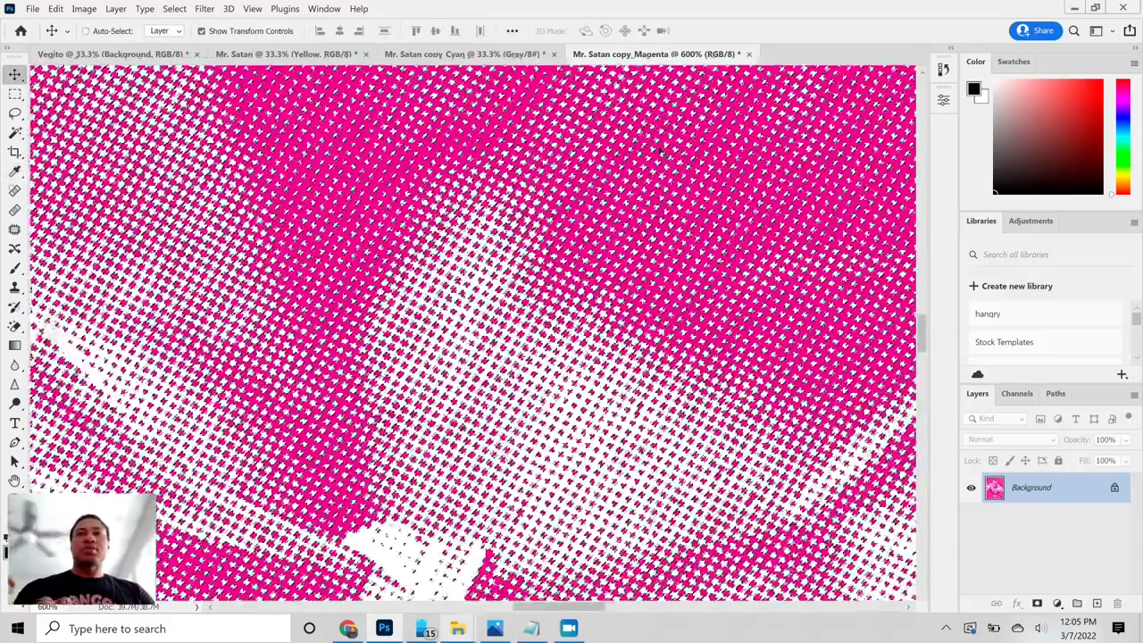
# Cut the magenta halftone and paste it into Mr. Satan as a layer named Magenta.
pyautogui.scroll(-12, 664, 149)
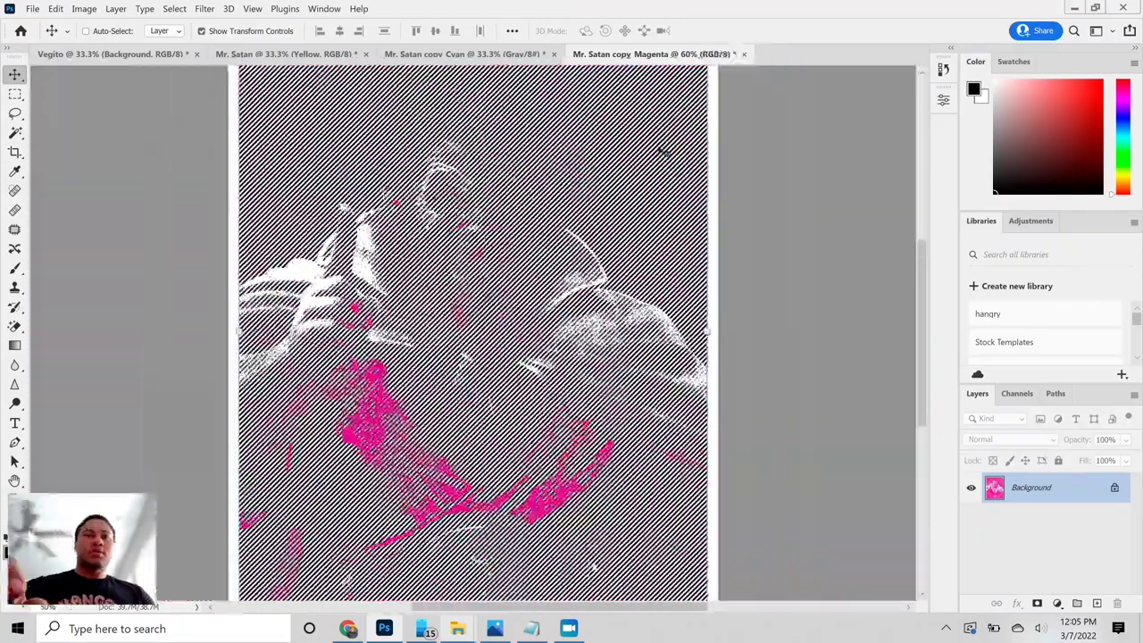
pyautogui.scroll(-2, 664, 150)
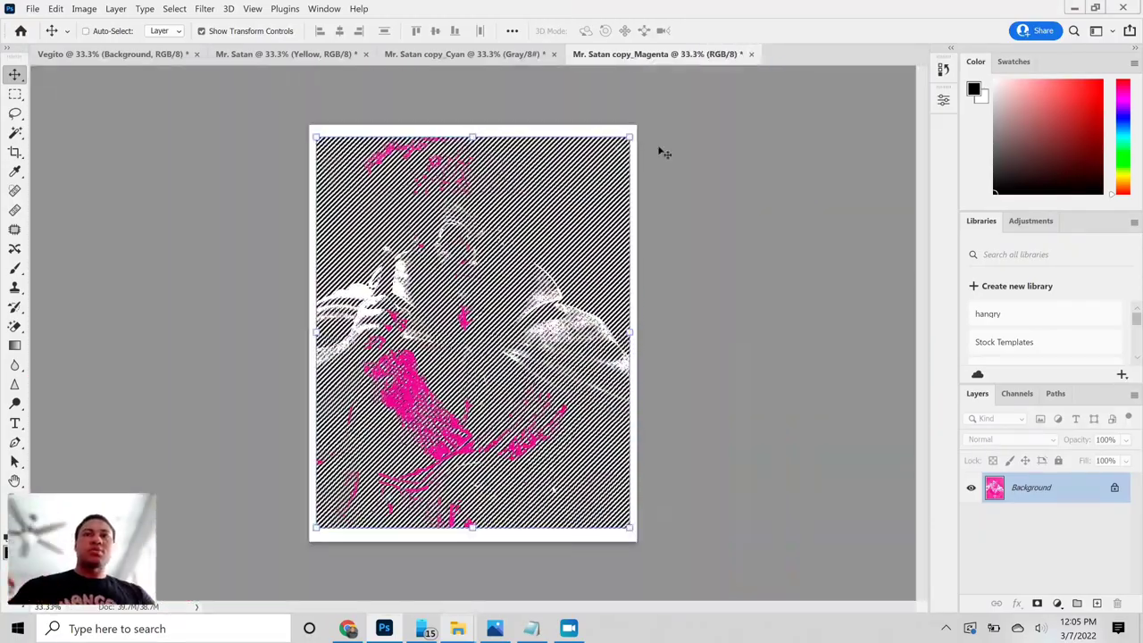
pyautogui.hotkey('ctrl', 'z')
pyautogui.hotkey('ctrl', 'z')
pyautogui.hotkey('ctrl', 'z')
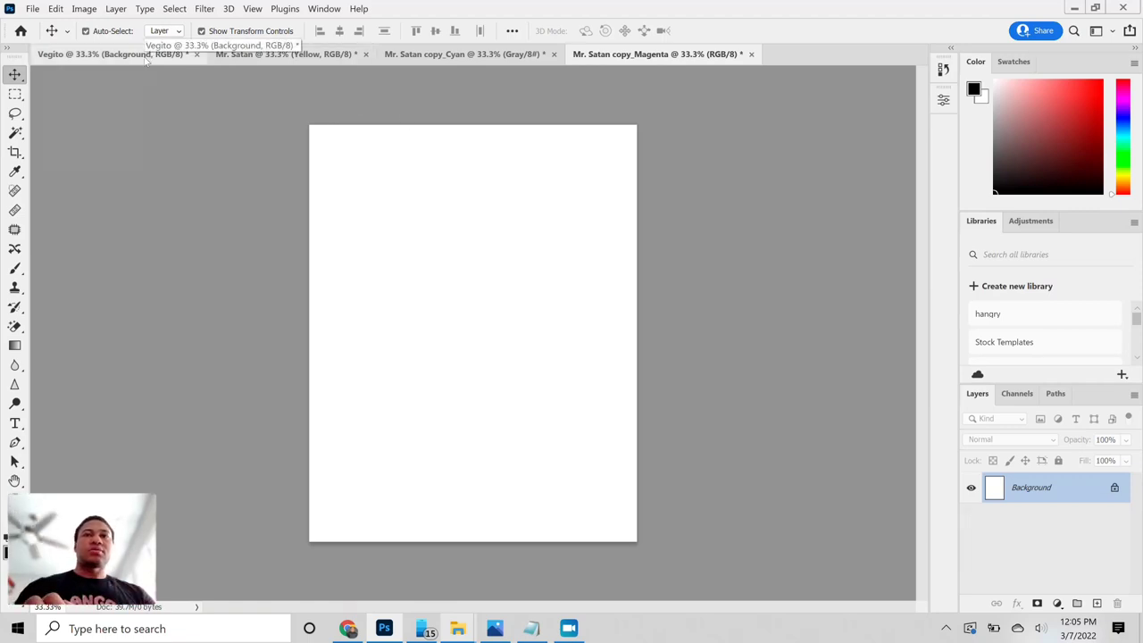
pyautogui.click(286, 54)
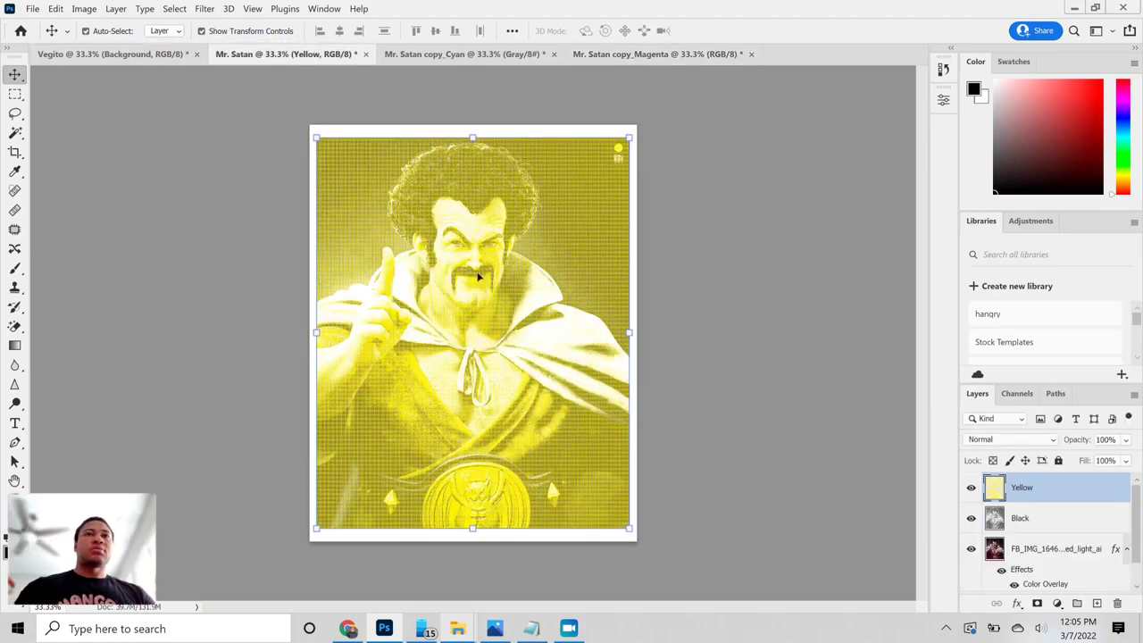
pyautogui.press('ctrl')
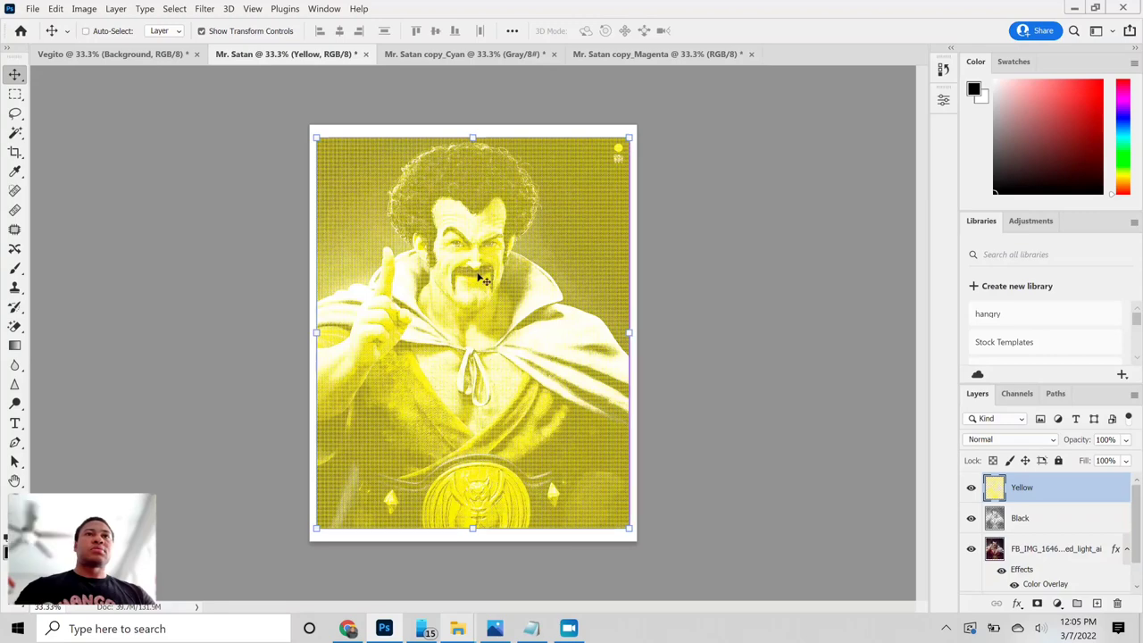
pyautogui.hotkey('ctrl', 'v')
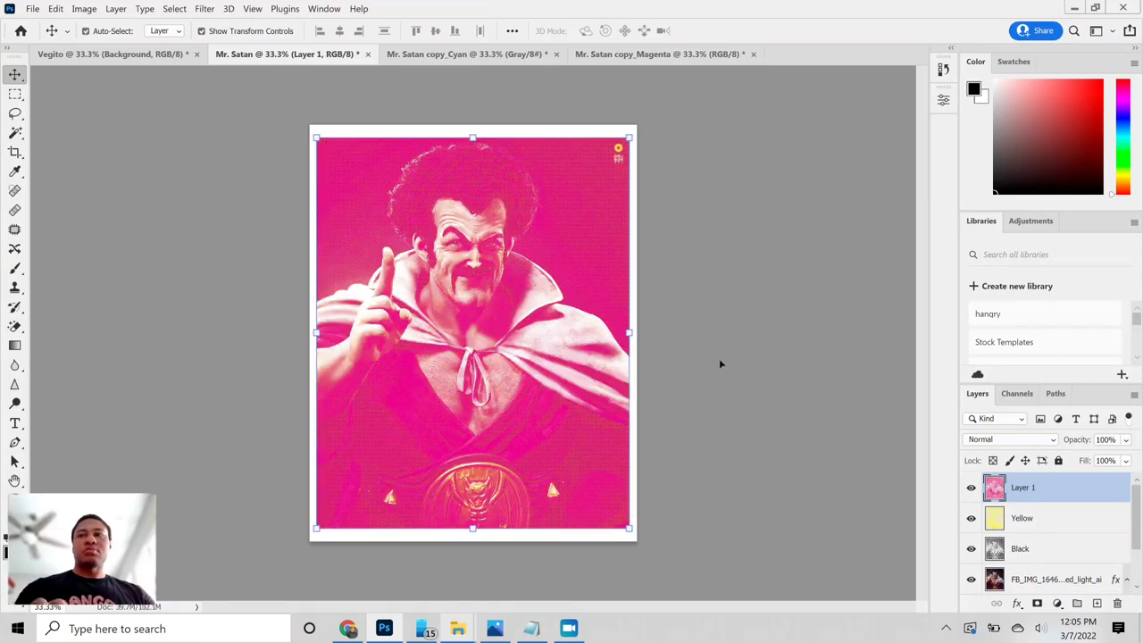
pyautogui.doubleClick(1023, 488)
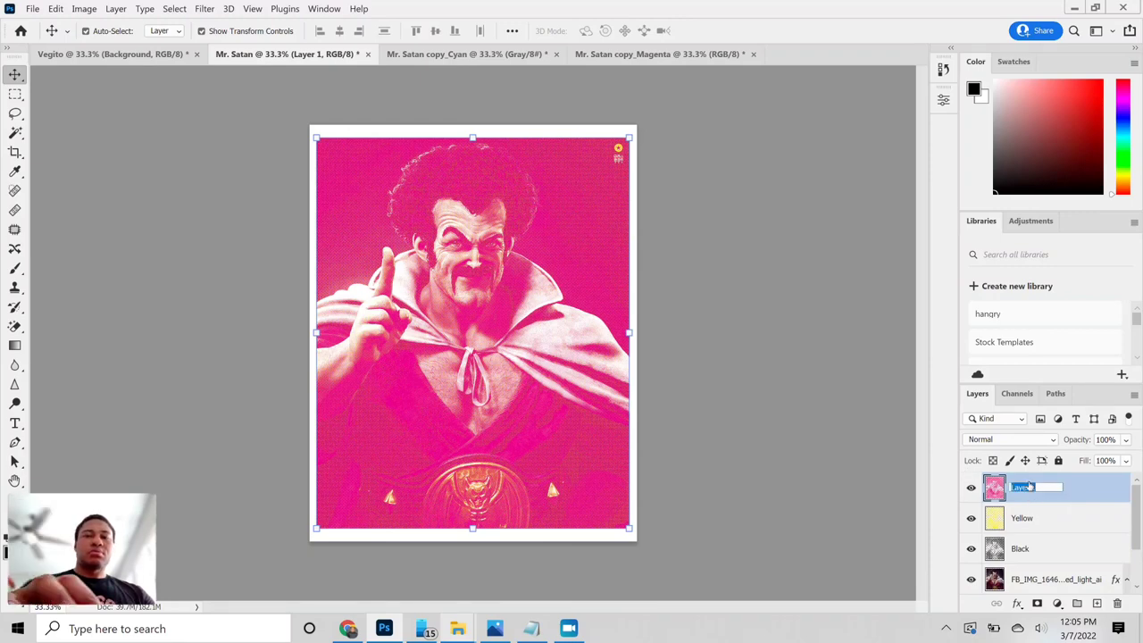
pyautogui.press('BackSpace')
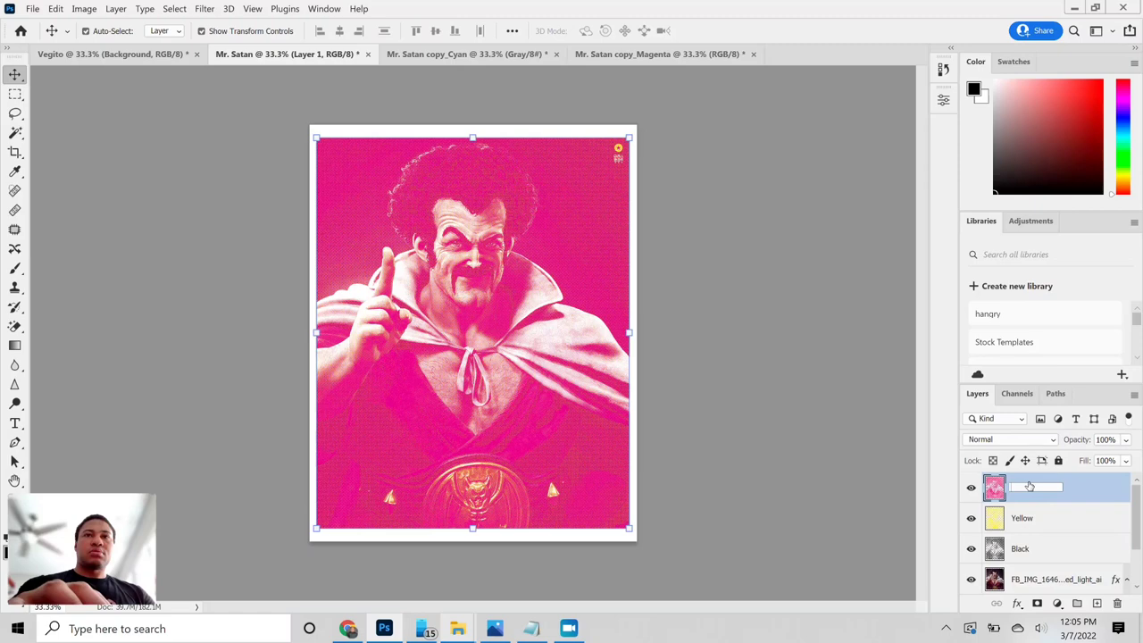
pyautogui.write('Magenta')
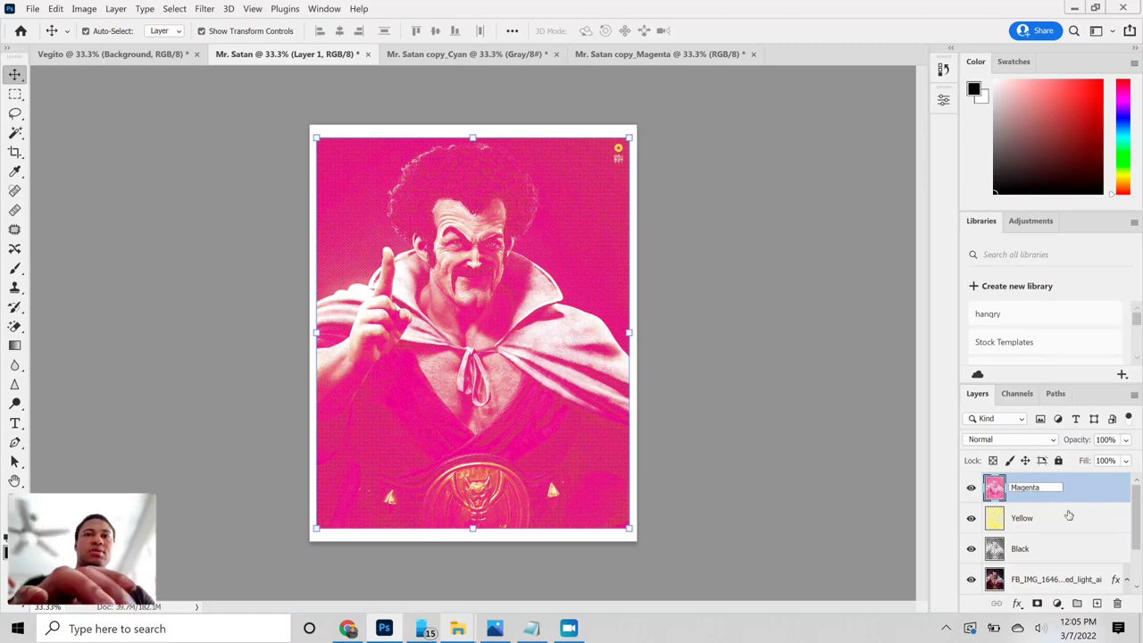
pyautogui.press('Return')
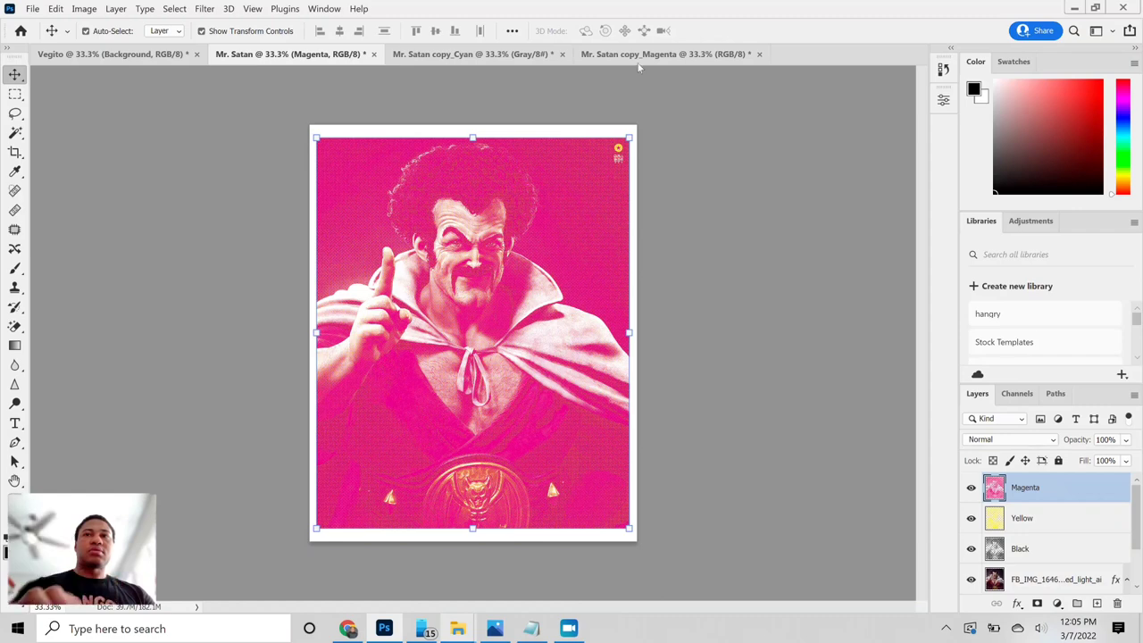
# Close the emptied copy_Magenta document without saving.
pyautogui.click(696, 56)
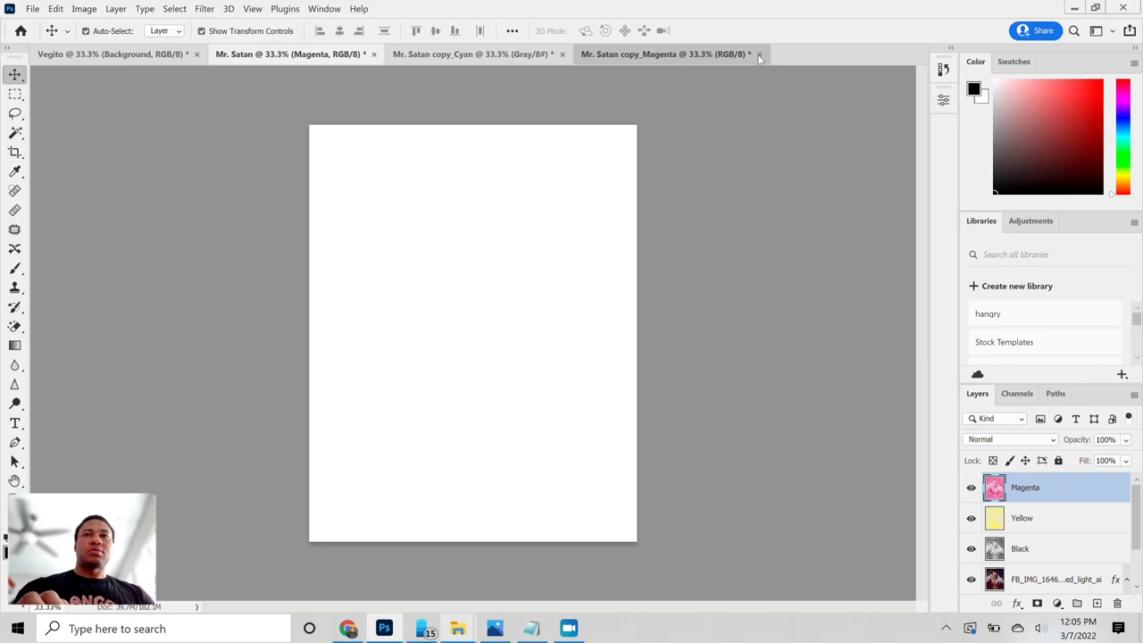
pyautogui.click(759, 55)
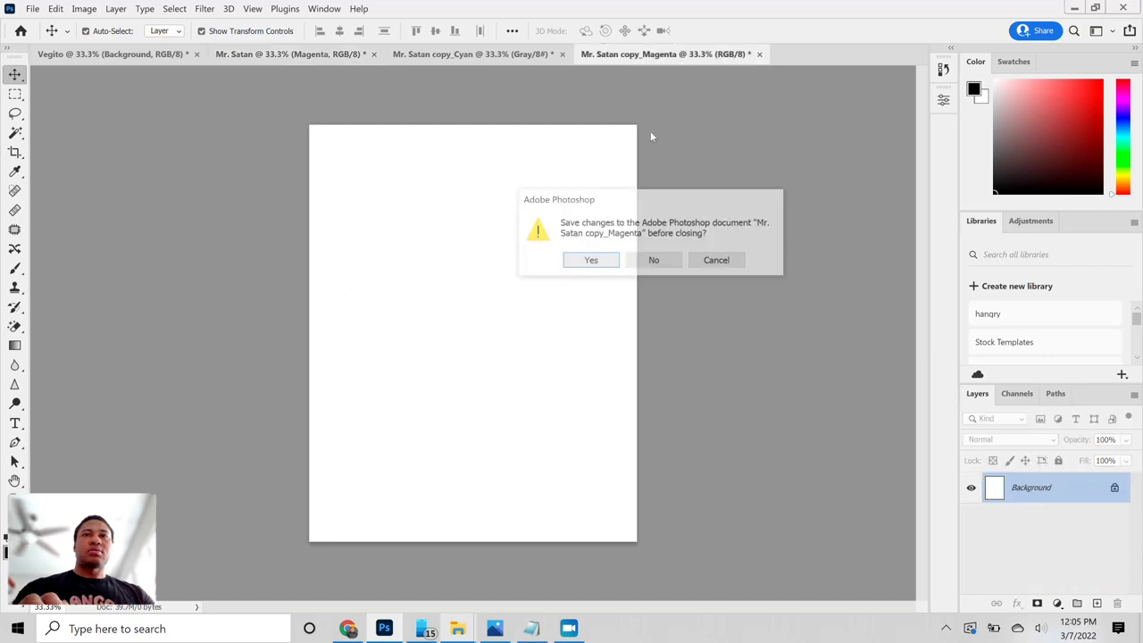
pyautogui.click(651, 257)
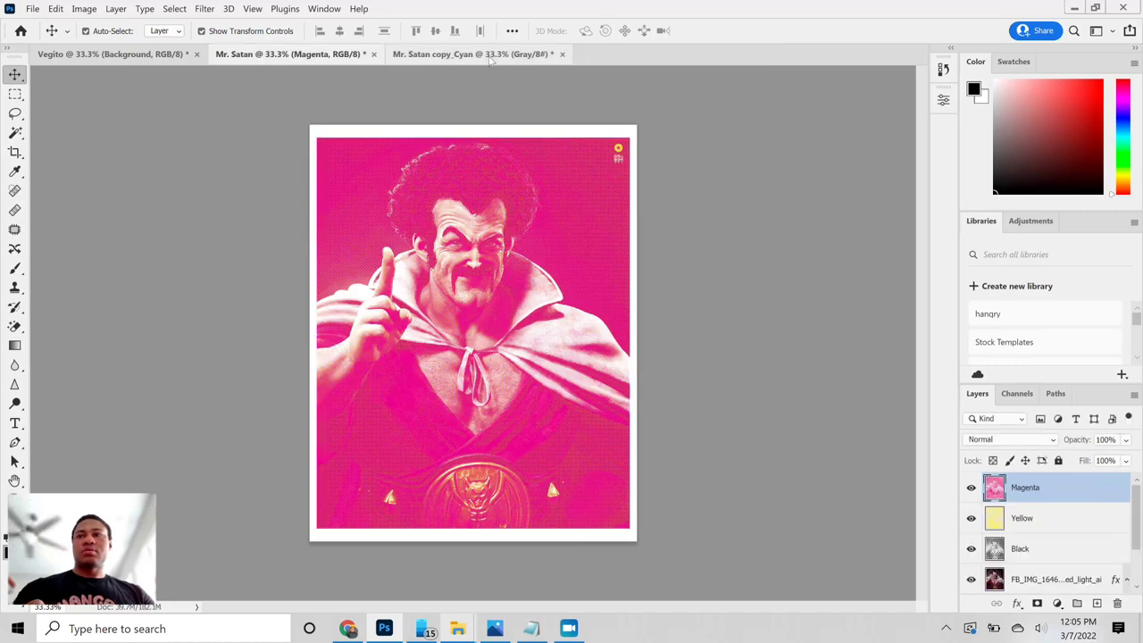
# Convert the copy_Cyan document to Bitmap at 300 pixels/inch with Halftone Screen.
pyautogui.click(489, 53)
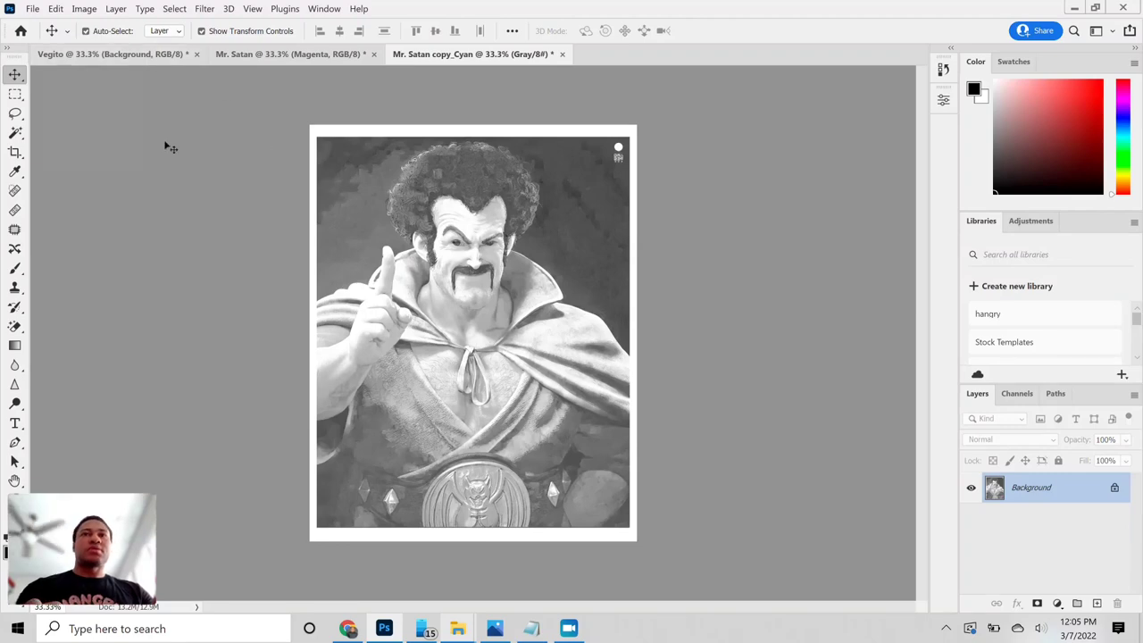
pyautogui.click(82, 8)
pyautogui.click(83, 9)
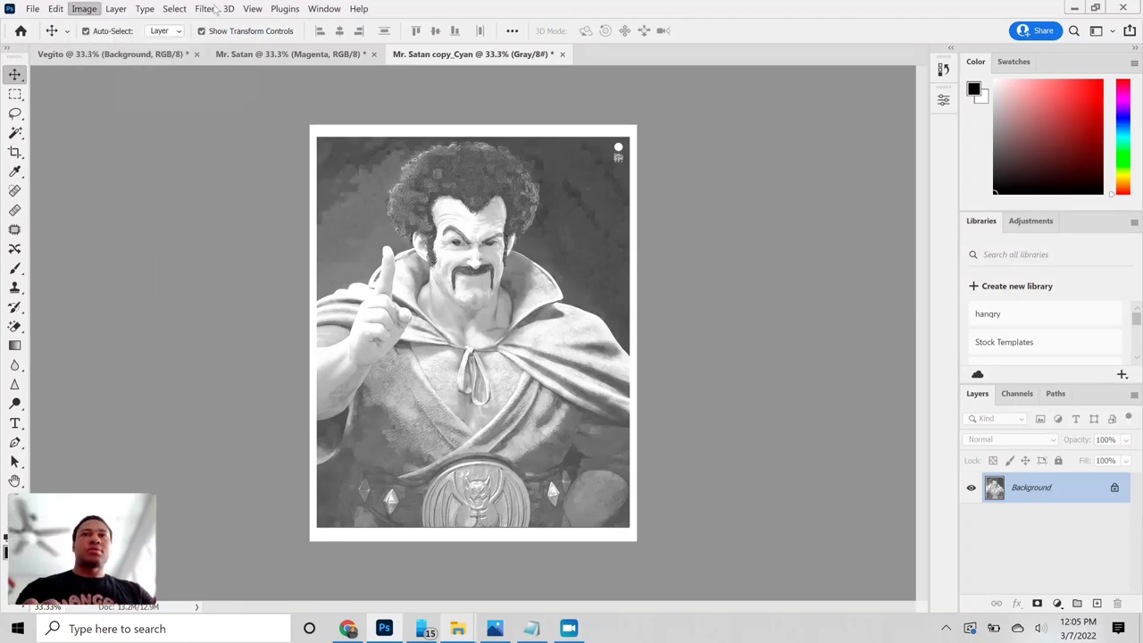
pyautogui.click(92, 9)
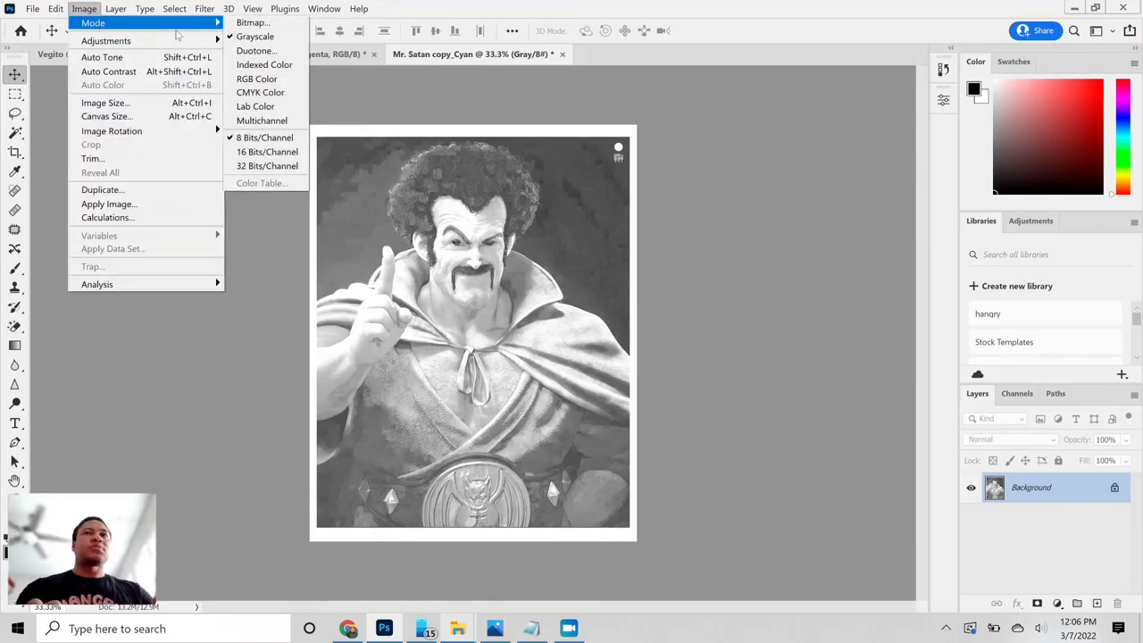
pyautogui.moveTo(221, 24)
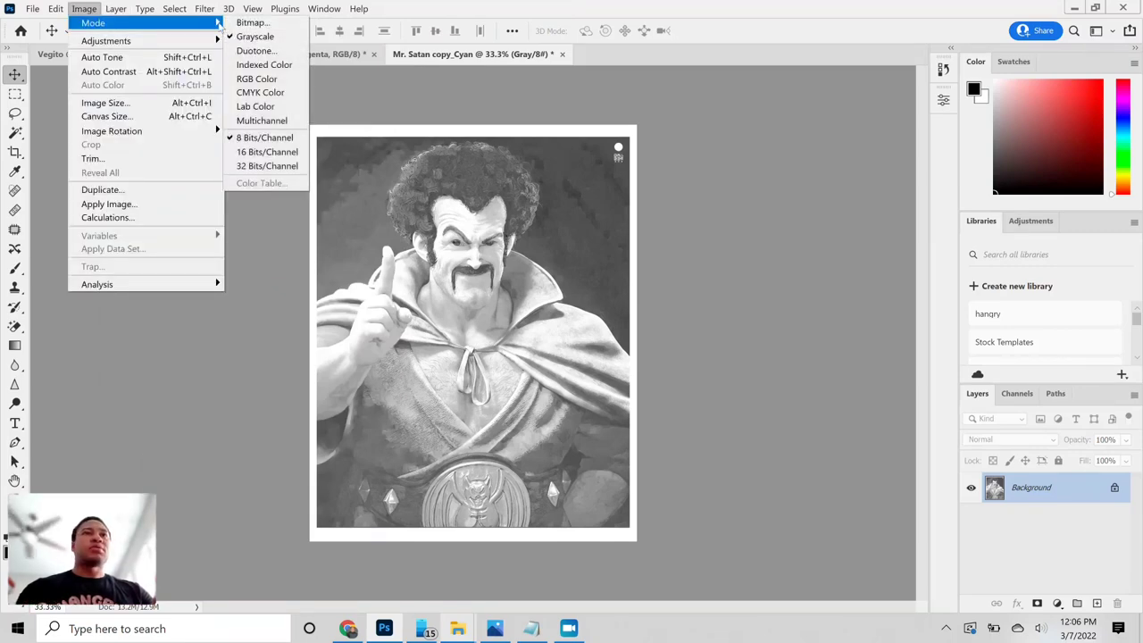
pyautogui.click(235, 25)
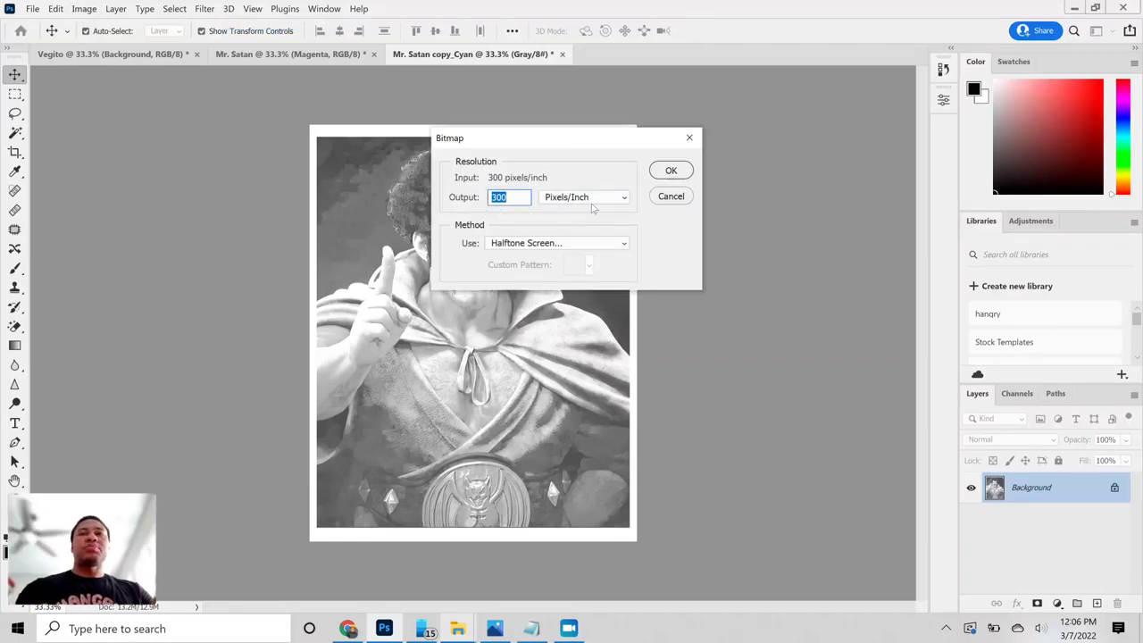
pyautogui.click(670, 170)
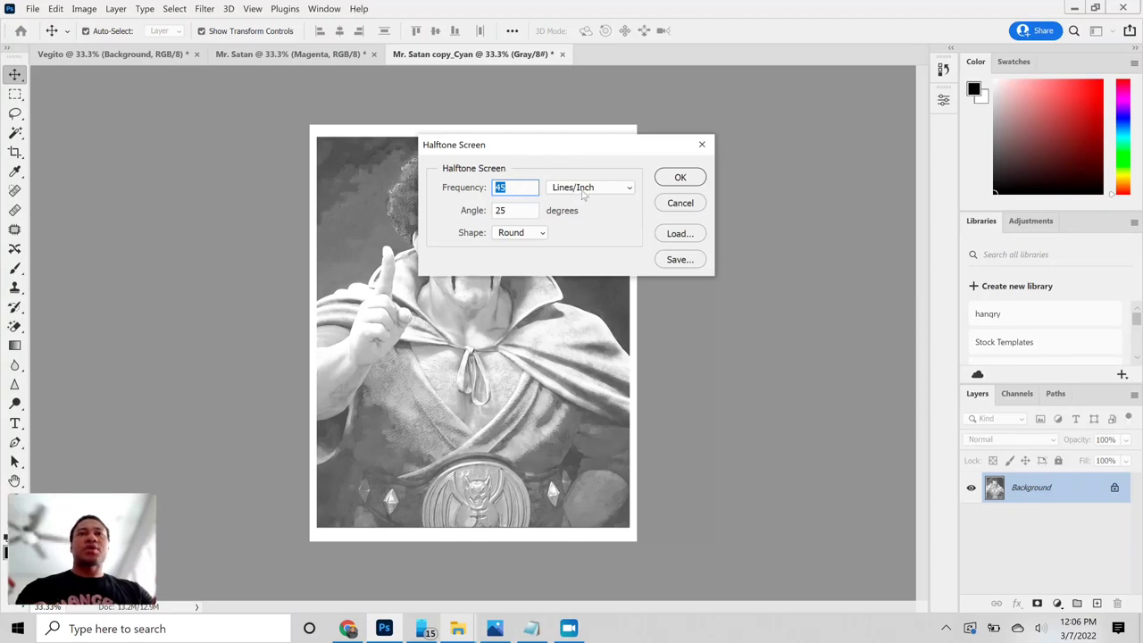
# Set the halftone screen to 45 lines per inch, 75° angle, round dots.
pyautogui.press('Tab')
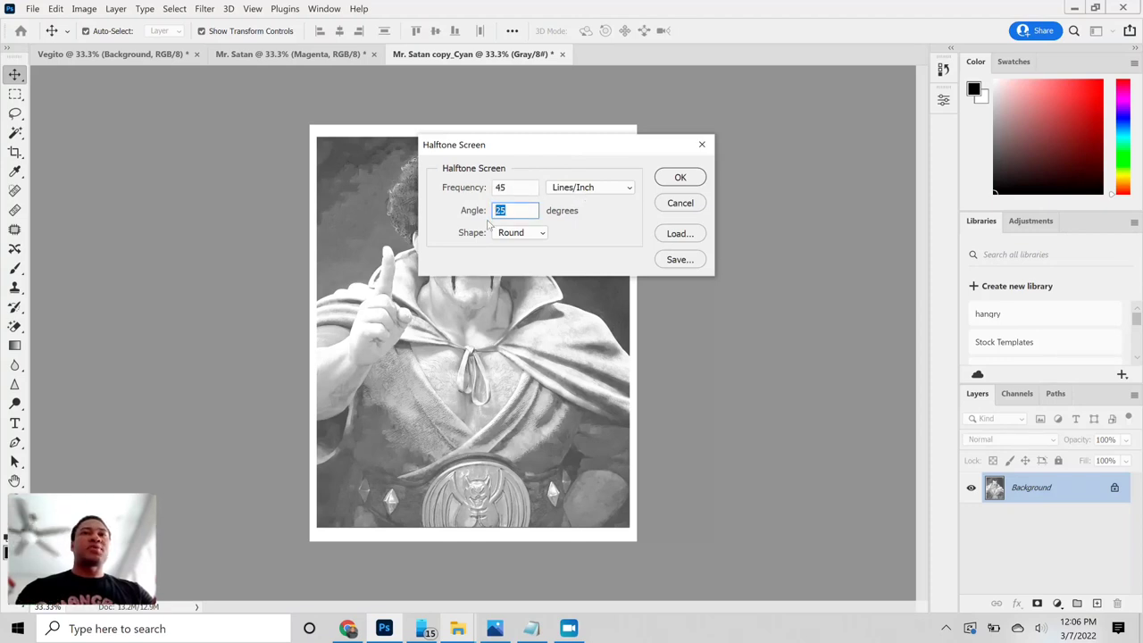
pyautogui.press('BackSpace')
pyautogui.write('75')
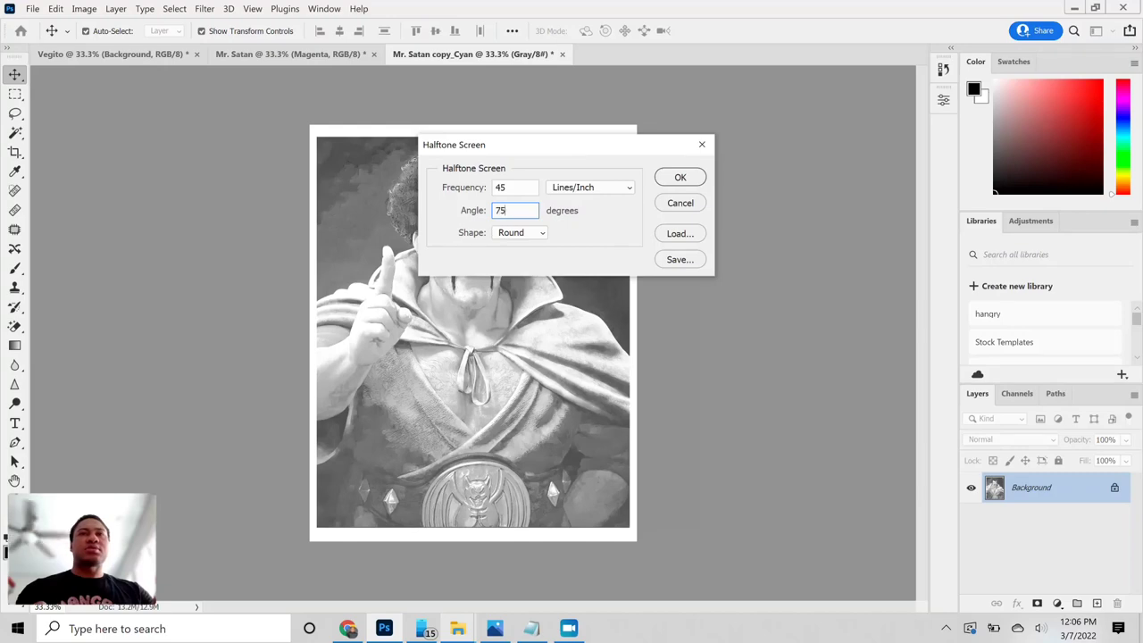
pyautogui.click(674, 179)
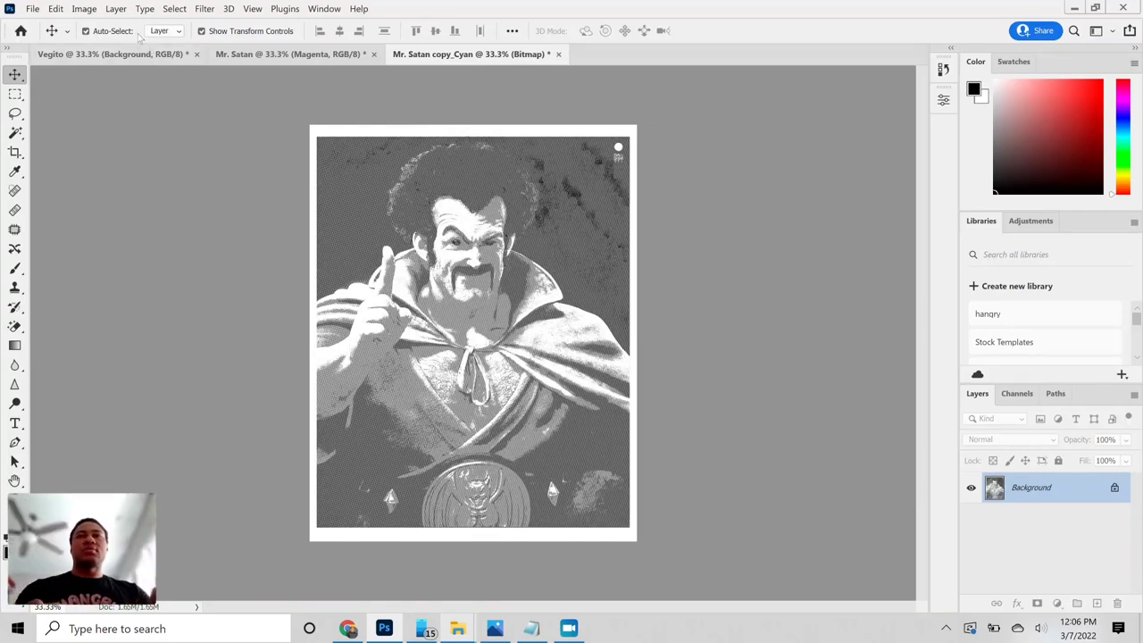
pyautogui.click(84, 9)
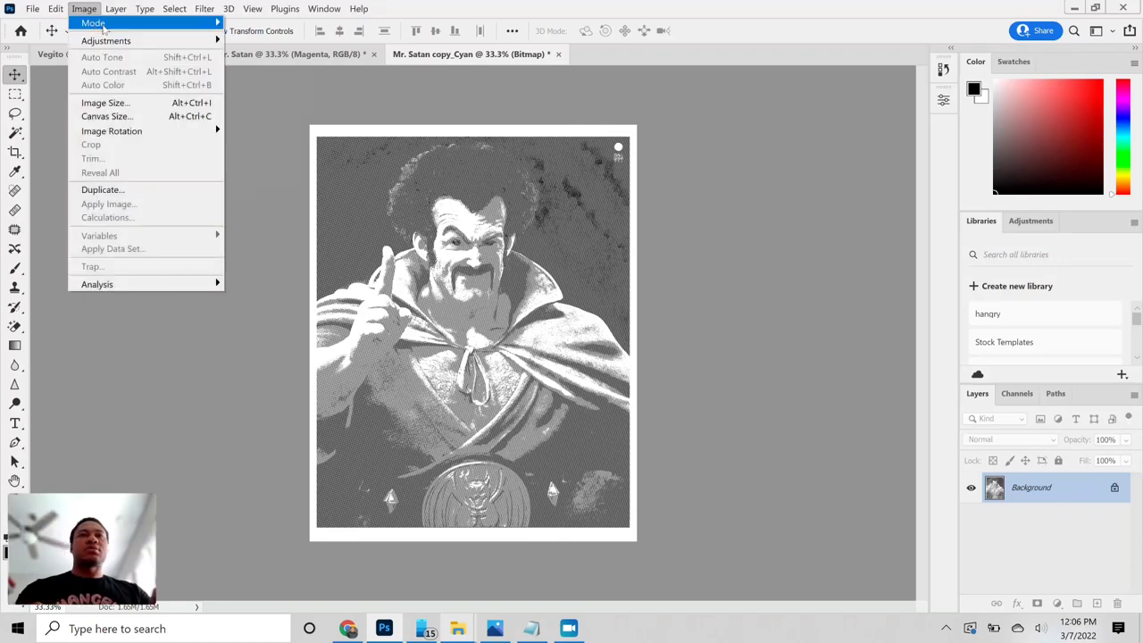
# Convert the Cyan bitmap to Grayscale at size ratio 1, then to RGB Color.
pyautogui.moveTo(176, 27)
pyautogui.click(258, 37)
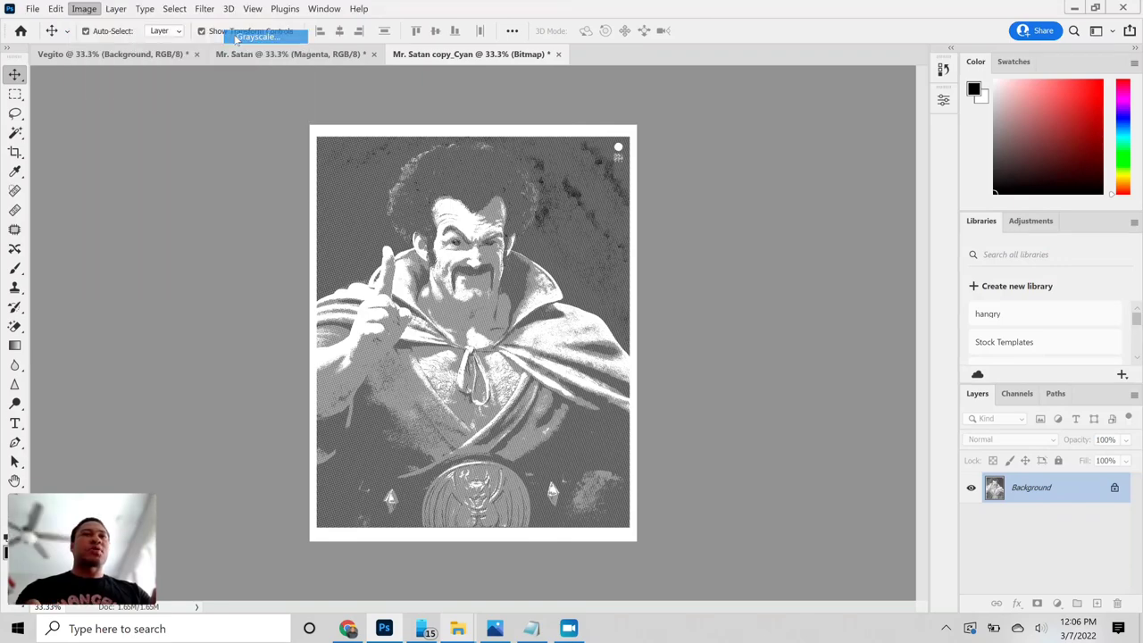
pyautogui.press('Return')
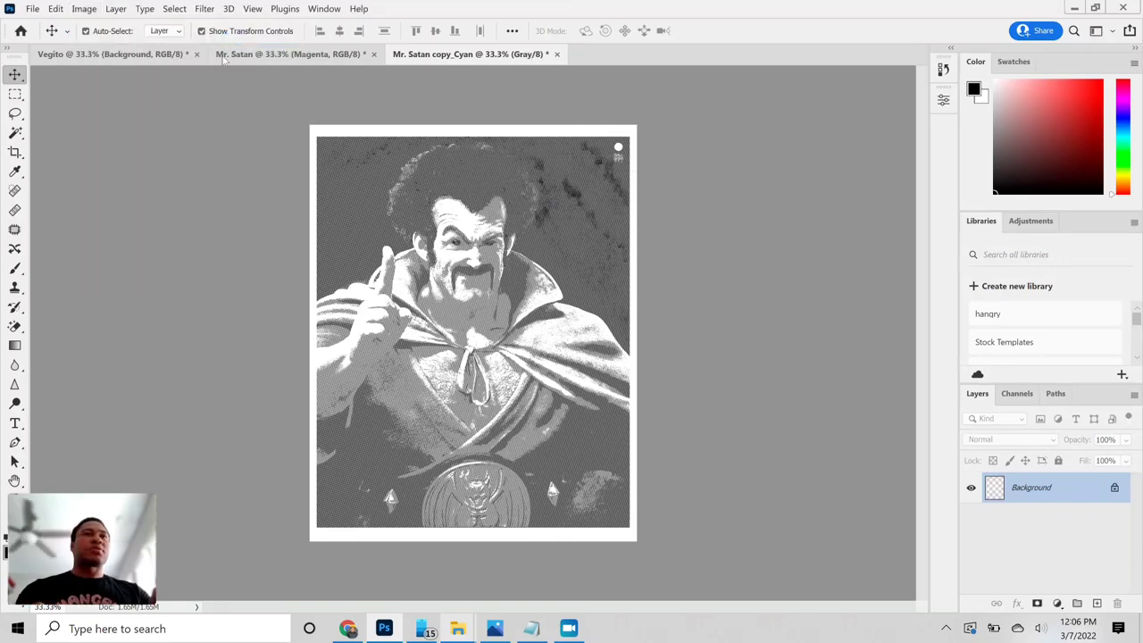
pyautogui.click(84, 11)
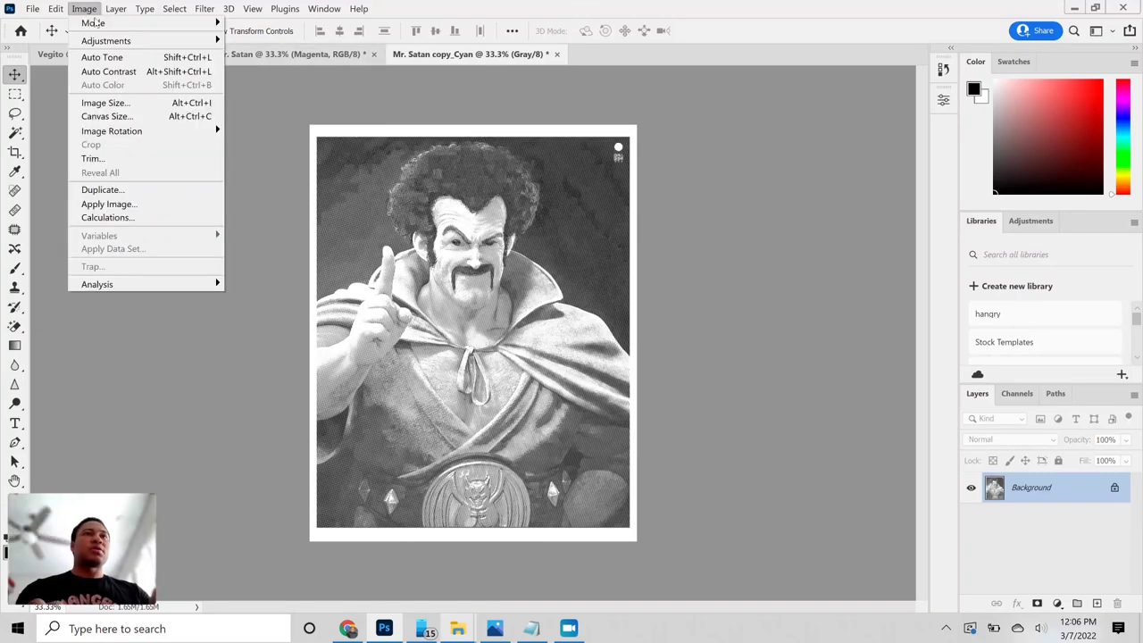
pyautogui.moveTo(134, 24)
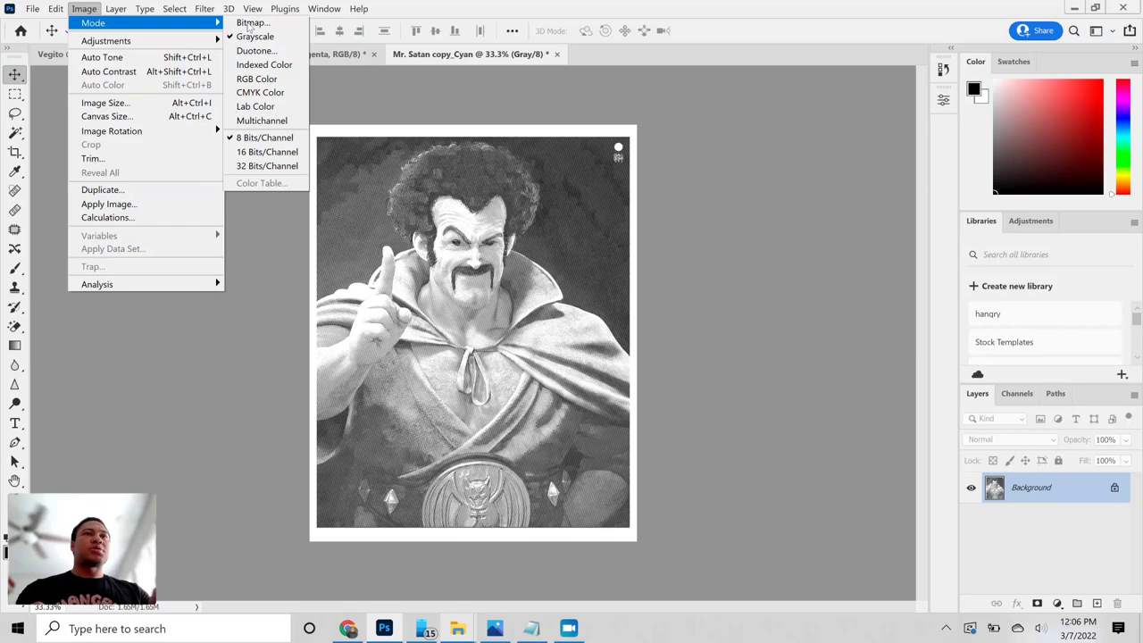
pyautogui.click(257, 78)
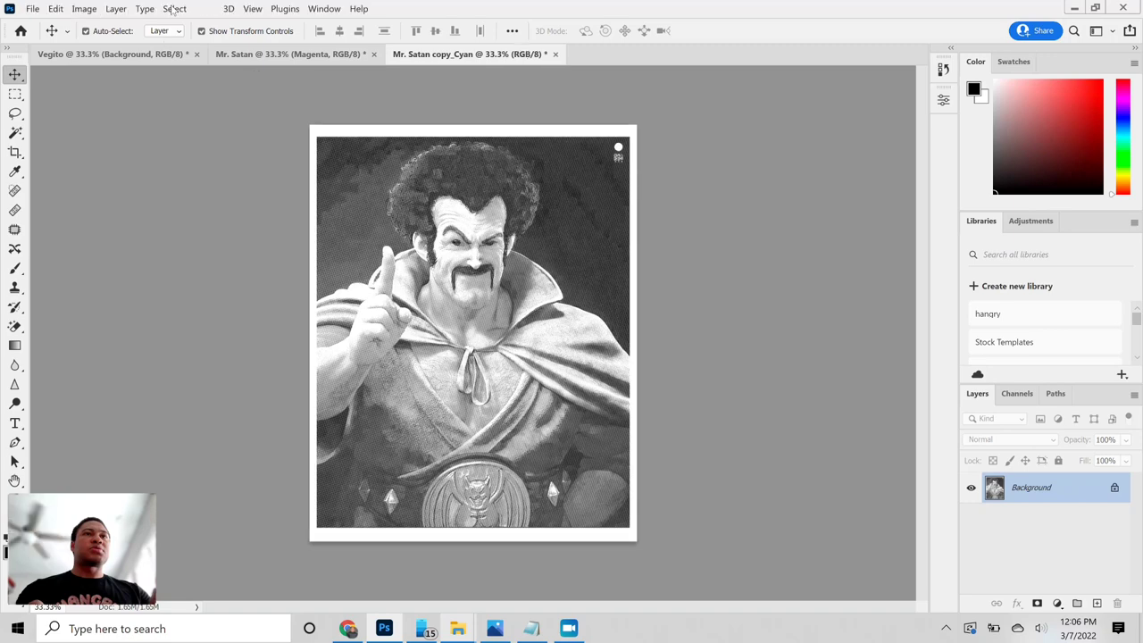
# Select the Cyan copy's dark halftone dots via Color Range, sampling dots at fuzziness 200.
pyautogui.click(174, 9)
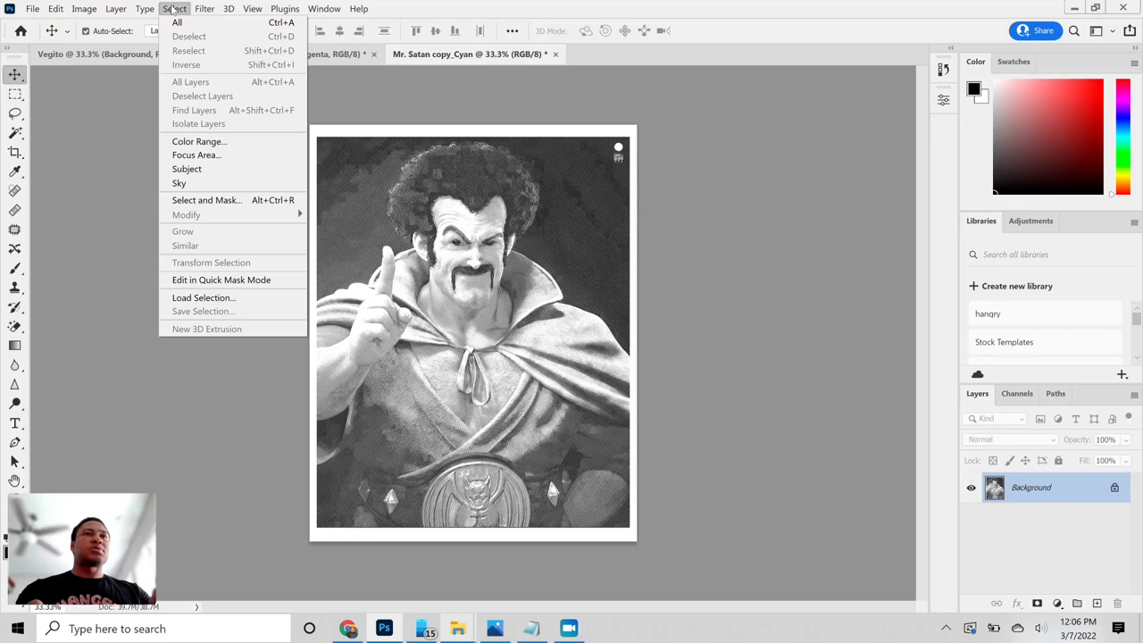
pyautogui.click(207, 142)
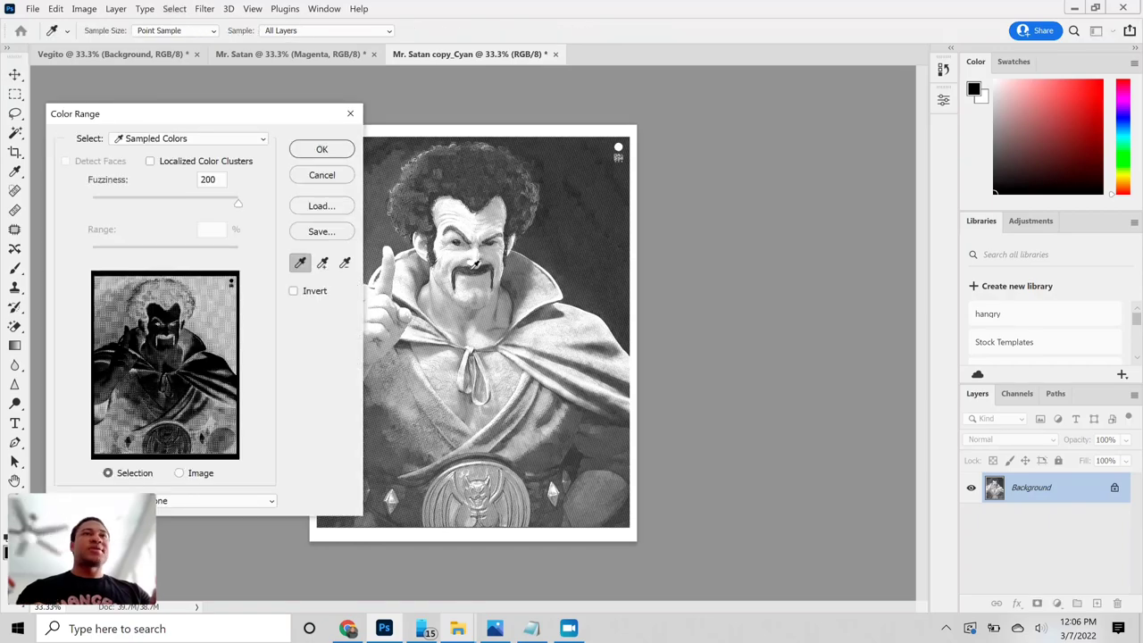
pyautogui.scroll(1, 474, 265)
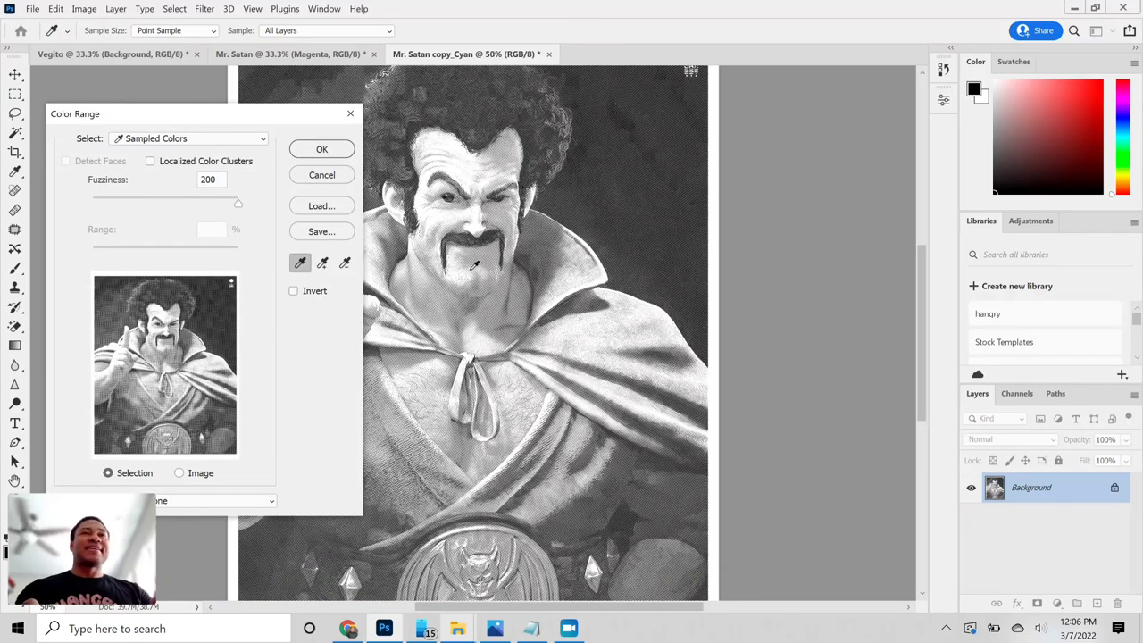
pyautogui.scroll(2, 474, 265)
pyautogui.click(474, 265)
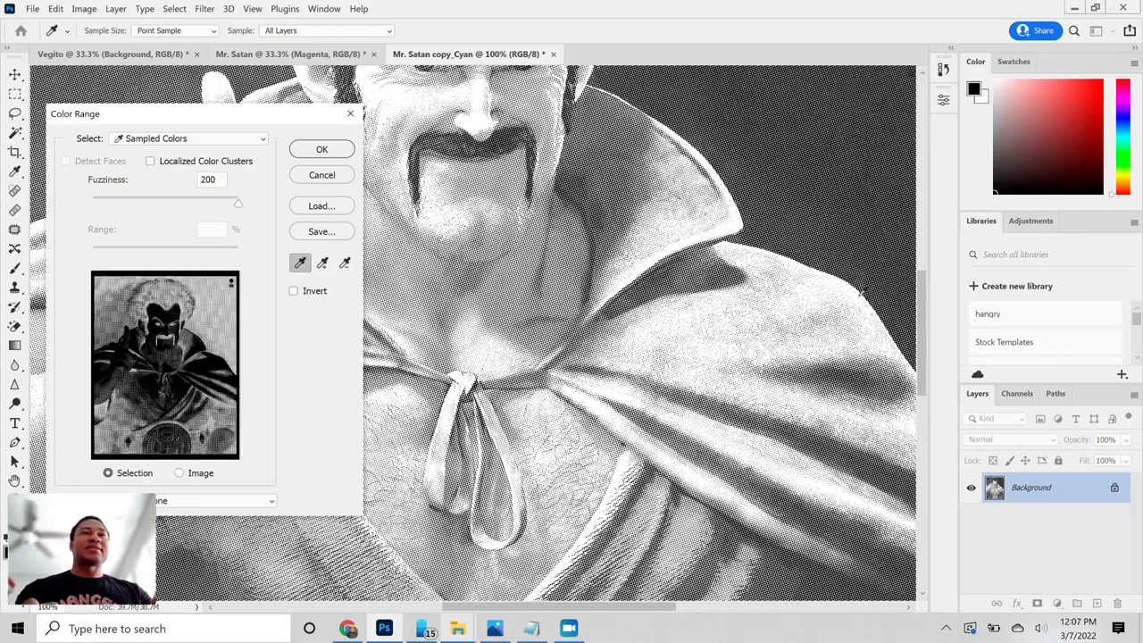
pyautogui.moveTo(926, 328); pyautogui.dragTo(924, 275)
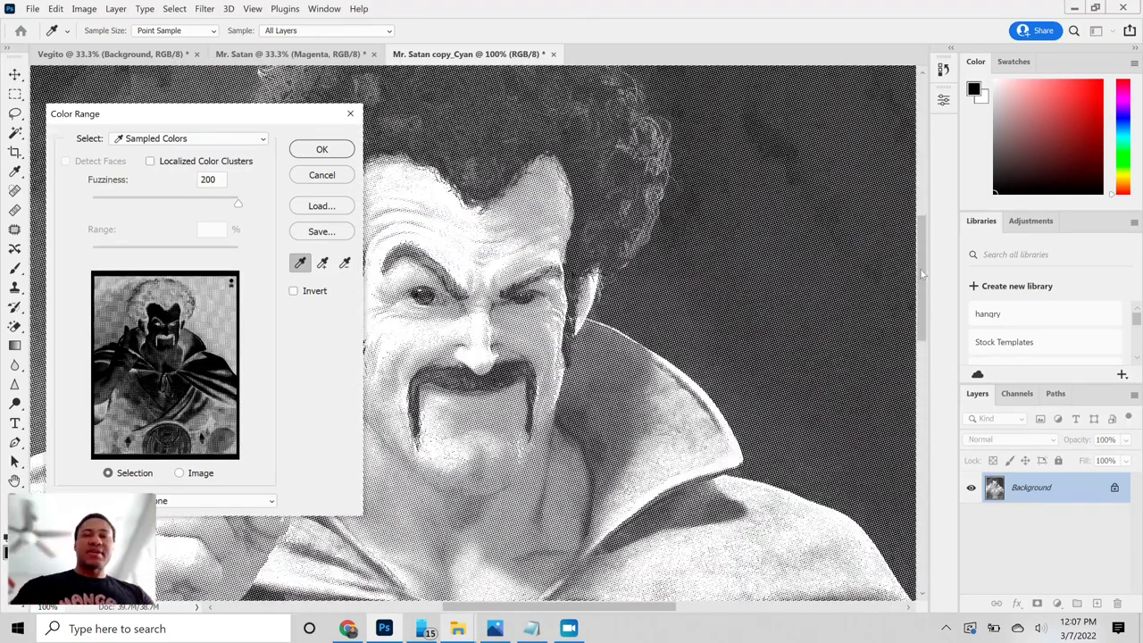
pyautogui.click(375, 359)
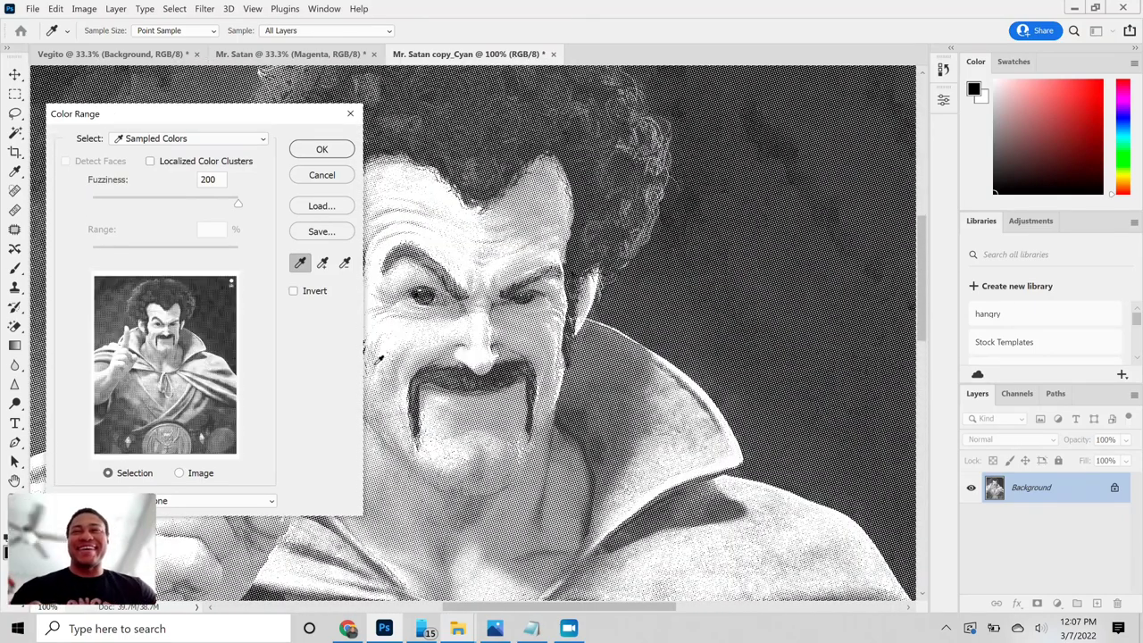
pyautogui.scroll(2, 376, 359)
pyautogui.click(380, 358)
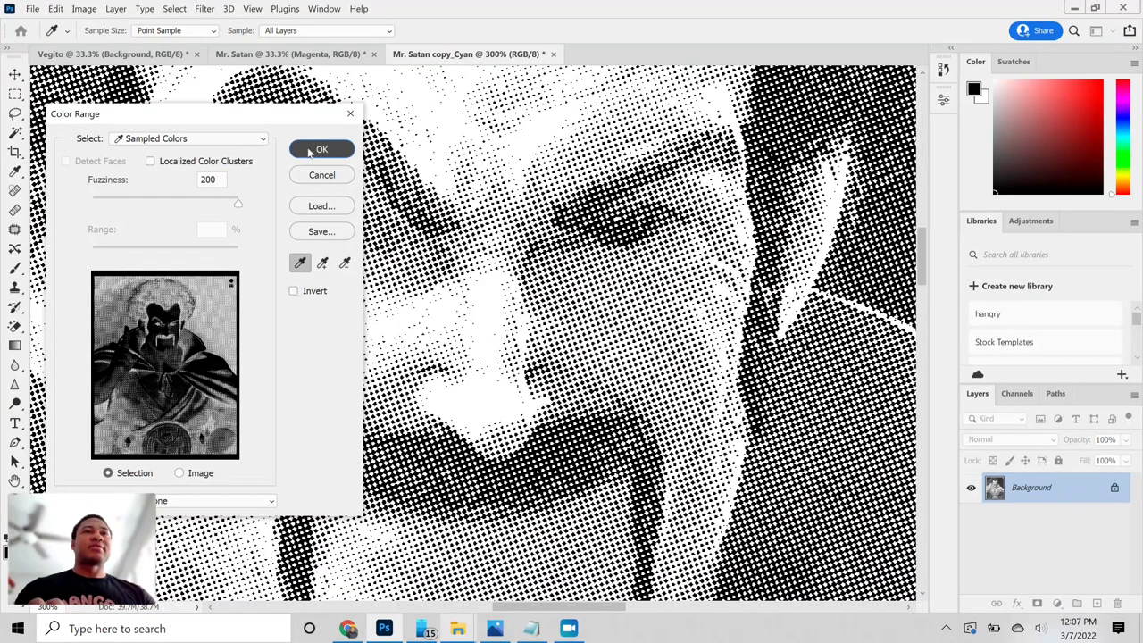
pyautogui.click(309, 150)
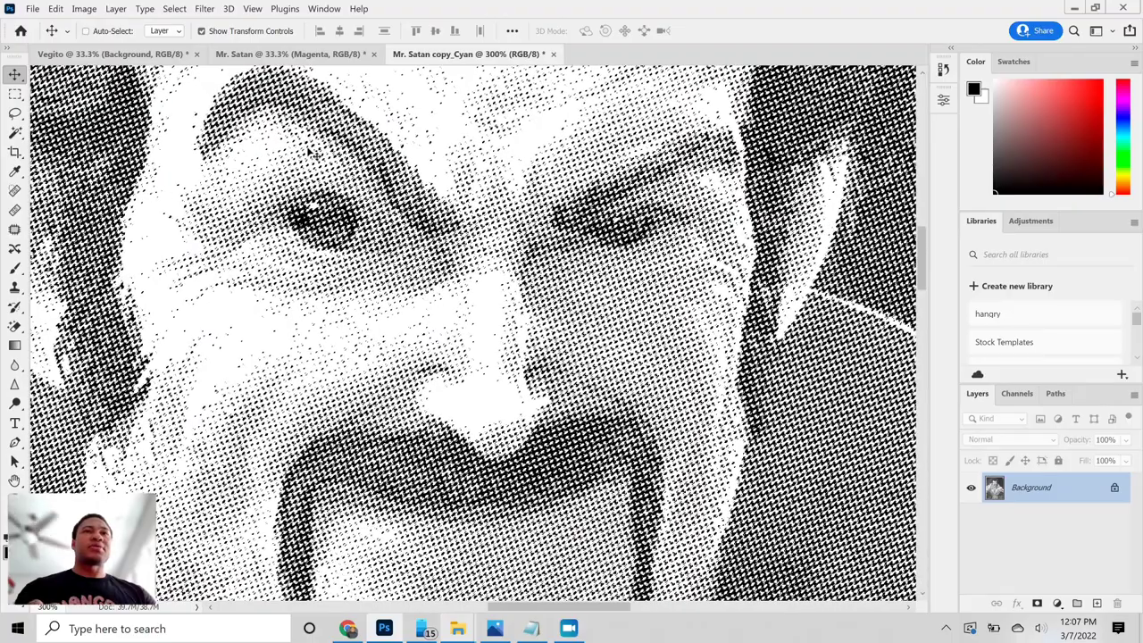
pyautogui.scroll(-6, 309, 150)
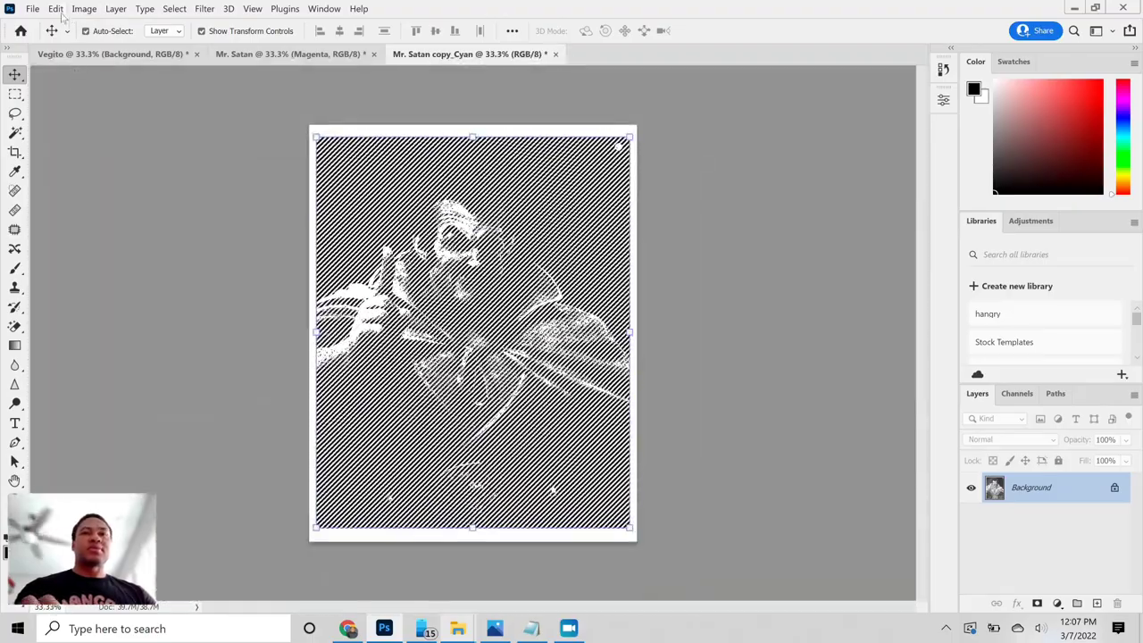
# Fill the selected dots with pure cyan, C 100 and M 0.
pyautogui.click(55, 9)
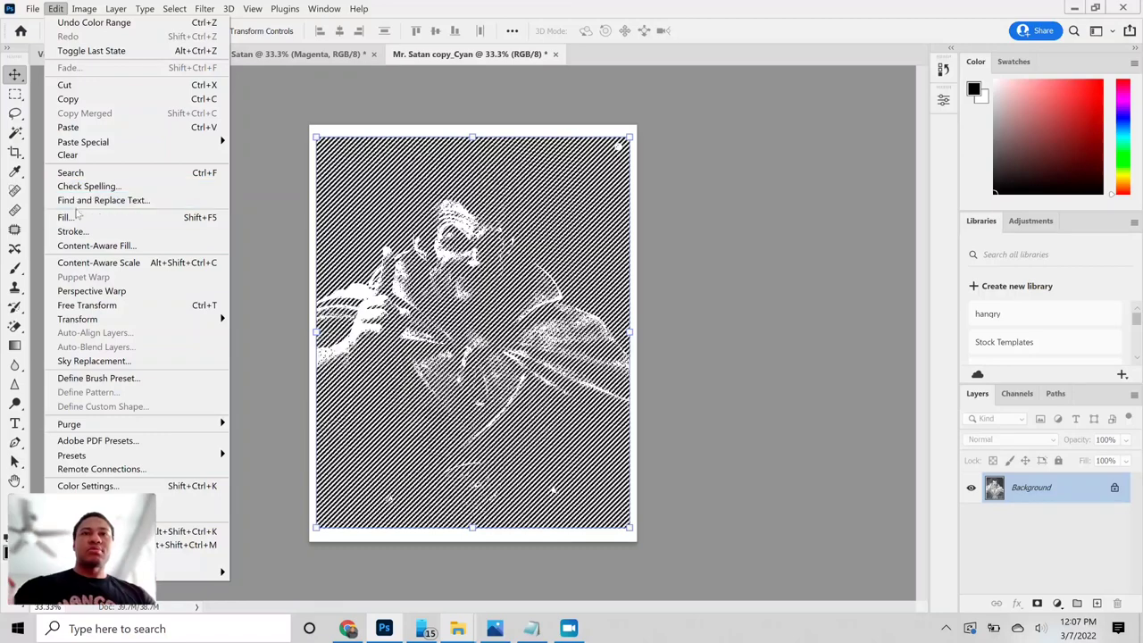
pyautogui.click(75, 214)
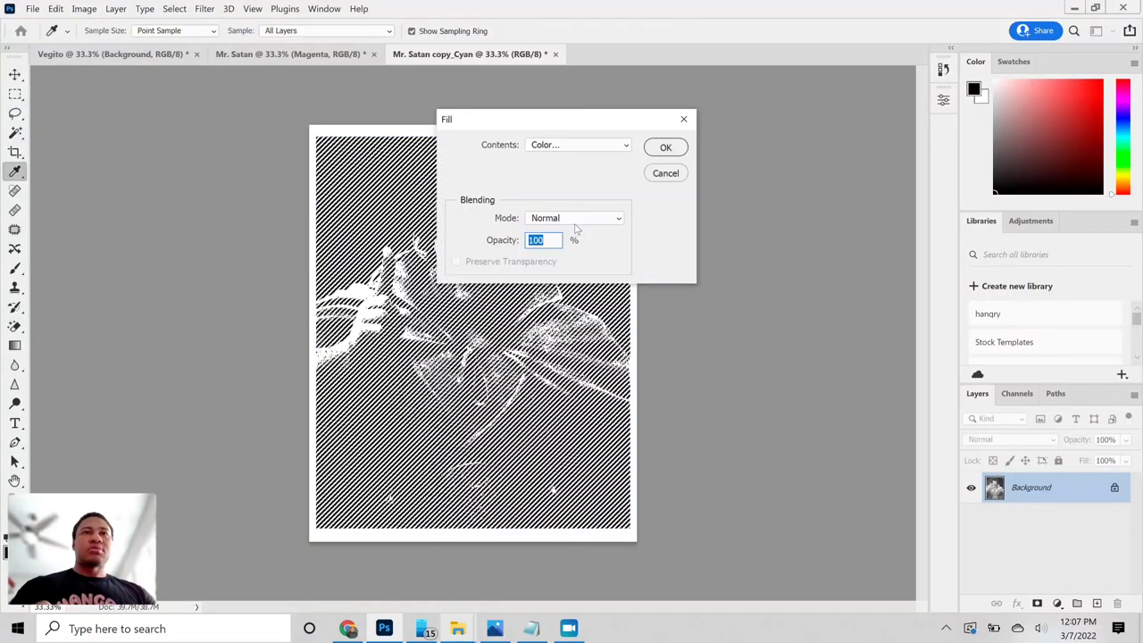
pyautogui.click(590, 148)
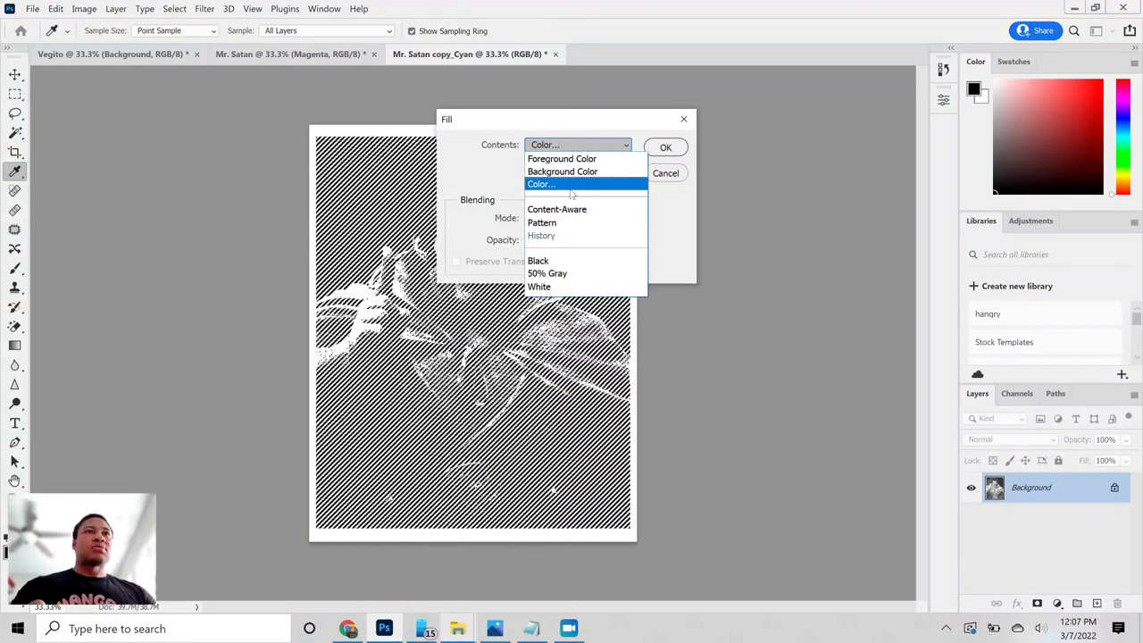
pyautogui.click(560, 185)
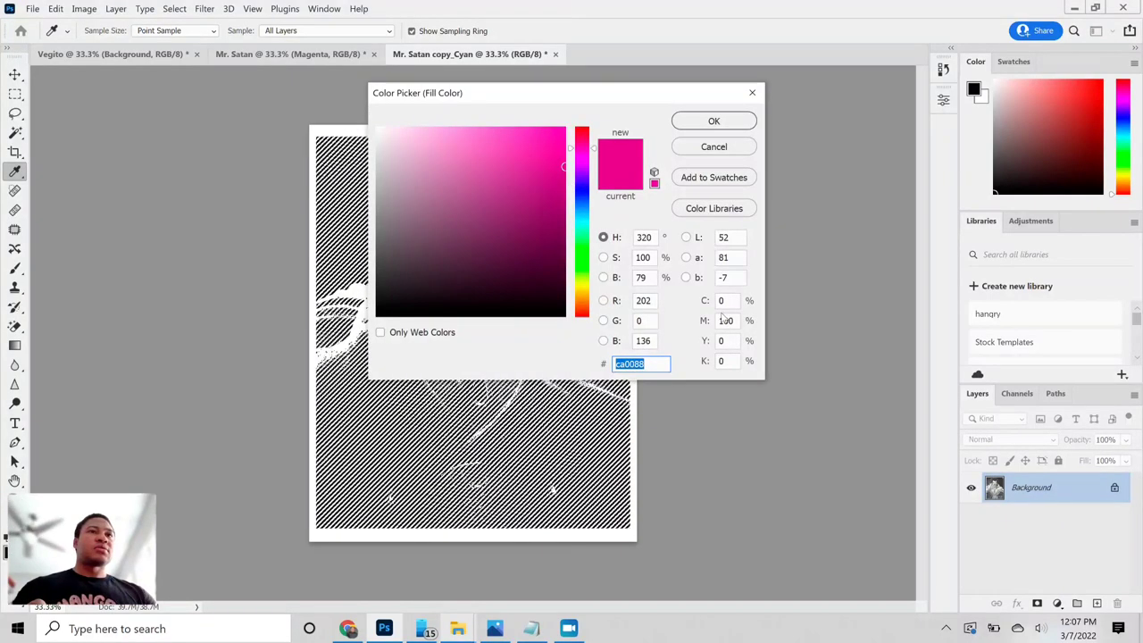
pyautogui.click(725, 319)
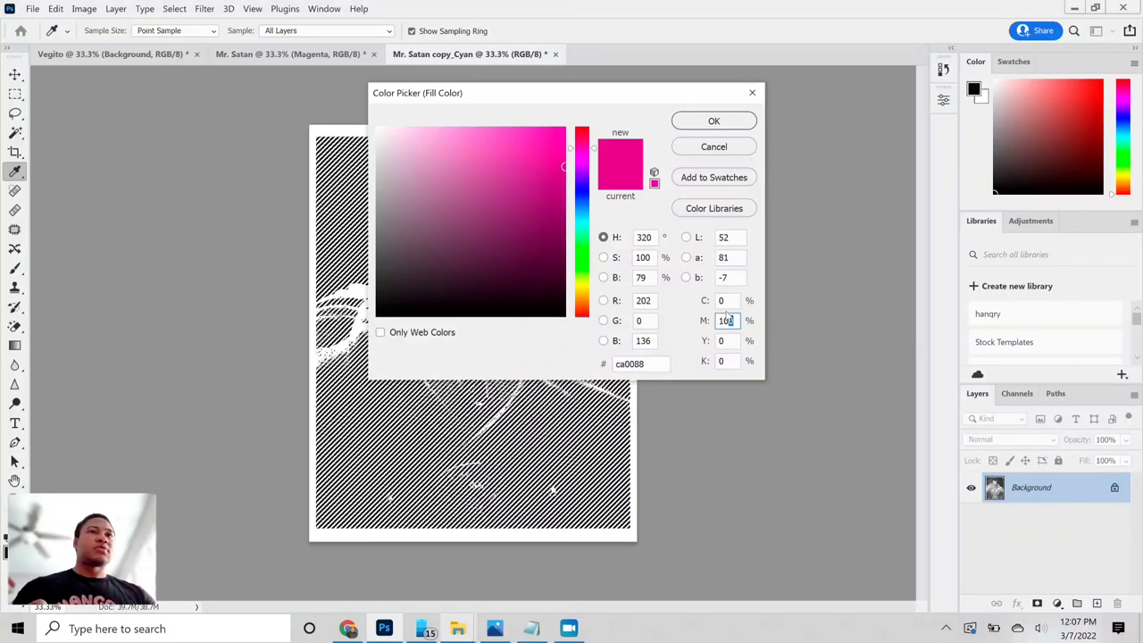
pyautogui.press('BackSpace')
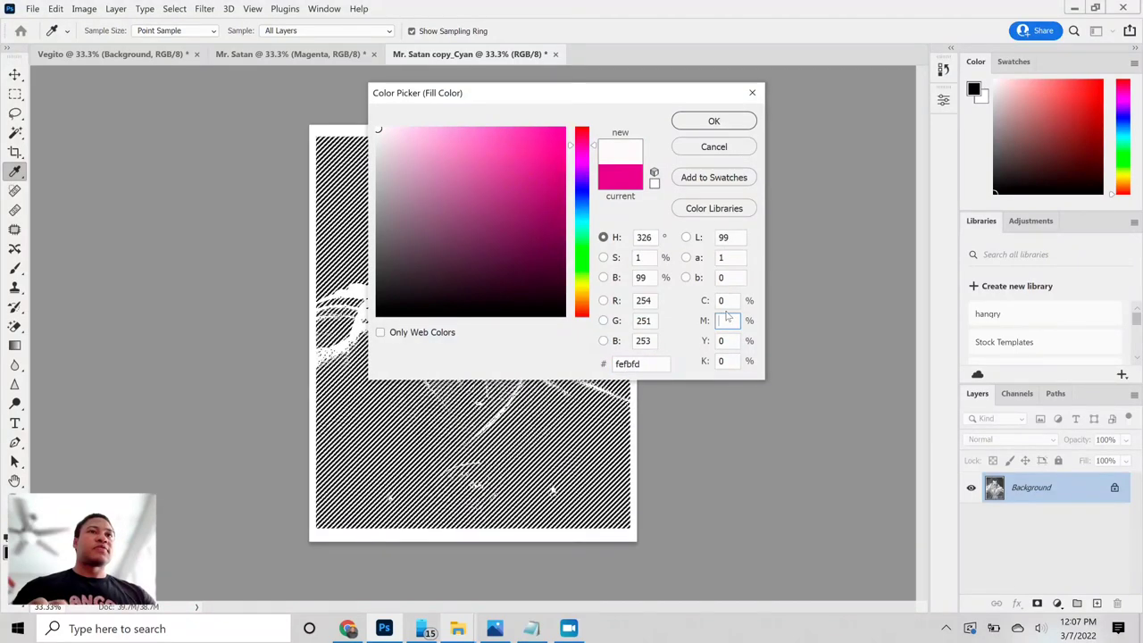
pyautogui.write('0')
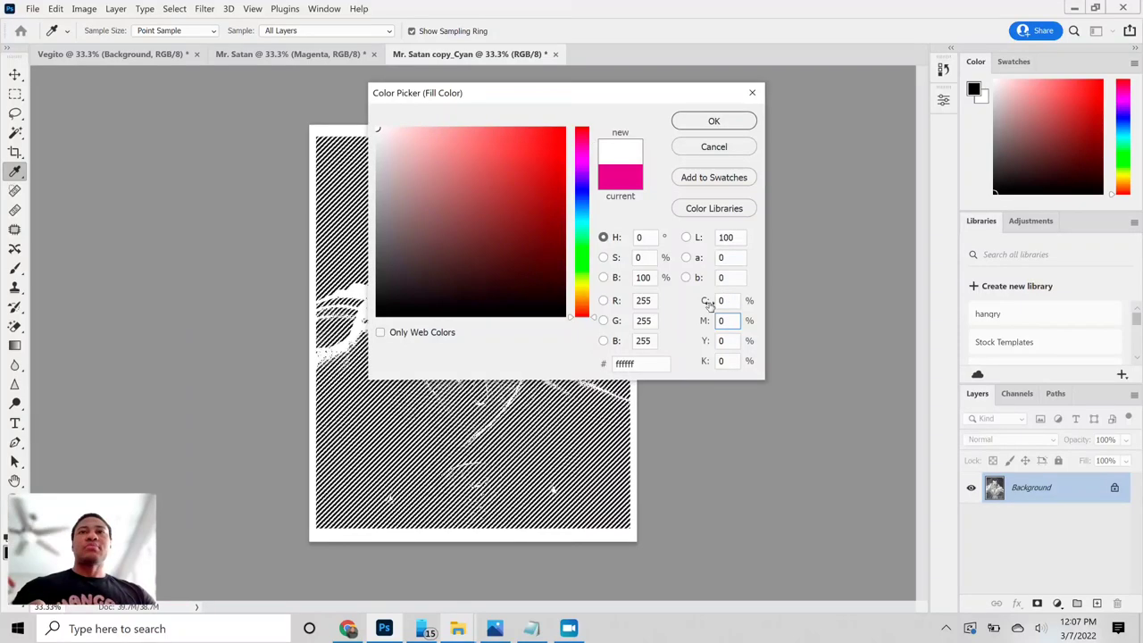
pyautogui.click(725, 300)
pyautogui.write('1')
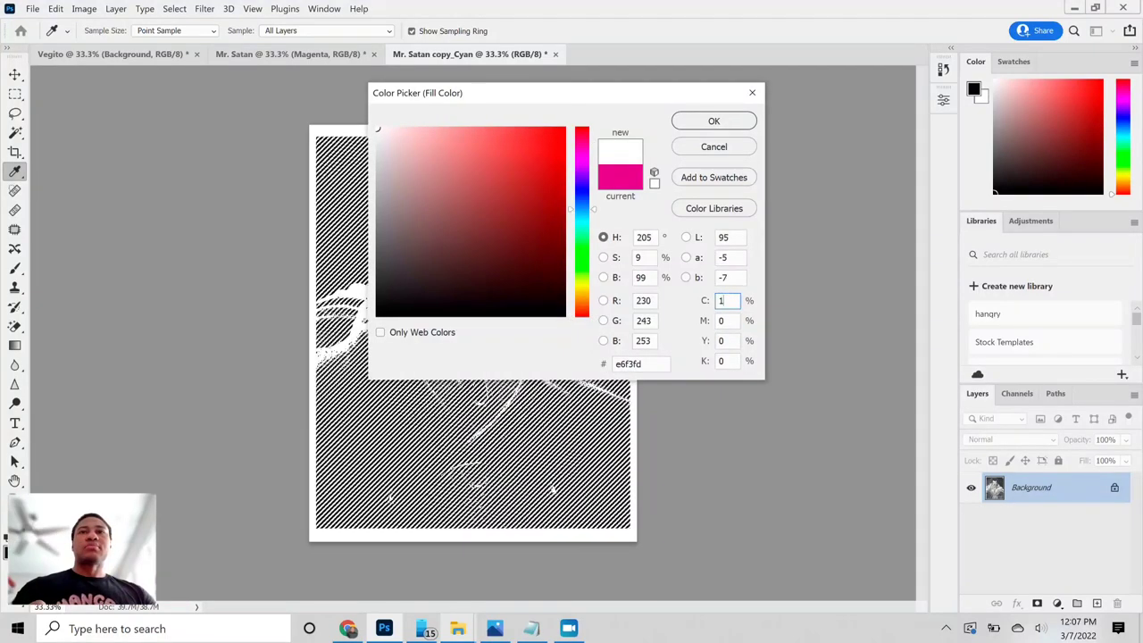
pyautogui.write('00')
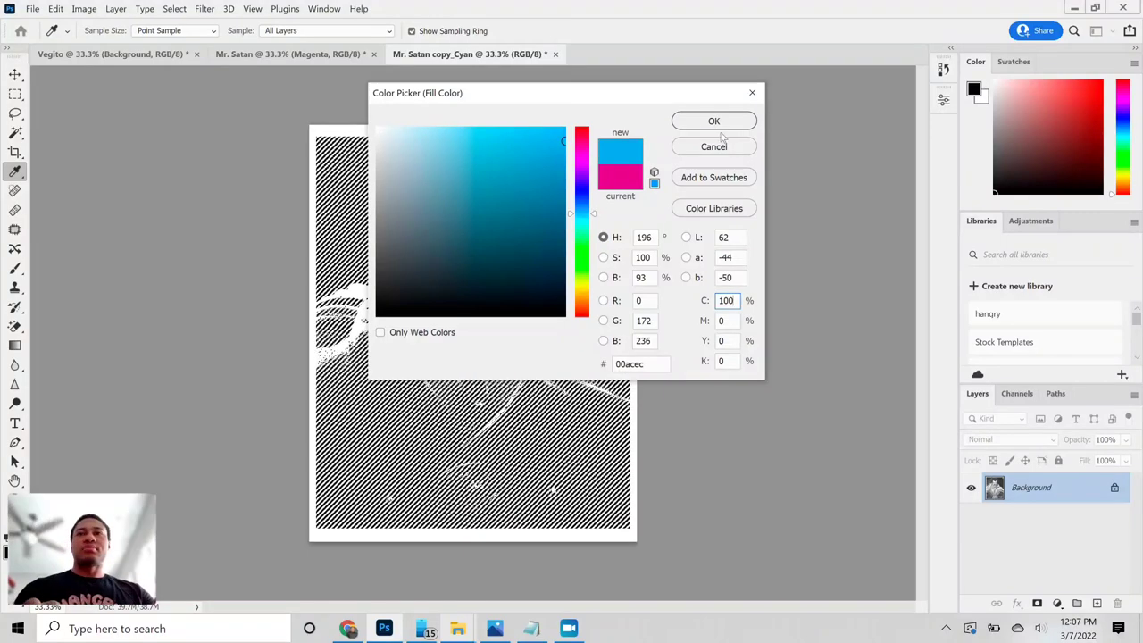
pyautogui.click(714, 122)
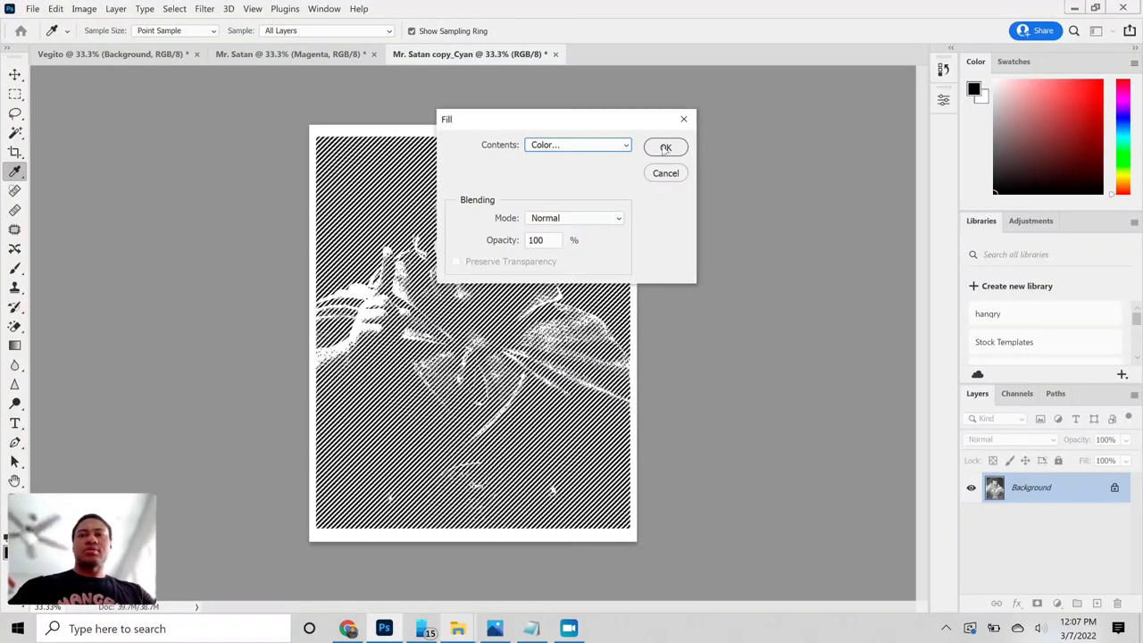
pyautogui.click(665, 149)
pyautogui.press('v')
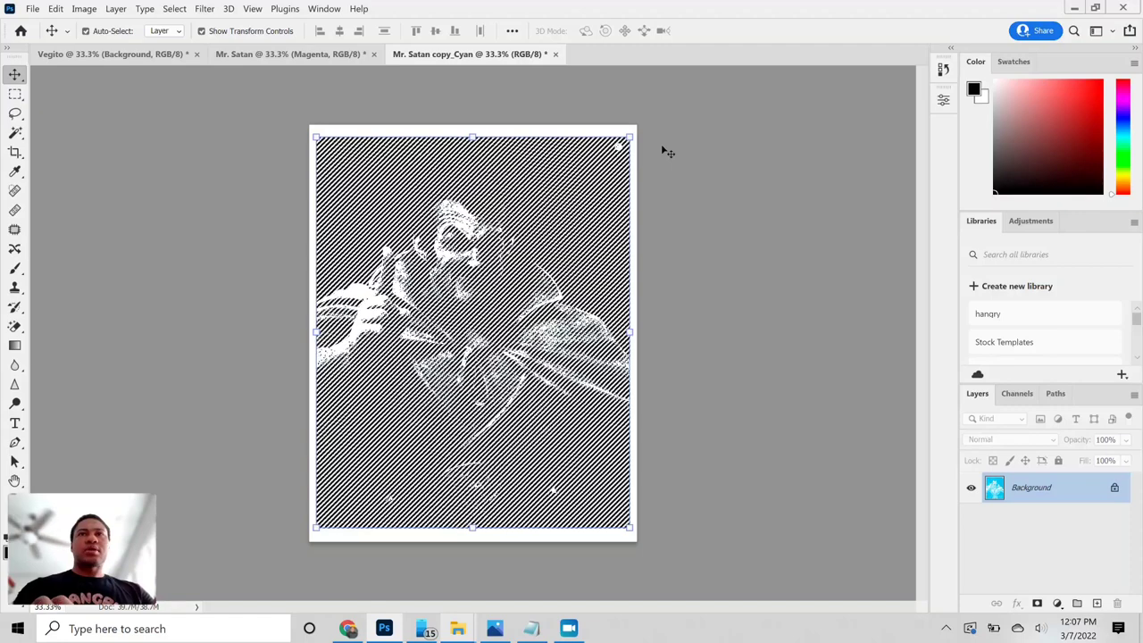
# Cut the cyan halftone from the cyan copy and close that copy without saving.
pyautogui.hotkey('ctrl', 'z')
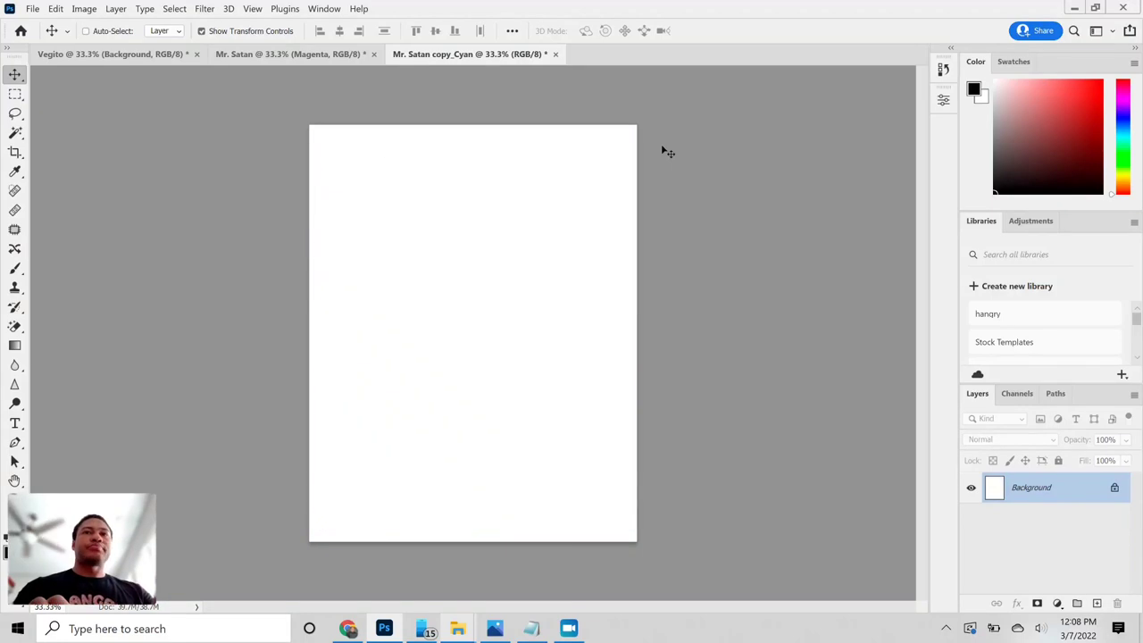
pyautogui.click(260, 55)
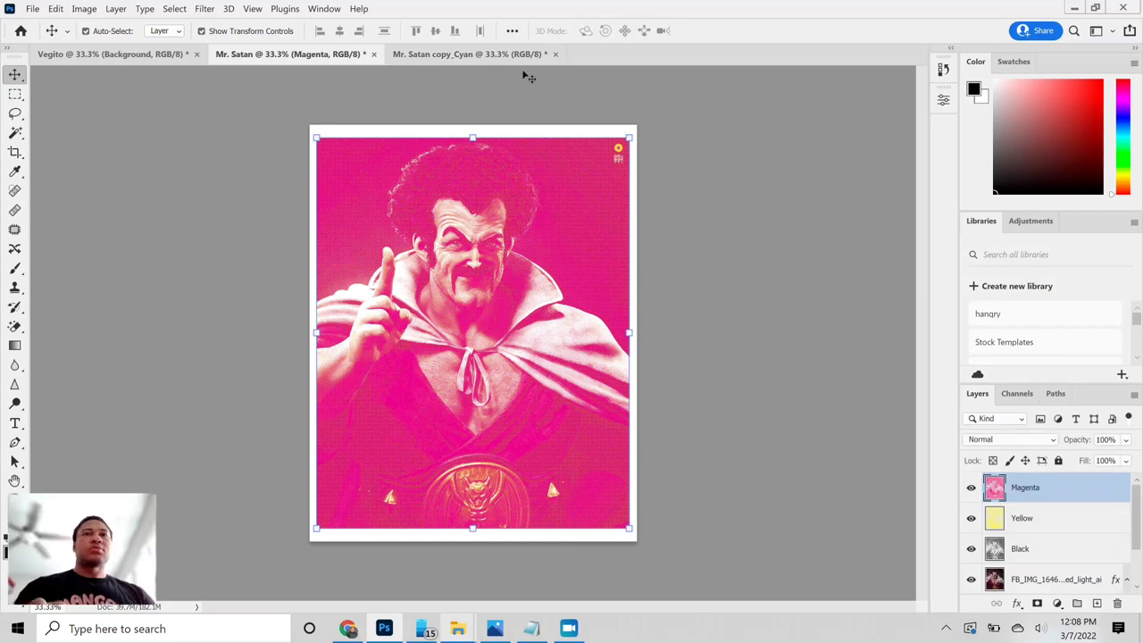
pyautogui.click(555, 54)
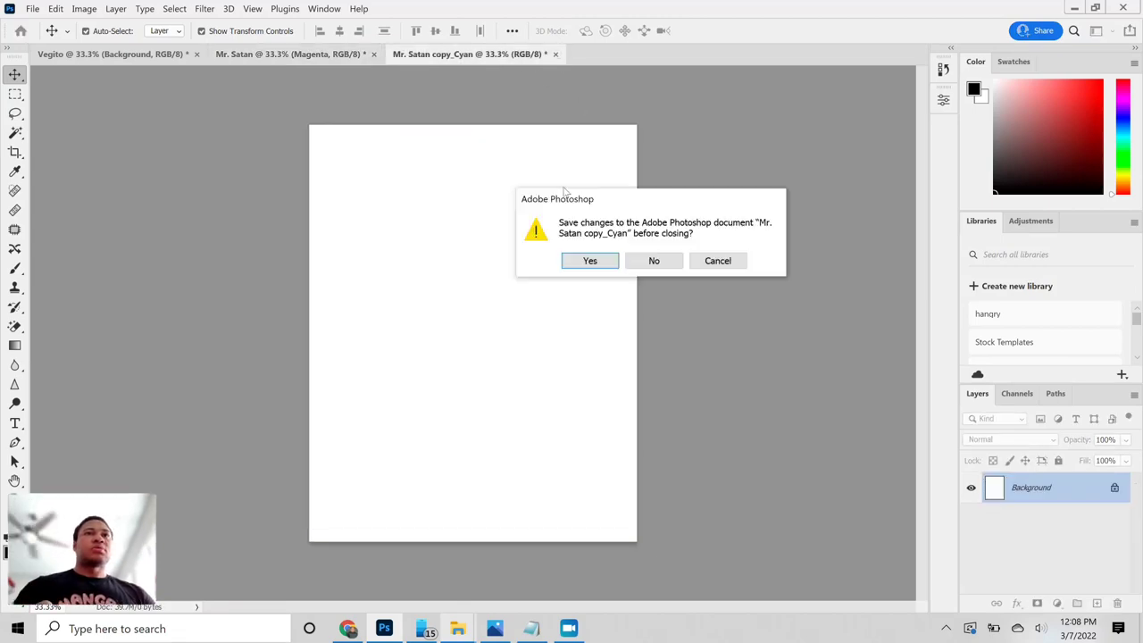
pyautogui.click(653, 261)
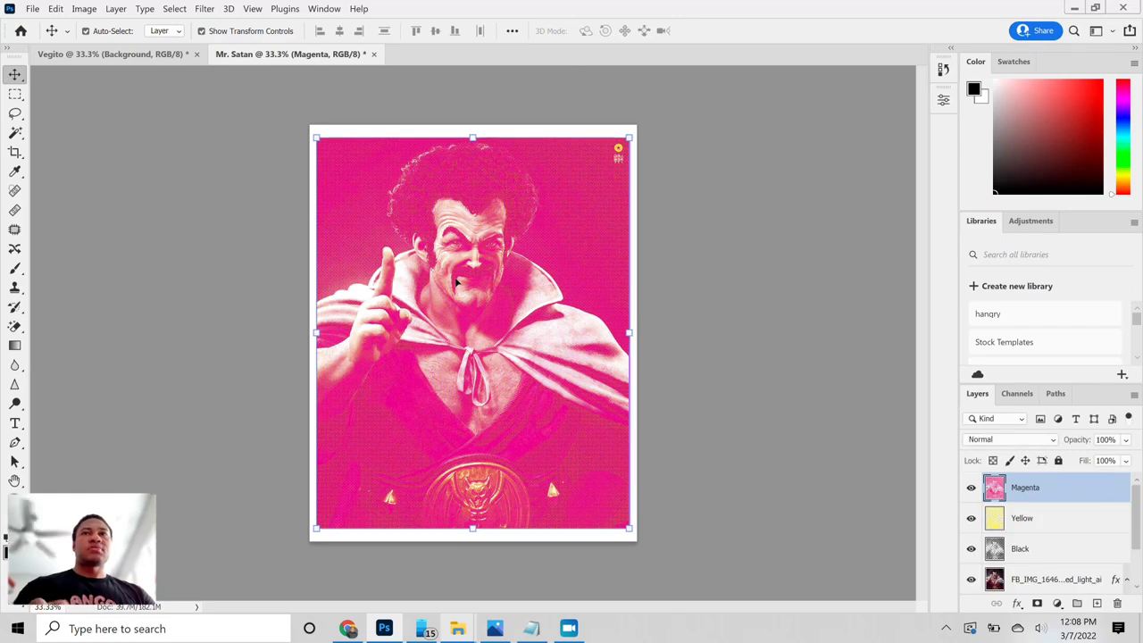
# Paste the cyan halftone into Mr. Satan and rename the new layer to 'Cyan'.
pyautogui.hotkey('ctrl', 'v')
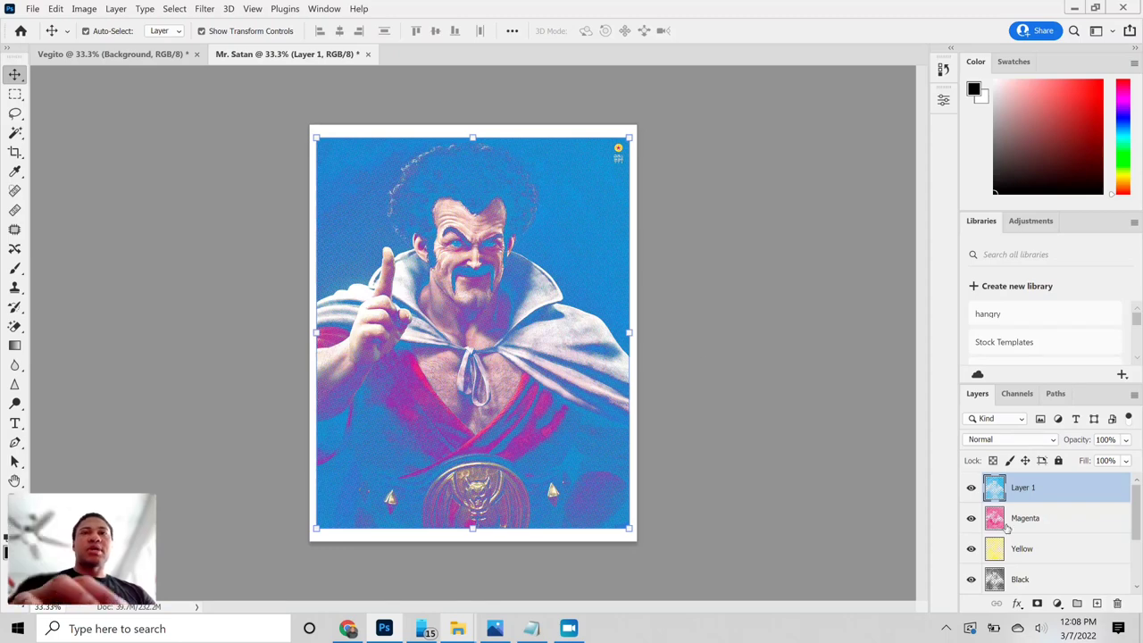
pyautogui.doubleClick(1031, 497)
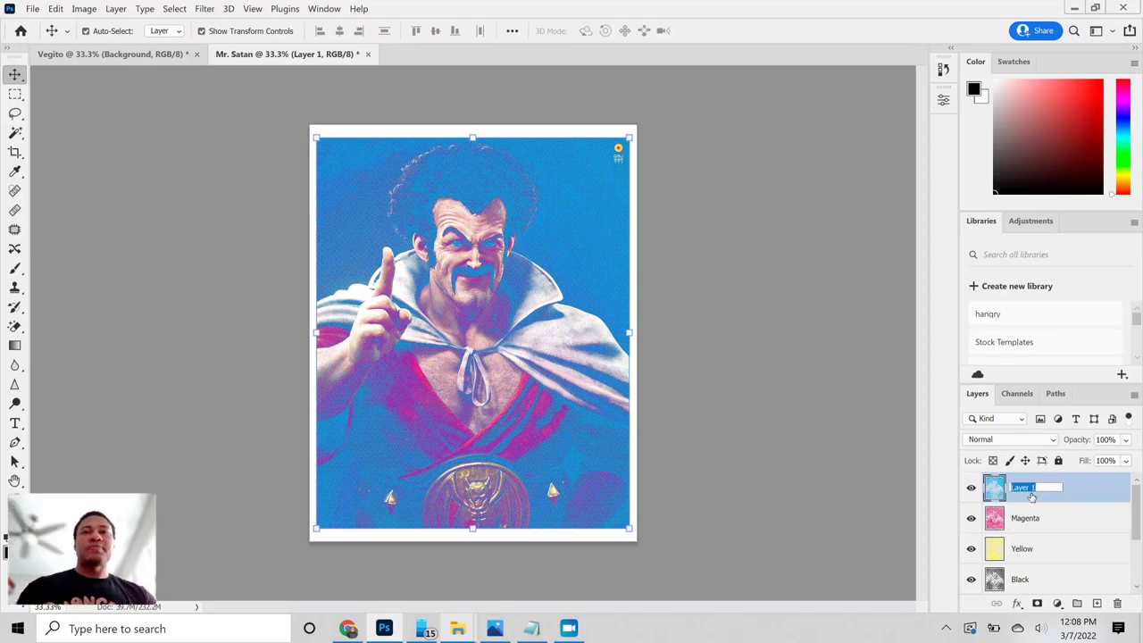
pyautogui.write('Cyan')
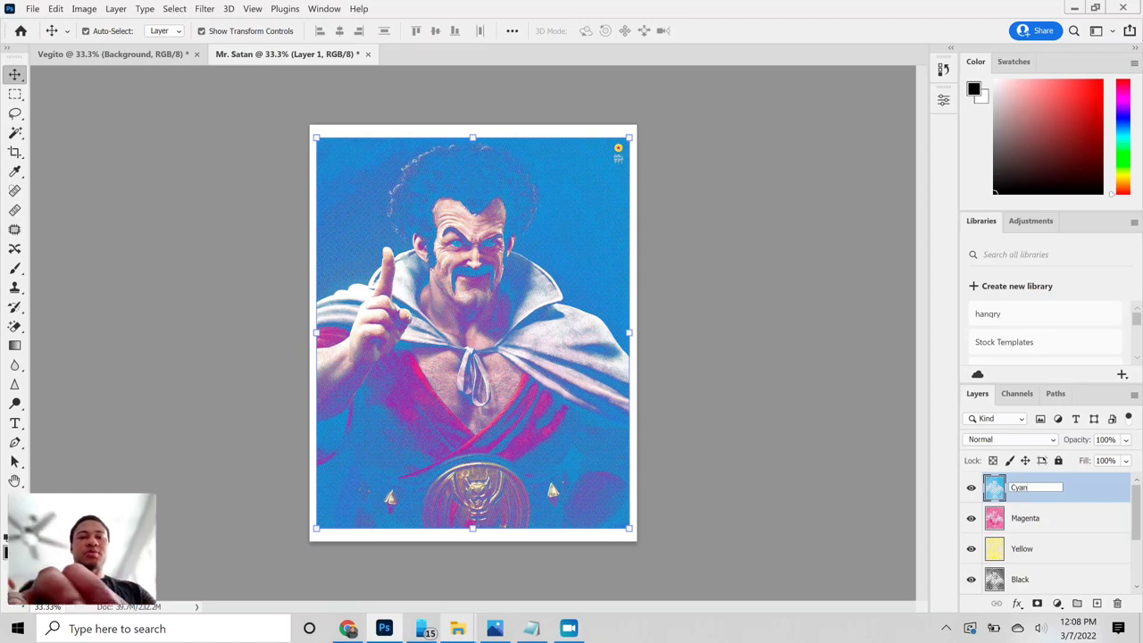
pyautogui.press('Return')
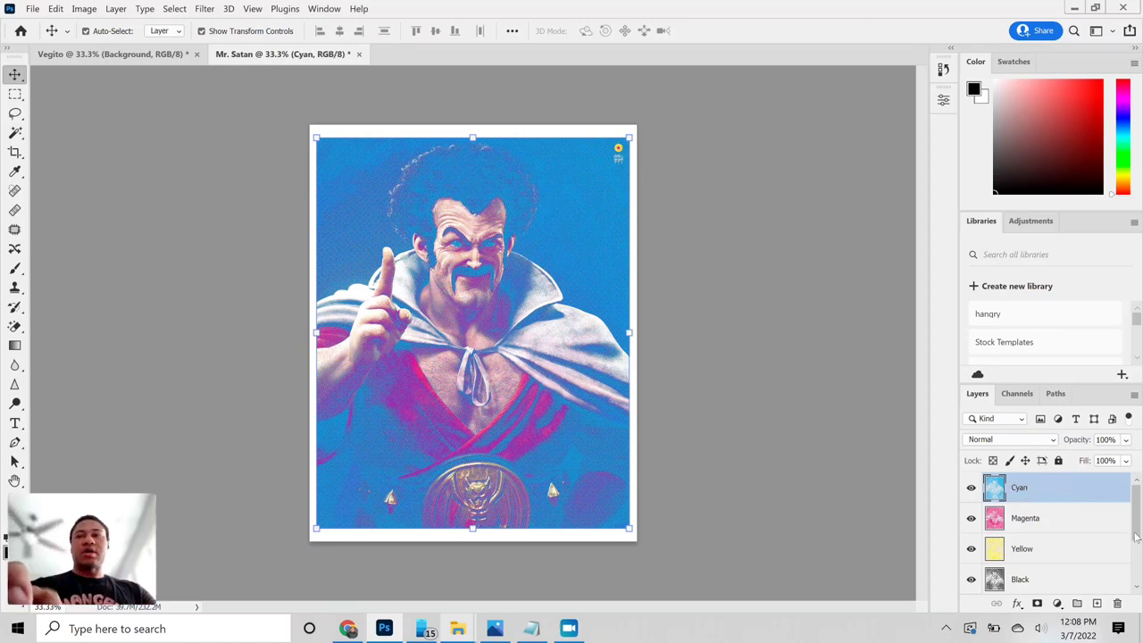
# Switch the Black and Yellow layers to the Multiply blend mode.
pyautogui.scroll(-3, 1134, 525)
pyautogui.scroll(3, 1132, 507)
pyautogui.click(1025, 580)
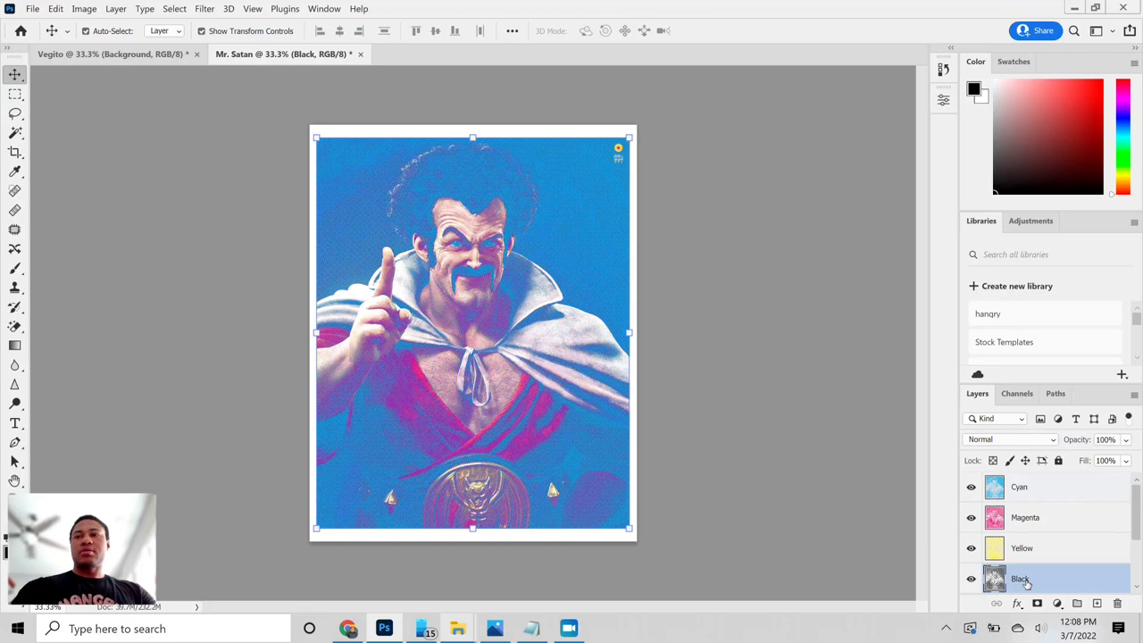
pyautogui.click(1055, 440)
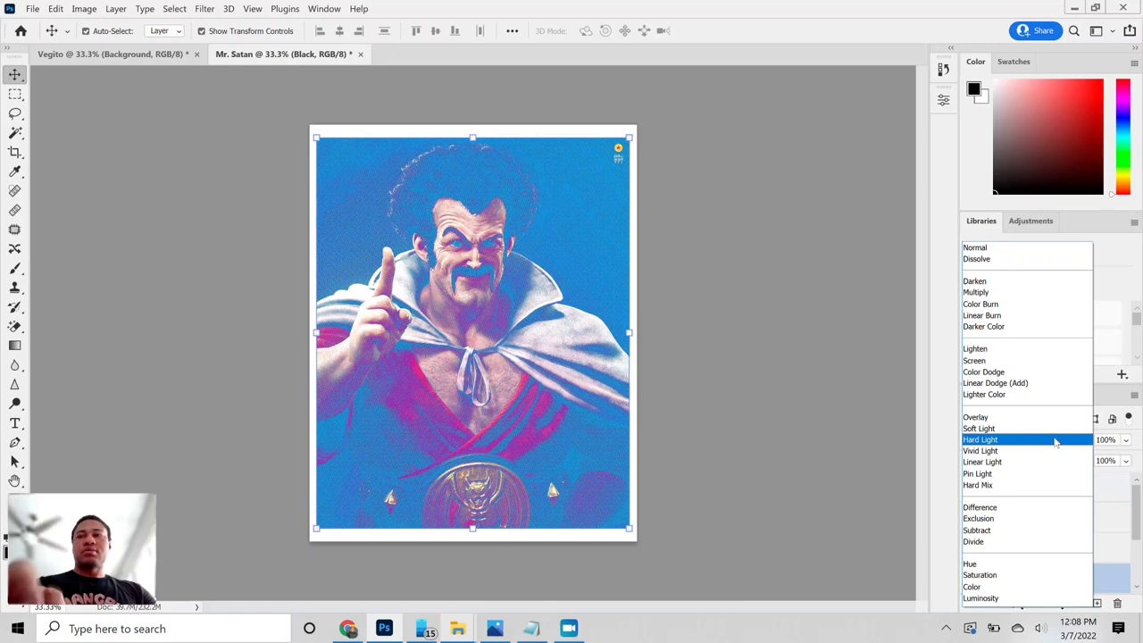
pyautogui.click(981, 292)
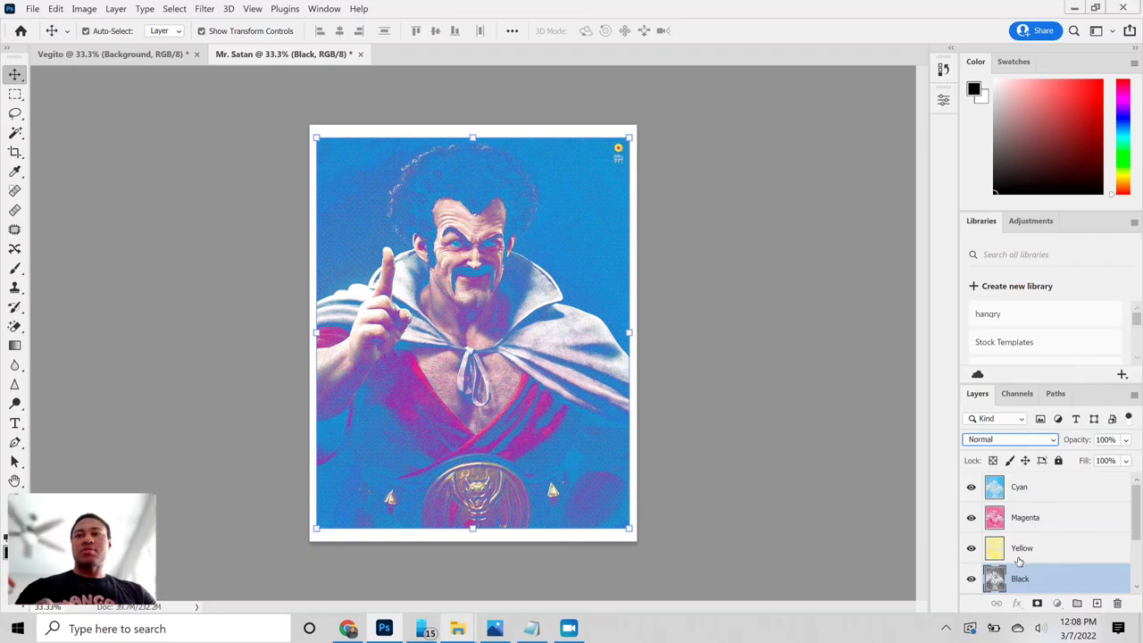
pyautogui.click(1019, 558)
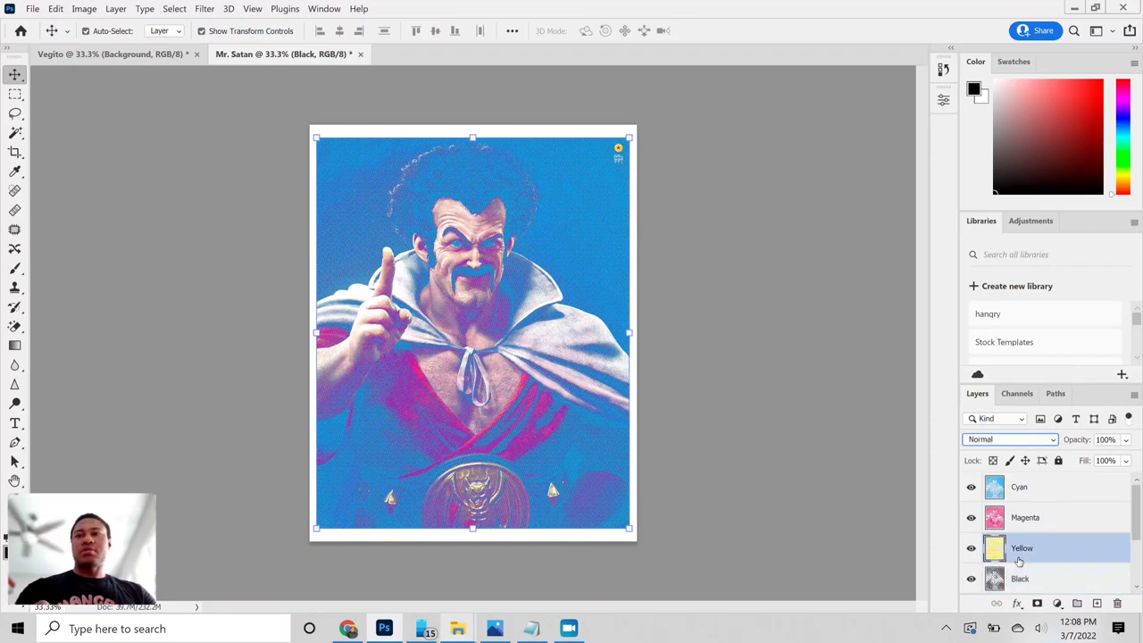
pyautogui.click(1019, 439)
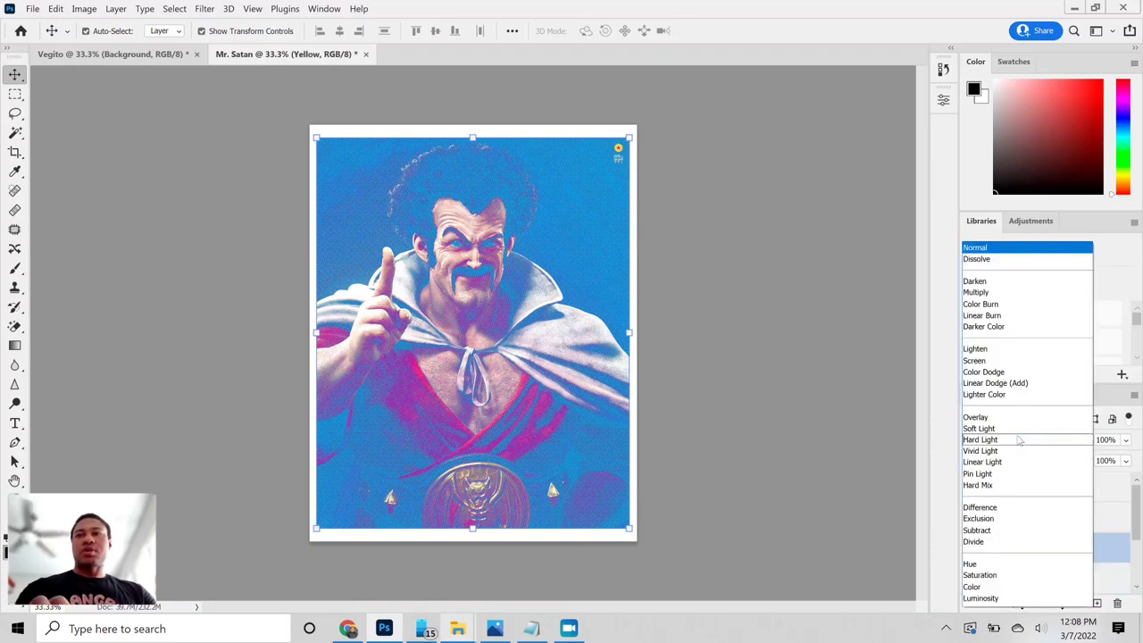
pyautogui.click(976, 293)
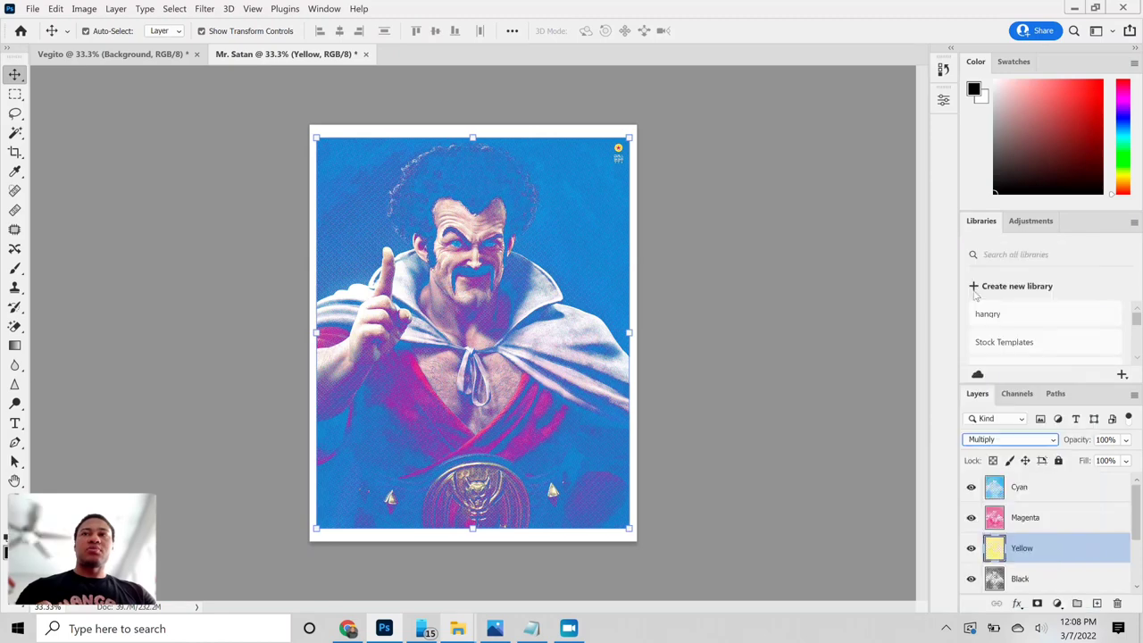
# Set the Magenta and Cyan layers to Multiply as well.
pyautogui.click(1024, 519)
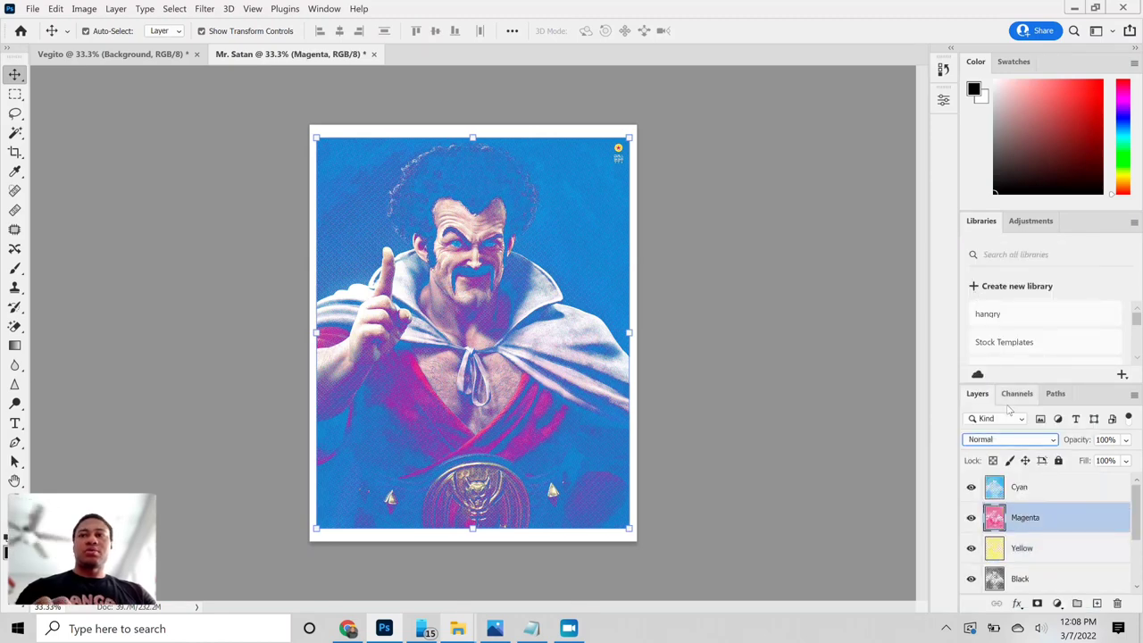
pyautogui.click(1022, 439)
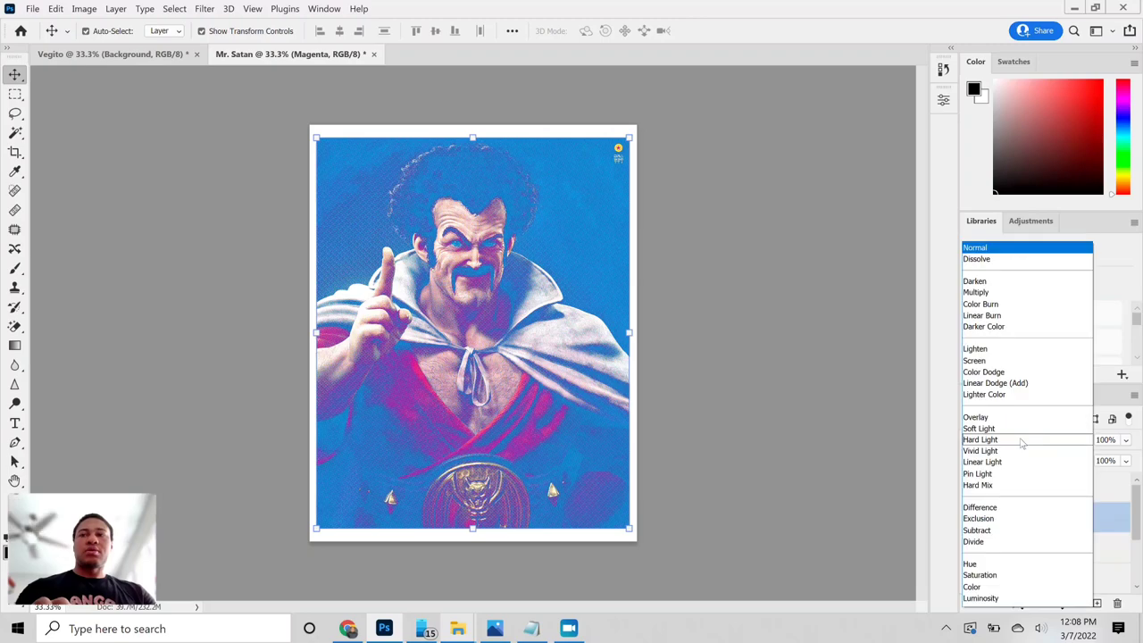
pyautogui.click(985, 295)
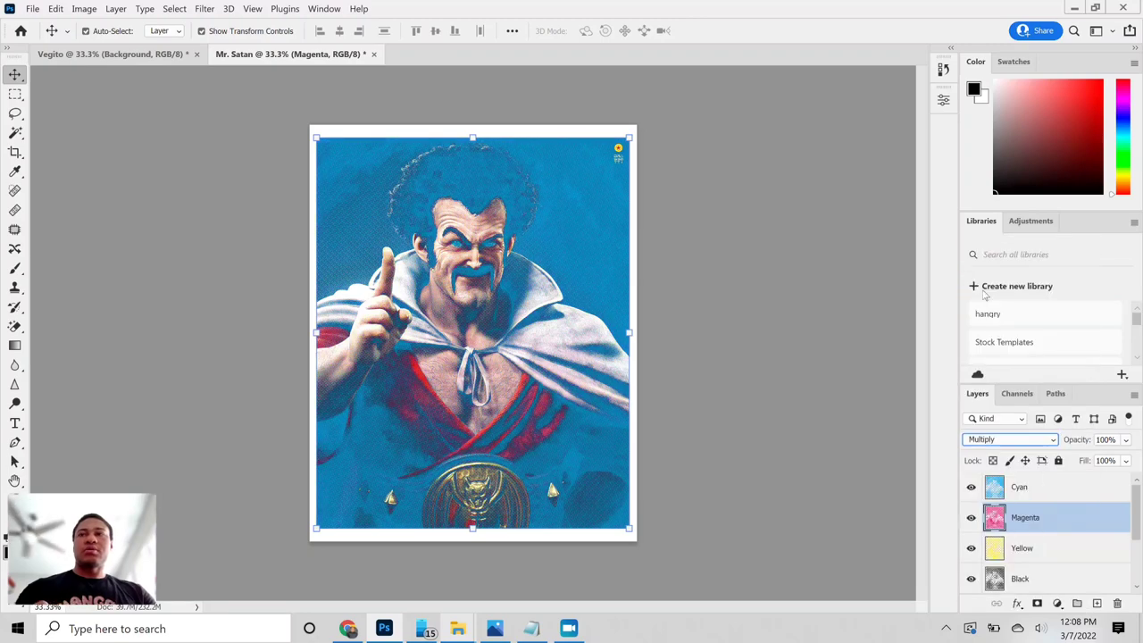
pyautogui.click(1027, 487)
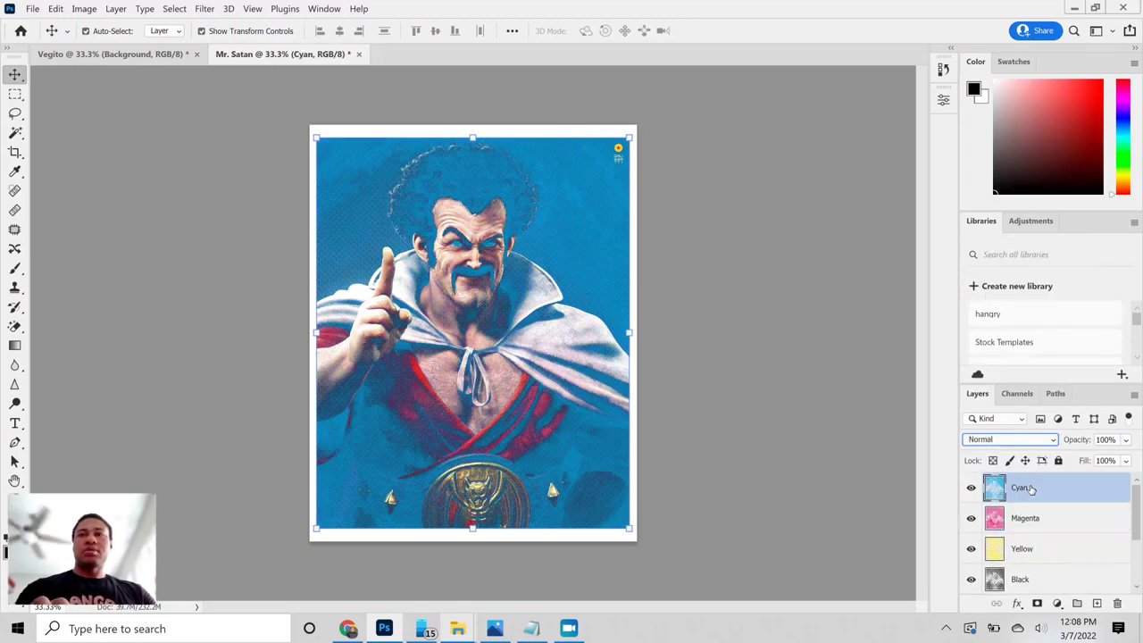
pyautogui.click(1022, 439)
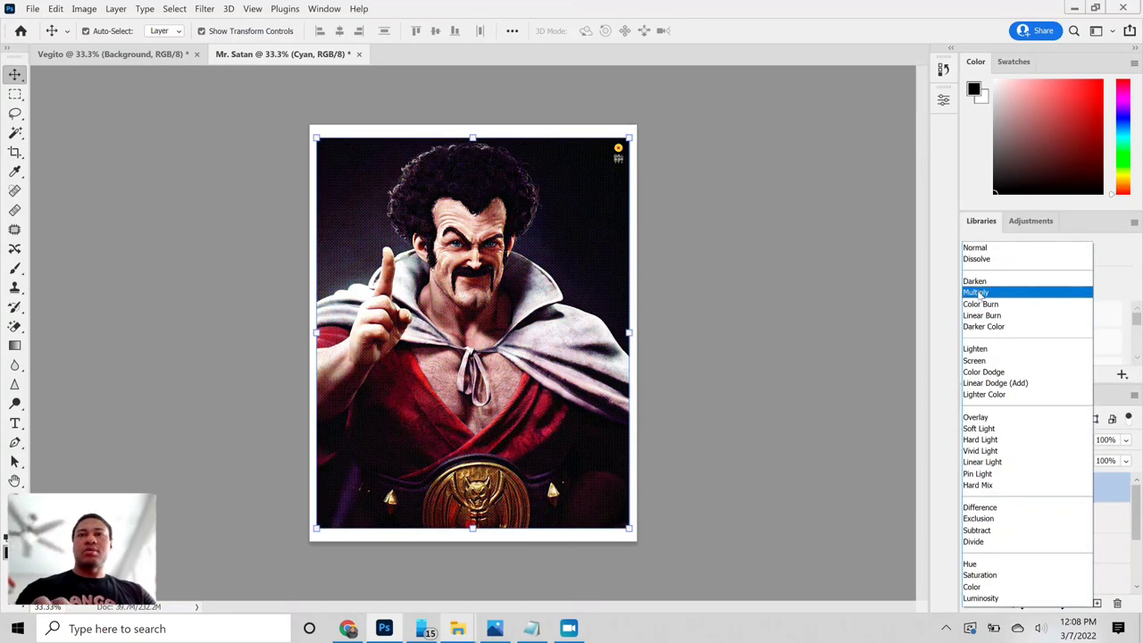
pyautogui.click(980, 293)
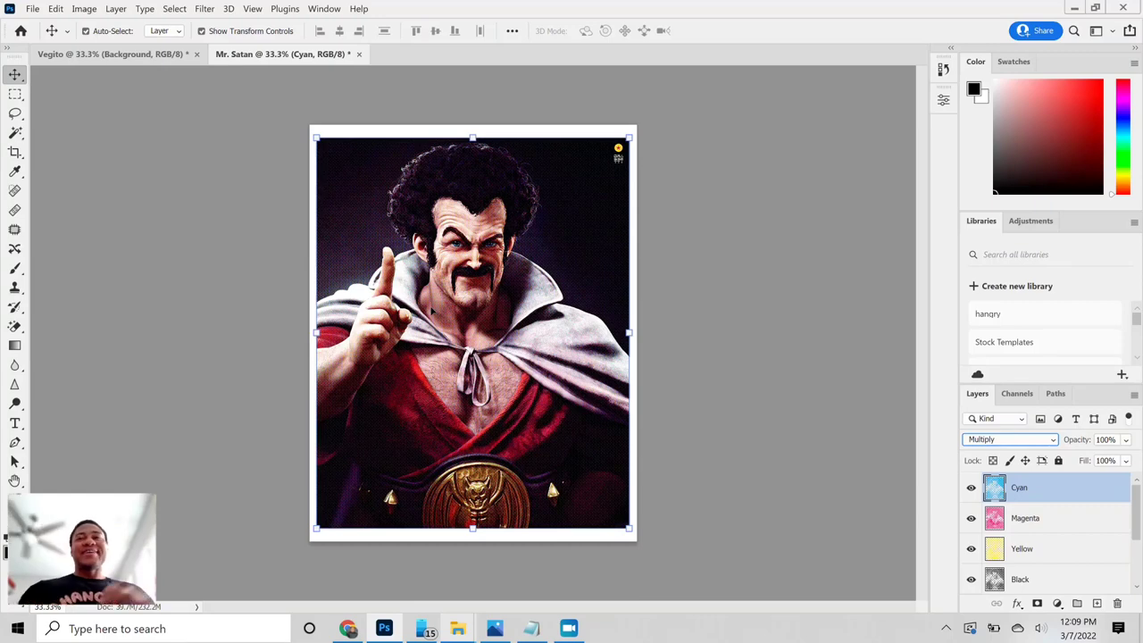
# Nudge the Cyan layer slightly right and zoom in to the individual halftone dots.
pyautogui.press('Right')
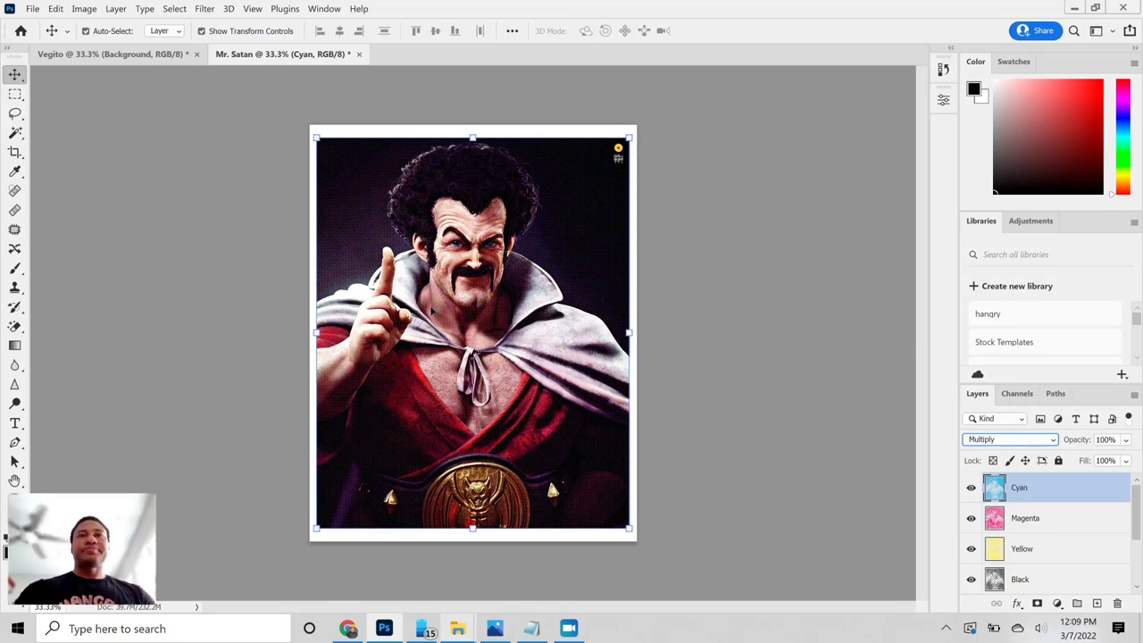
pyautogui.hotkey('ctrl', '+')
pyautogui.hotkey('ctrl', '+')
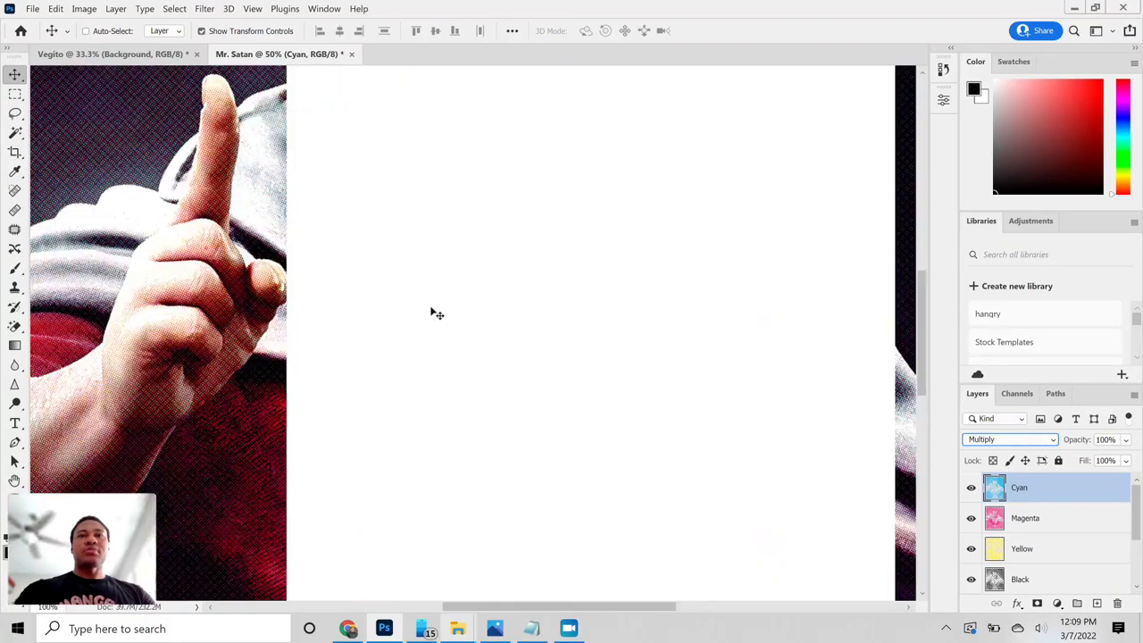
pyautogui.hotkey('ctrl', '+')
pyautogui.hotkey('ctrl', '+')
pyautogui.hotkey('ctrl', '+')
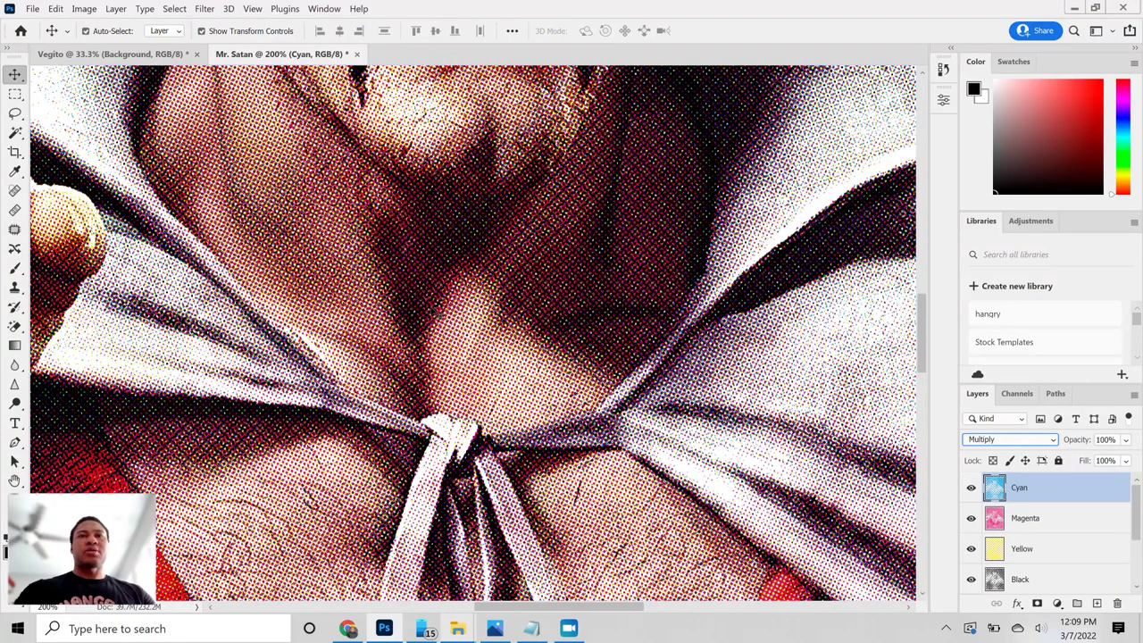
pyautogui.hotkey('ctrl', '+')
pyautogui.hotkey('ctrl', '+')
pyautogui.hotkey('ctrl', '+')
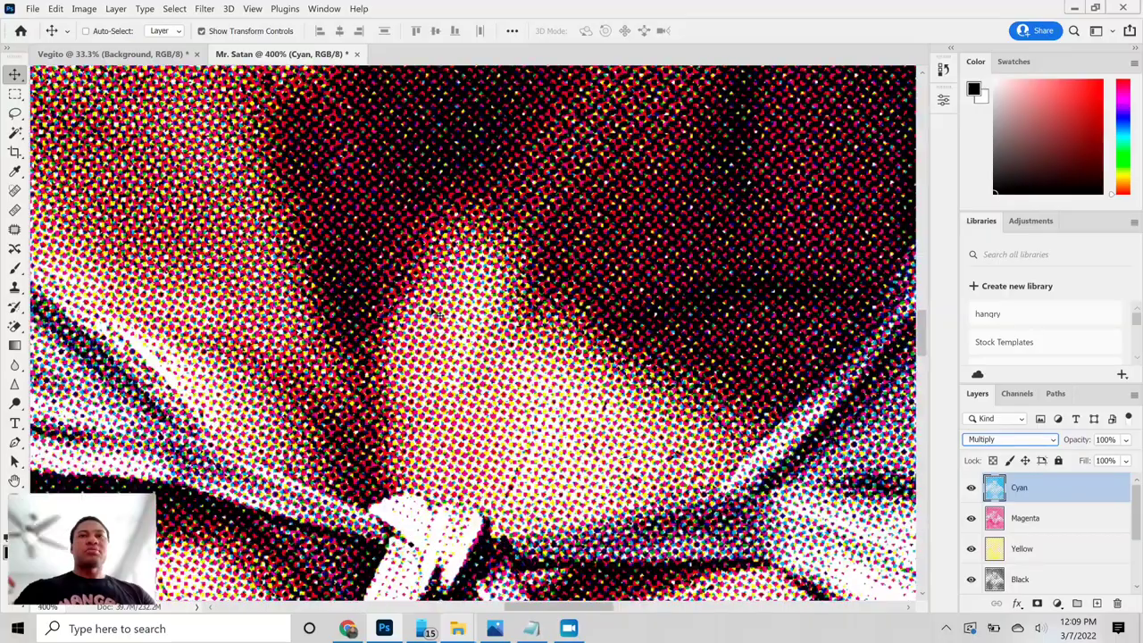
pyautogui.hotkey('ctrl', '+')
pyautogui.hotkey('ctrl', '+')
pyautogui.hotkey('ctrl', '+')
pyautogui.hotkey('ctrl', '+')
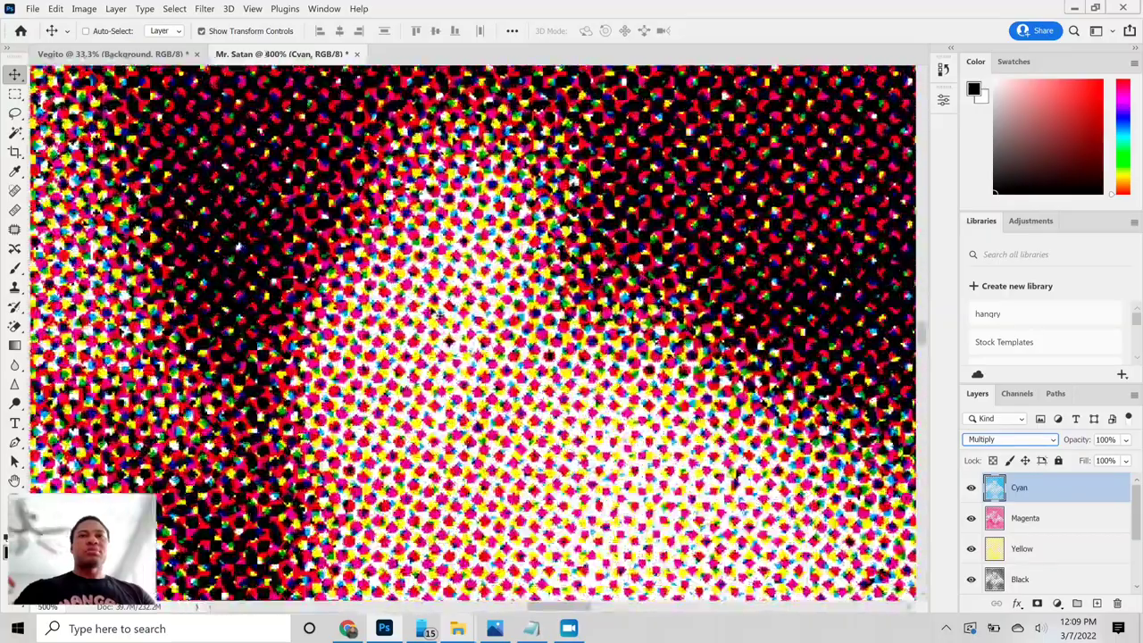
# Zoom back out to the whole portrait, then settle on a 33.3% view.
pyautogui.hotkey('ctrl', '-')
pyautogui.hotkey('ctrl', '-')
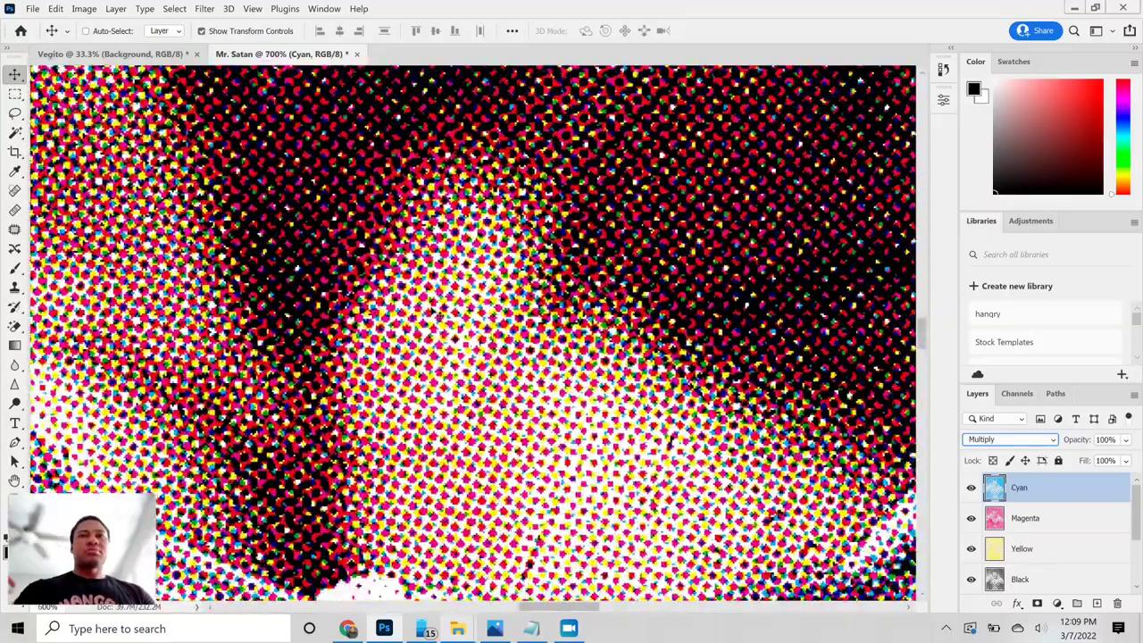
pyautogui.hotkey('ctrl', '-')
pyautogui.hotkey('ctrl', '-')
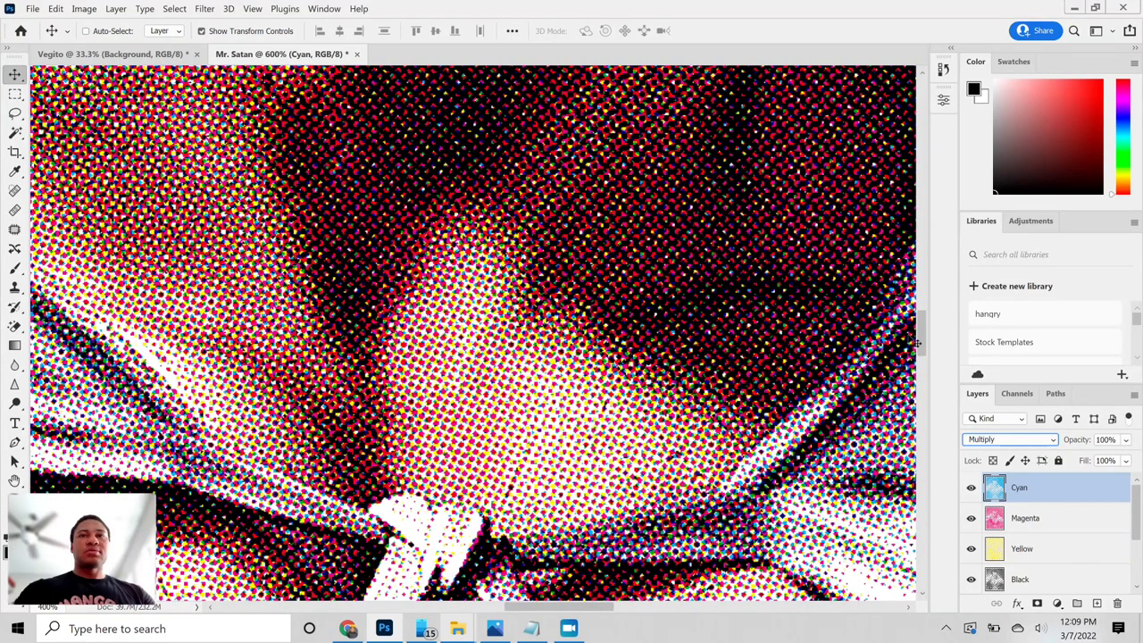
pyautogui.hotkey('ctrl', '-')
pyautogui.hotkey('ctrl', '-')
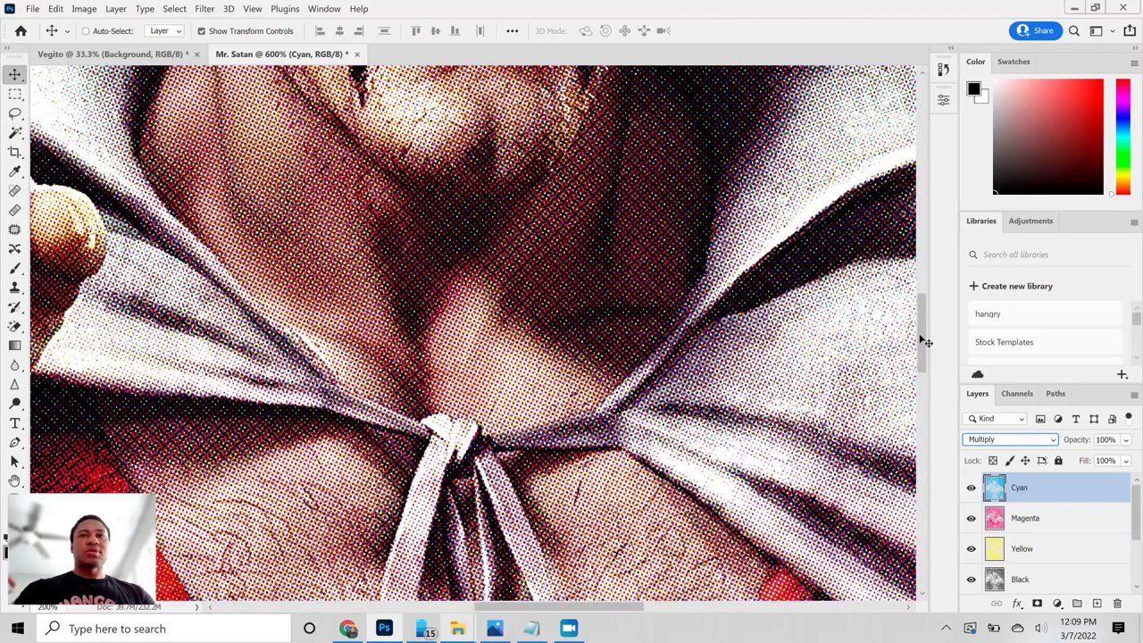
pyautogui.hotkey('ctrl', '-')
pyautogui.hotkey('ctrl', '-')
pyautogui.hotkey('ctrl', '-')
pyautogui.hotkey('ctrl', '-')
pyautogui.hotkey('ctrl', '-')
pyautogui.hotkey('ctrl', '-')
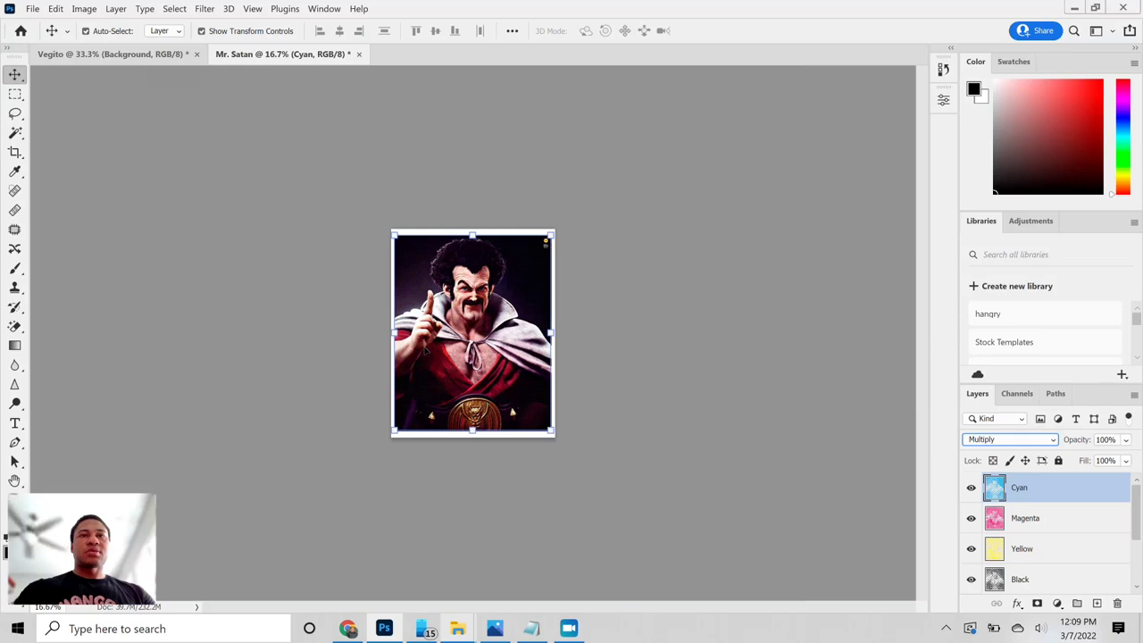
pyautogui.hotkey('ctrl', '+')
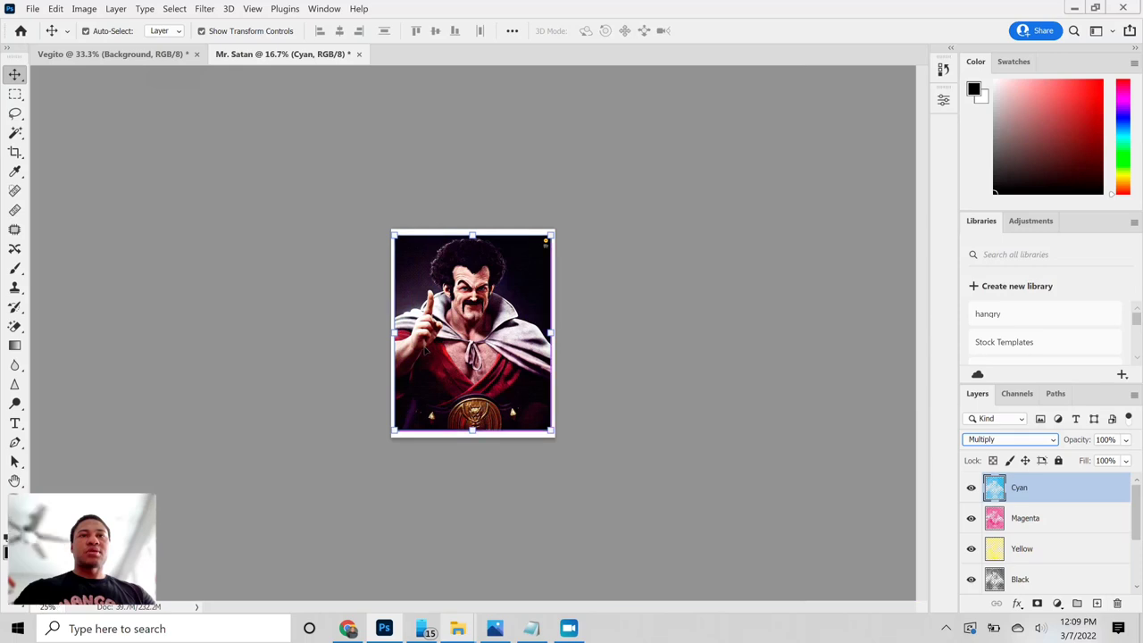
pyautogui.hotkey('ctrl', '+')
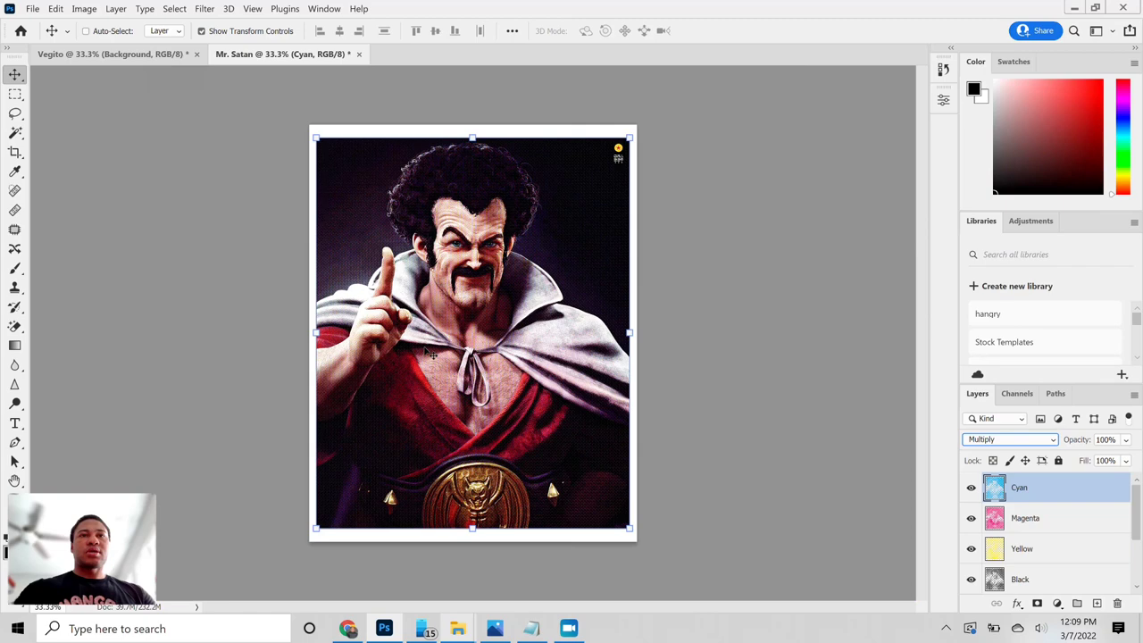
pyautogui.hotkey('ctrl', '+')
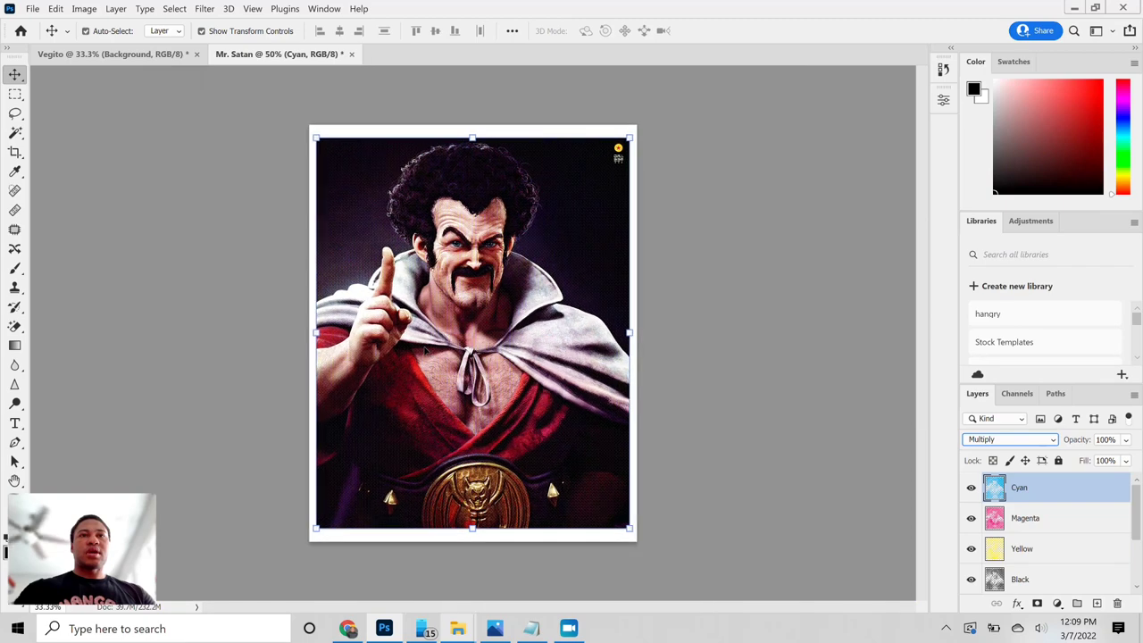
pyautogui.hotkey('ctrl', '-')
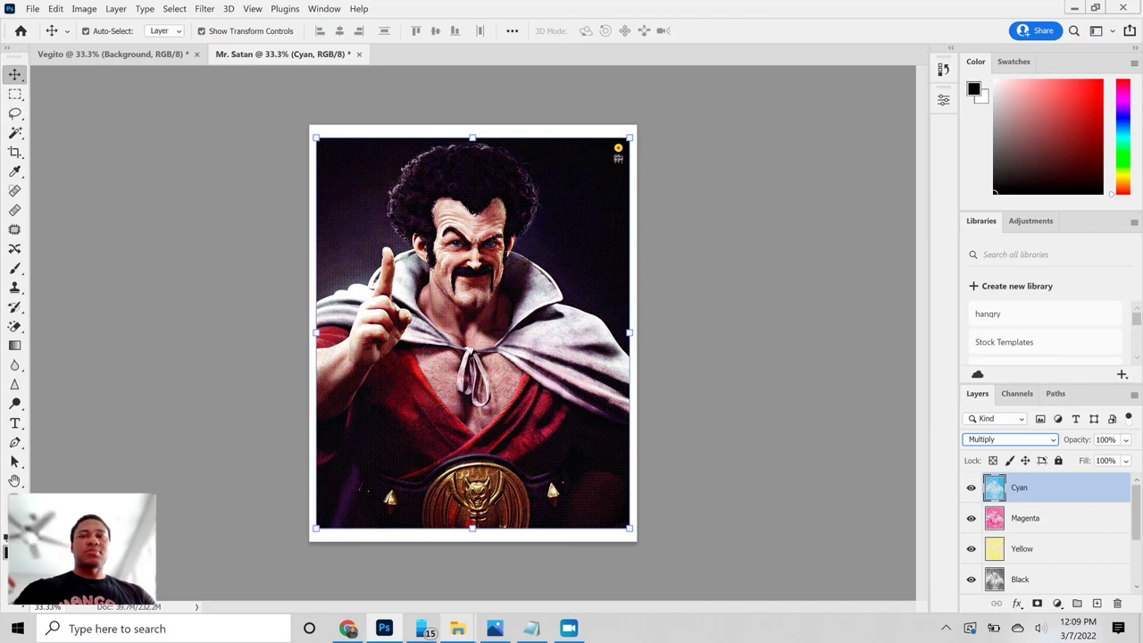
pyautogui.click(32, 9)
pyautogui.moveTo(55, 9)
pyautogui.click(257, 118)
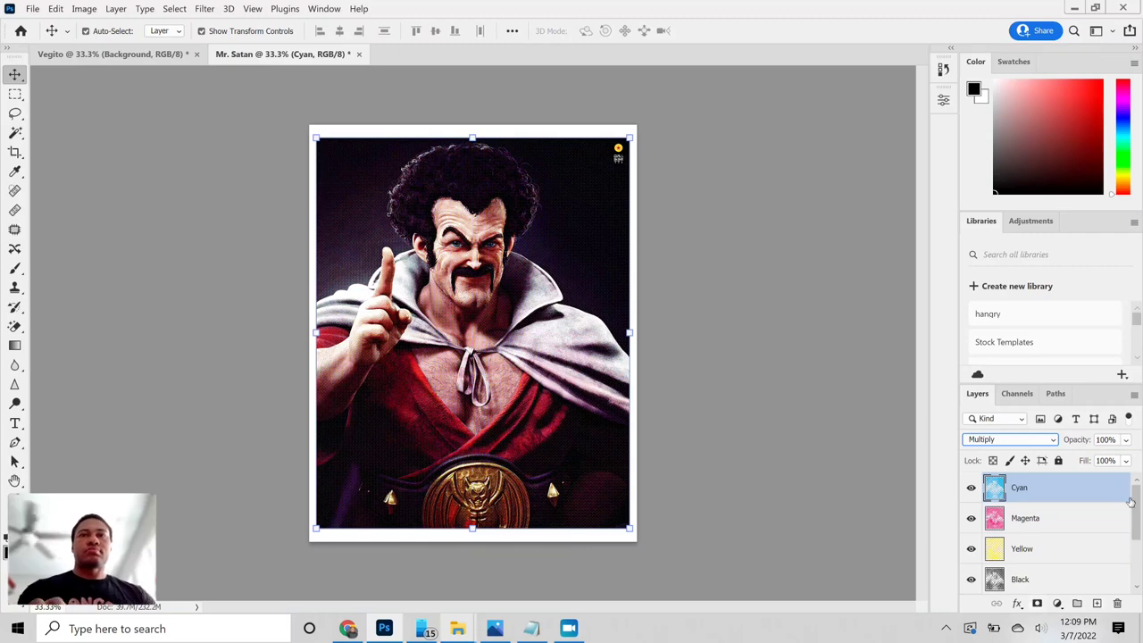
pyautogui.moveTo(1136, 507); pyautogui.dragTo(1137, 560)
pyautogui.scroll(3, 1137, 560)
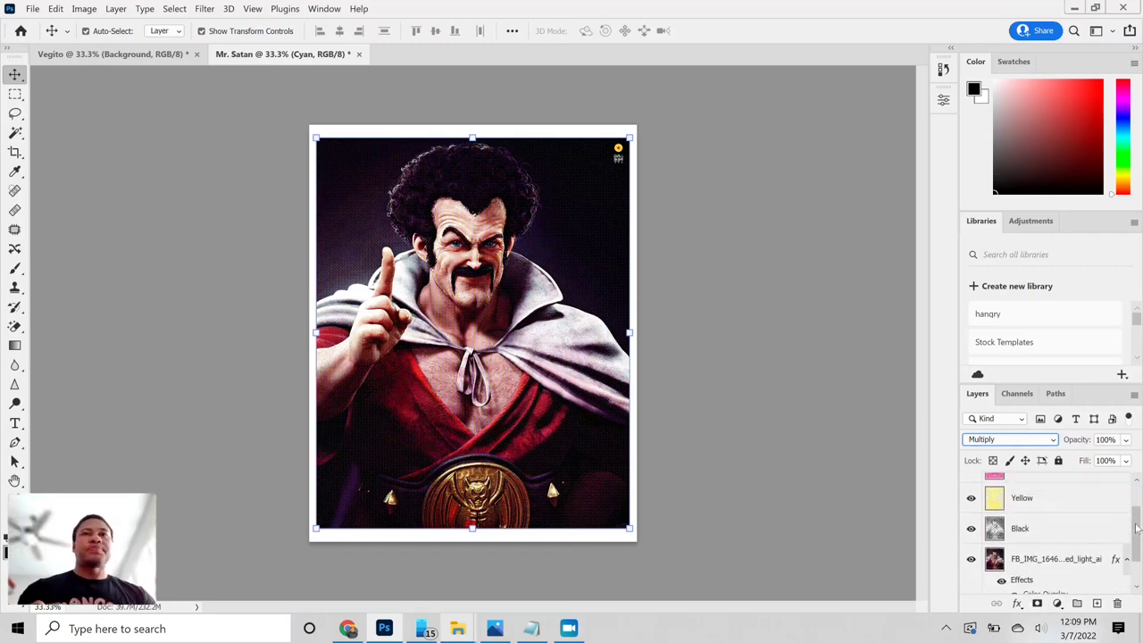
pyautogui.click(970, 541)
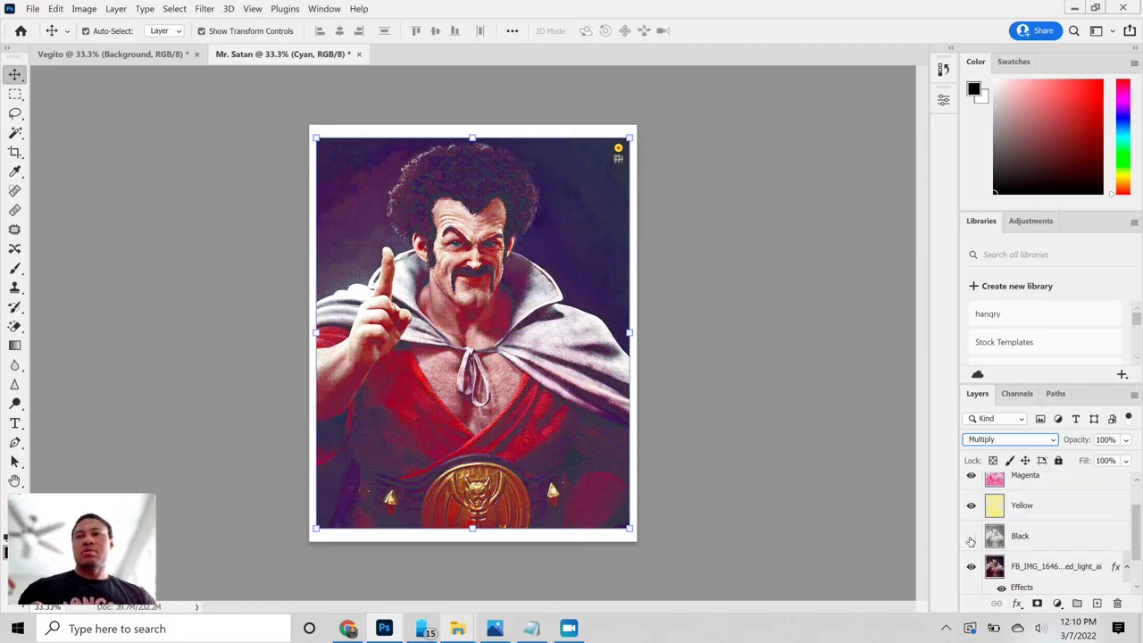
pyautogui.click(971, 538)
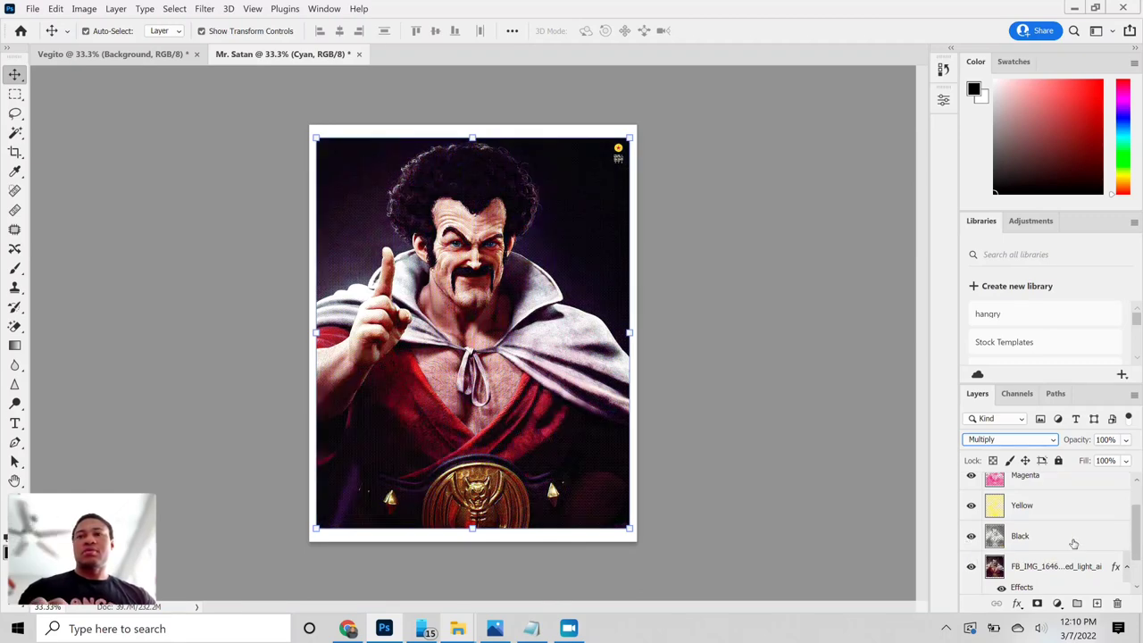
pyautogui.moveTo(1136, 536); pyautogui.dragTo(1137, 563)
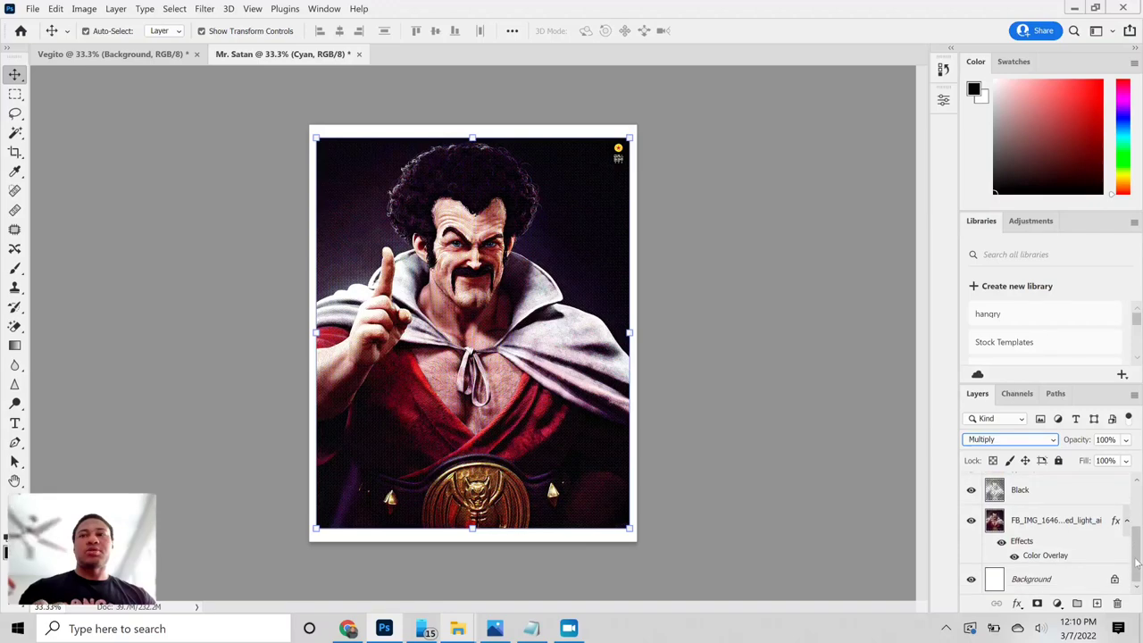
pyautogui.click(1014, 556)
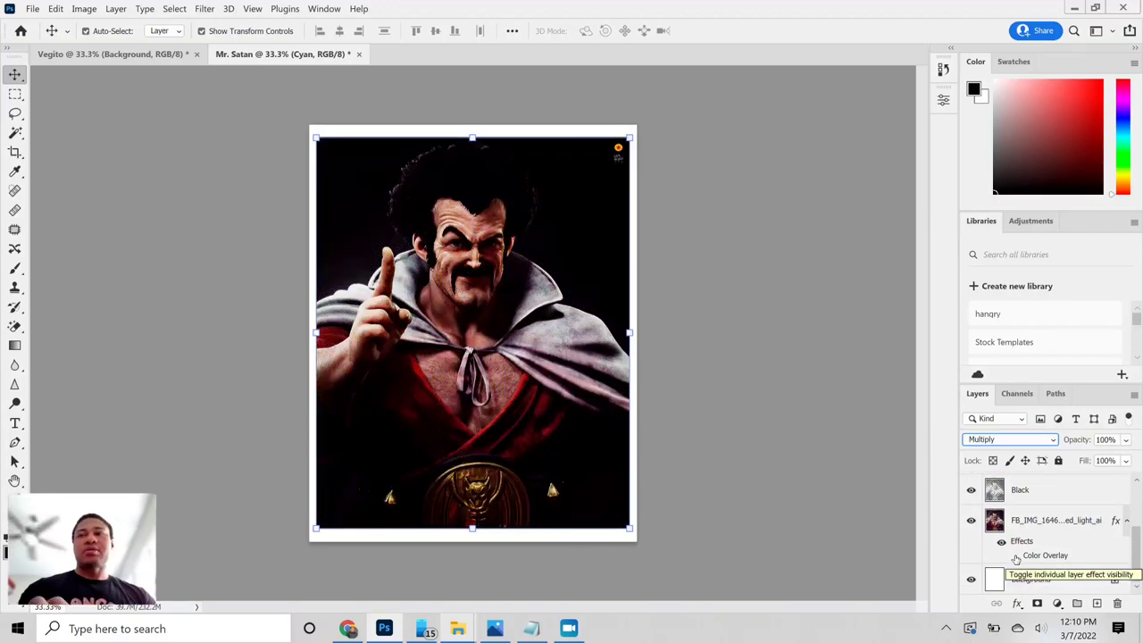
pyautogui.click(1015, 557)
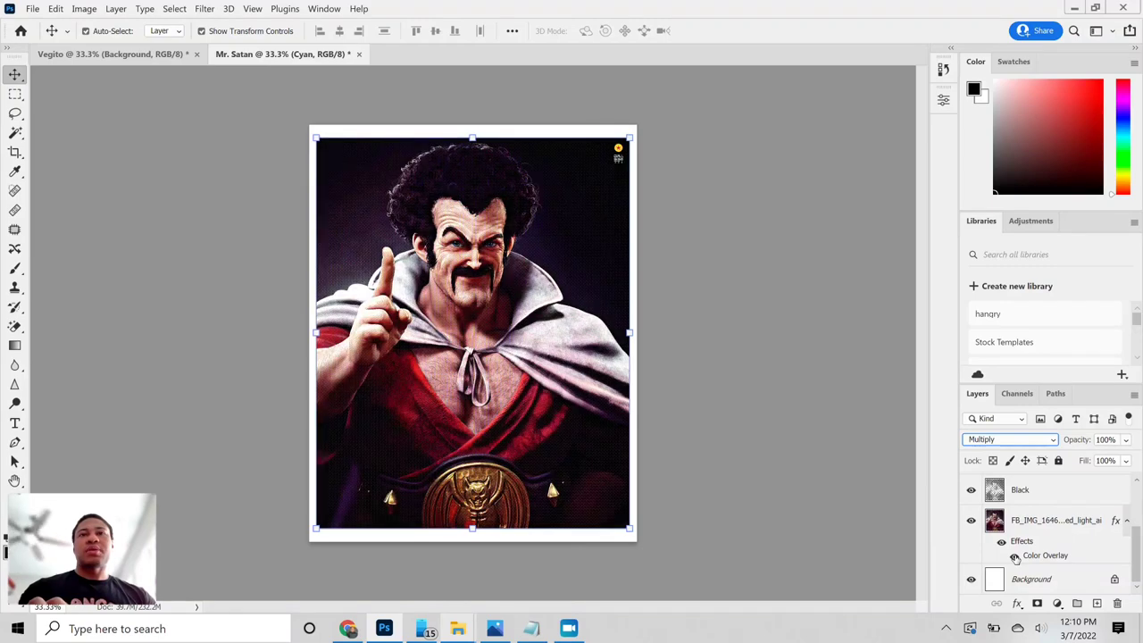
pyautogui.moveTo(1138, 561); pyautogui.dragTo(1135, 522)
pyautogui.click(970, 548)
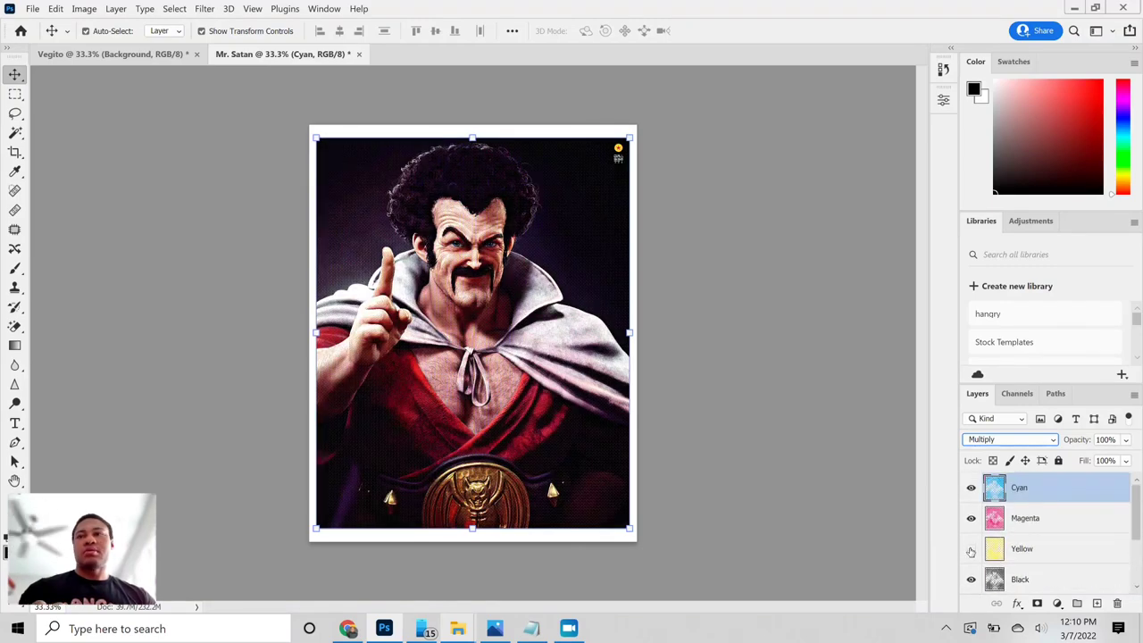
pyautogui.click(970, 548)
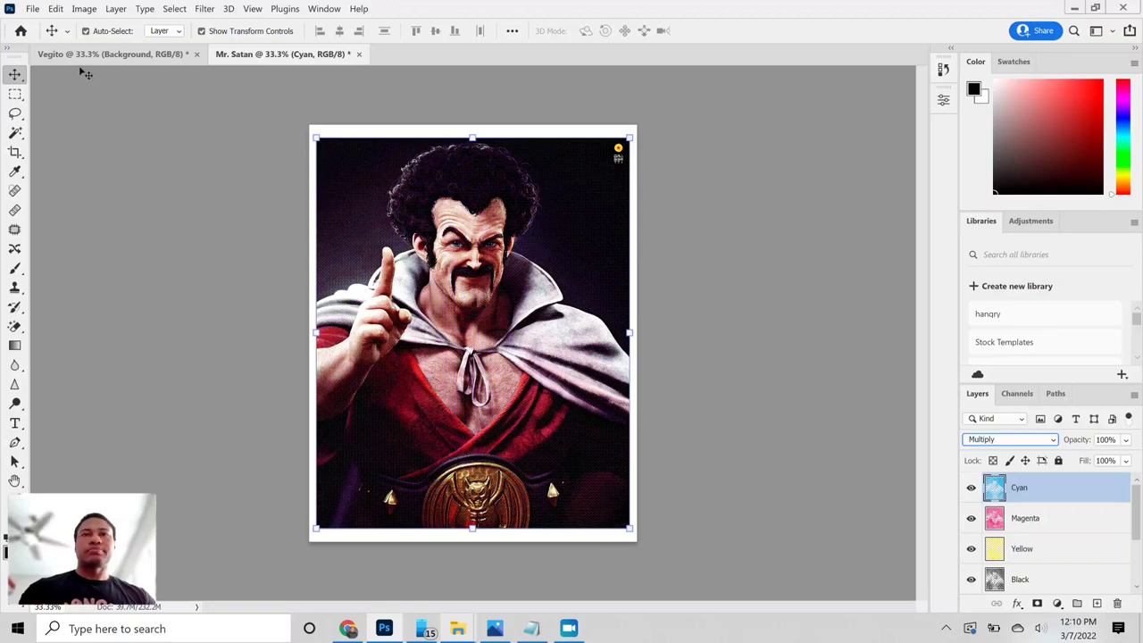
pyautogui.click(32, 8)
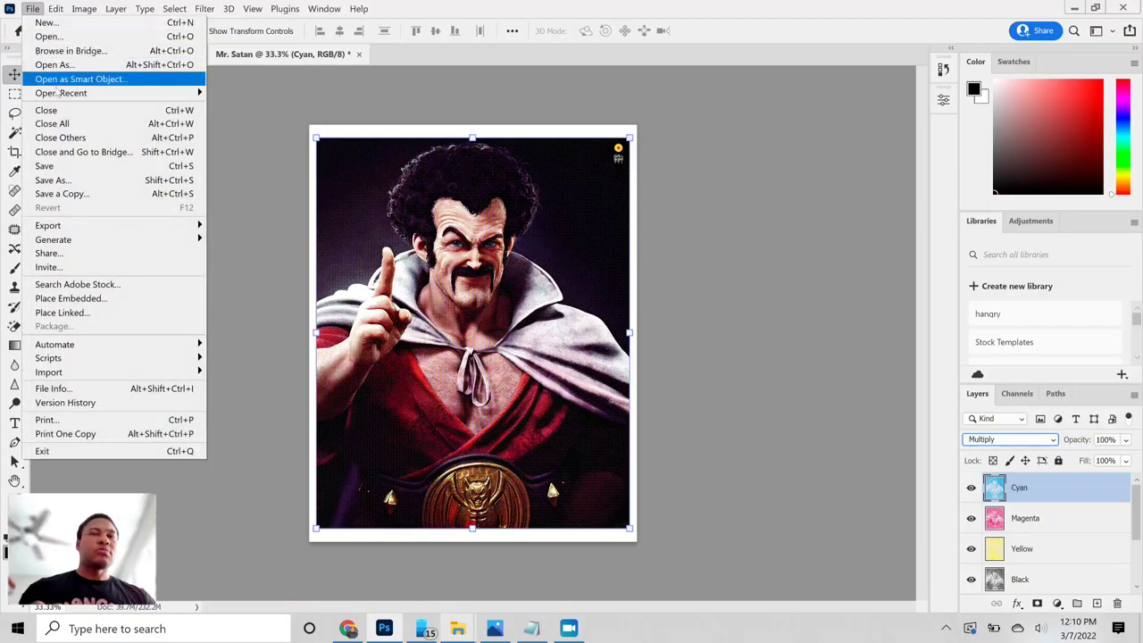
pyautogui.moveTo(71, 225)
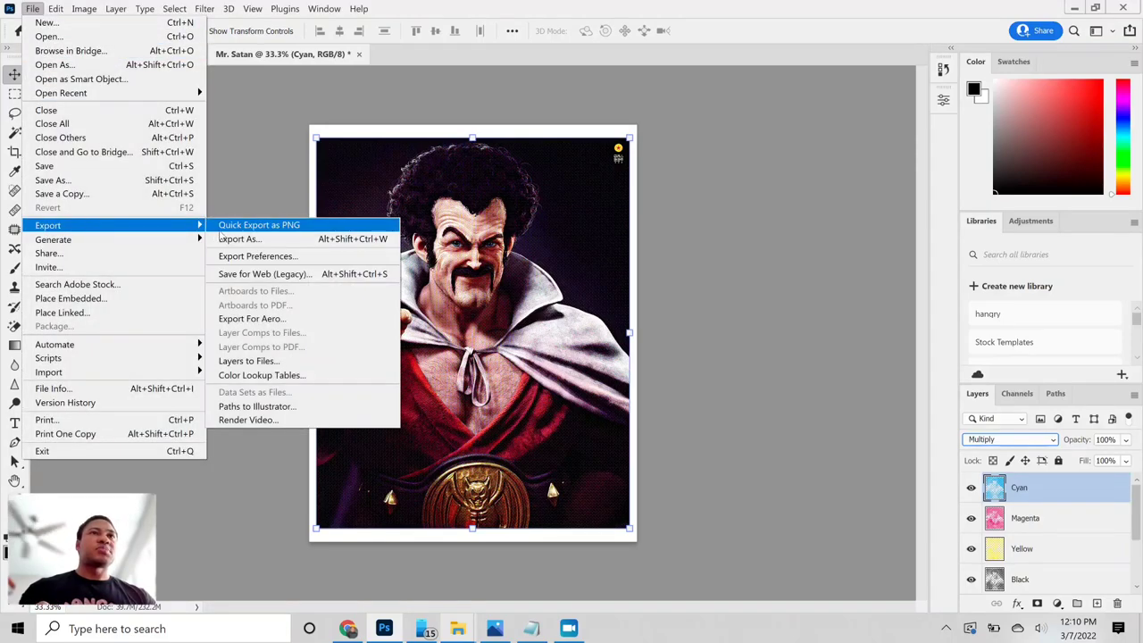
pyautogui.click(221, 239)
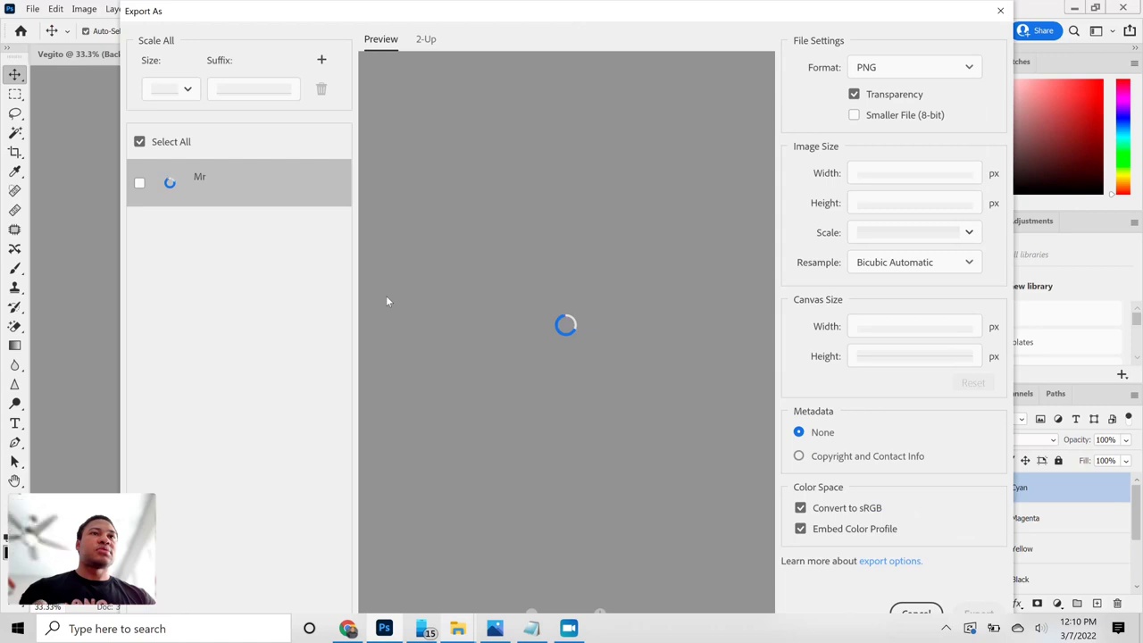
pyautogui.click(1000, 12)
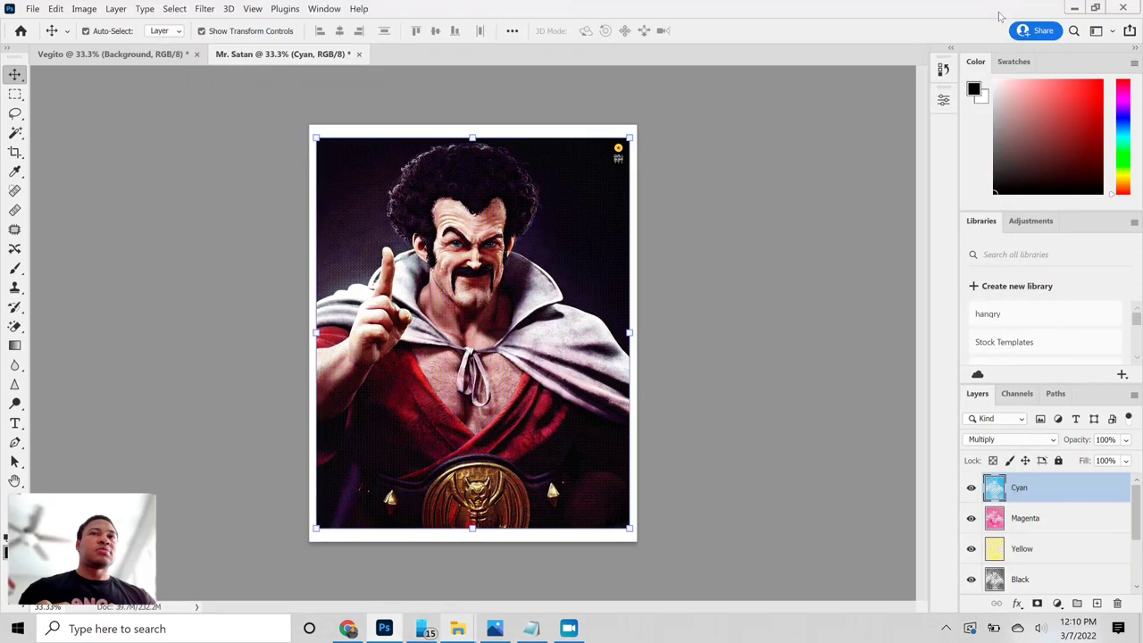
# Open the HalftoneBart.psdc cloud document in a new tab via File > Open.
pyautogui.click(32, 9)
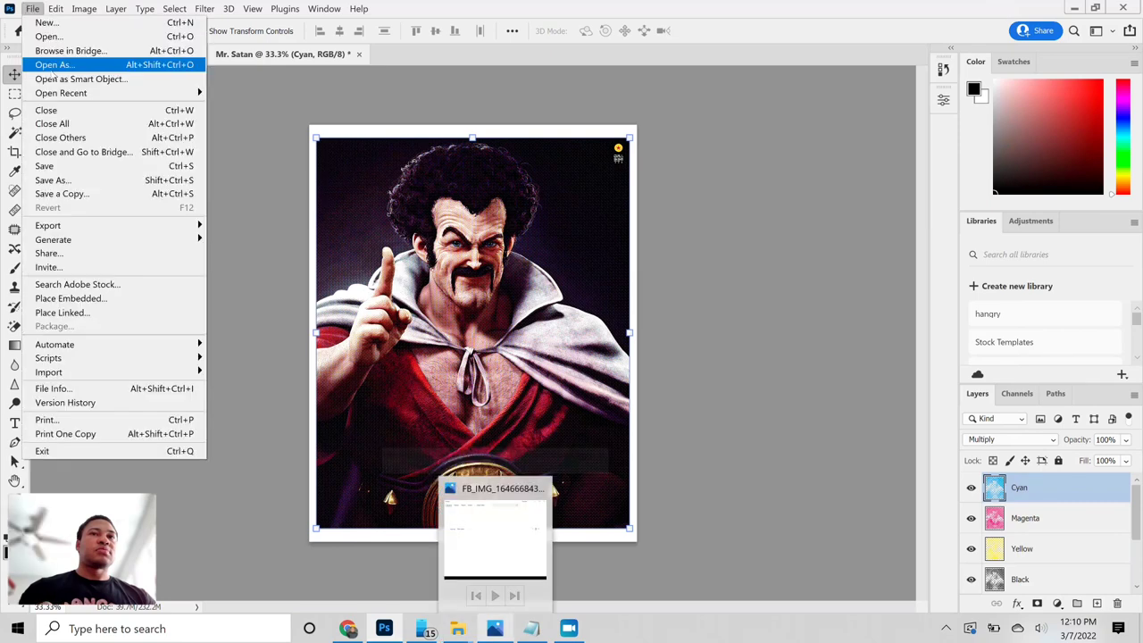
pyautogui.click(48, 38)
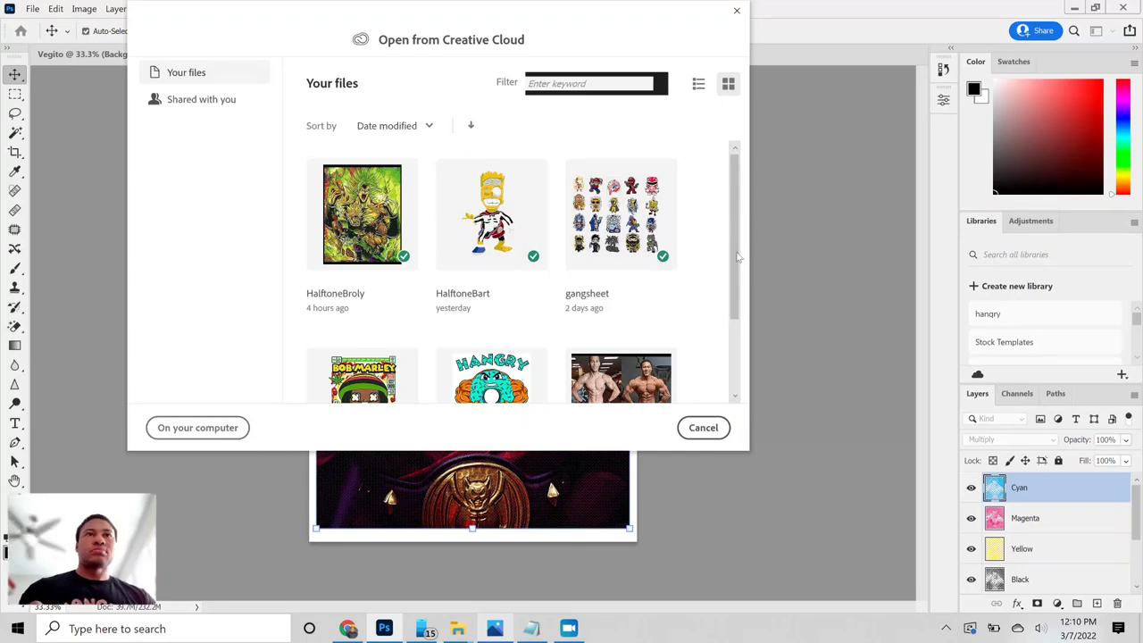
pyautogui.scroll(-2, 735, 224)
pyautogui.scroll(1, 739, 232)
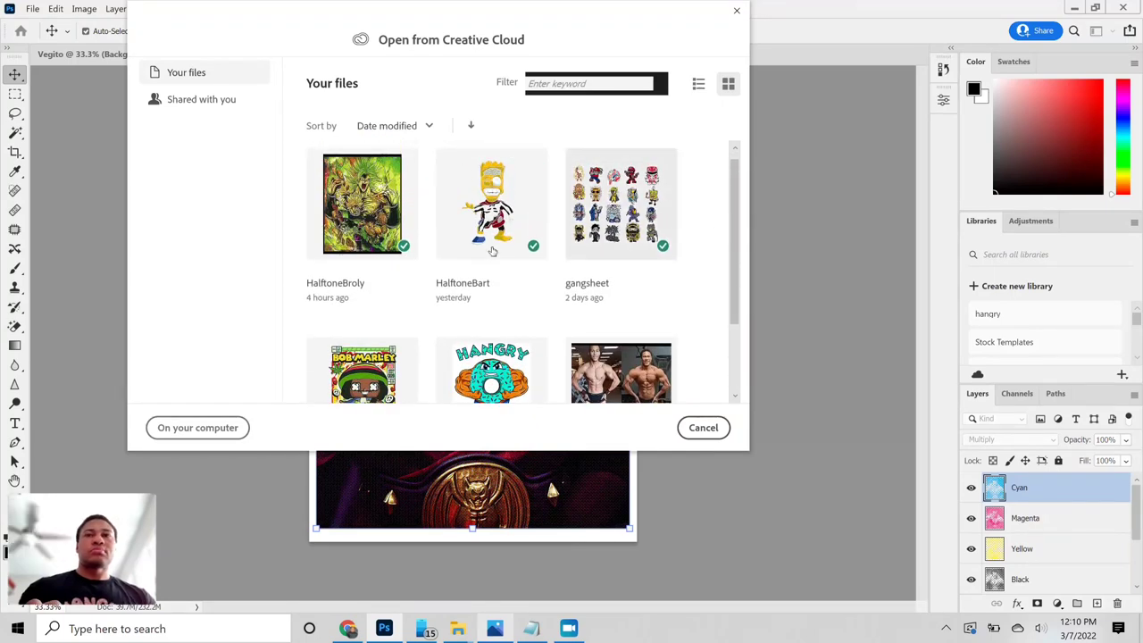
pyautogui.press('Escape')
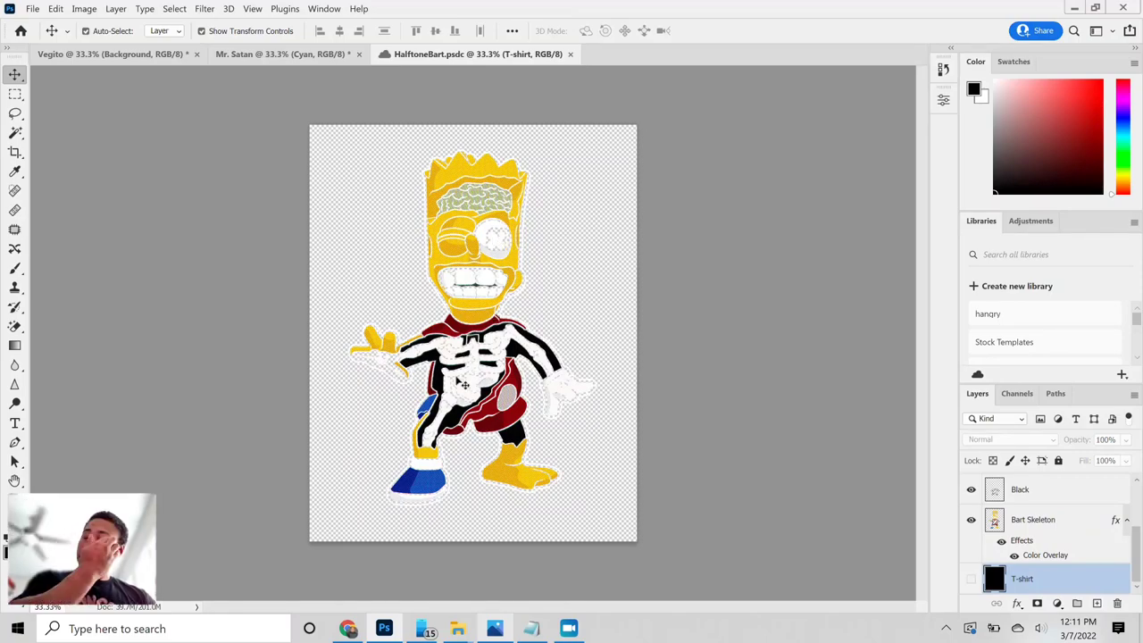
# Turn on the black T-shirt layer so Bart Skeleton sits on a solid black background.
pyautogui.scroll(5, 463, 384)
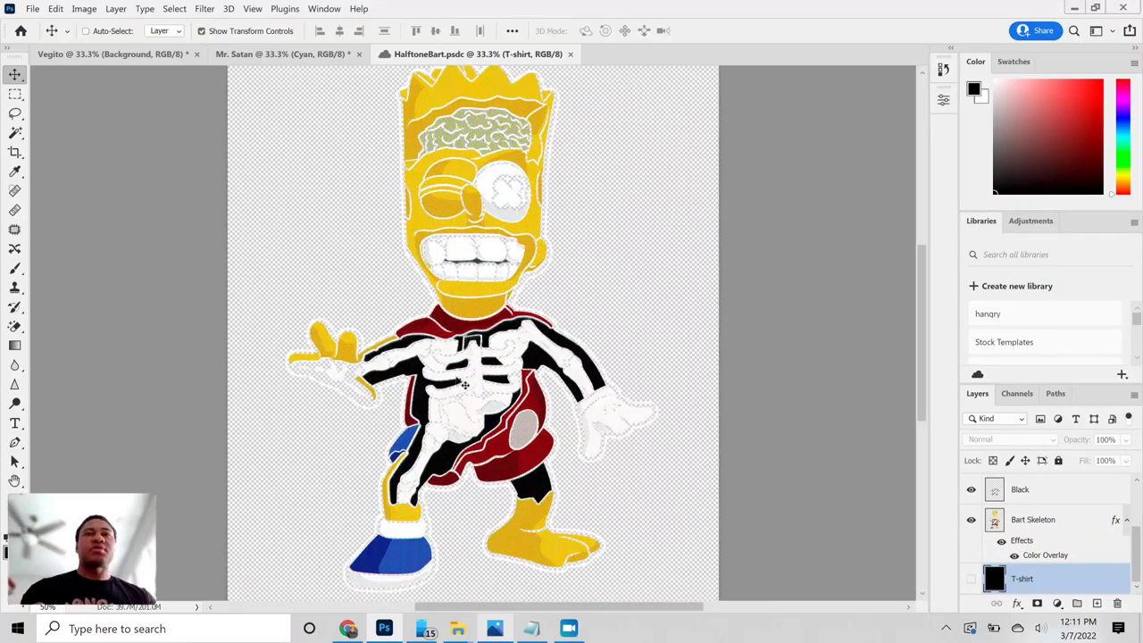
pyautogui.scroll(2, 463, 384)
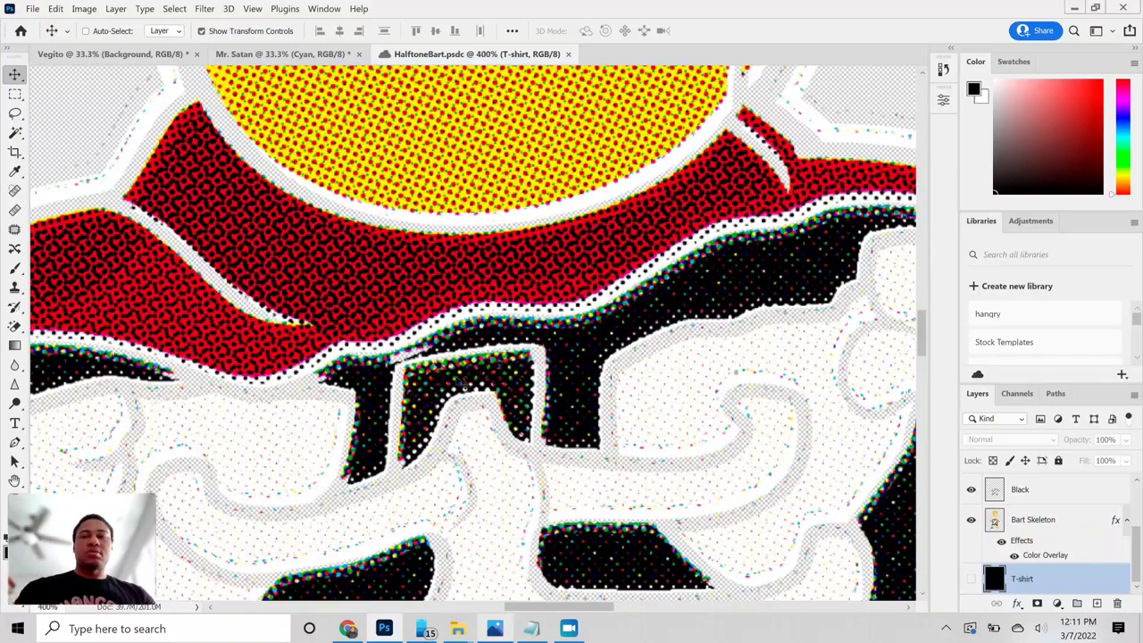
pyautogui.scroll(-6, 463, 384)
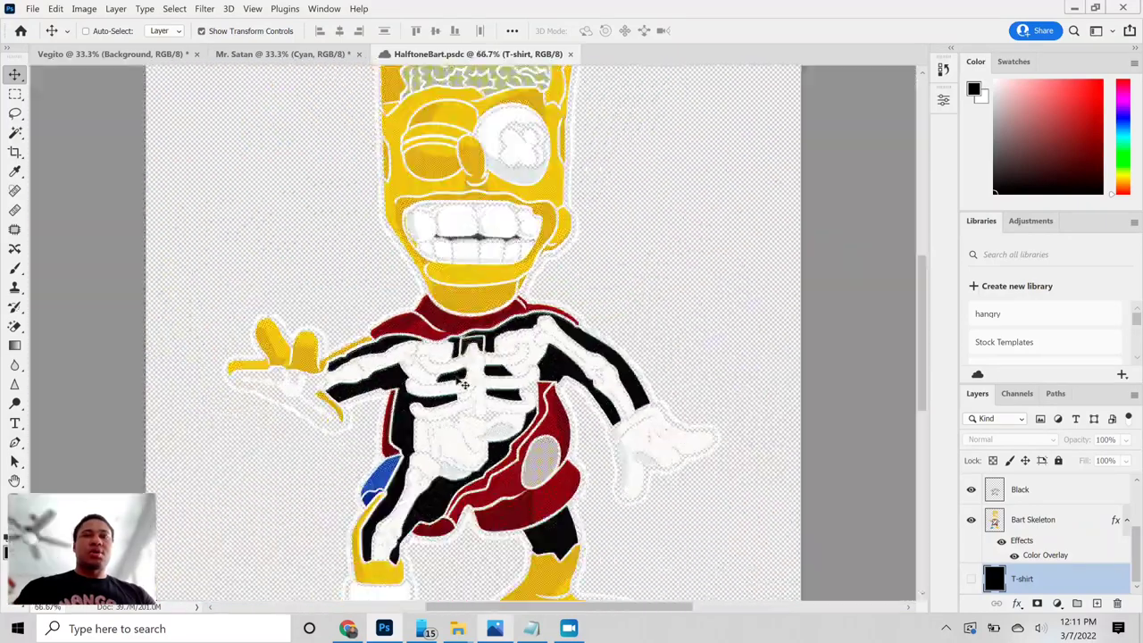
pyautogui.scroll(-1, 464, 383)
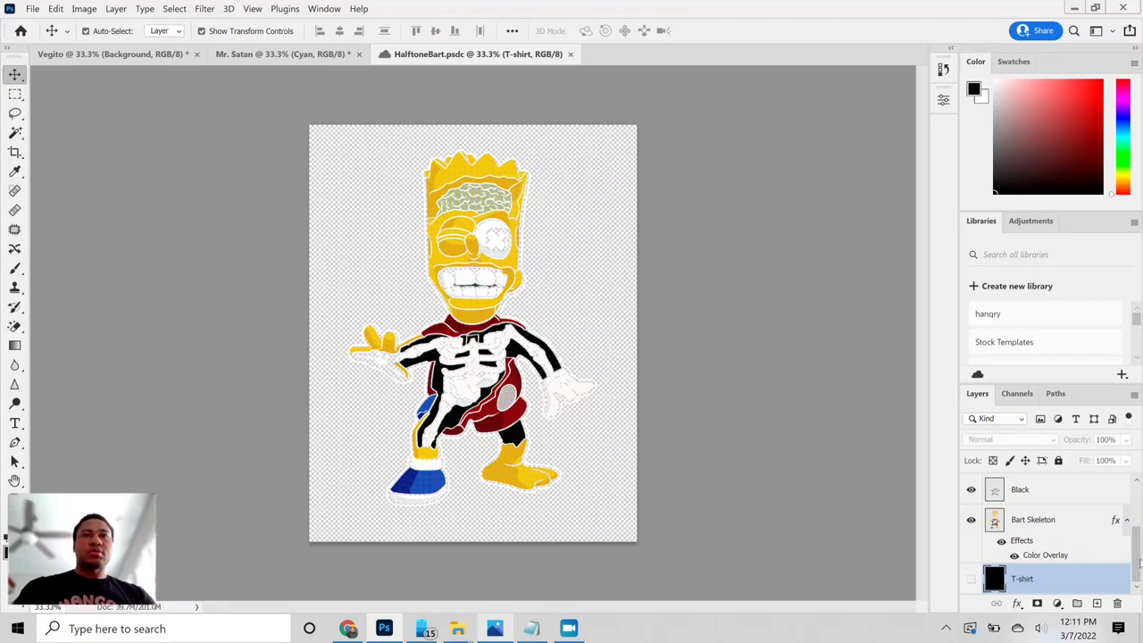
pyautogui.moveTo(1139, 563); pyautogui.dragTo(1137, 500)
pyautogui.scroll(-3, 1124, 523)
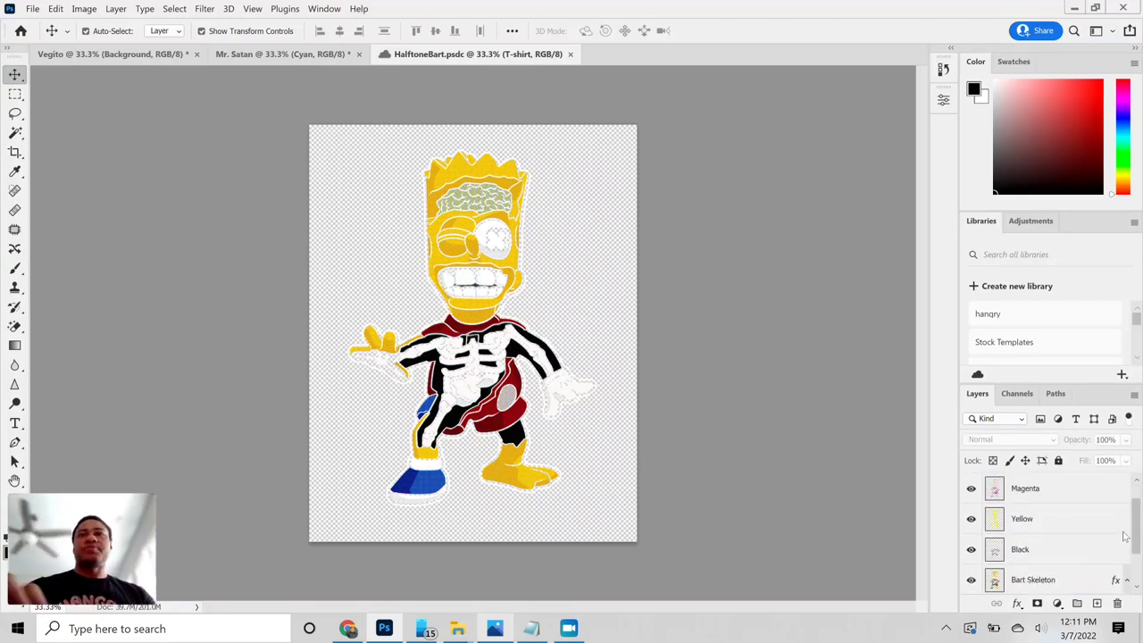
pyautogui.scroll(3, 1123, 522)
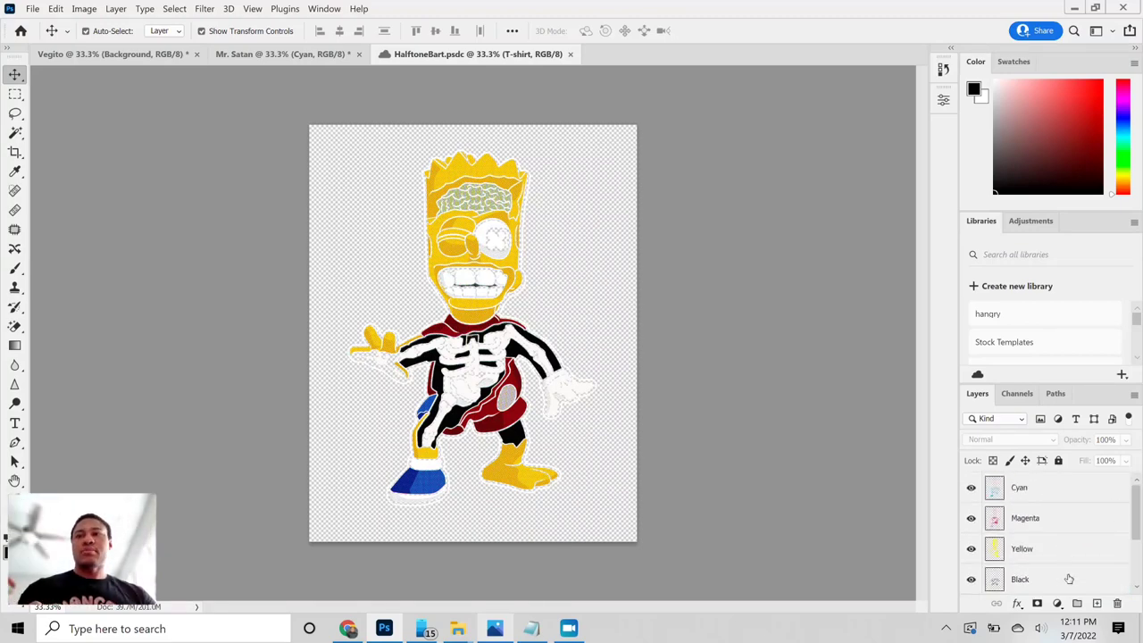
pyautogui.moveTo(1139, 509); pyautogui.dragTo(1137, 554)
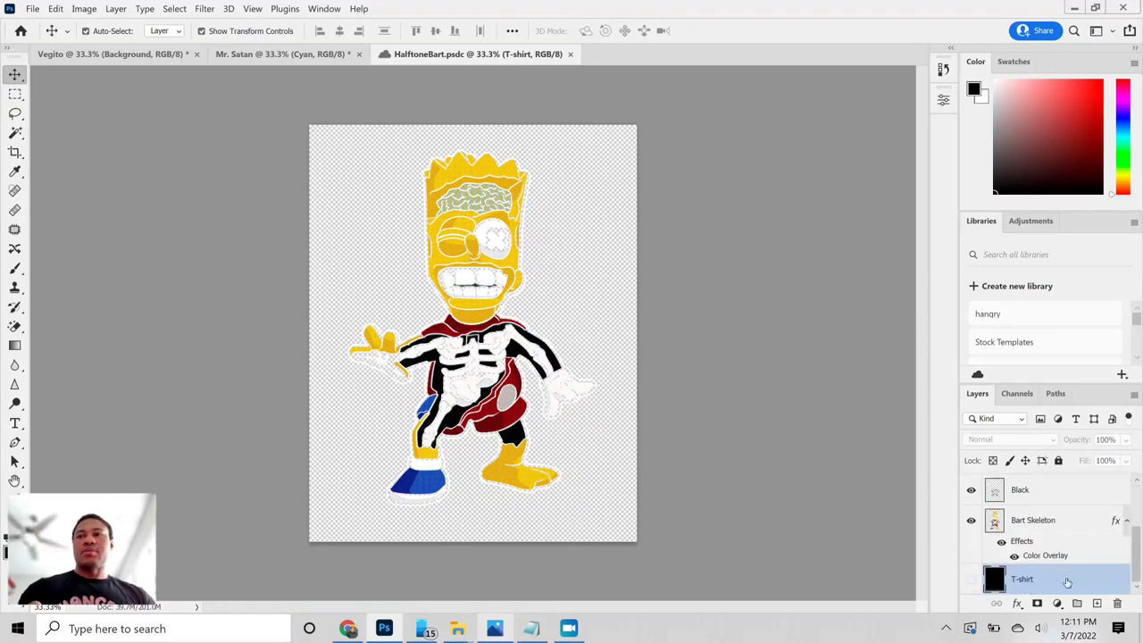
pyautogui.click(972, 580)
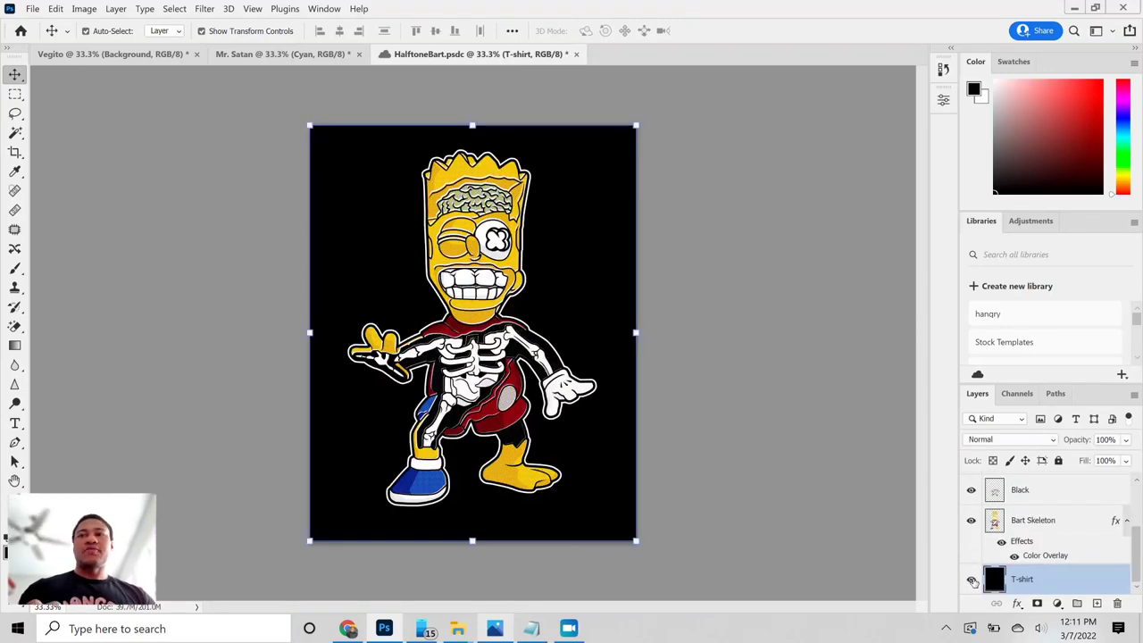
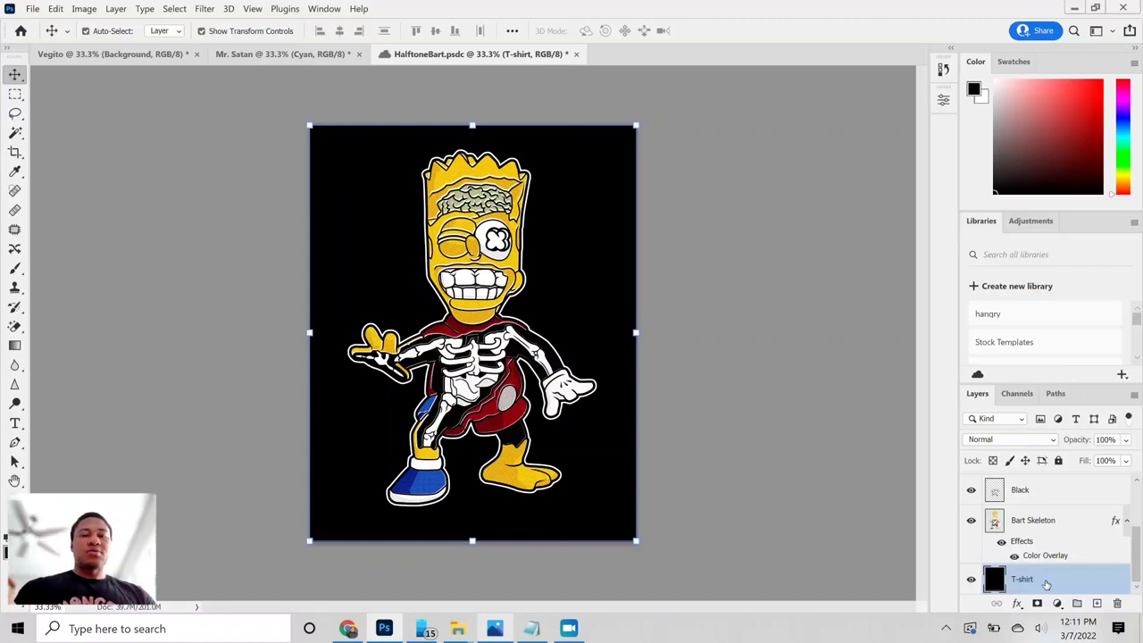
# Fill the T-shirt layer with the custom blue colour #00acec, then return to the Move tool.
pyautogui.hotkey('shift', 'F5')
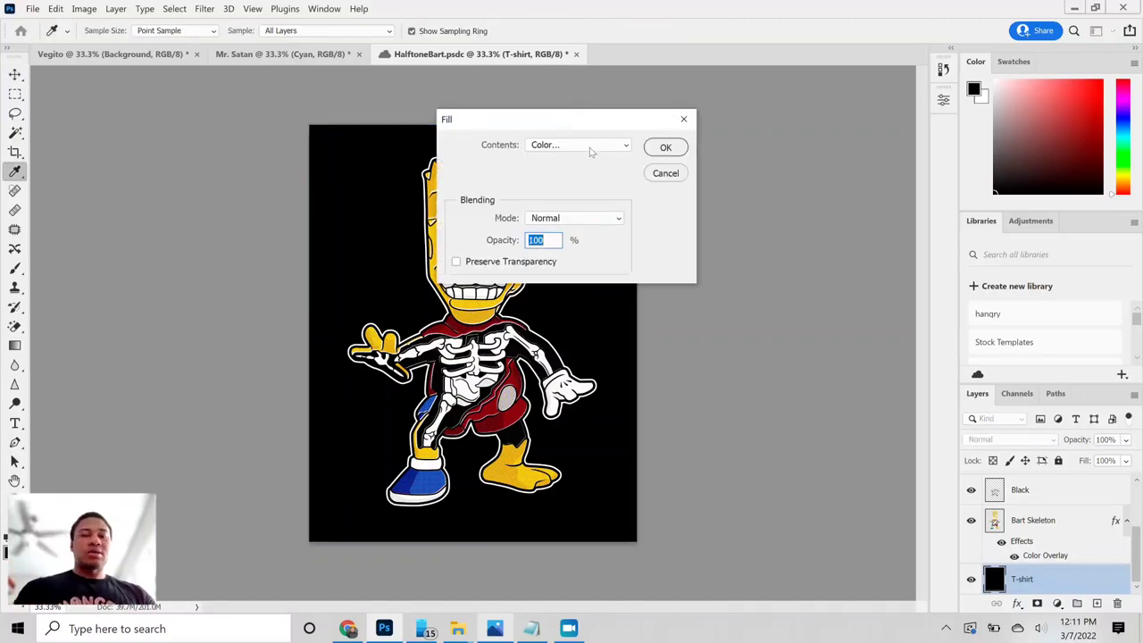
pyautogui.click(585, 144)
pyautogui.click(541, 184)
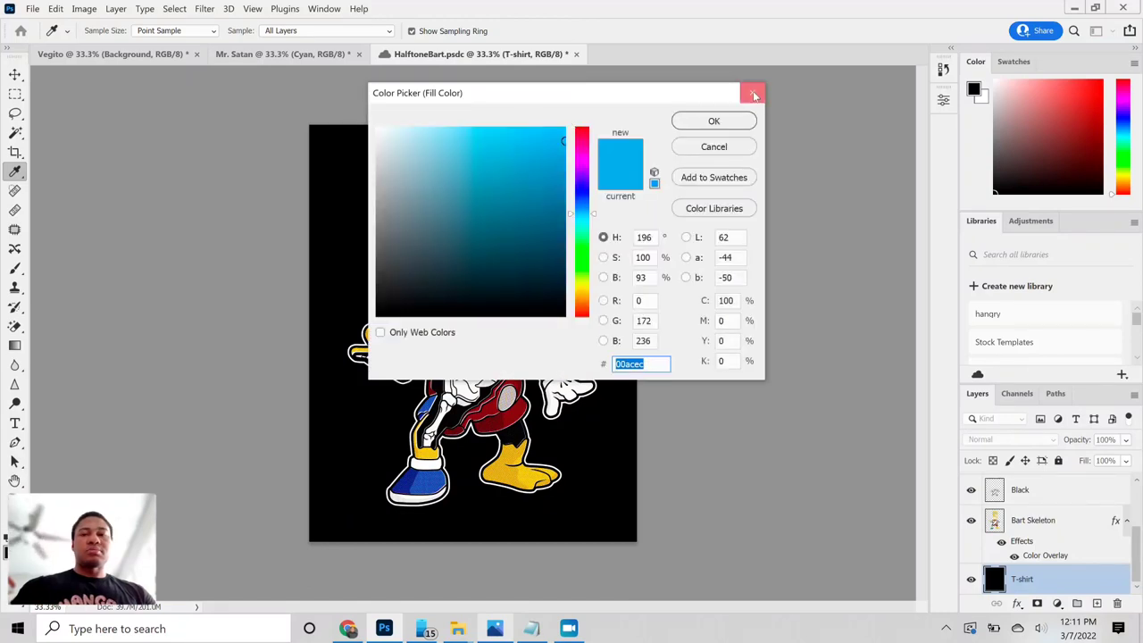
pyautogui.click(750, 94)
pyautogui.click(613, 145)
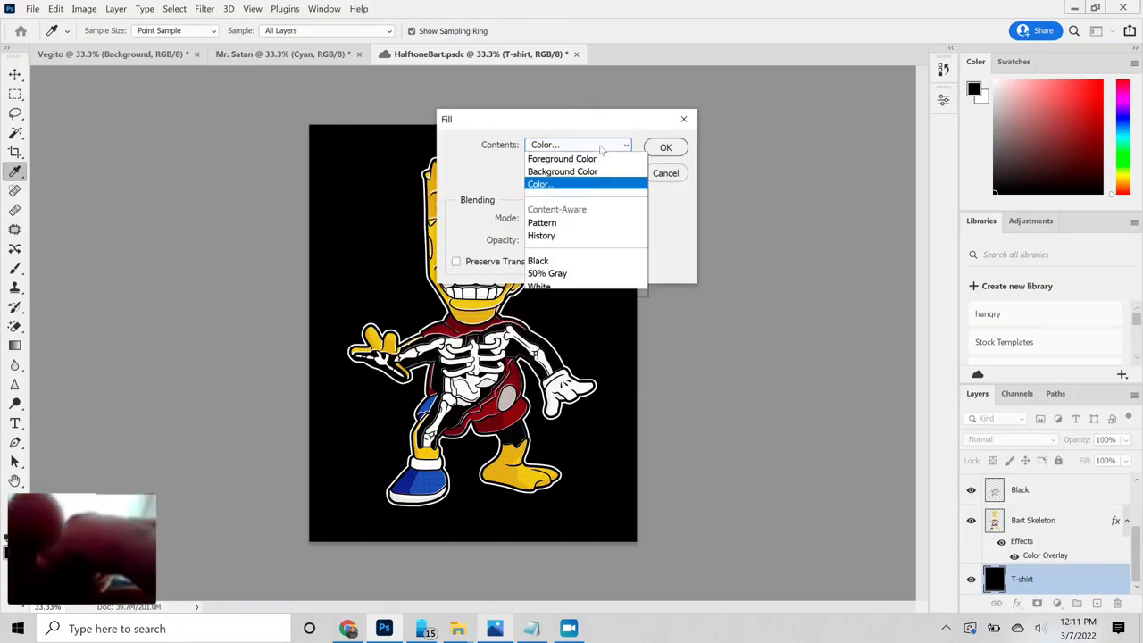
pyautogui.click(578, 184)
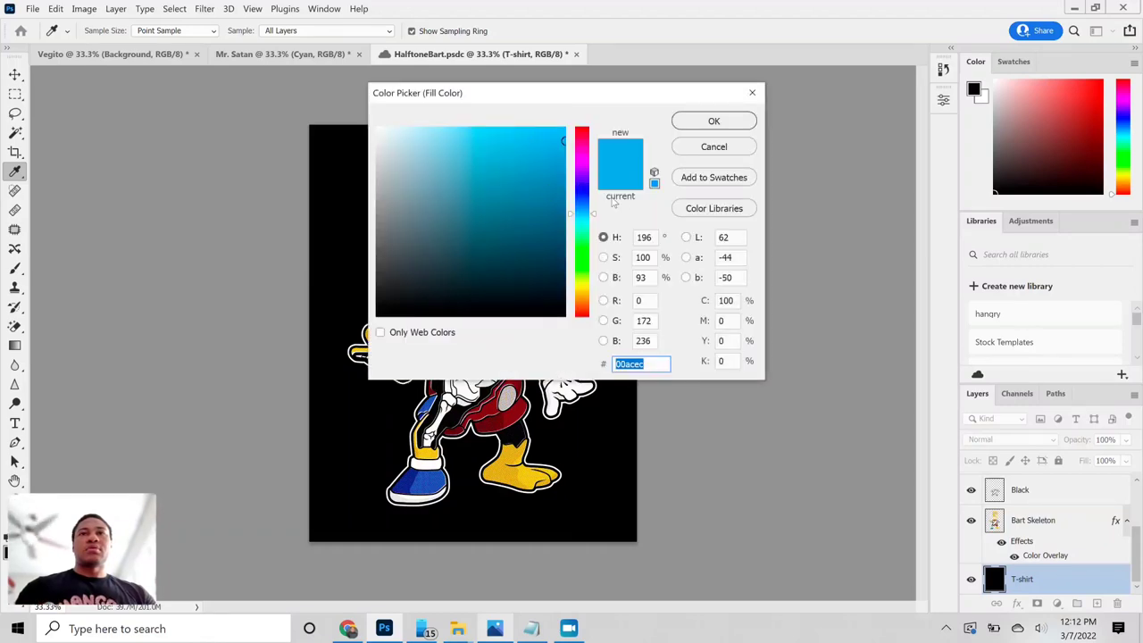
pyautogui.click(693, 126)
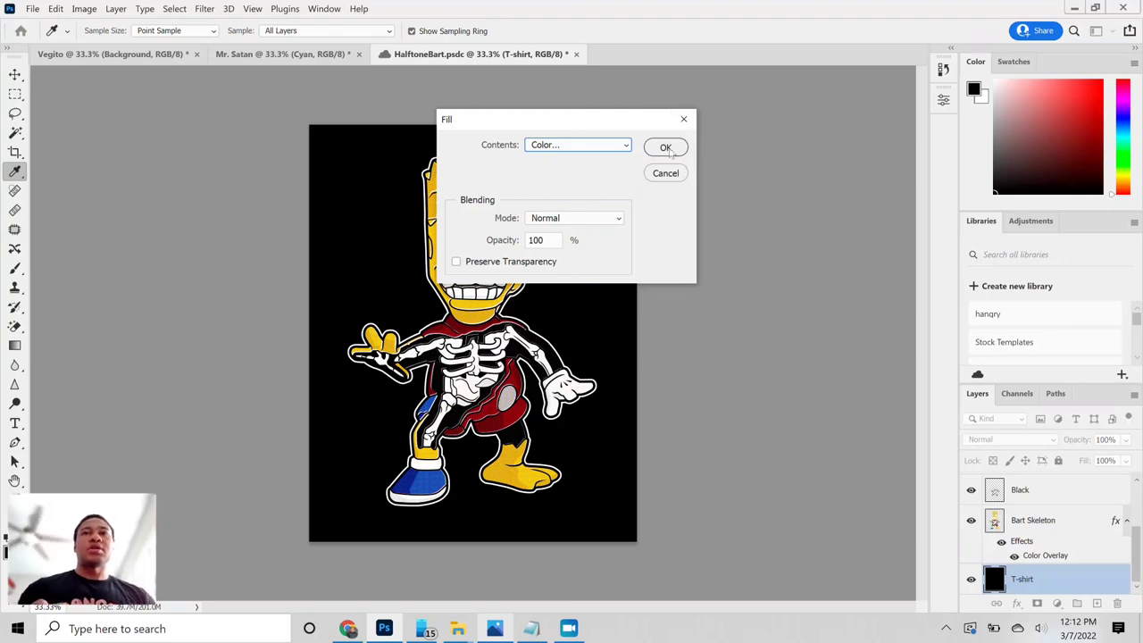
pyautogui.click(666, 148)
pyautogui.press('v')
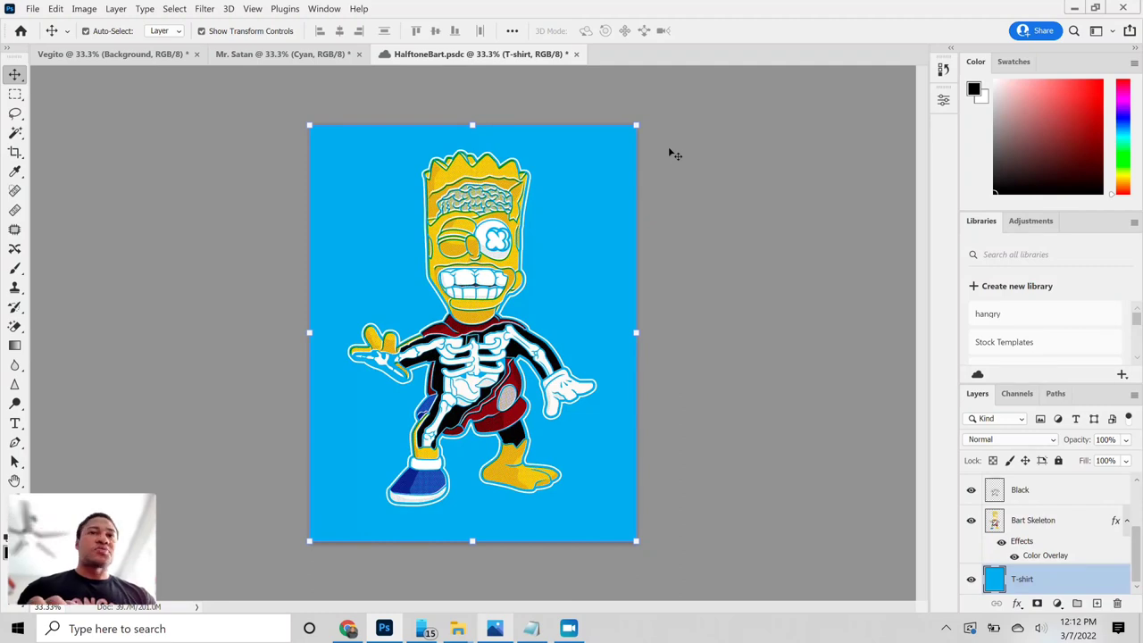
# Fill the T-shirt layer with White instead of cyan, then return to the Move tool.
pyautogui.hotkey('shift', 'F5')
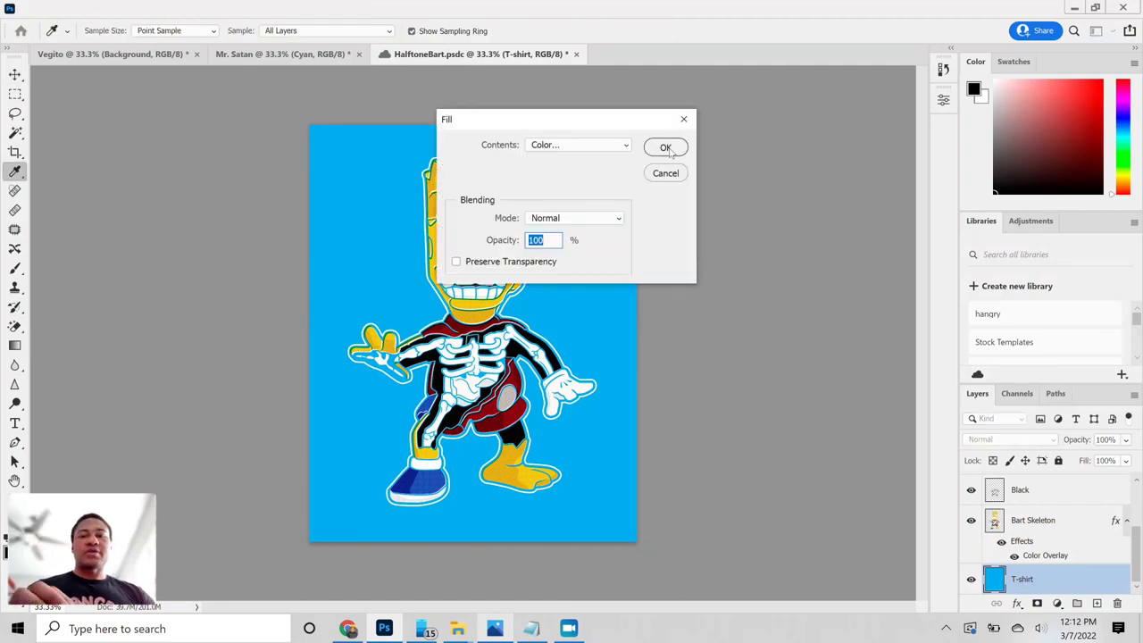
pyautogui.click(595, 220)
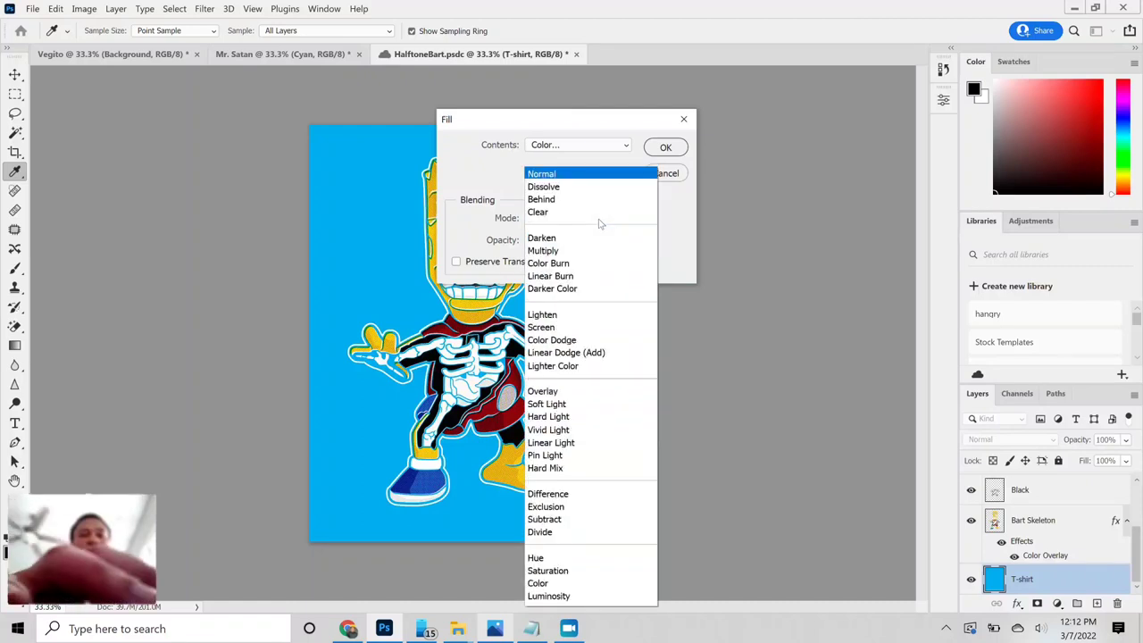
pyautogui.click(482, 183)
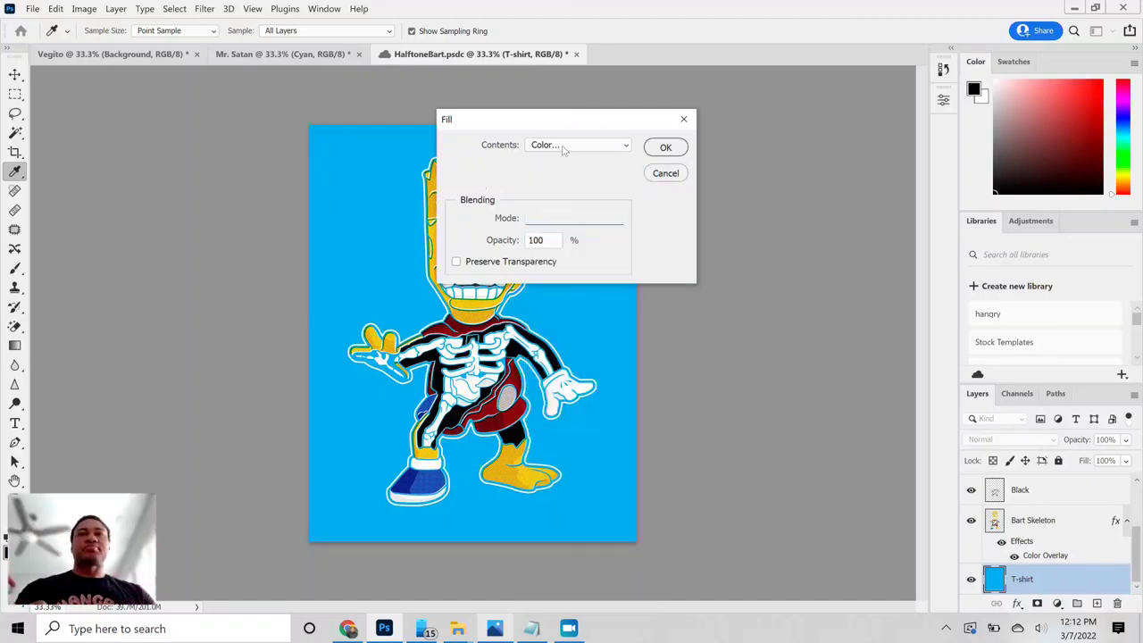
pyautogui.click(563, 145)
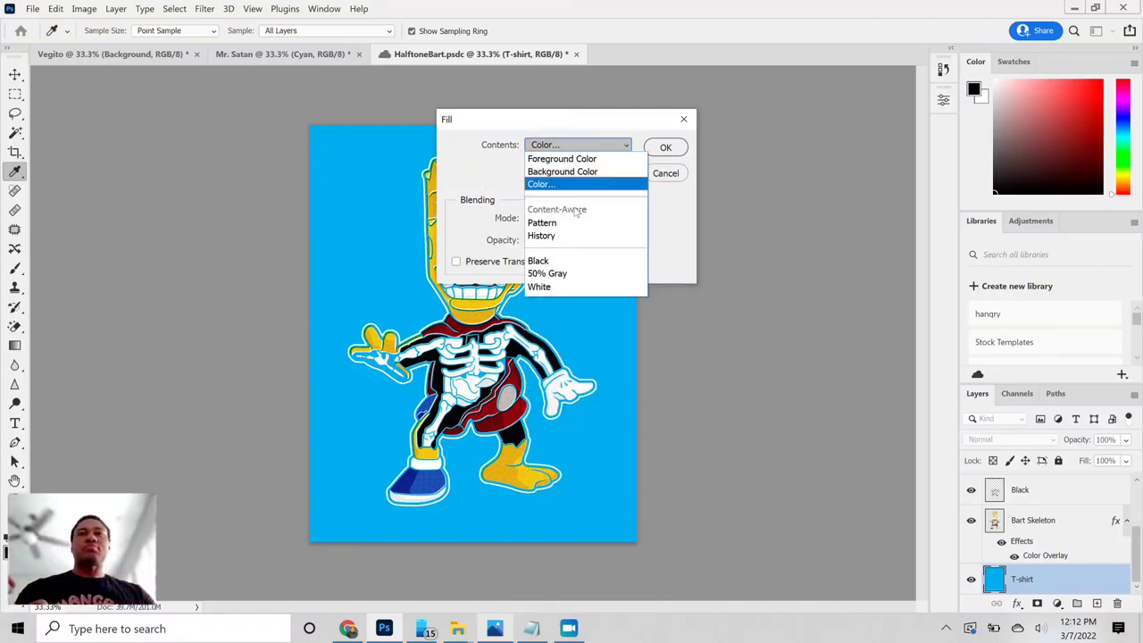
pyautogui.click(551, 285)
pyautogui.click(656, 146)
pyautogui.press('v')
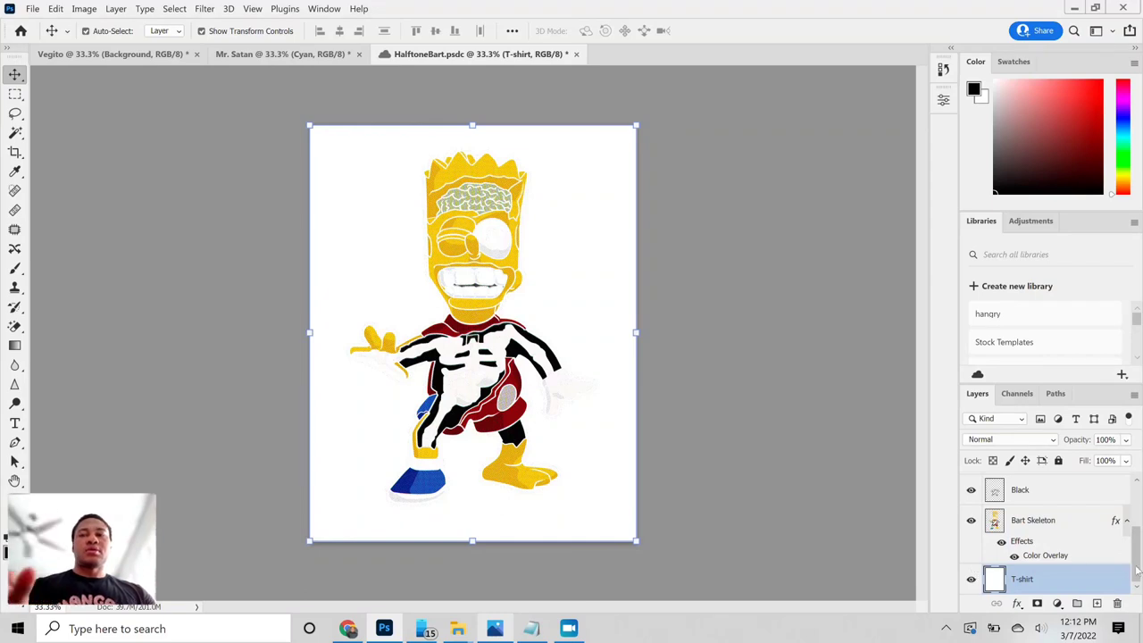
# Review the Cyan, Magenta, Yellow and Black layers, then switch to the Mr. Satan document.
pyautogui.moveTo(1137, 570); pyautogui.dragTo(1128, 507)
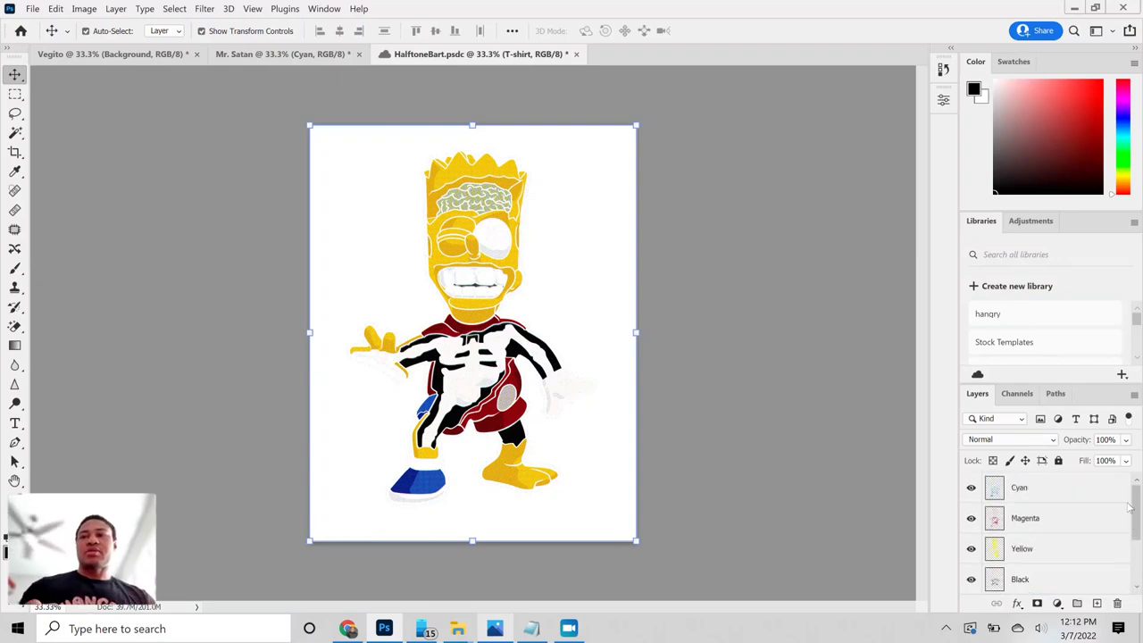
pyautogui.click(1130, 575)
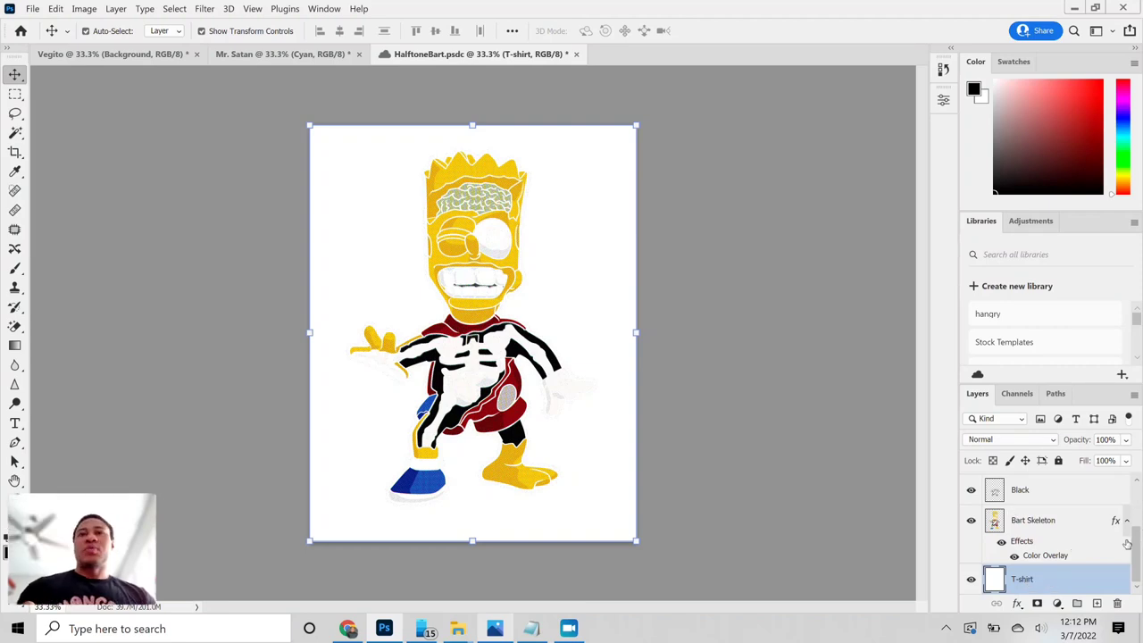
pyautogui.scroll(4, 1139, 559)
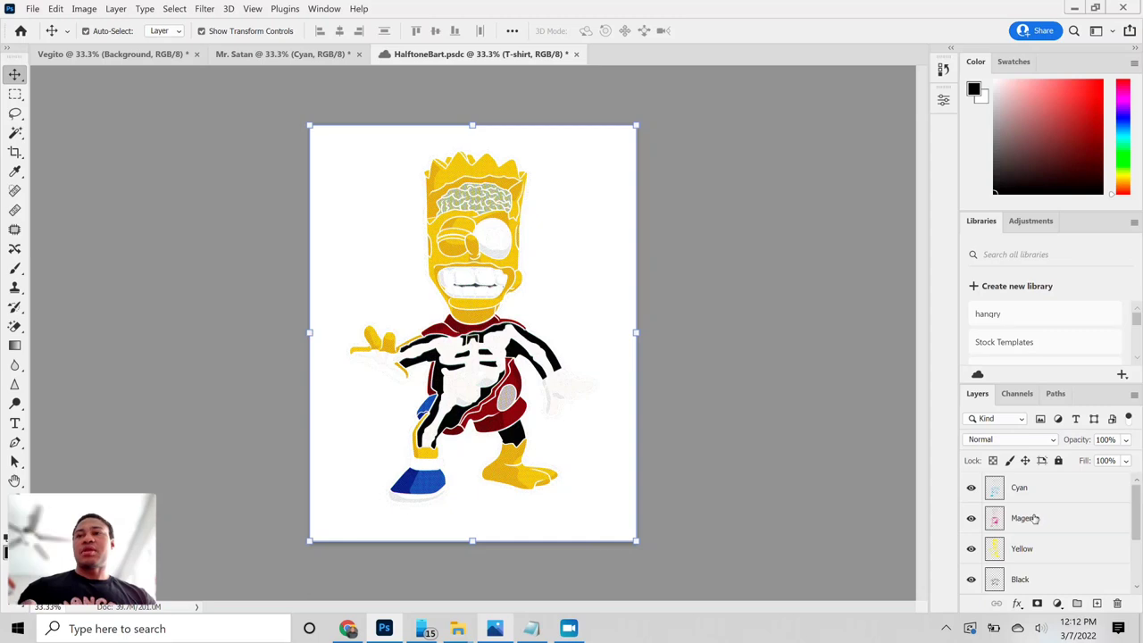
pyautogui.moveTo(1139, 515); pyautogui.dragTo(1127, 490)
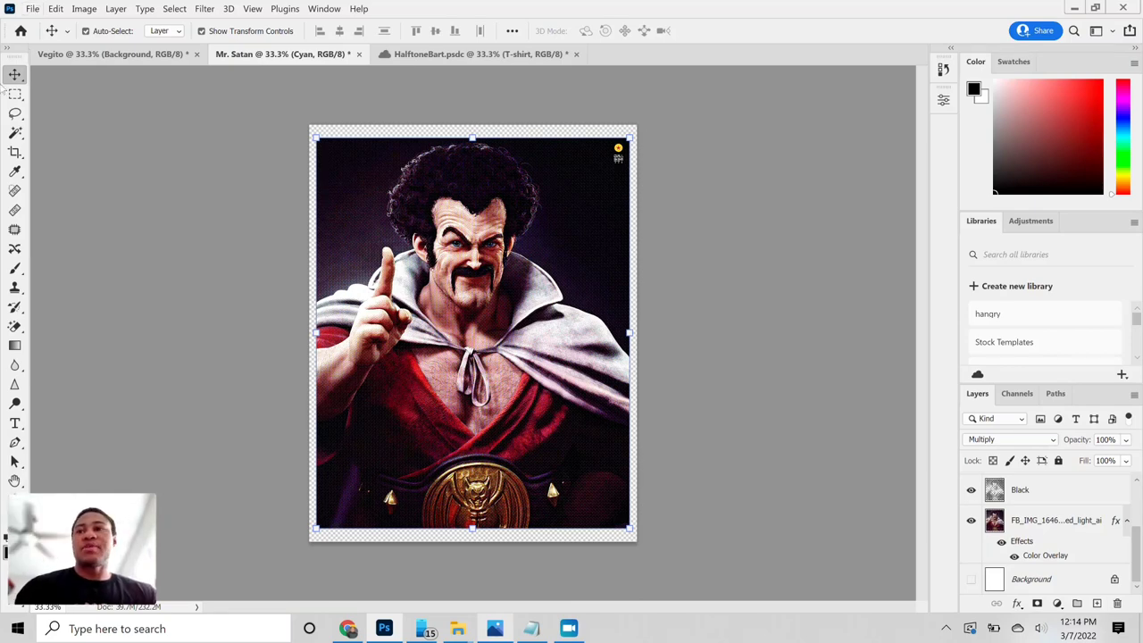
# Browse the File menu's Export submenu for the Mr. Satan artwork without exporting, then reopen the File menu.
pyautogui.click(33, 9)
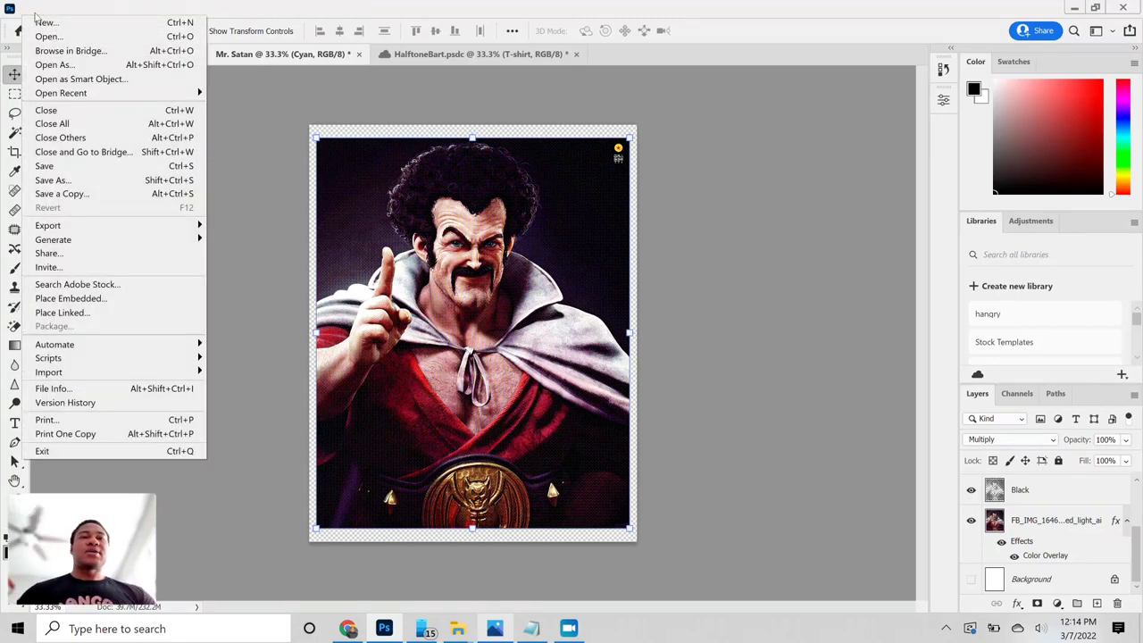
pyautogui.moveTo(87, 226)
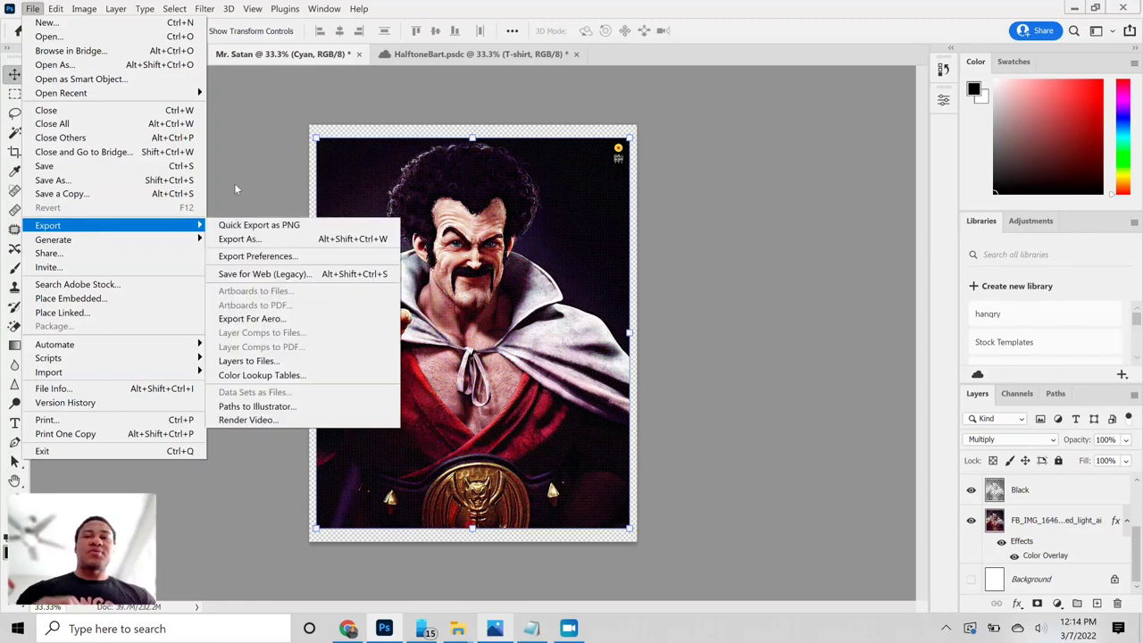
pyautogui.click(234, 188)
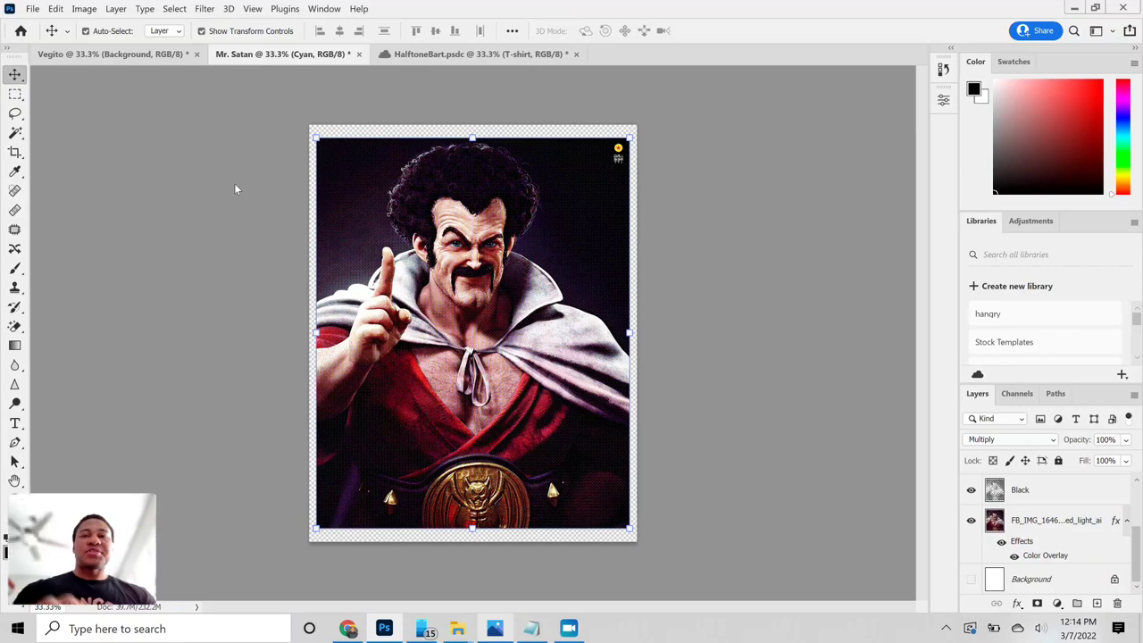
pyautogui.click(31, 9)
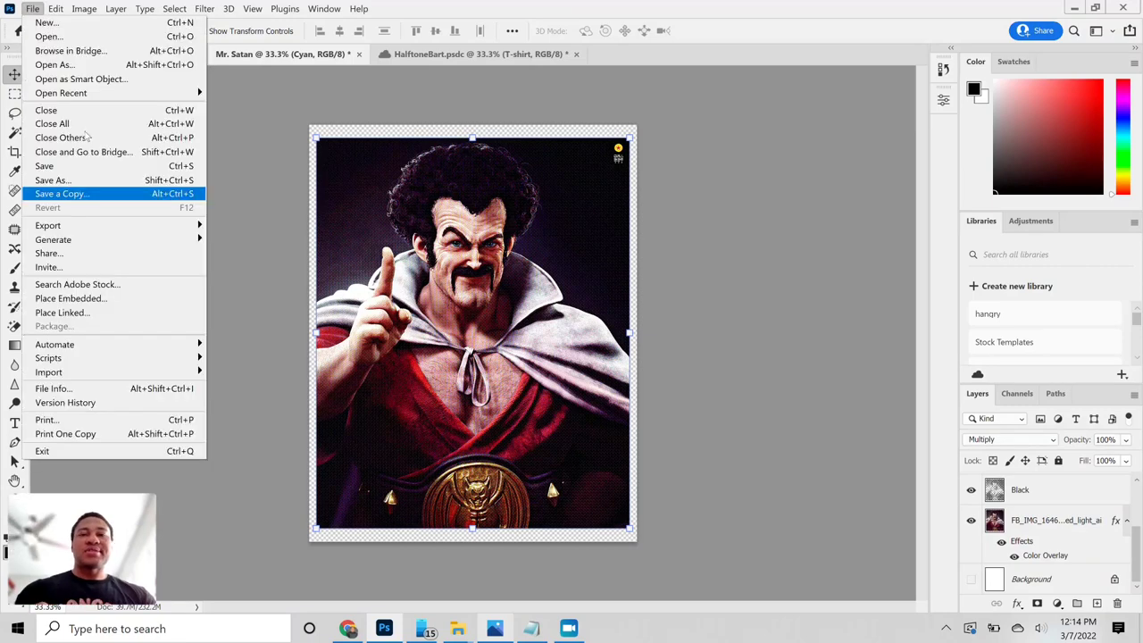